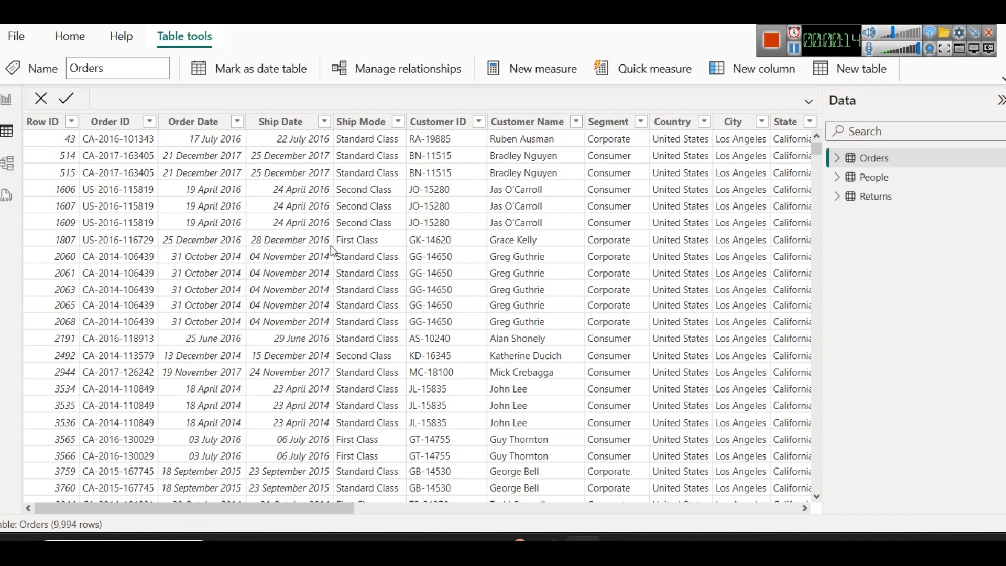
- Look through the columns of the Orders table, from Row ID across to Profit and back
{"action": "left_click", "coordinate": [120, 127]}
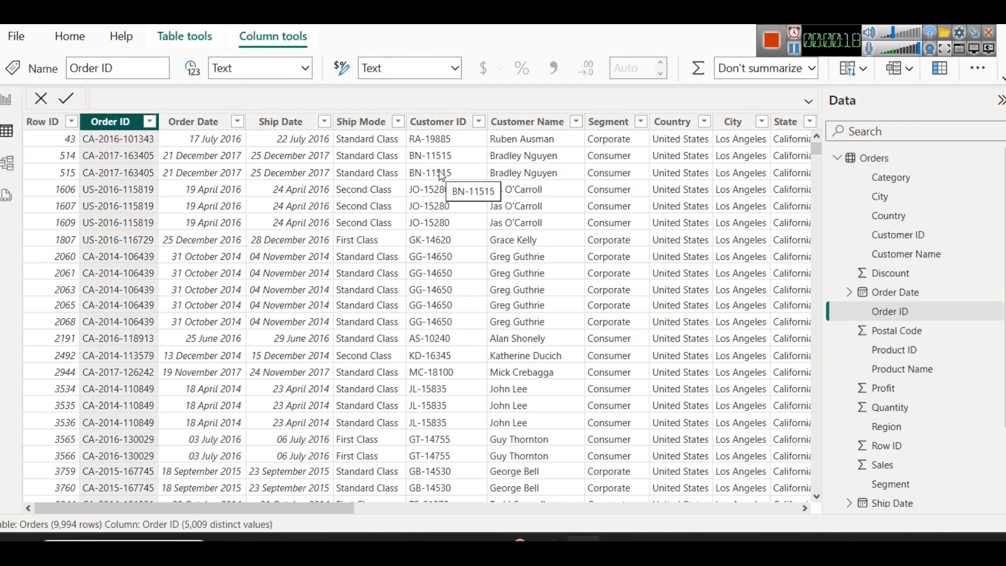
{"action": "left_click_drag", "start_coordinate": [332, 510], "coordinate": [827, 533]}
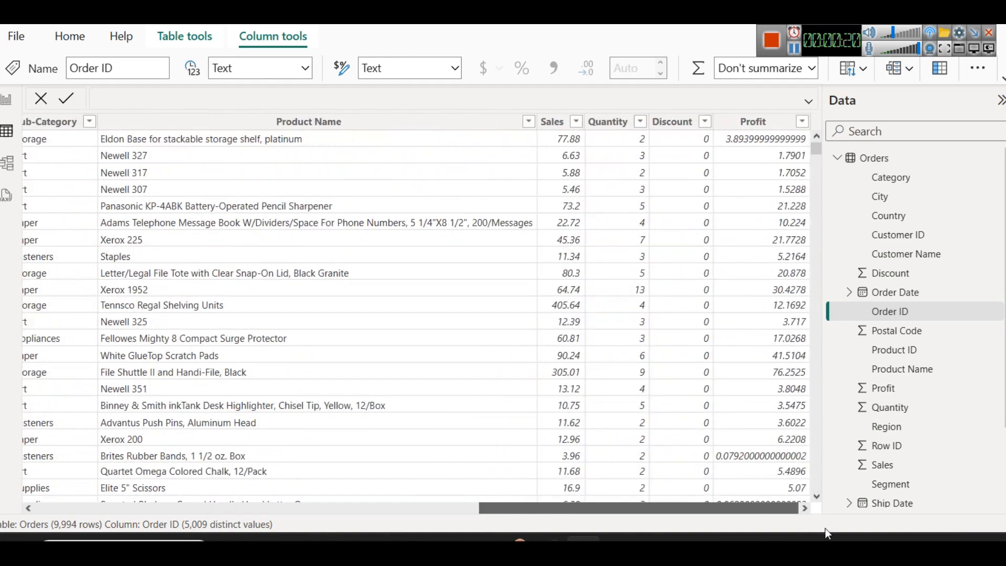
{"action": "left_click_drag", "start_coordinate": [646, 513], "coordinate": [199, 510]}
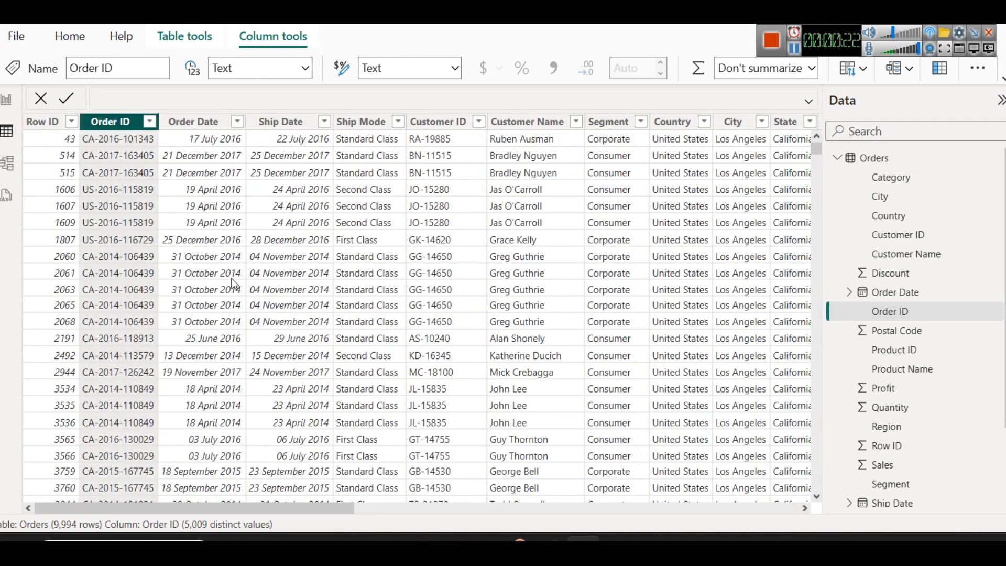
- Return to the report canvas and add a new blank page after Page 1
{"action": "left_click", "coordinate": [6, 100]}
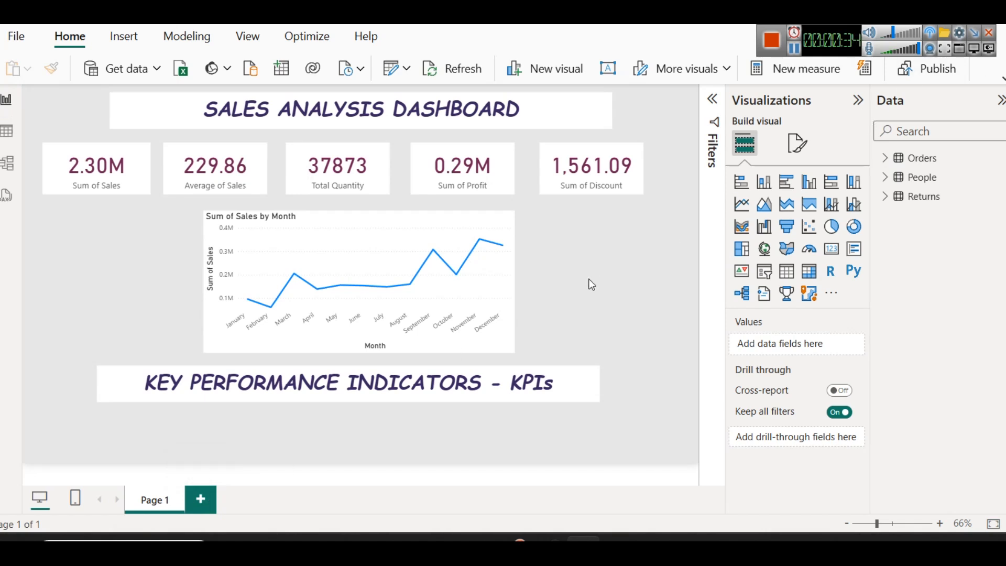
{"action": "left_click", "coordinate": [204, 499]}
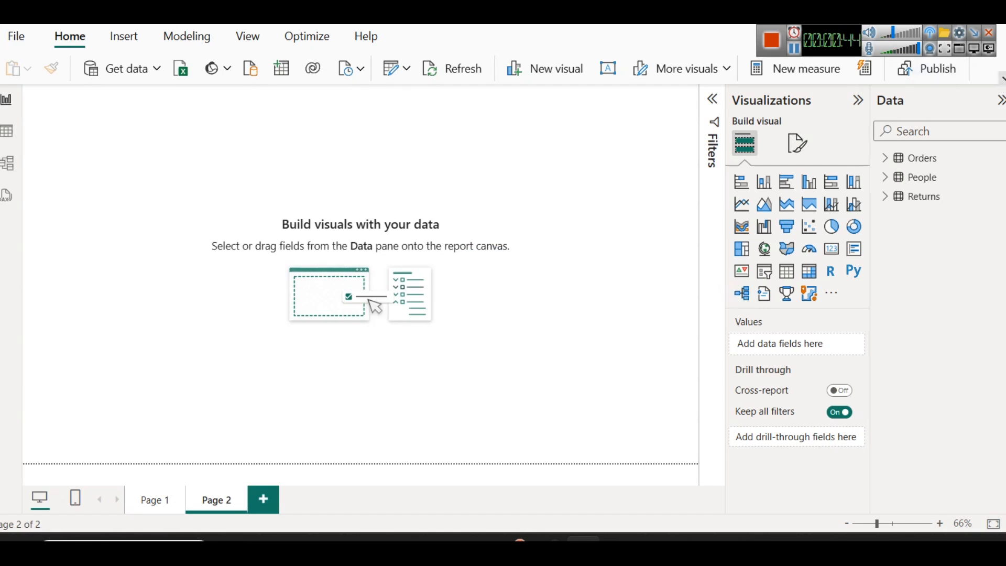
- Browse the available report themes and open the customization settings for the current theme
{"action": "left_click", "coordinate": [1003, 82]}
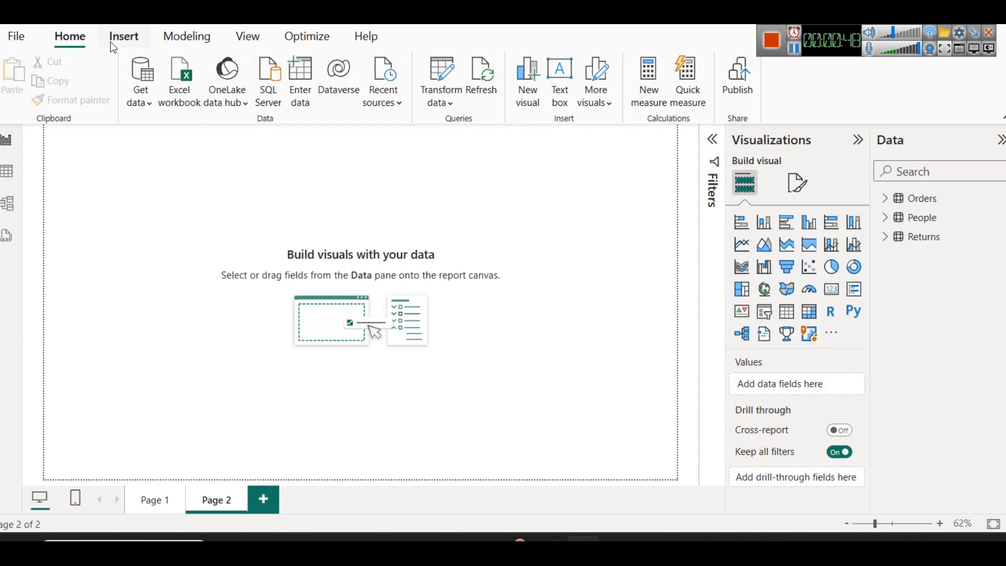
{"action": "left_click", "coordinate": [124, 41]}
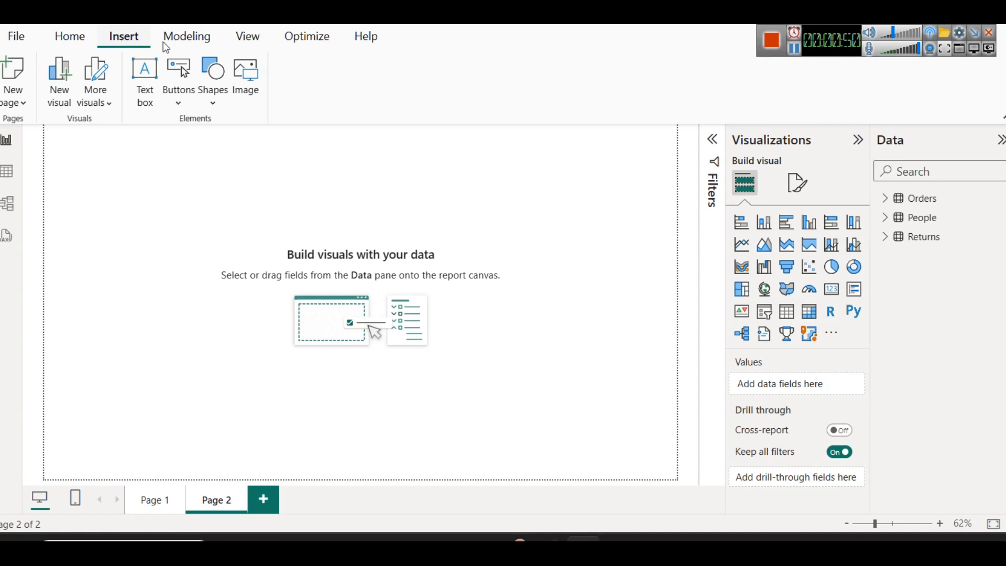
{"action": "left_click", "coordinate": [178, 43]}
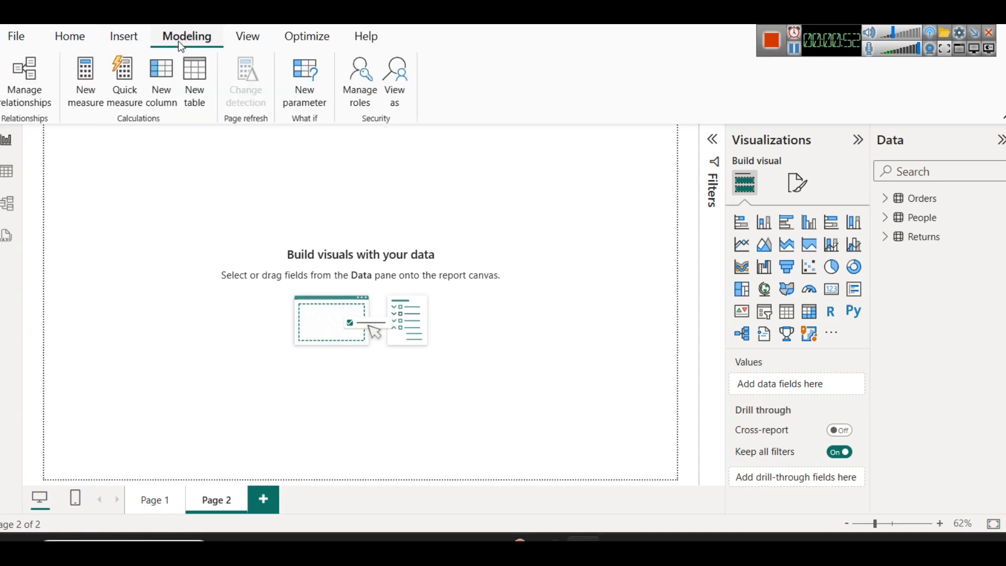
{"action": "left_click", "coordinate": [244, 45]}
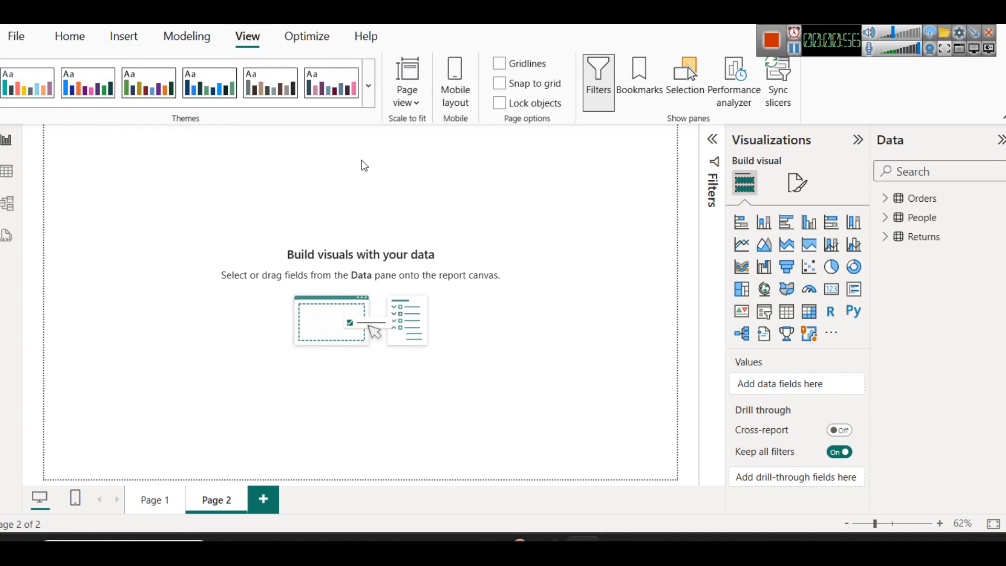
{"action": "left_click", "coordinate": [369, 97]}
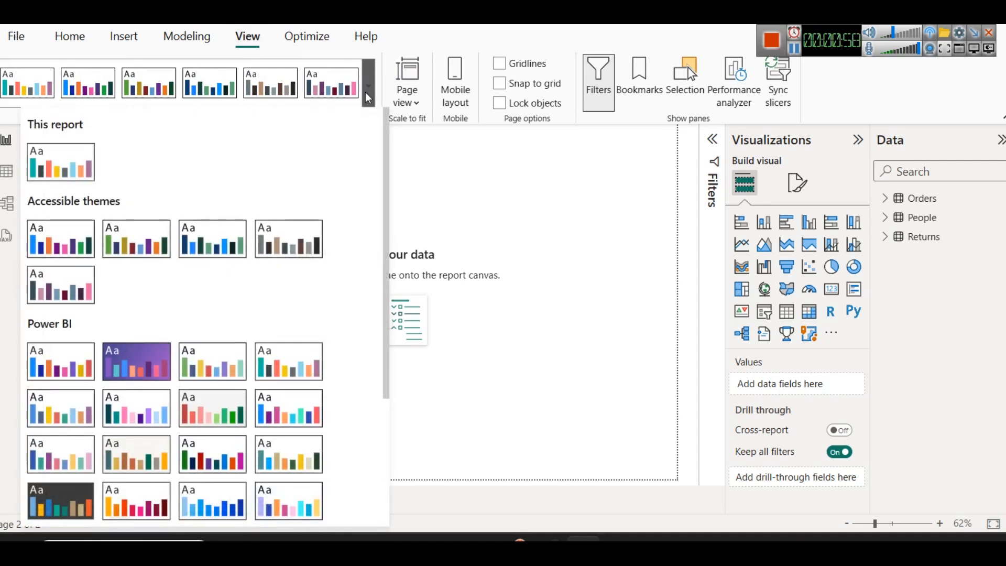
{"action": "scroll", "coordinate": [157, 262], "scroll_direction": "down", "scroll_amount": 3}
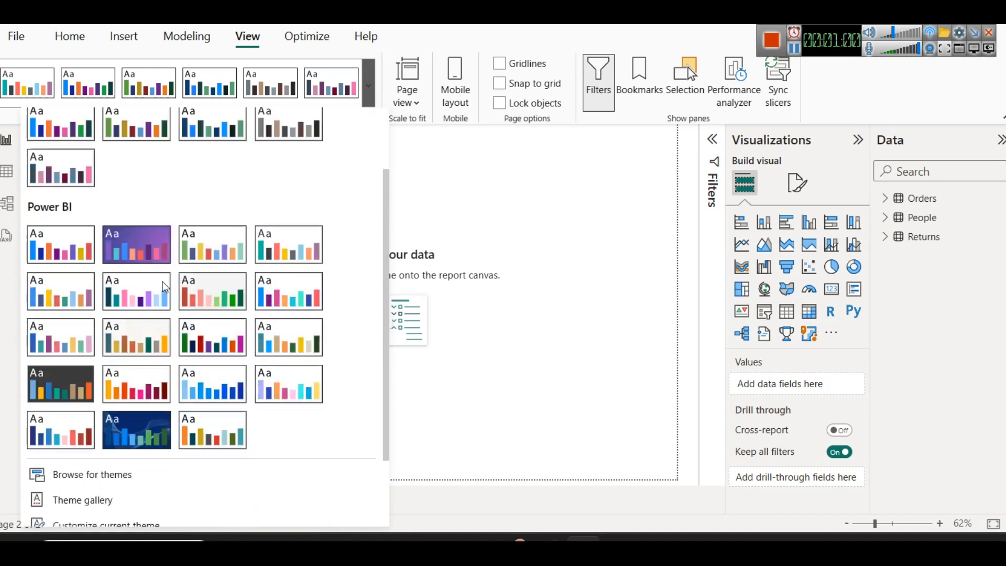
{"action": "scroll", "coordinate": [165, 287], "scroll_direction": "up", "scroll_amount": 3}
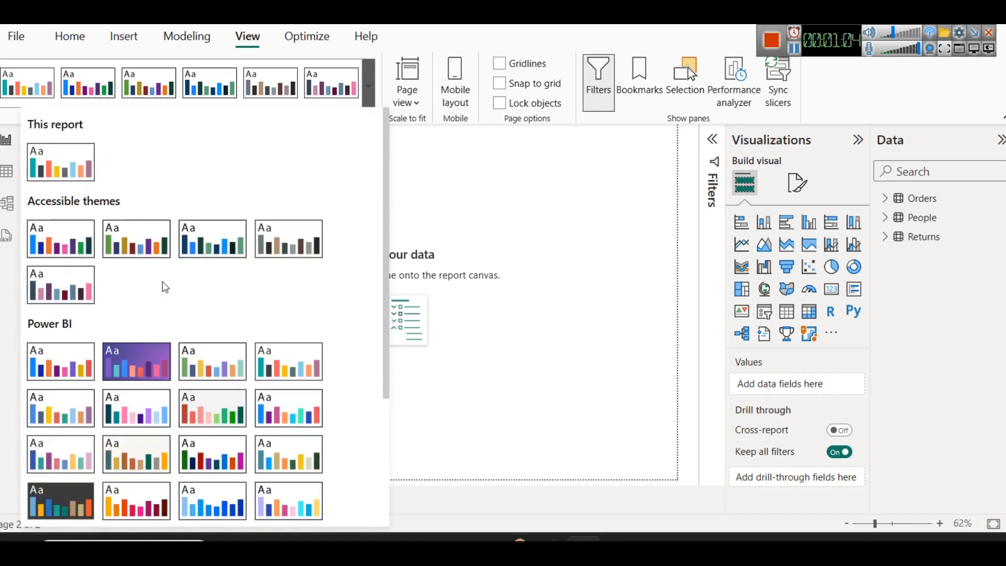
{"action": "scroll", "coordinate": [165, 288], "scroll_direction": "down", "scroll_amount": 3}
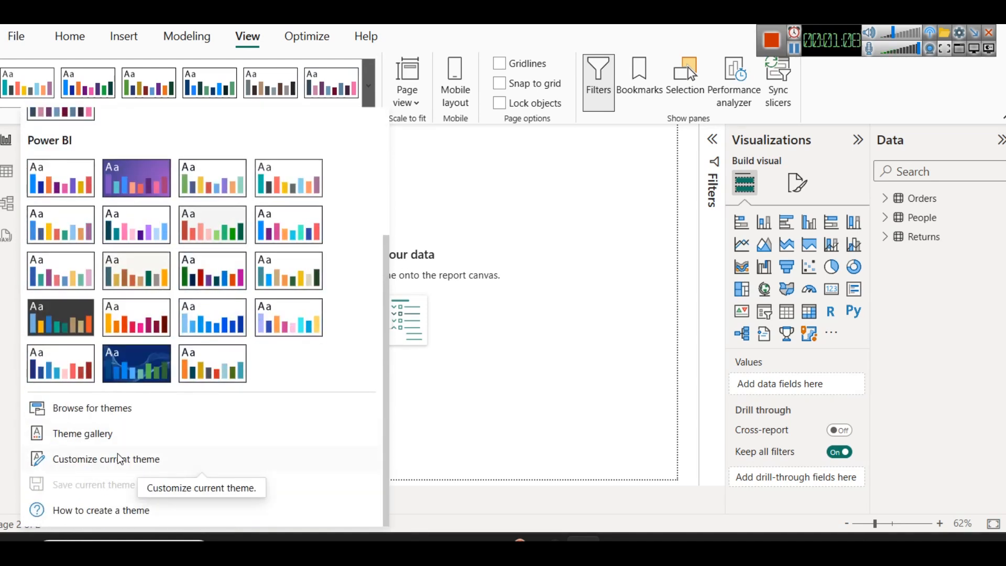
{"action": "left_click", "coordinate": [96, 461]}
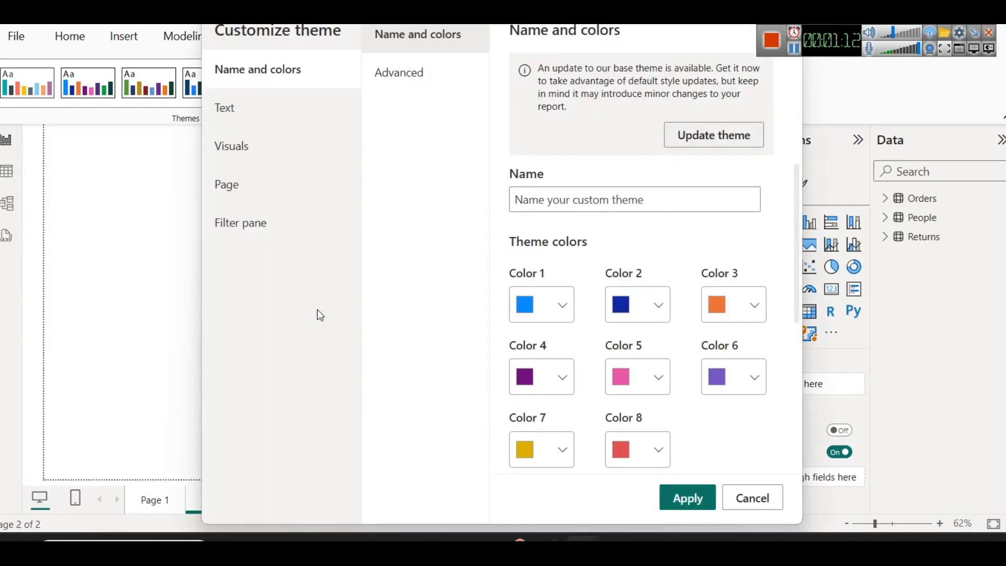
- Set the theme's page background color to gray #C0C0C0
{"action": "left_click", "coordinate": [239, 187]}
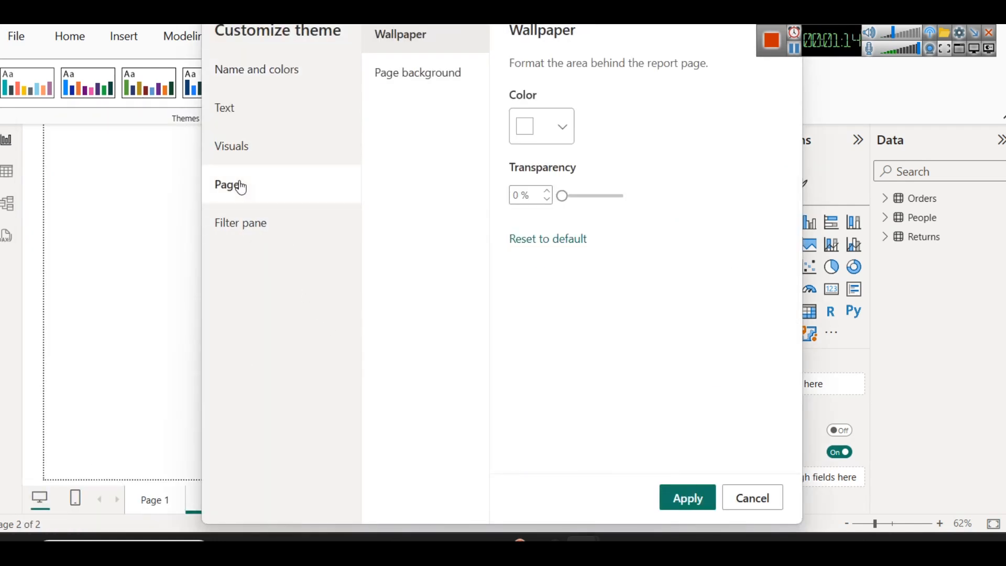
{"action": "left_click", "coordinate": [394, 95]}
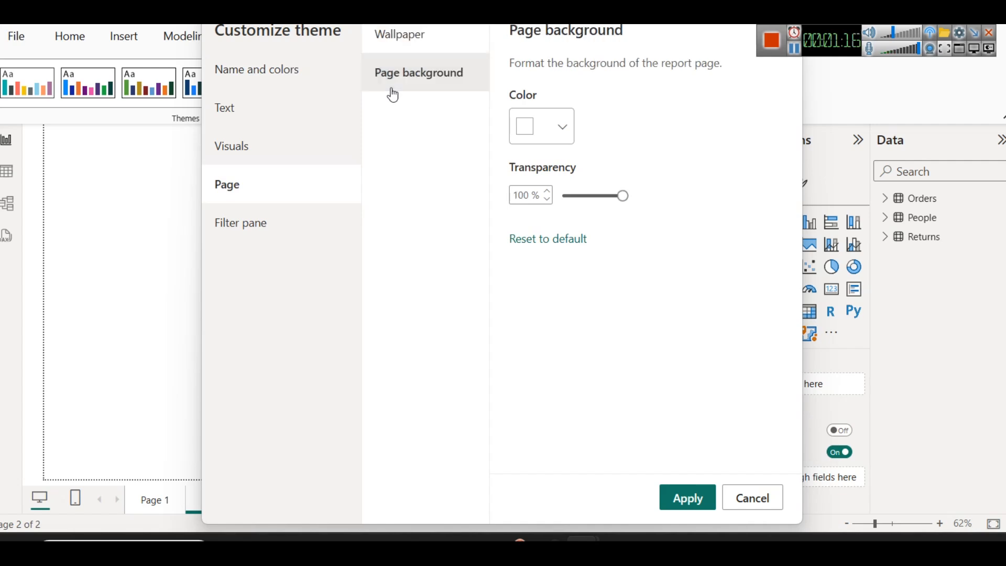
{"action": "left_click", "coordinate": [526, 130]}
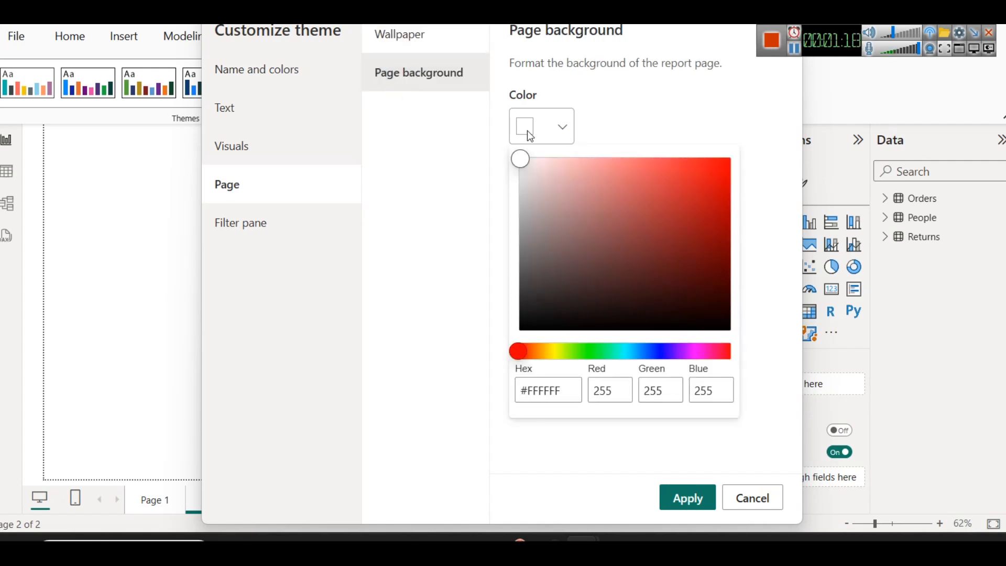
{"action": "left_click_drag", "start_coordinate": [519, 163], "coordinate": [515, 201]}
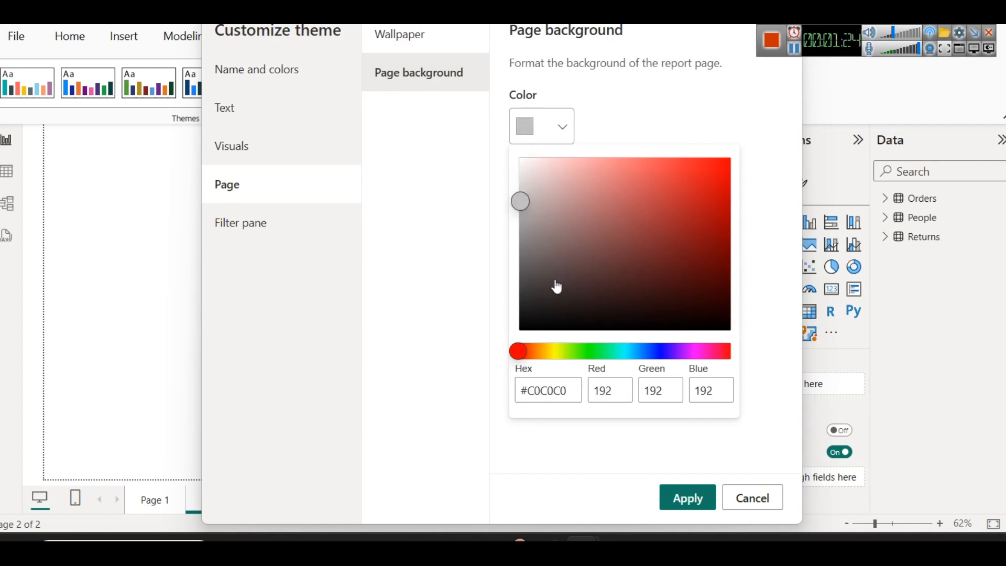
{"action": "left_click", "coordinate": [658, 458]}
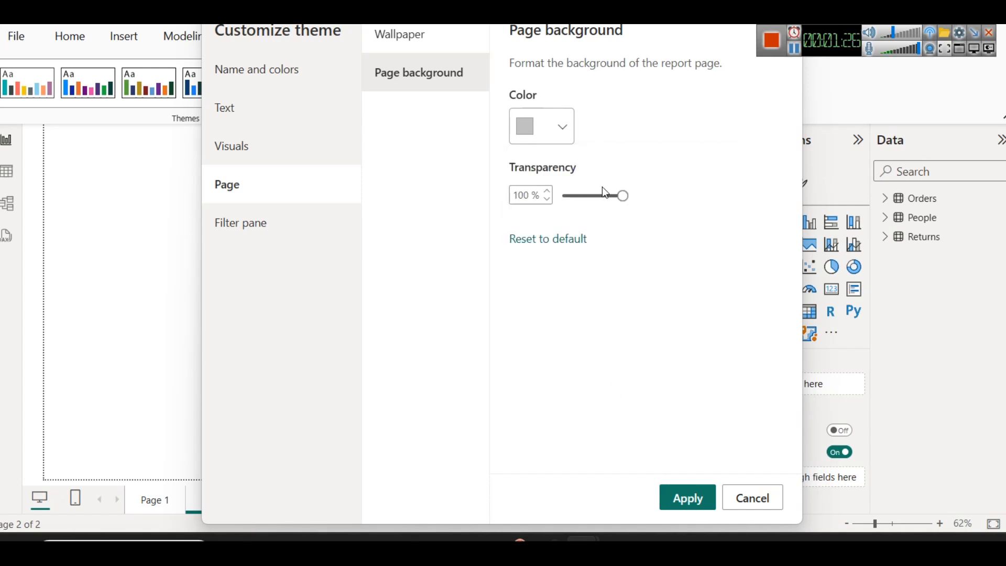
- Set the page background transparency to 5% and apply the customized theme
{"action": "left_click_drag", "start_coordinate": [623, 196], "coordinate": [567, 208]}
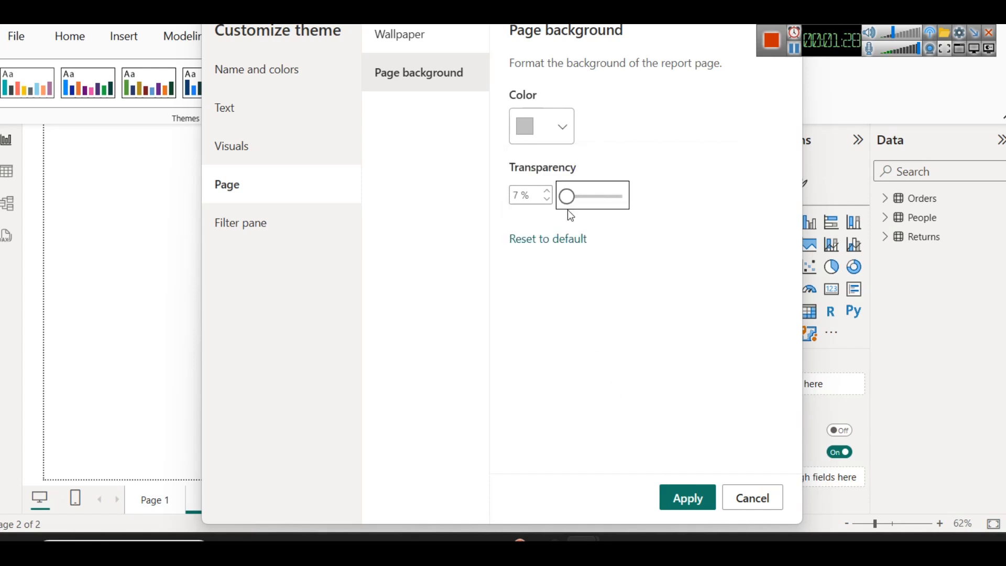
{"action": "left_click", "coordinate": [548, 200]}
{"action": "left_click", "coordinate": [548, 201]}
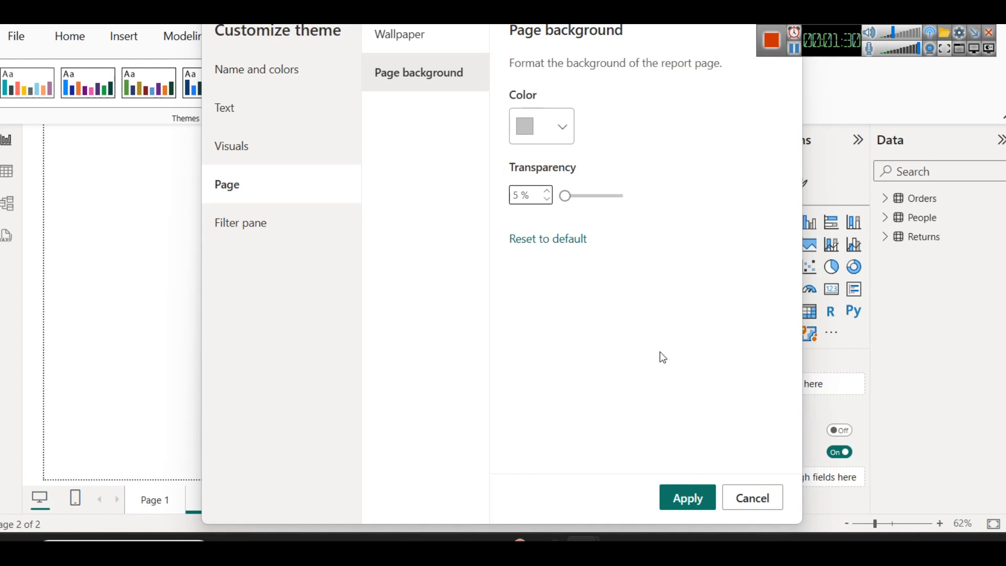
{"action": "left_click", "coordinate": [676, 496]}
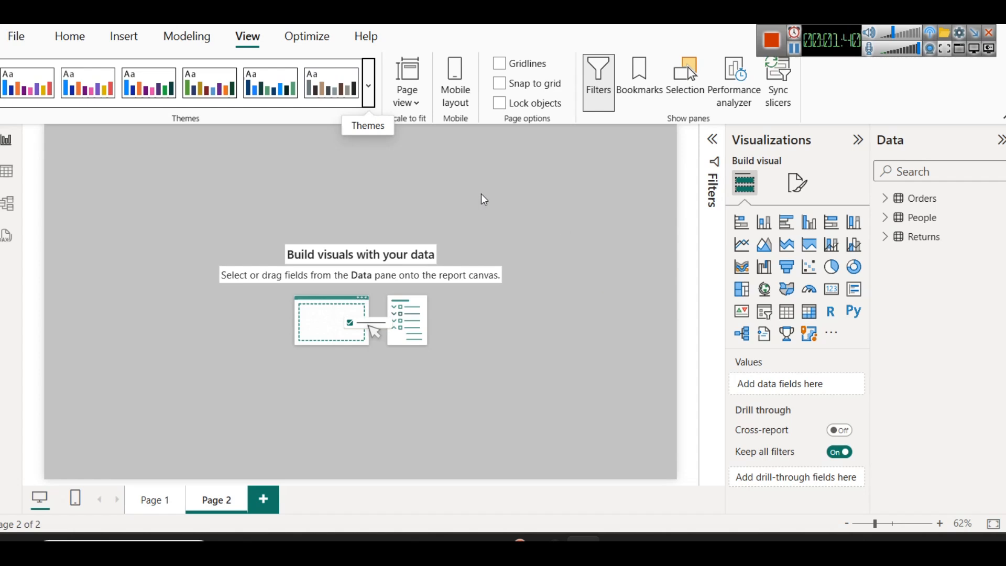
- Insert a text box and resize it into a low banner spanning nearly the full width of the page's upper edge
{"action": "left_click", "coordinate": [126, 38]}
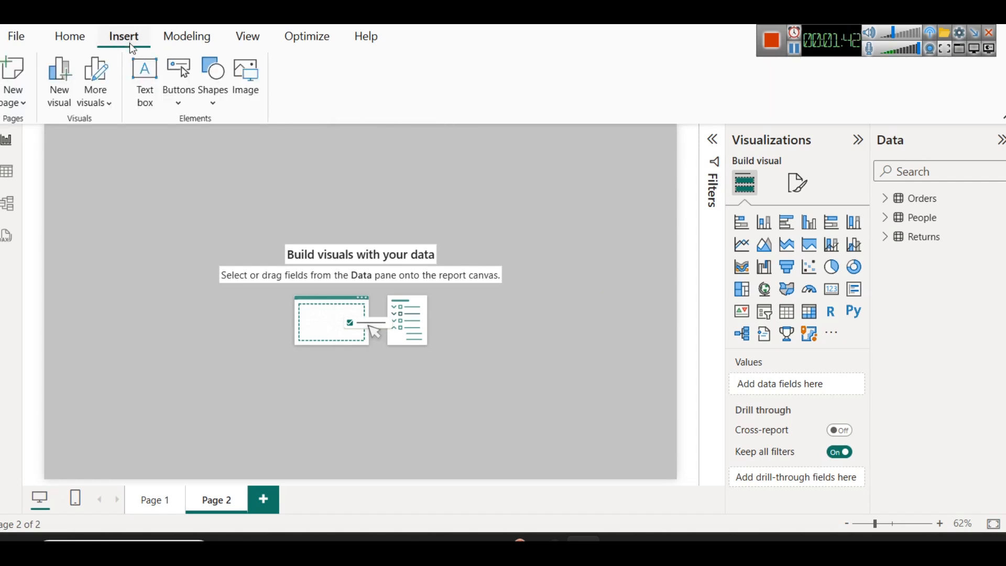
{"action": "left_click", "coordinate": [149, 103]}
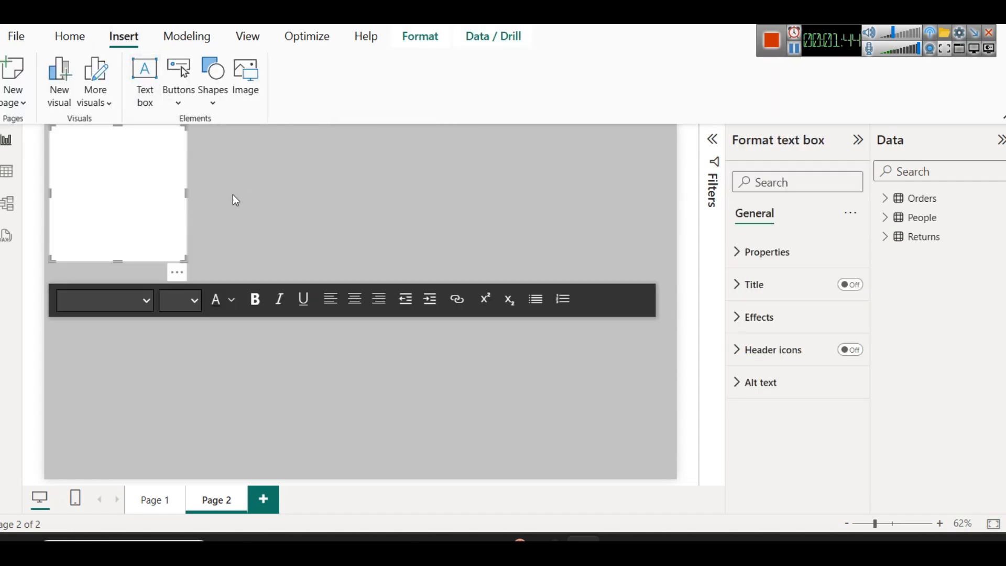
{"action": "left_click_drag", "start_coordinate": [116, 259], "coordinate": [106, 172]}
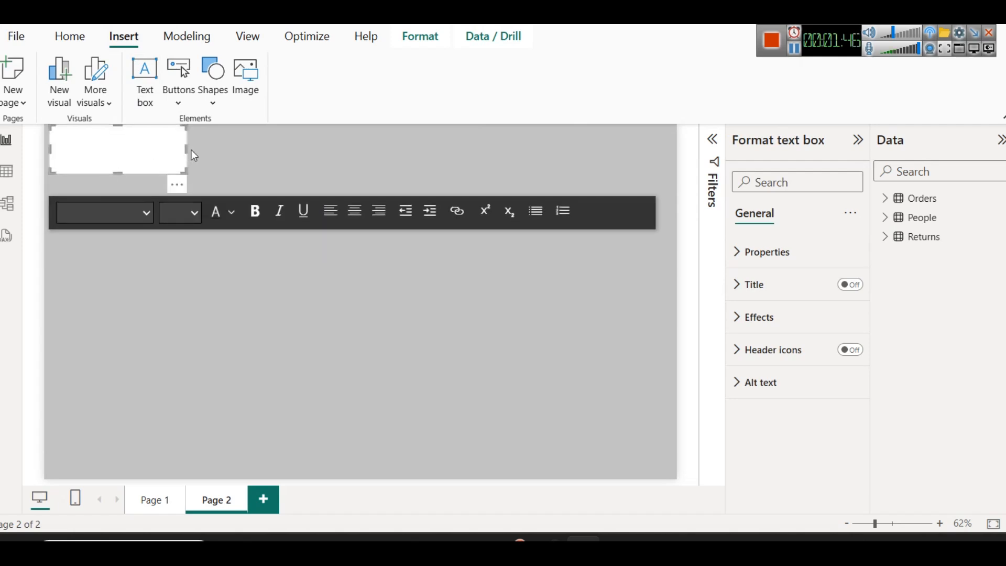
{"action": "left_click_drag", "start_coordinate": [187, 149], "coordinate": [654, 156]}
- Enter the title "Power BI - Day 4 - Session 1" in the text box
{"action": "left_click", "coordinate": [423, 155]}
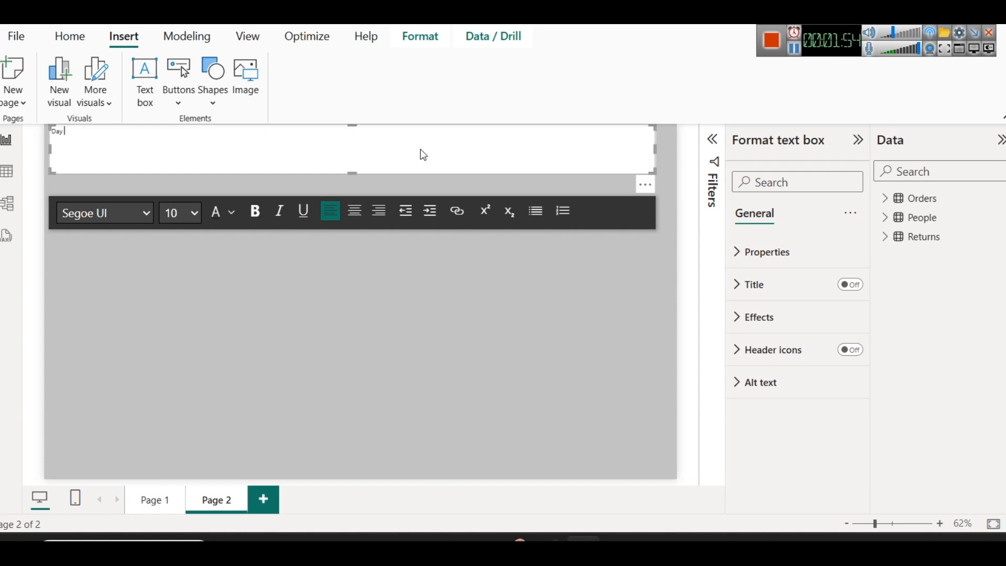
{"action": "type", "text": "Day"}
{"action": "key", "text": "ctrl+a"}
{"action": "type", "text": "Power BI - Day 4 - Session 1"}
- Center the title text and format it as bold at font size 28
{"action": "key", "text": "ctrl+a"}
{"action": "left_click", "coordinate": [363, 215]}
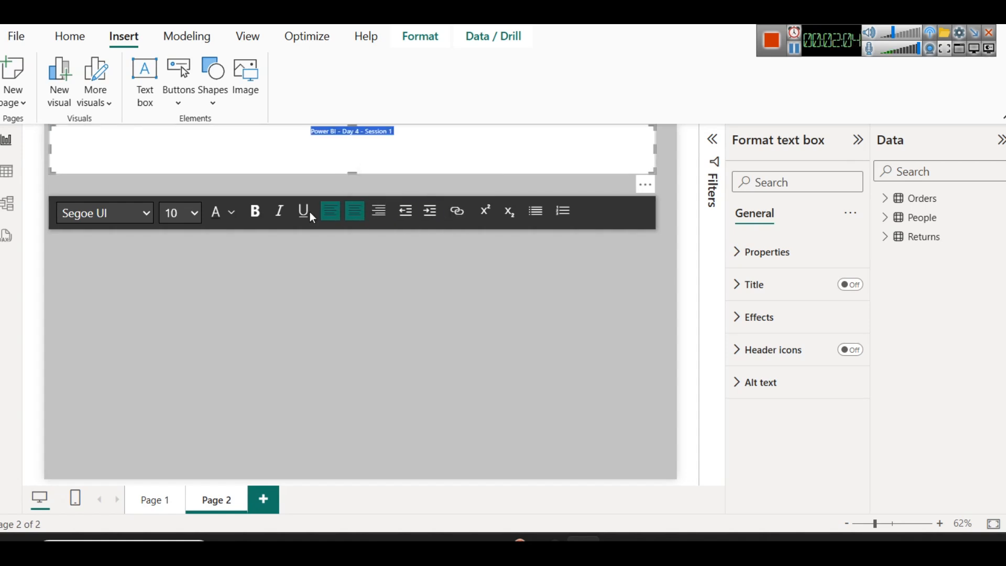
{"action": "left_click", "coordinate": [193, 216]}
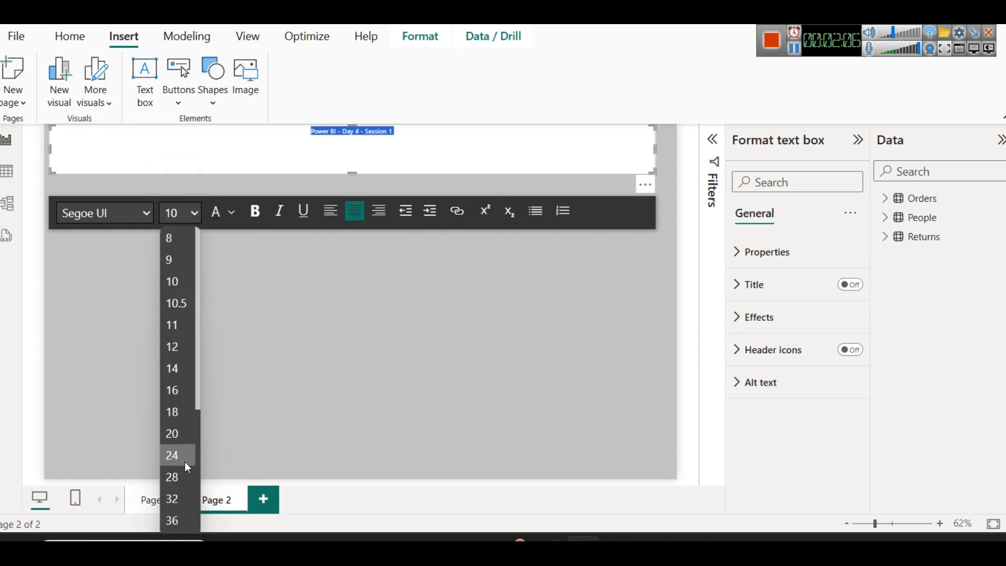
{"action": "left_click", "coordinate": [178, 477]}
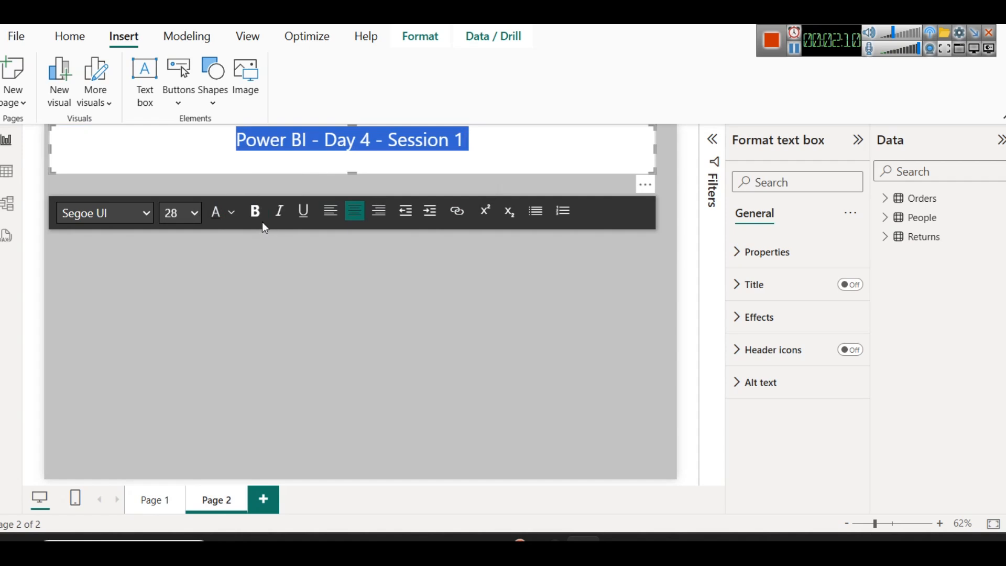
{"action": "left_click", "coordinate": [452, 160]}
{"action": "triple_click", "coordinate": [472, 142]}
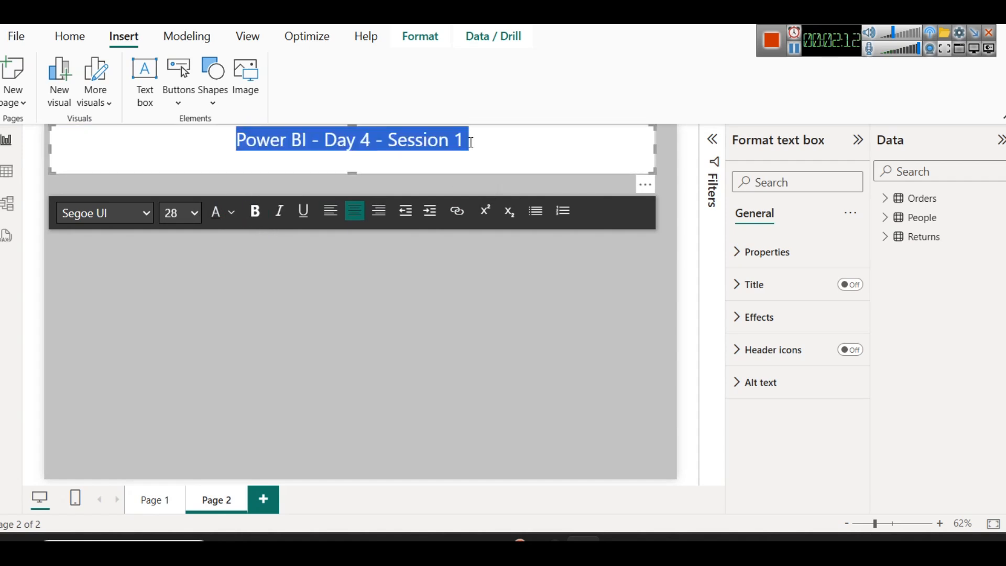
{"action": "left_click", "coordinate": [255, 212]}
- Append "- Clustured & Stacked Bar Charts" to the end of the title
{"action": "left_click", "coordinate": [386, 158]}
{"action": "left_click", "coordinate": [483, 144]}
{"action": "type", "text": "- "}
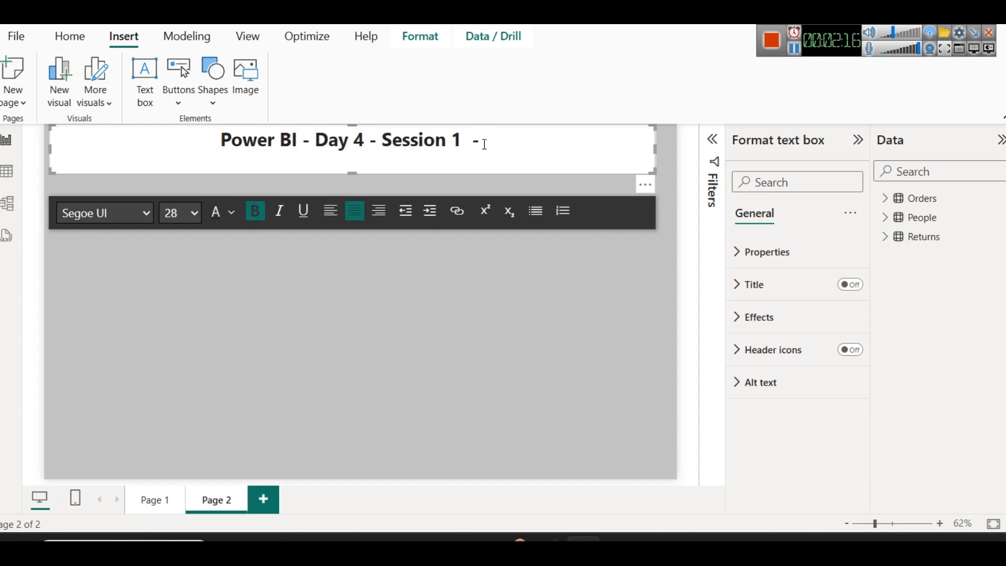
{"action": "type", "text": "Clus"}
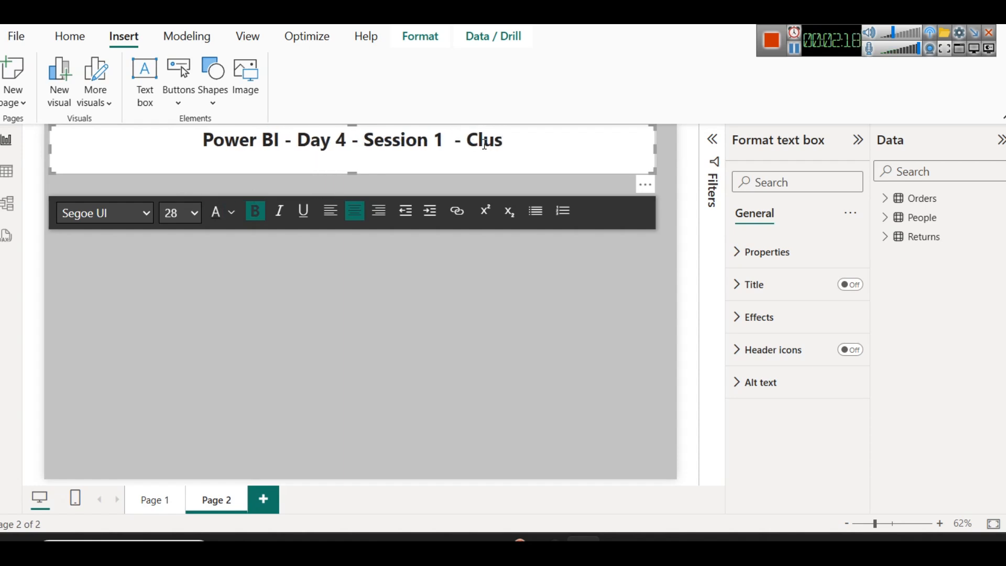
{"action": "type", "text": "tured"}
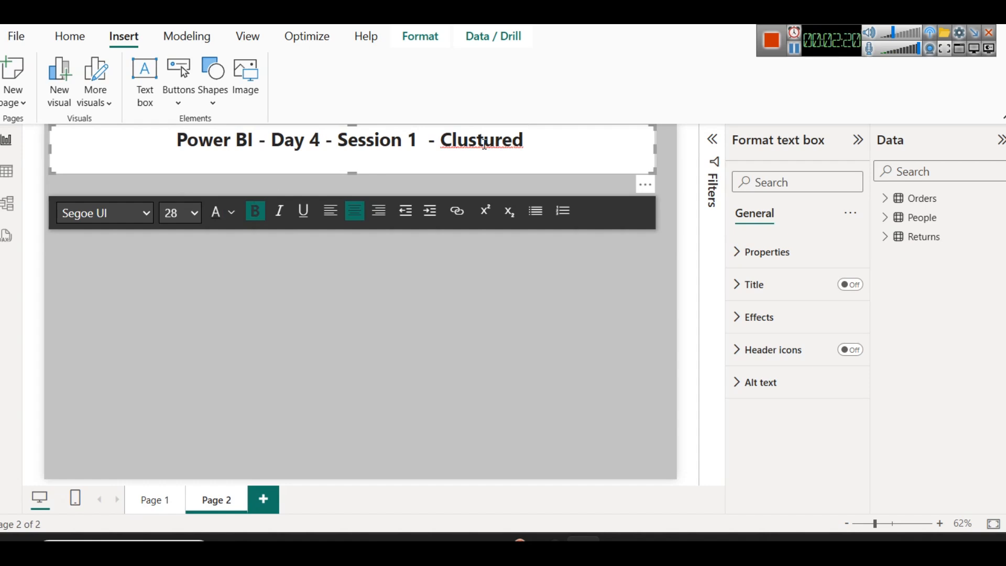
{"action": "type", "text": " & Stacke"}
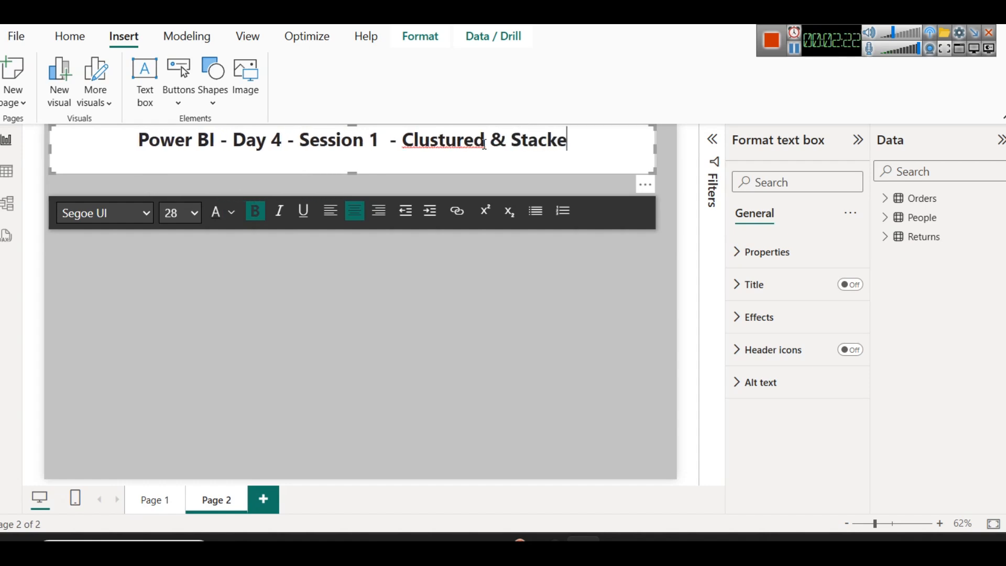
{"action": "type", "text": "d Bar Charts"}
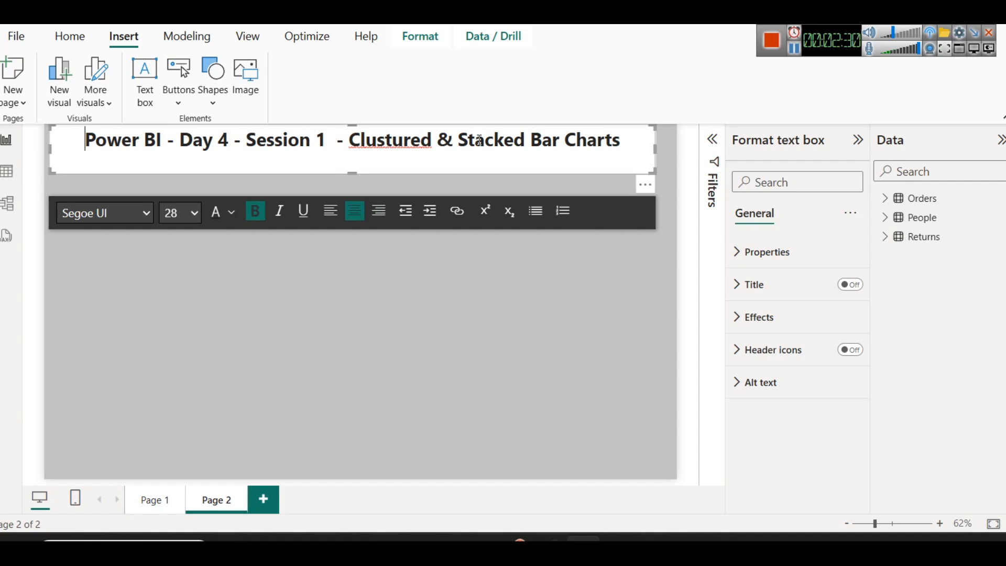
- Correct the misspelled word in the banner title to "Clustered"
{"action": "left_click", "coordinate": [565, 319]}
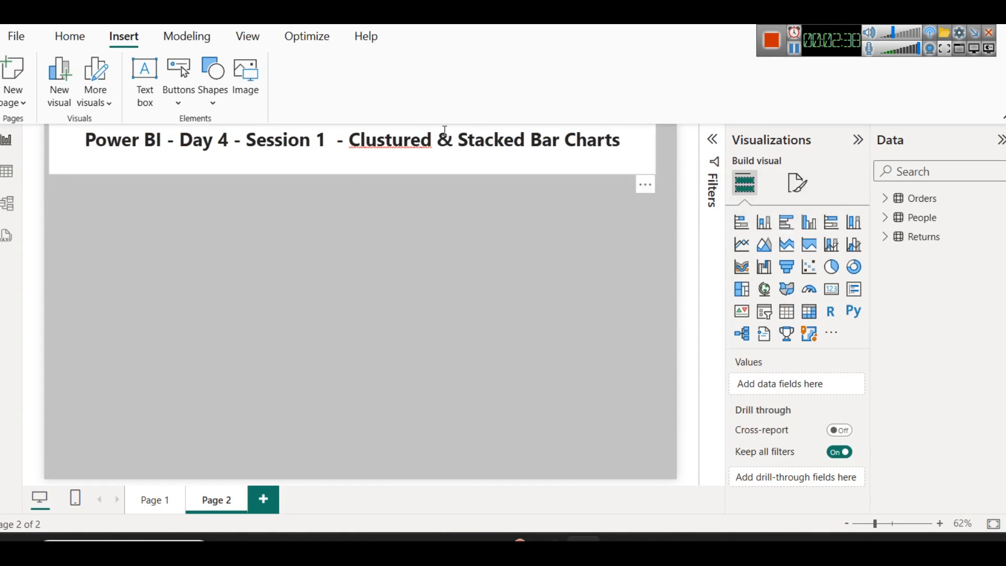
{"action": "mouse_move", "coordinate": [389, 141]}
{"action": "left_mouse_down"}
{"action": "mouse_move", "coordinate": [412, 141]}
{"action": "mouse_move", "coordinate": [398, 141]}
{"action": "left_mouse_up"}
{"action": "type", "text": "e"}
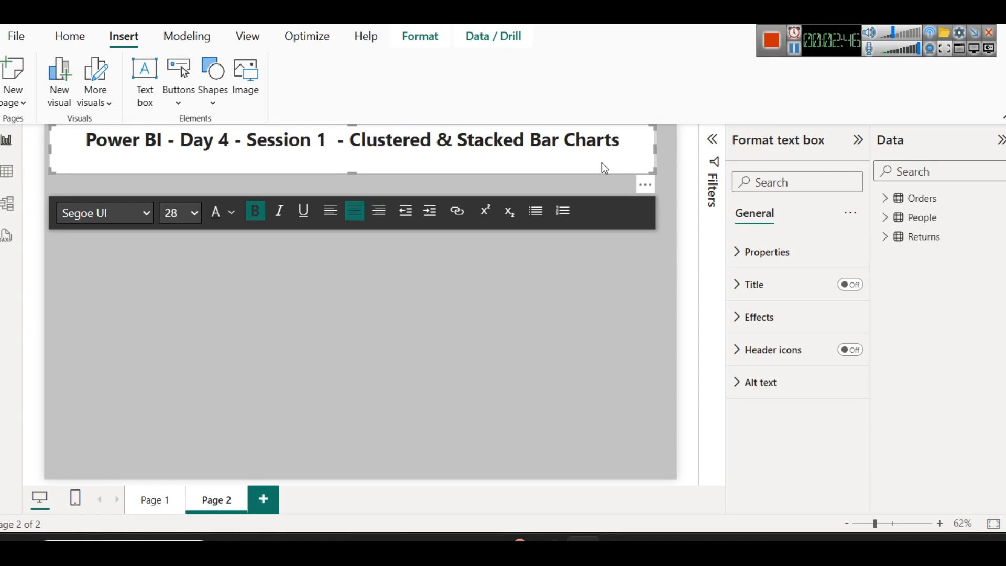
{"action": "double_click", "coordinate": [386, 139]}
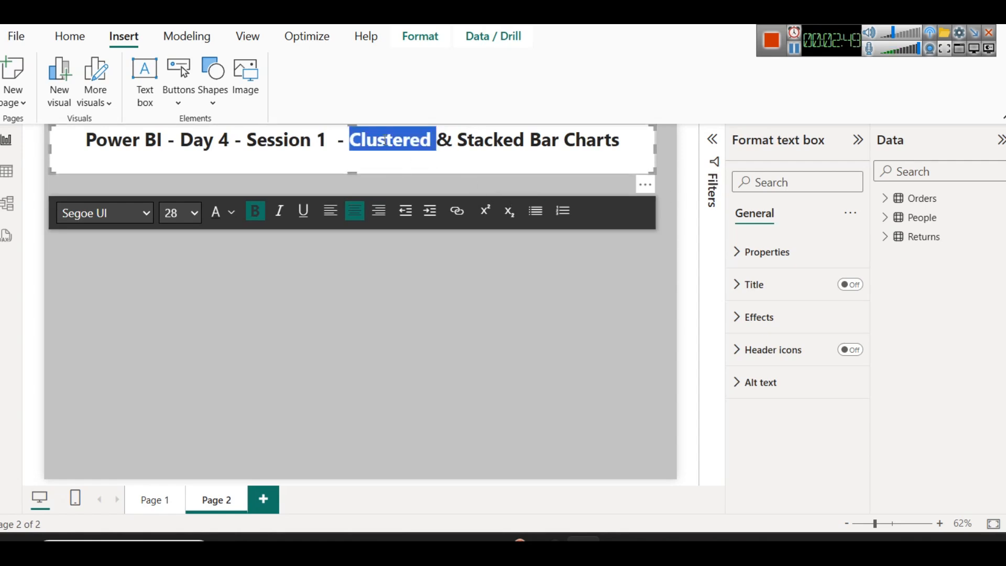
{"action": "double_click", "coordinate": [480, 142]}
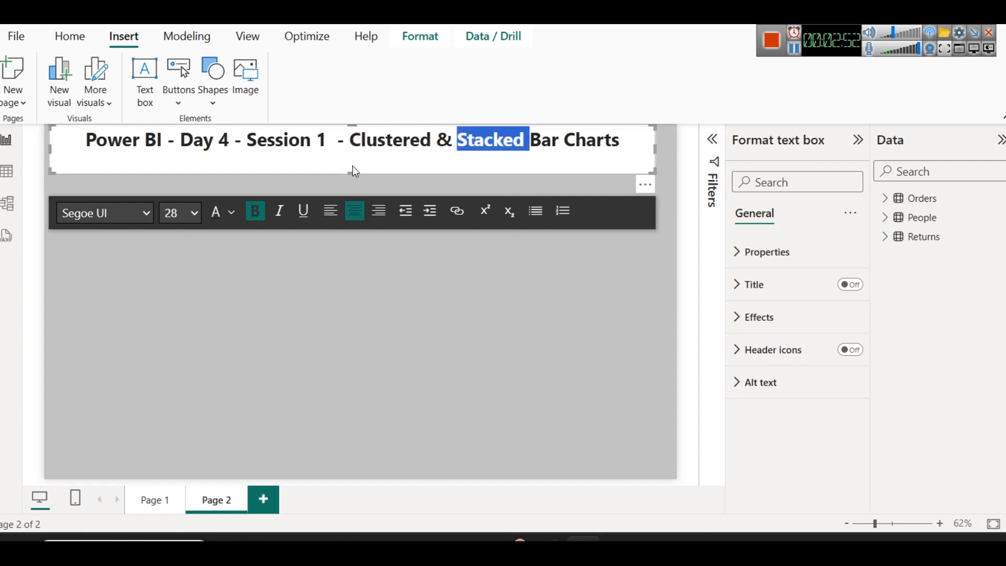
{"action": "left_click", "coordinate": [624, 151]}
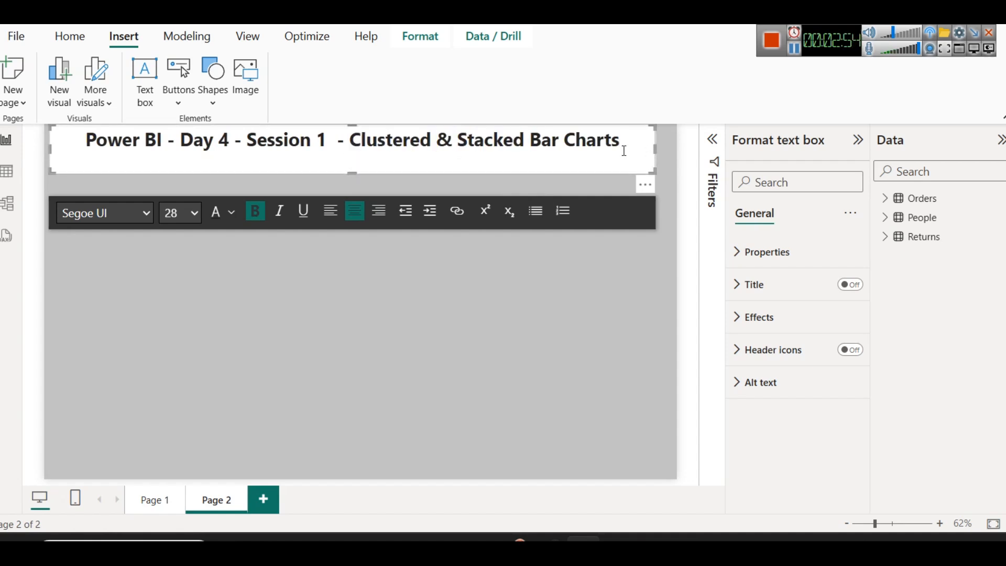
{"action": "key", "text": "Return"}
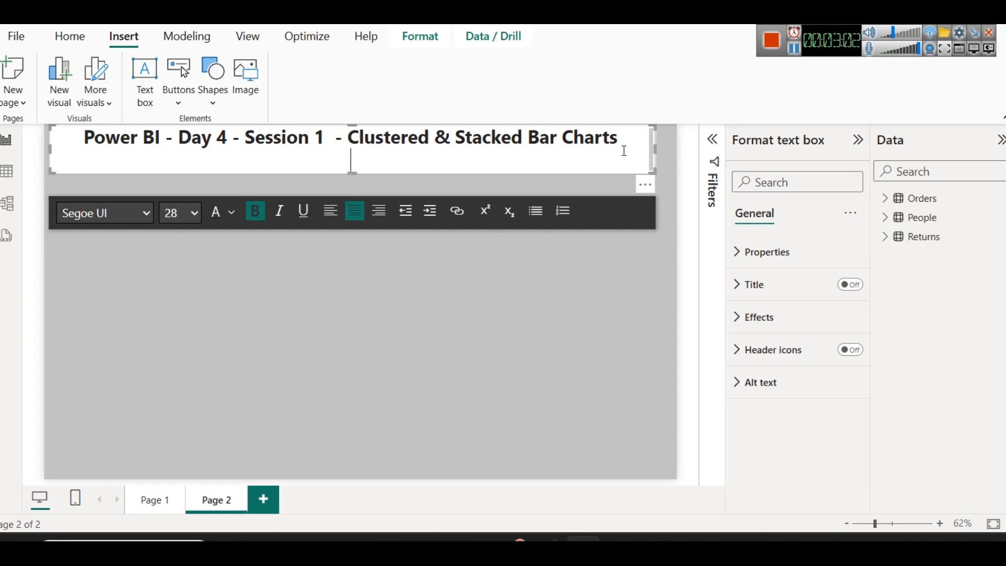
{"action": "type", "text": "ori"}
{"action": "key", "text": "BackSpace"}
{"action": "key", "text": "BackSpace"}
{"action": "key", "text": "BackSpace"}
{"action": "type", "text": "o"}
{"action": "key", "text": "BackSpace"}
{"action": "type", "text": "o"}
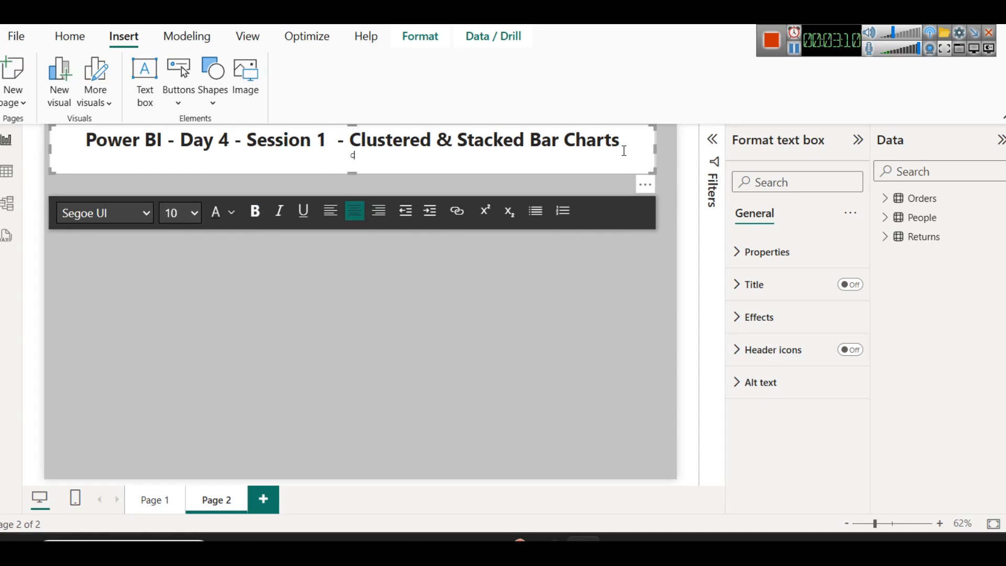
{"action": "key", "text": "BackSpace"}
{"action": "key", "text": "BackSpace"}
- Add a second title line reading "Column Chart" and widen the banner text box slightly toward the page's edge
{"action": "key", "text": "Return"}
{"action": "type", "text": "o"}
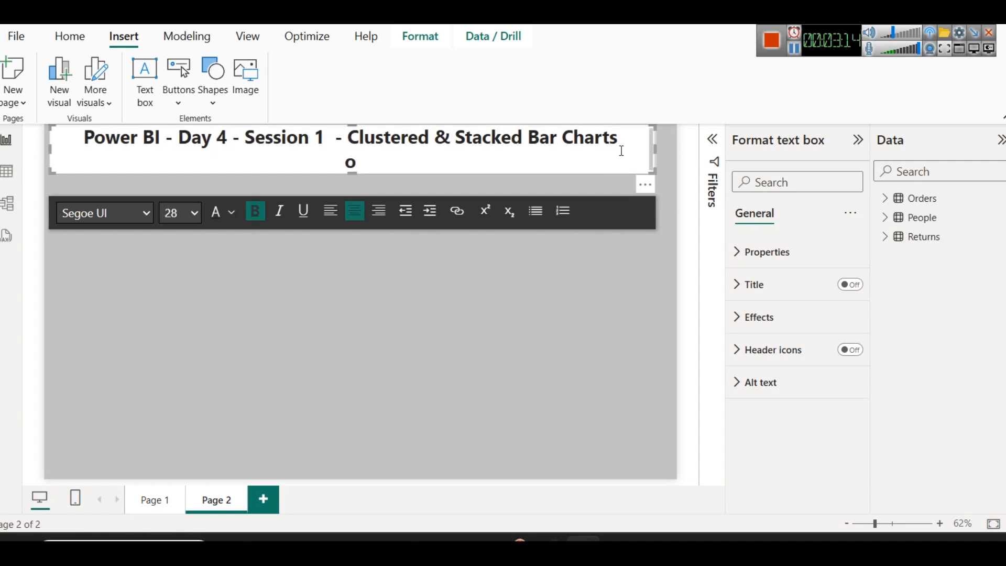
{"action": "type", "text": " Column Chart"}
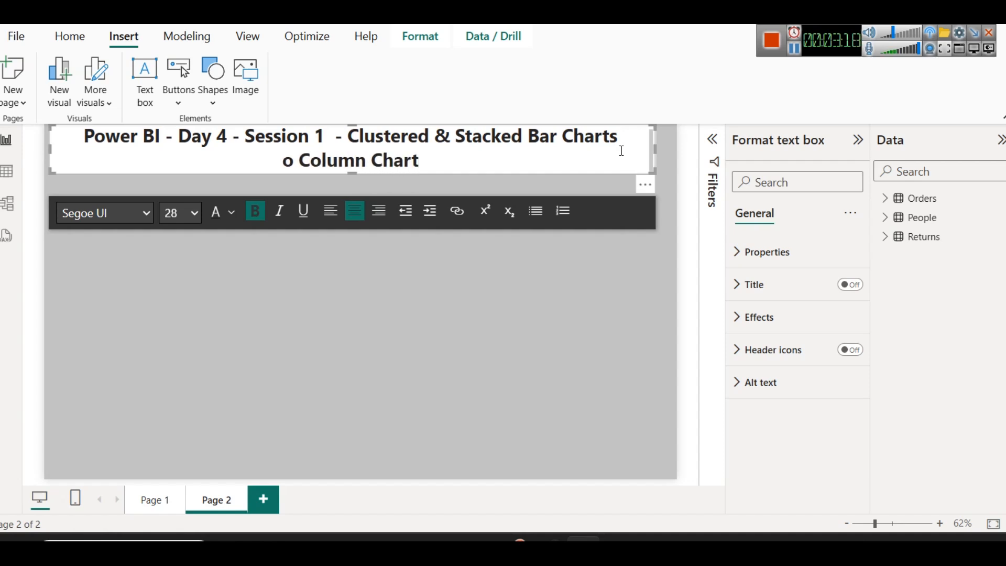
{"action": "left_click", "coordinate": [300, 160]}
{"action": "key", "text": "BackSpace"}
{"action": "key", "text": "BackSpace"}
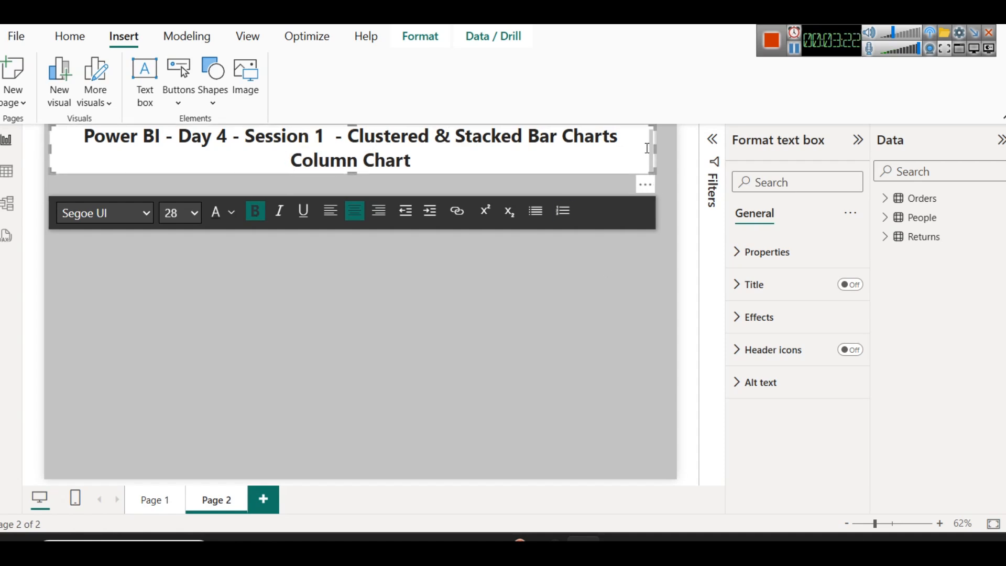
{"action": "left_click", "coordinate": [555, 374]}
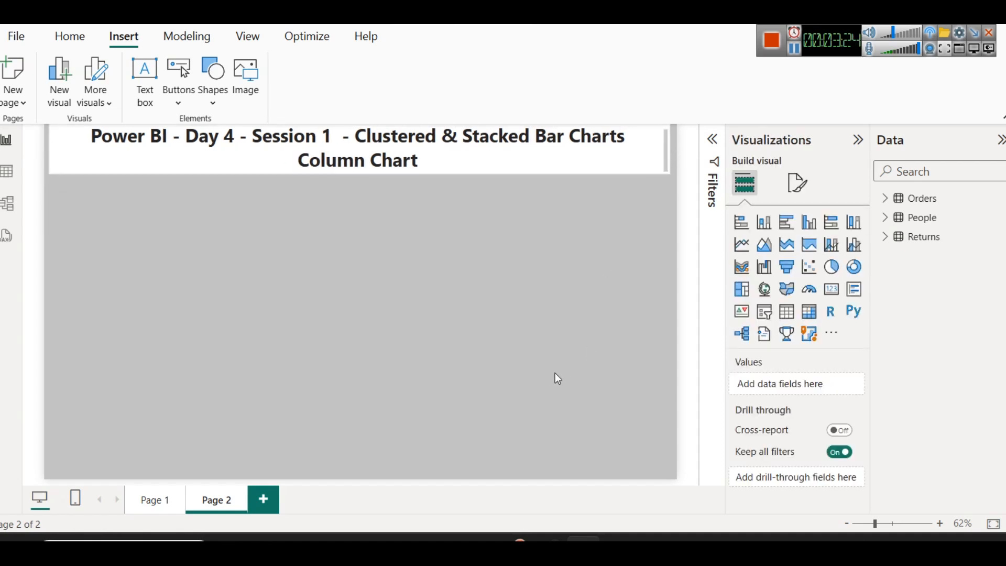
- Color both lines of the banner title dark blue
{"action": "left_click", "coordinate": [535, 175]}
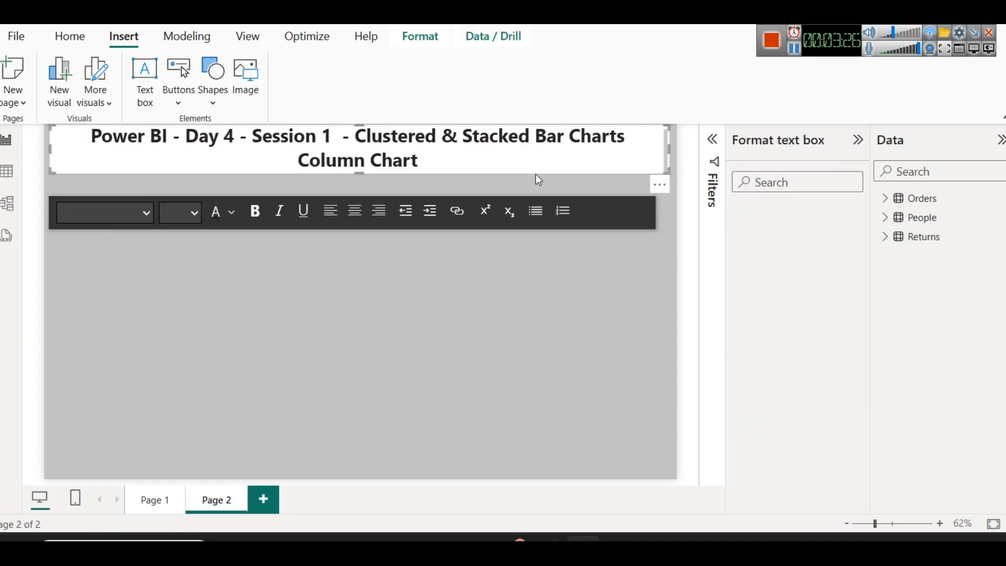
{"action": "left_click", "coordinate": [487, 294]}
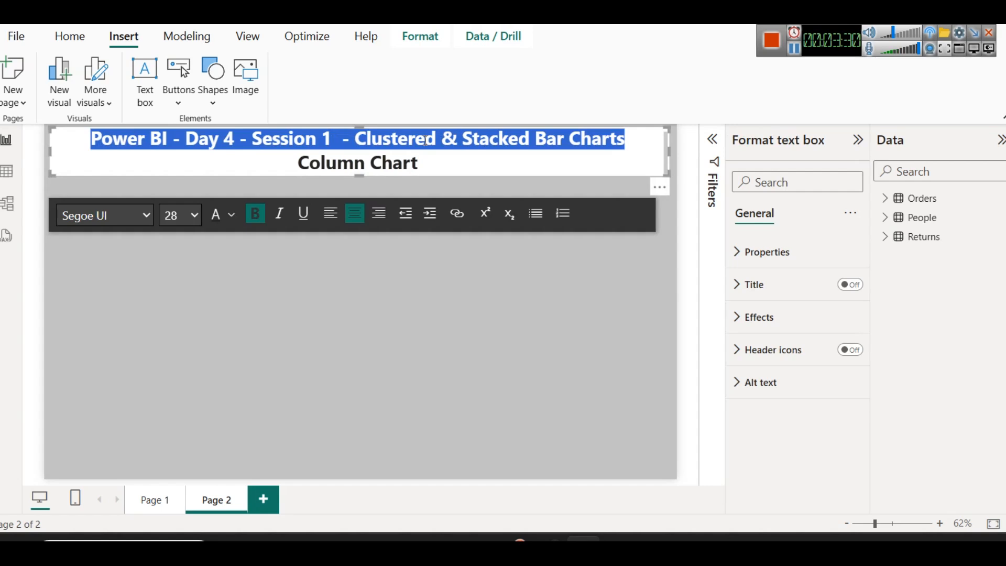
{"action": "left_click", "coordinate": [231, 214]}
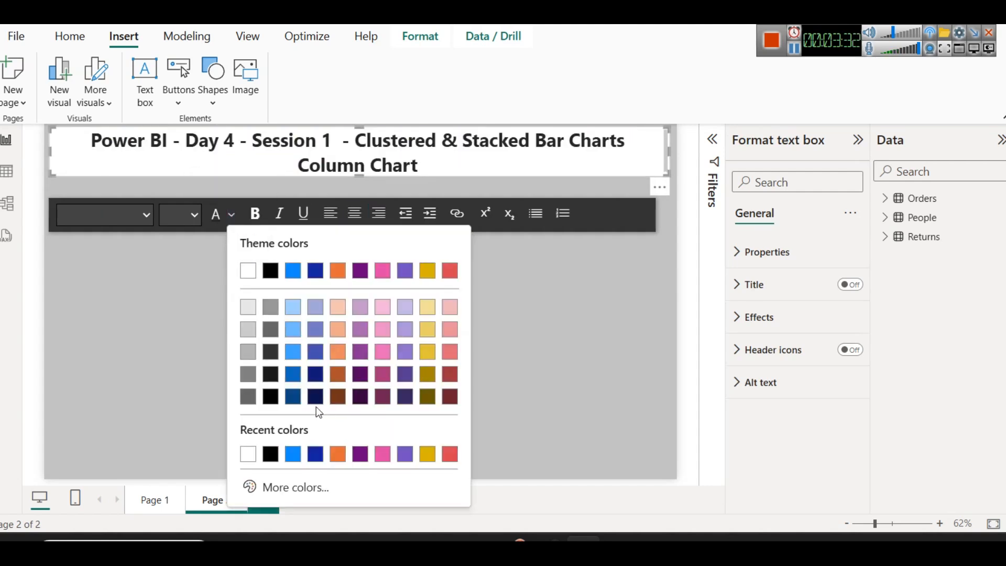
{"action": "left_click", "coordinate": [293, 396]}
{"action": "left_click", "coordinate": [435, 271]}
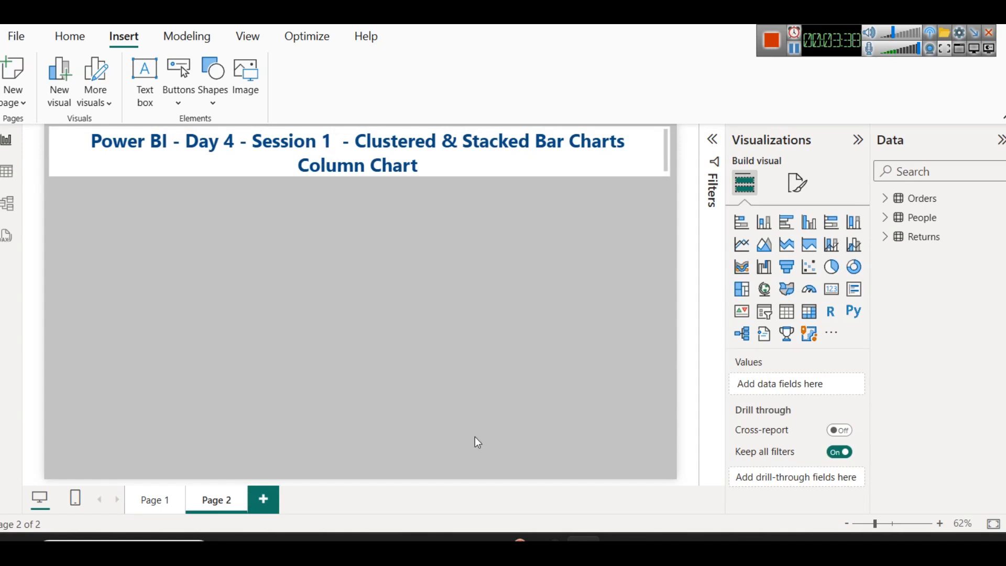
- Open a blank Notepad document and maximize its window
{"action": "mouse_move", "coordinate": [443, 539]}
{"action": "key", "text": "super+r"}
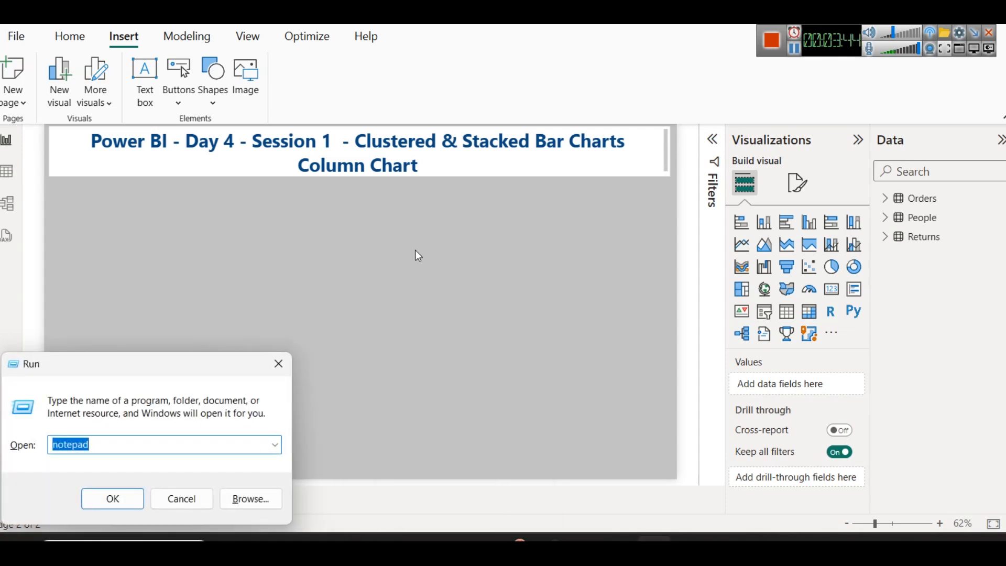
{"action": "key", "text": "Escape"}
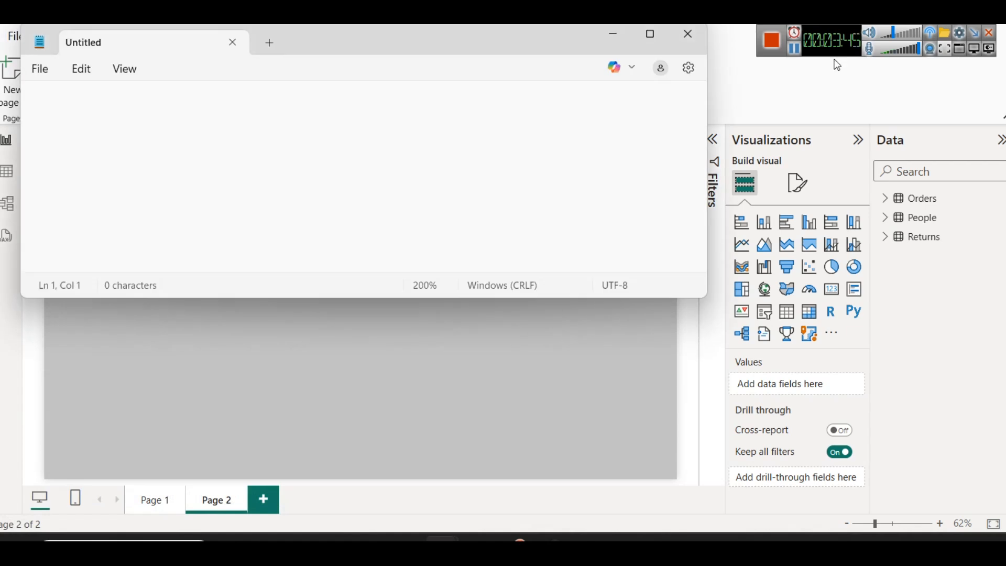
{"action": "left_click", "coordinate": [793, 52]}
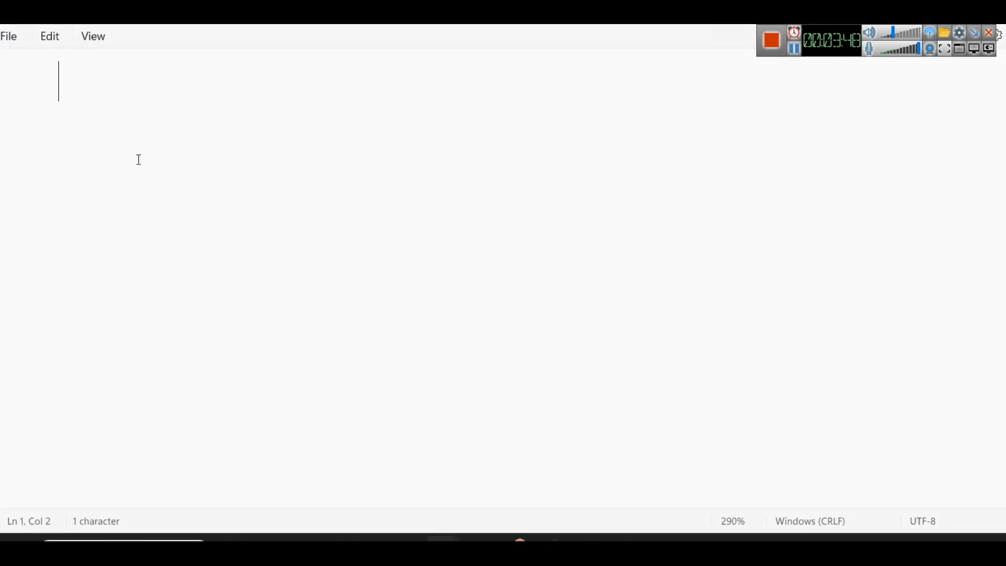
- Write the heading "Data -" with the twice-indented entry "Categorical Field" beneath it
{"action": "type", "text": "Data -"}
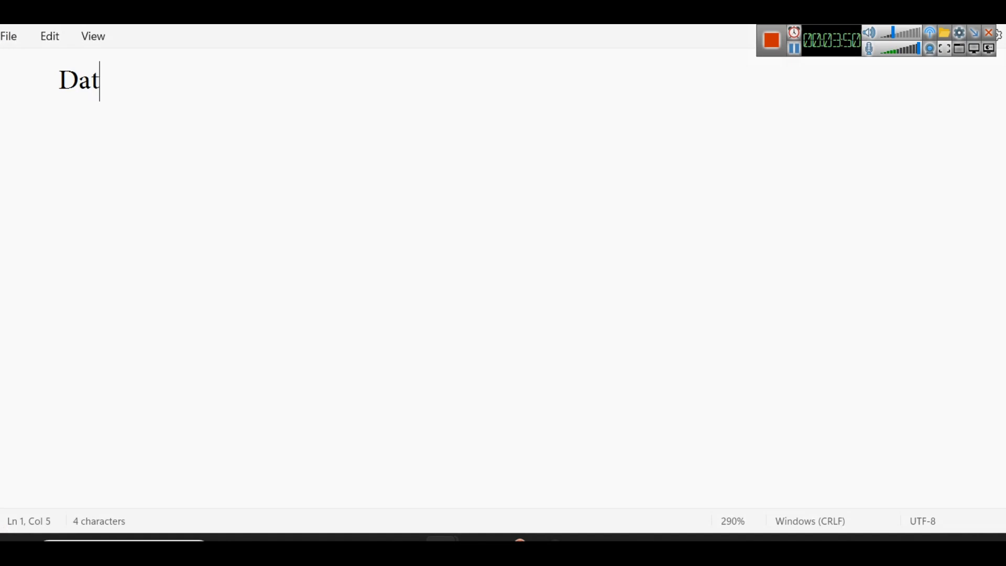
{"action": "key", "text": "Return"}
{"action": "key", "text": "Tab"}
{"action": "key", "text": "Tab"}
{"action": "type", "text": "Cate"}
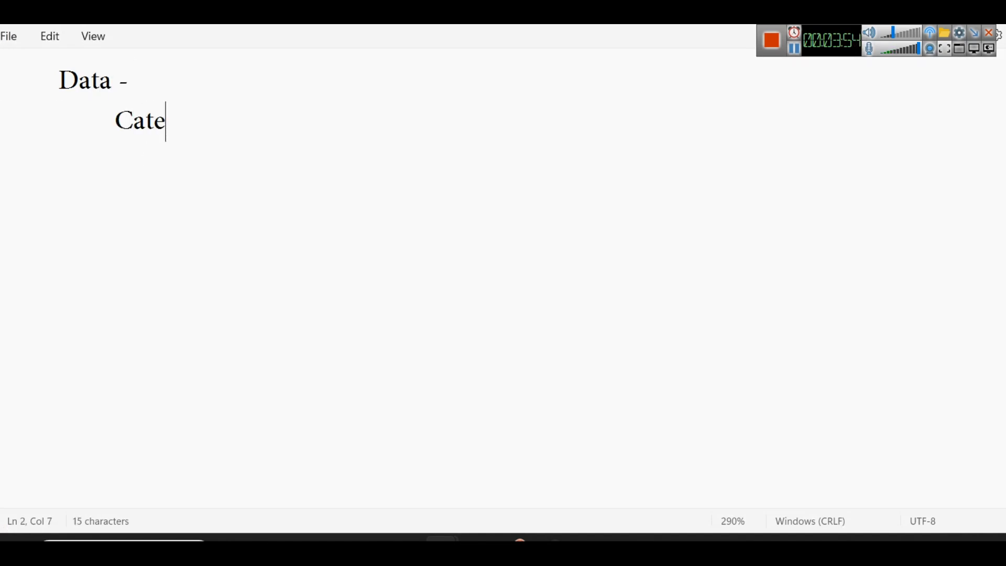
{"action": "type", "text": "gorical "}
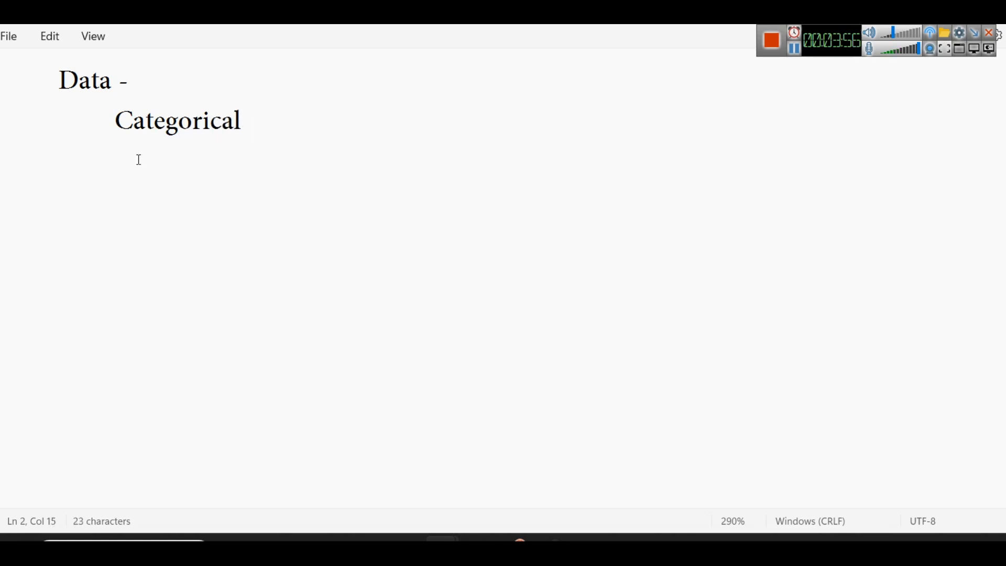
{"action": "type", "text": "Field"}
- Add the entry "Numerical Continuous Field" at the same indent below "Categorical Field", correcting the spelling of "Continuous"
{"action": "key", "text": "Return"}
{"action": "key", "text": "Tab"}
{"action": "key", "text": "Tab"}
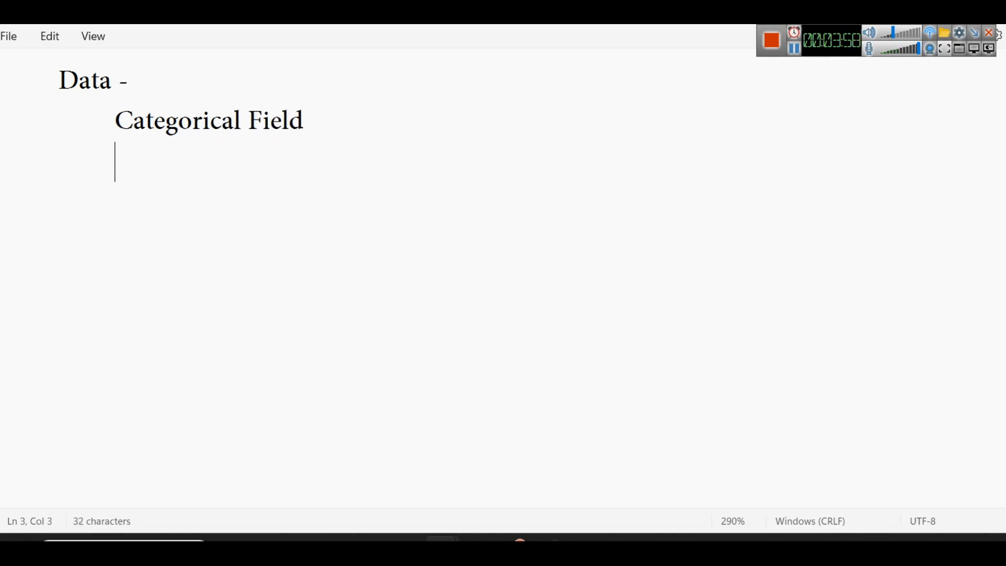
{"action": "type", "text": "Numerical "}
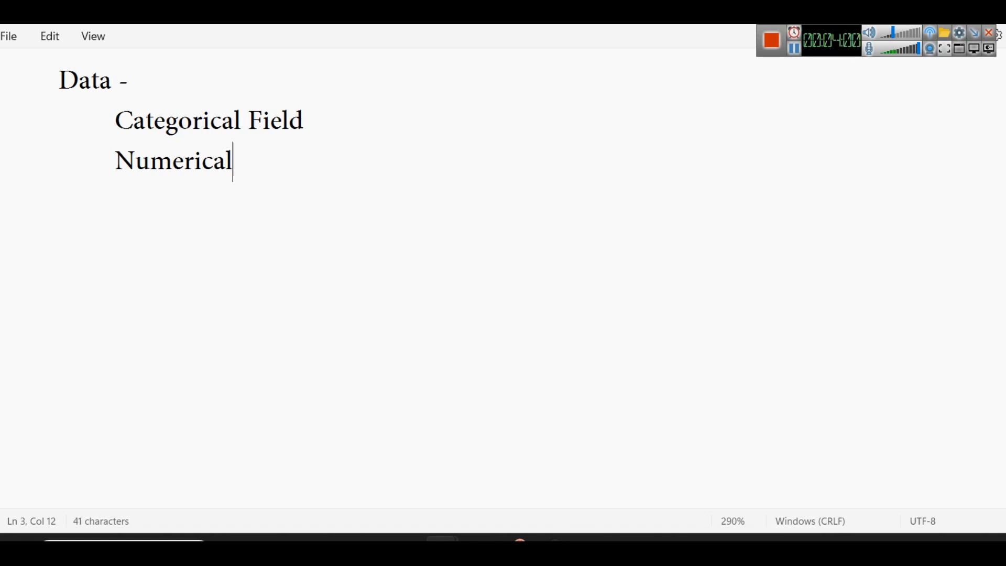
{"action": "type", "text": "Contin"}
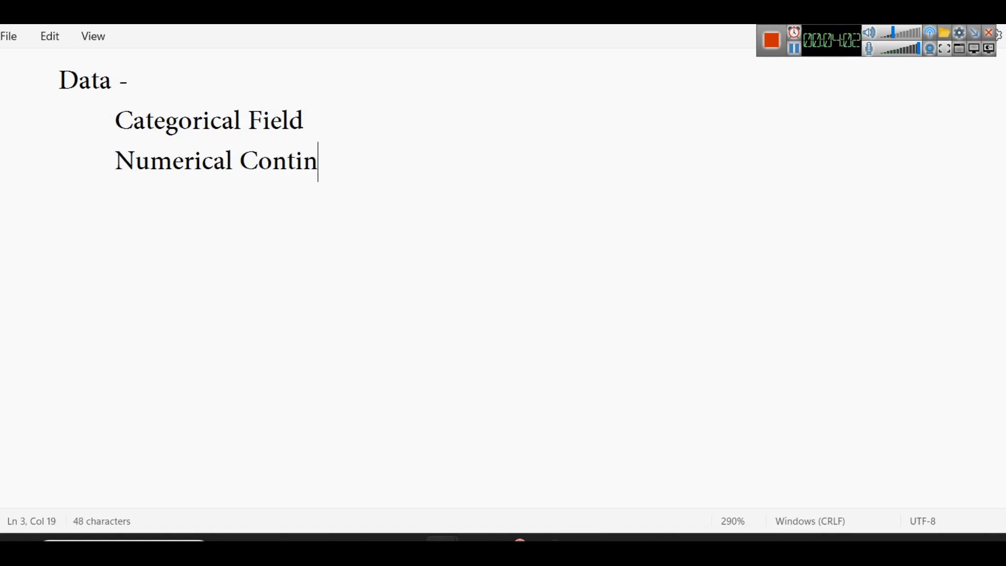
{"action": "type", "text": "ous Field"}
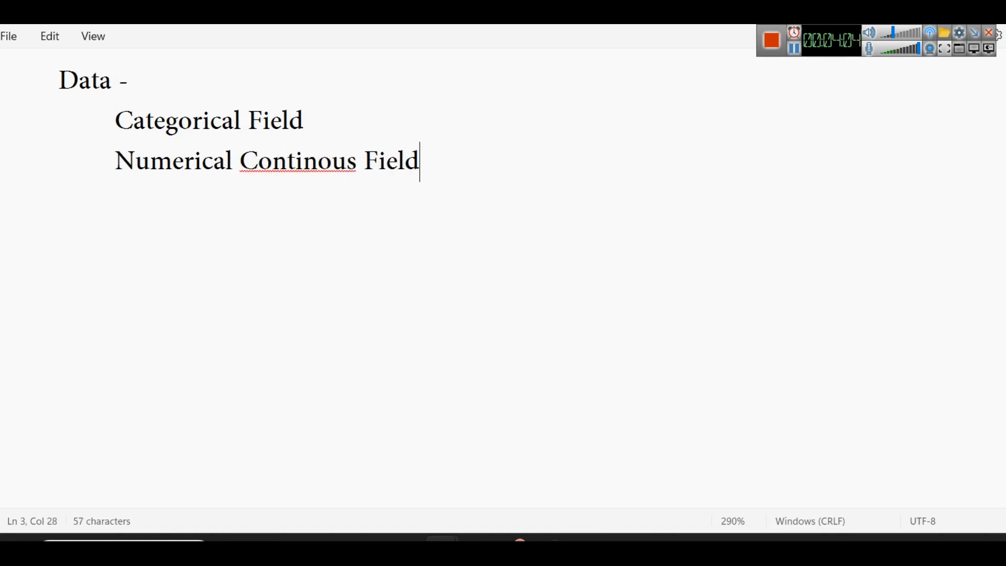
{"action": "right_click", "coordinate": [293, 171]}
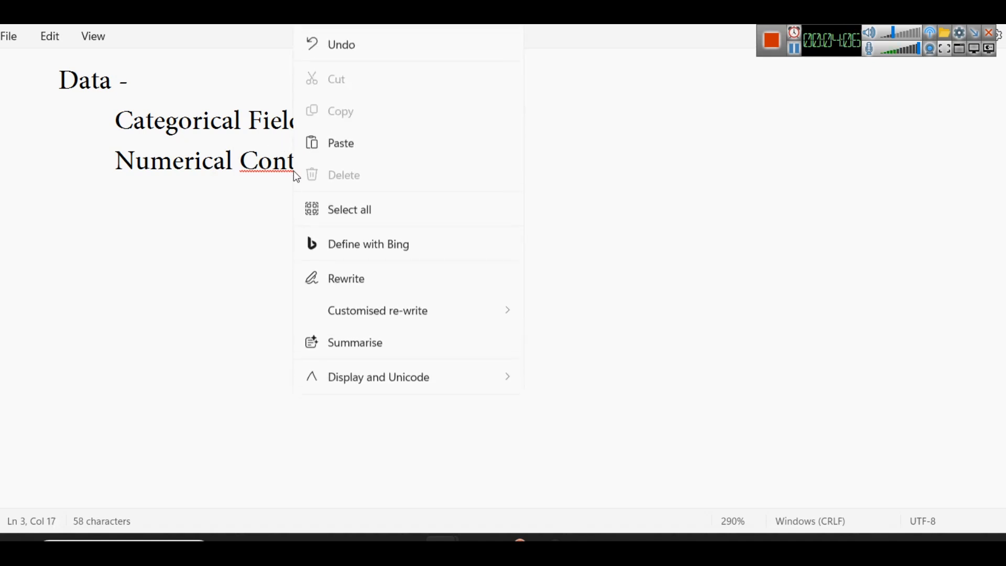
{"action": "mouse_move", "coordinate": [373, 26]}
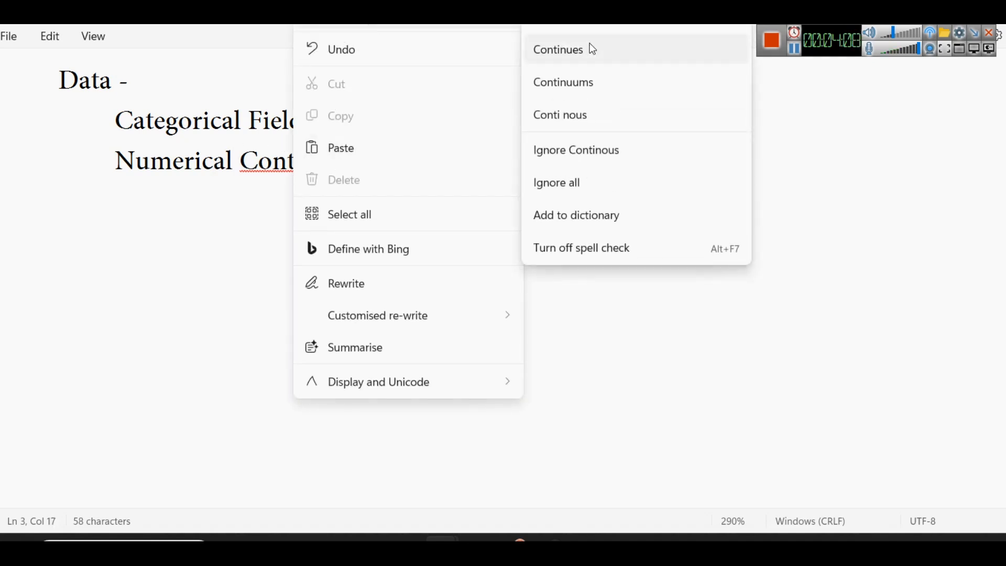
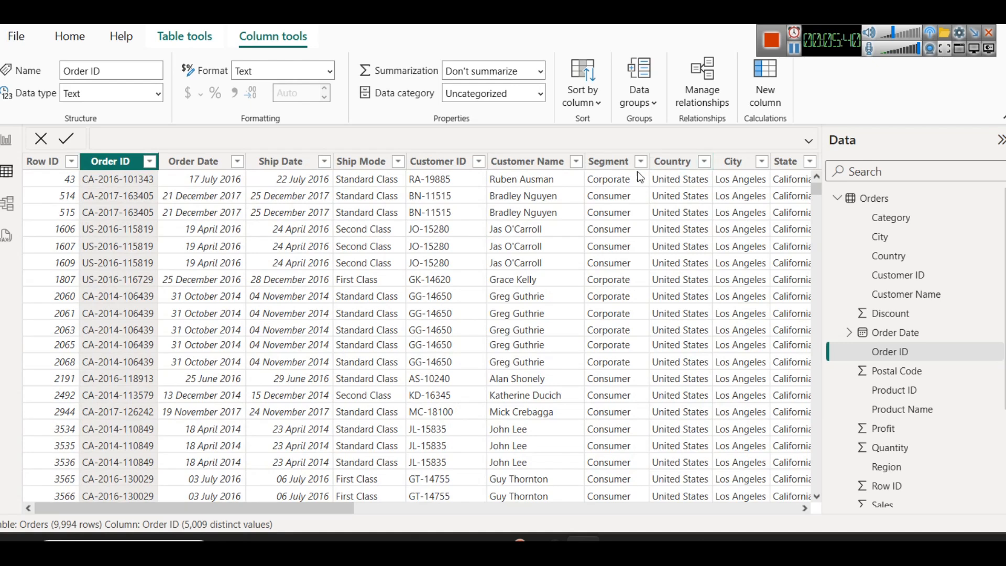
- Return from the Orders table to the report page, and switch to the "Data -" notes in Notepad
{"action": "left_click", "coordinate": [7, 140]}
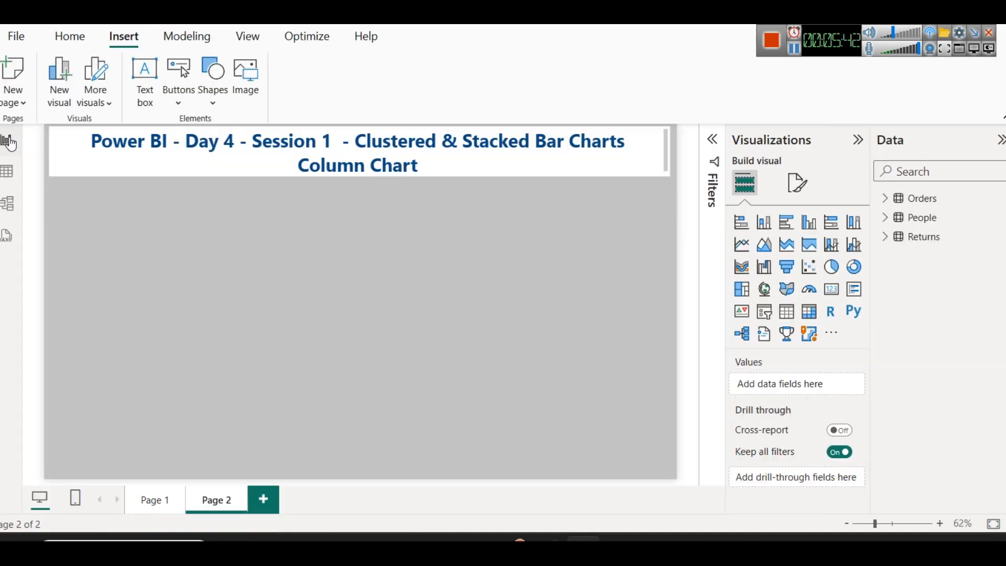
{"action": "mouse_move", "coordinate": [440, 539]}
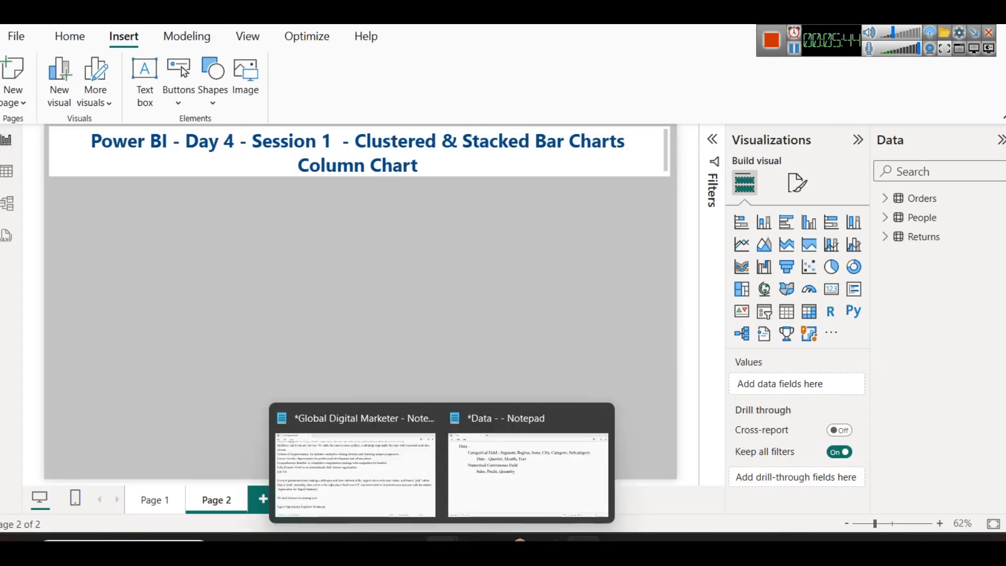
{"action": "left_click", "coordinate": [577, 451]}
- Insert a blank line after the "Date - Quarter, Month, Year" entry to separate the categorical and numerical field groups
{"action": "left_click", "coordinate": [554, 156]}
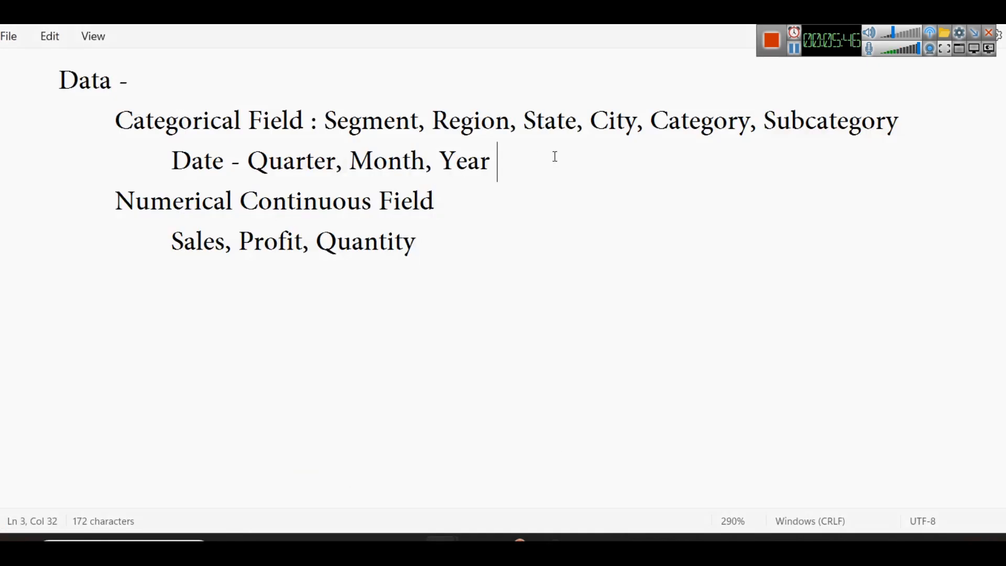
{"action": "key", "text": "Return"}
{"action": "left_click_drag", "start_coordinate": [115, 120], "coordinate": [825, 181]}
{"action": "left_click_drag", "start_coordinate": [105, 246], "coordinate": [531, 302]}
- Leave a blank line below "Sales, Profit, Quantity" and add the indented line "One Categorical One Numercial"
{"action": "left_click", "coordinate": [536, 302]}
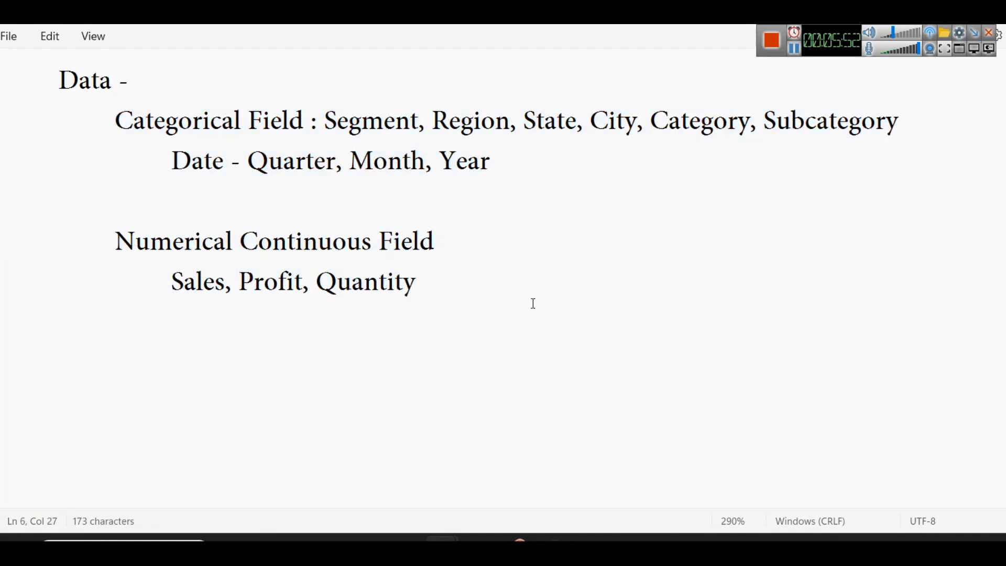
{"action": "key", "text": "Return"}
{"action": "key", "text": "Return"}
{"action": "key", "text": "Tab"}
{"action": "key", "text": "Tab"}
{"action": "type", "text": "One Categoruic"}
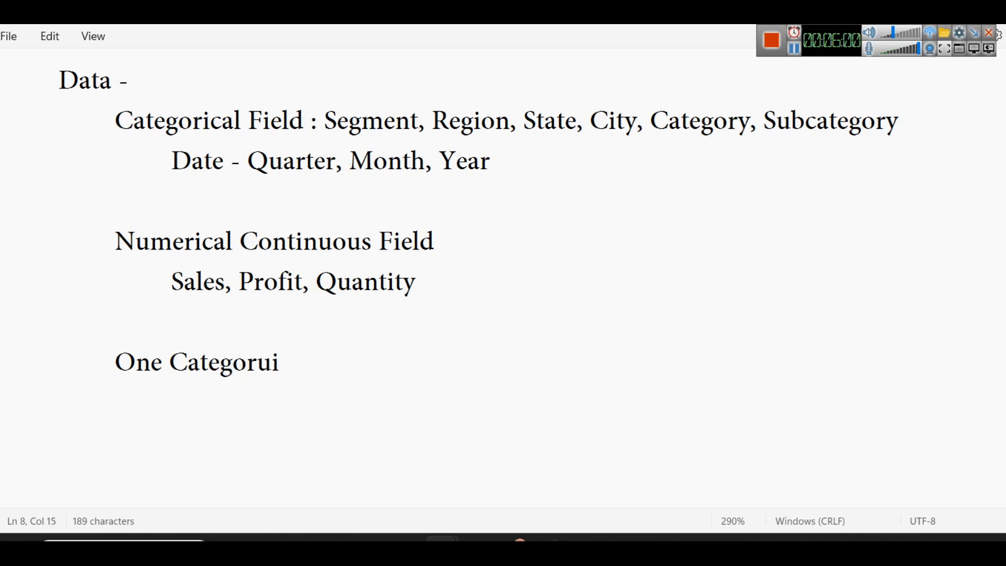
{"action": "key", "text": "BackSpace"}
{"action": "key", "text": "BackSpace"}
{"action": "key", "text": "BackSpace"}
{"action": "type", "text": "ical One Nume"}
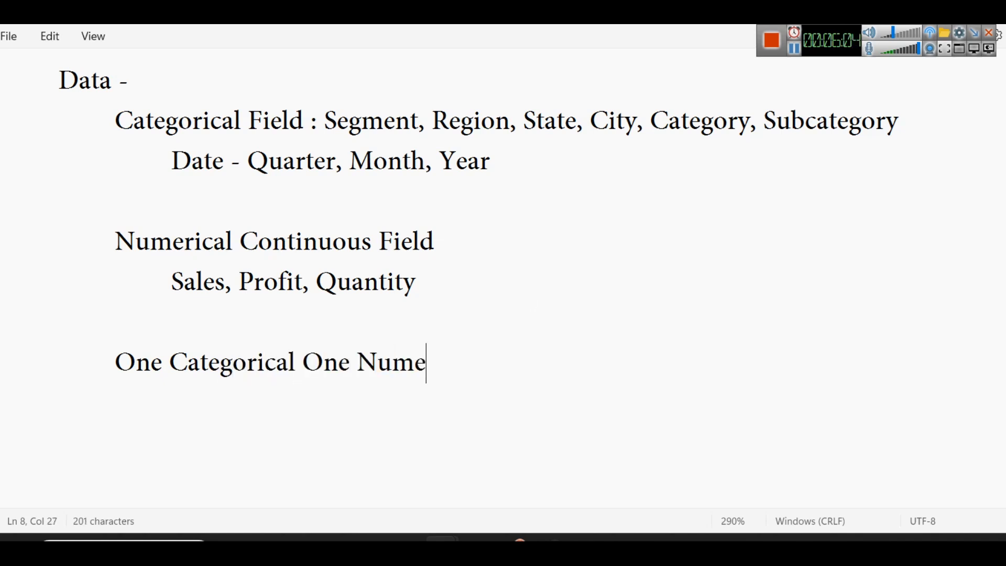
{"action": "type", "text": "rcial"}
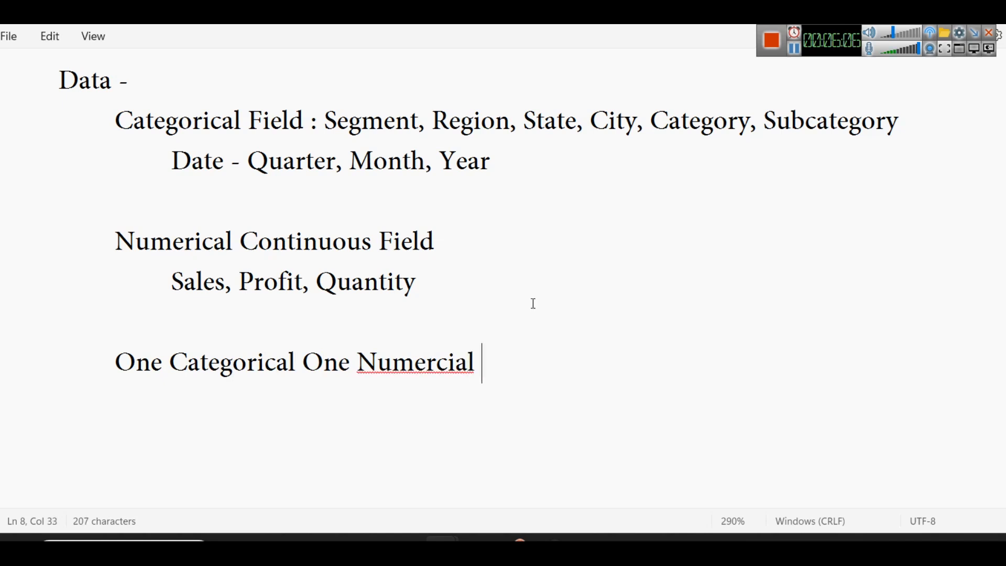
- Correct the misspelled last word of the "One Categorical One" line to "Numerical"
{"action": "left_click", "coordinate": [454, 373]}
{"action": "key", "text": "Escape"}
{"action": "key", "text": "BackSpace"}
{"action": "left_click", "coordinate": [479, 426]}
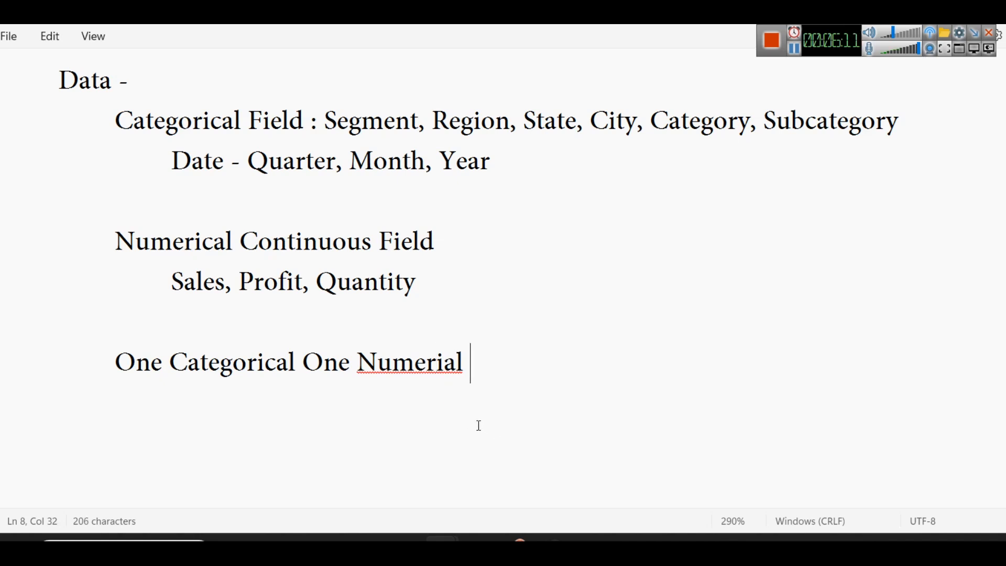
{"action": "left_click", "coordinate": [454, 379]}
{"action": "left_click", "coordinate": [463, 398]}
{"action": "left_click", "coordinate": [524, 366]}
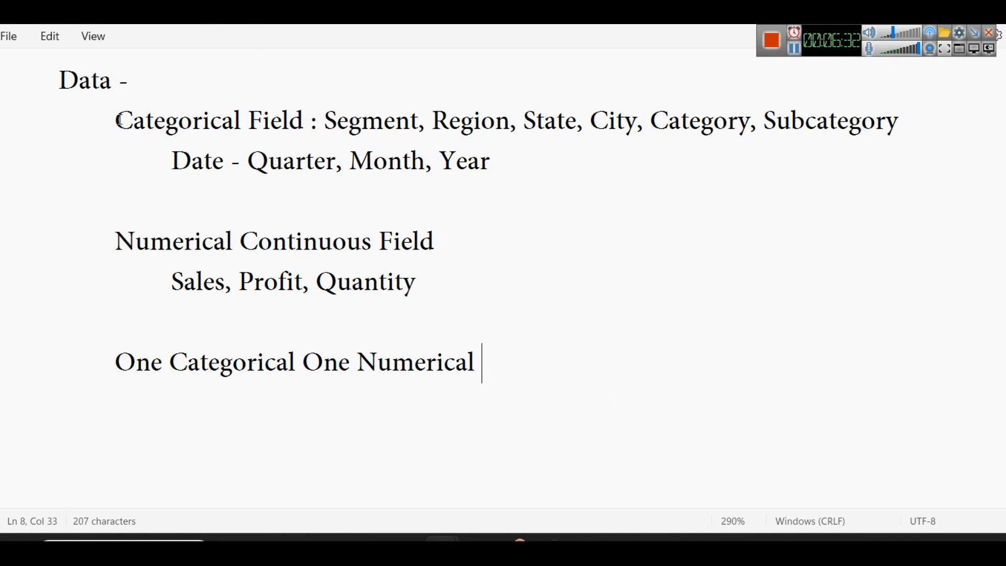
- Switch to the Power BI report page and expand the Orders table to review its fields
{"action": "left_click", "coordinate": [595, 529]}
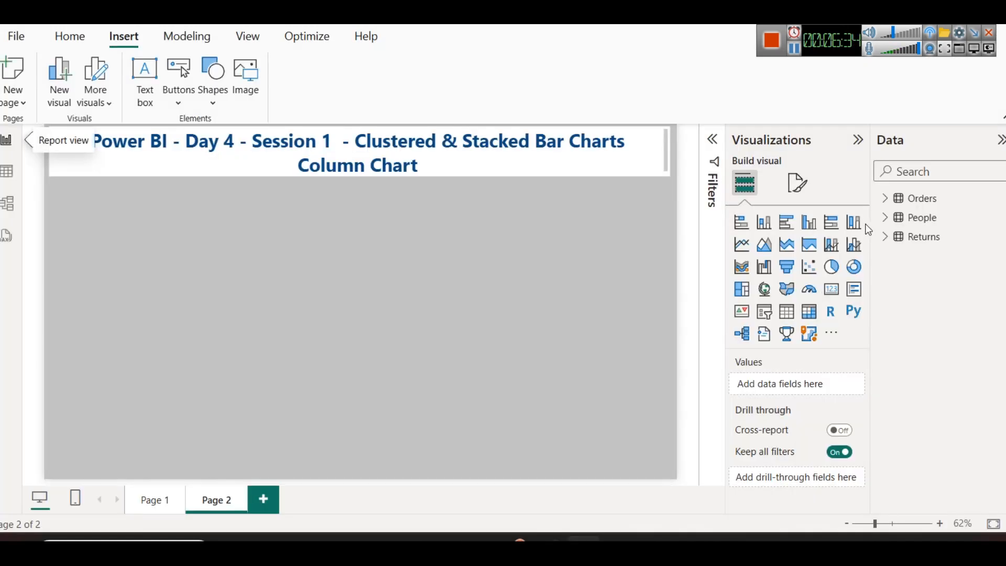
{"action": "left_click", "coordinate": [887, 199]}
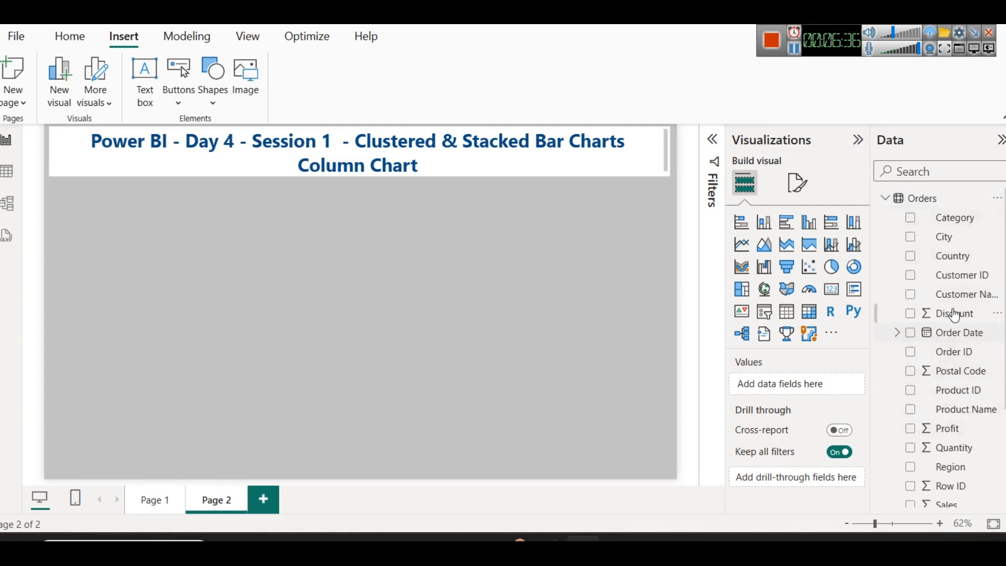
{"action": "scroll", "coordinate": [955, 314], "scroll_direction": "down", "scroll_amount": 5}
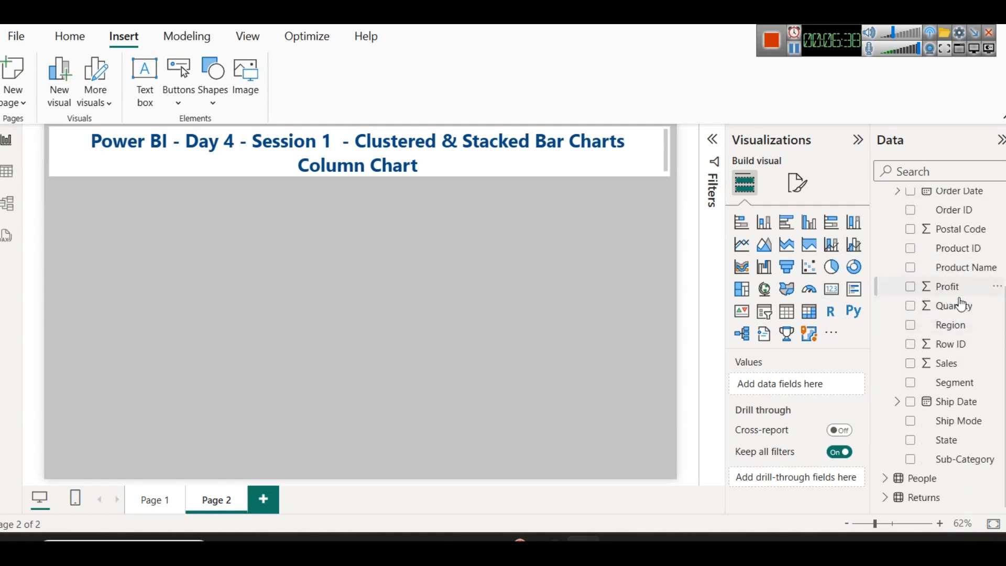
{"action": "scroll", "coordinate": [969, 355], "scroll_direction": "up", "scroll_amount": 5}
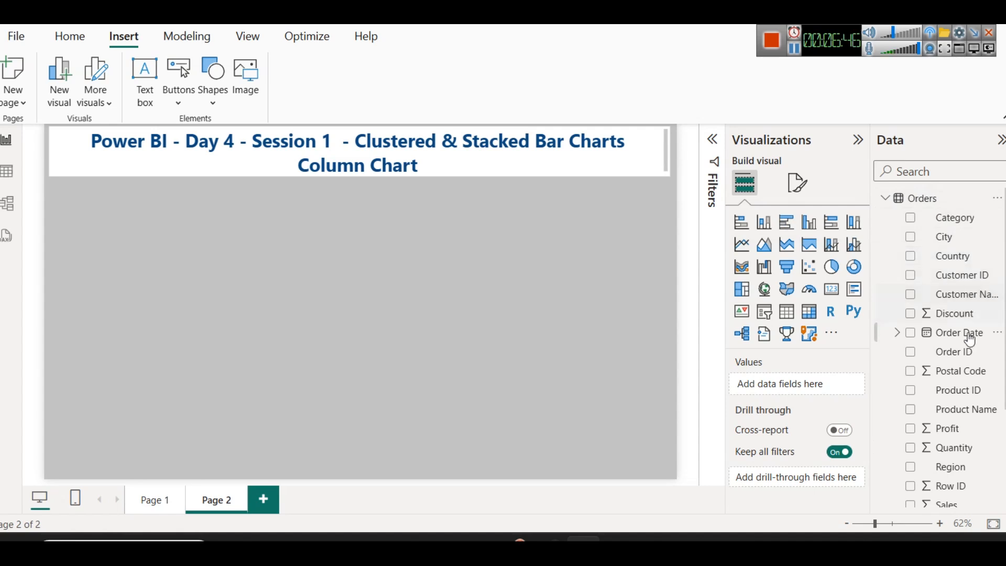
{"action": "scroll", "coordinate": [970, 335], "scroll_direction": "down", "scroll_amount": 3}
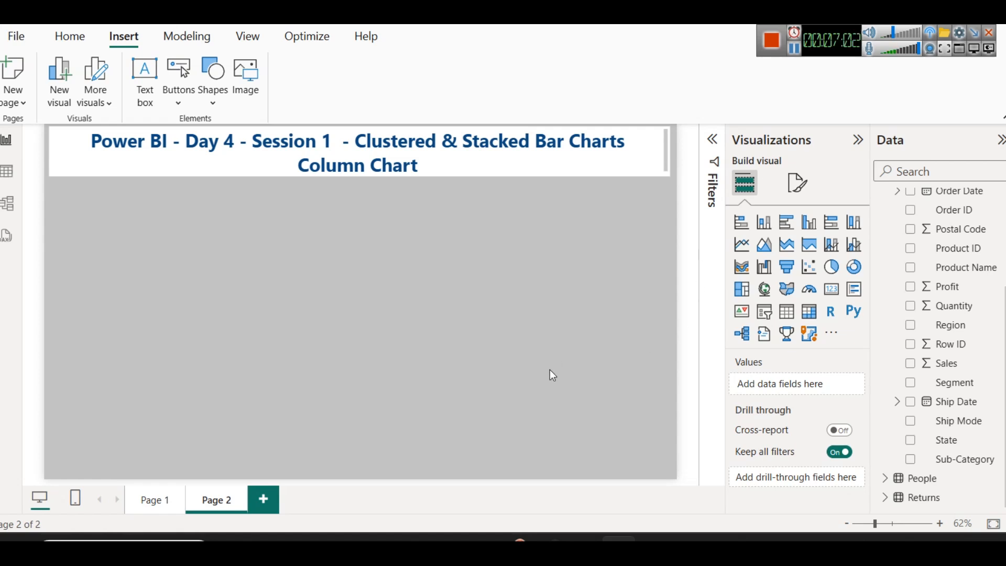
{"action": "scroll", "coordinate": [943, 341], "scroll_direction": "up", "scroll_amount": 3}
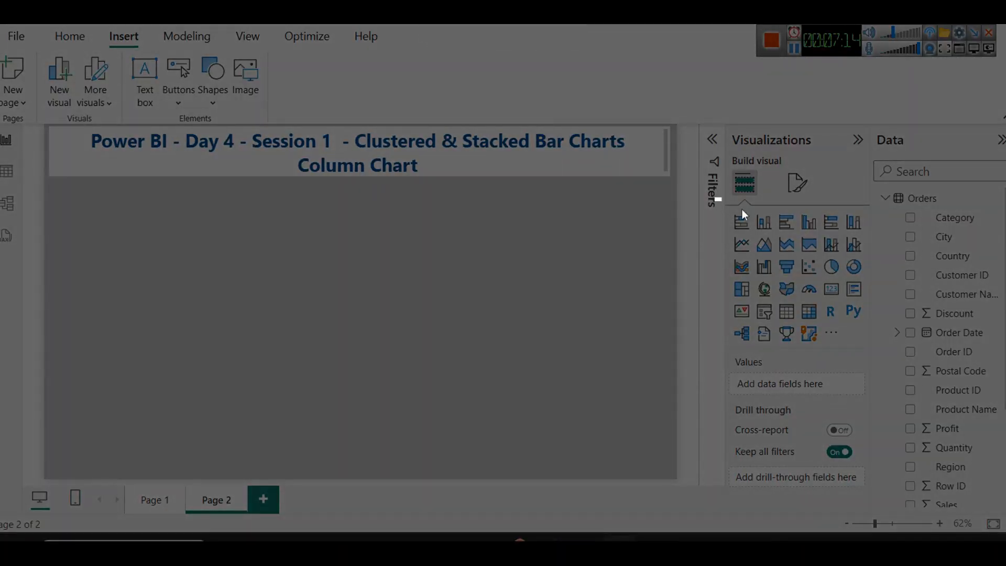
- Capture the first row of chart-type icons as a screen snip, and open it enlarged in Snipping Tool
{"action": "left_click_drag", "start_coordinate": [715, 198], "coordinate": [874, 236]}
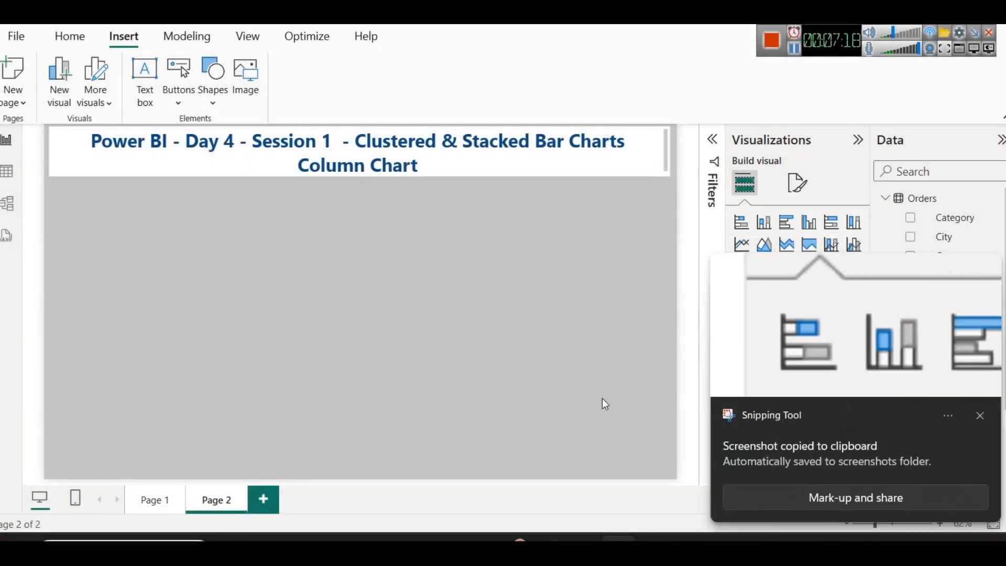
{"action": "left_click", "coordinate": [833, 307]}
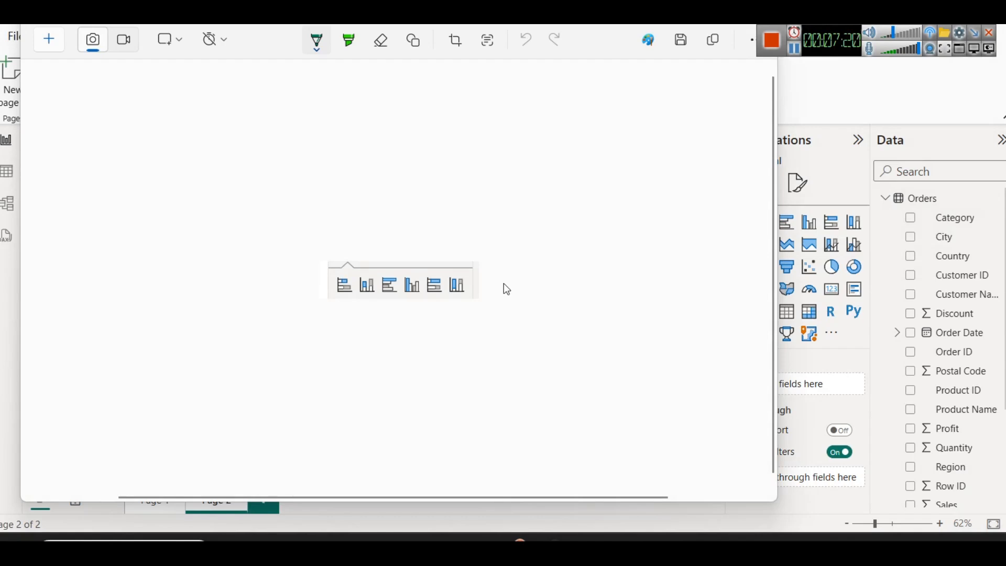
{"action": "scroll", "coordinate": [490, 390], "scroll_direction": "up", "scroll_amount": 3}
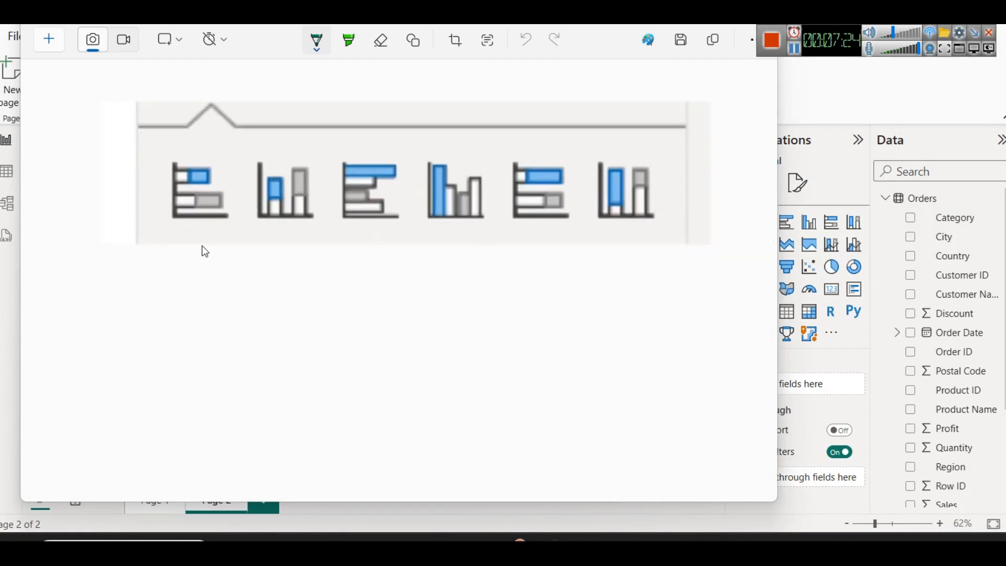
{"action": "left_click_drag", "start_coordinate": [200, 178], "coordinate": [206, 193]}
{"action": "key", "text": "ctrl+z"}
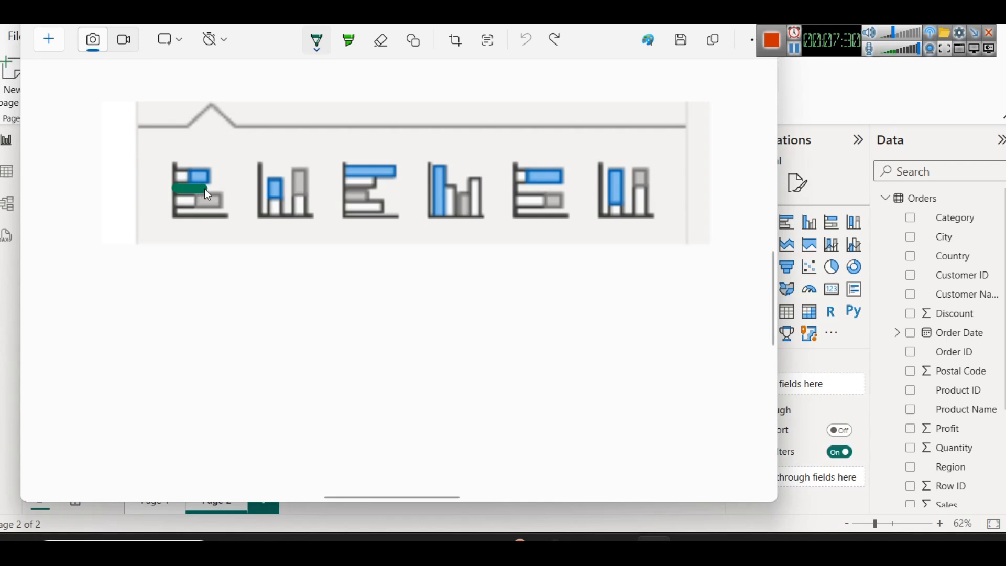
{"action": "key", "text": "ctrl+z"}
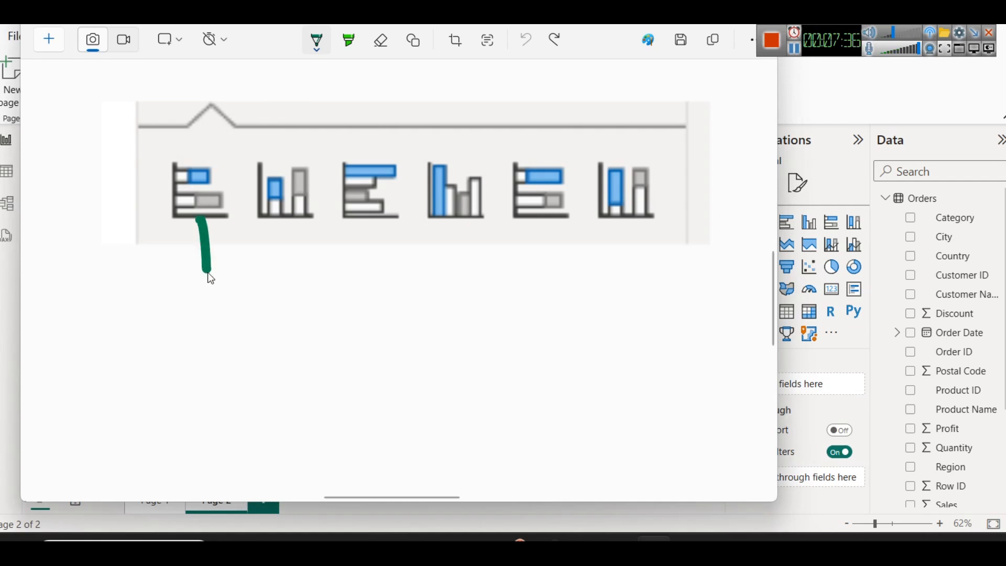
- Draw pen lines down from the two stacked chart icons and handwrite the label "Stacked" beneath them
{"action": "left_click_drag", "start_coordinate": [208, 270], "coordinate": [216, 304]}
{"action": "left_click_drag", "start_coordinate": [287, 216], "coordinate": [296, 278]}
{"action": "mouse_move", "coordinate": [213, 320]}
{"action": "left_mouse_down"}
{"action": "mouse_move", "coordinate": [210, 351]}
{"action": "mouse_move", "coordinate": [226, 369]}
{"action": "mouse_move", "coordinate": [273, 341]}
{"action": "mouse_move", "coordinate": [286, 368]}
{"action": "left_mouse_up"}
{"action": "mouse_move", "coordinate": [308, 320]}
{"action": "left_mouse_down"}
{"action": "mouse_move", "coordinate": [296, 329]}
{"action": "mouse_move", "coordinate": [360, 378]}
{"action": "left_mouse_up"}
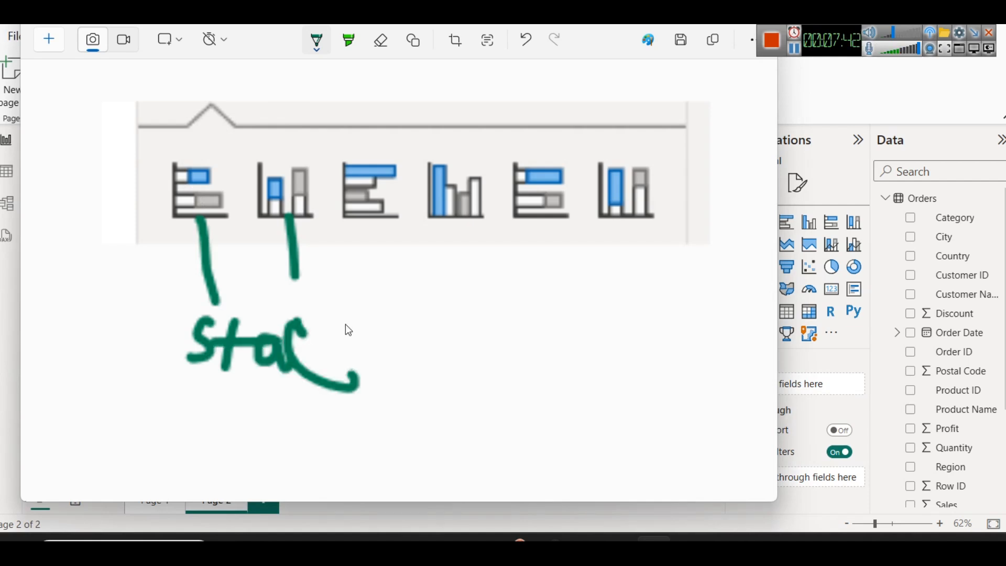
{"action": "key", "text": "ctrl+z"}
{"action": "mouse_move", "coordinate": [318, 328]}
{"action": "left_mouse_down"}
{"action": "mouse_move", "coordinate": [301, 336]}
{"action": "mouse_move", "coordinate": [315, 357]}
{"action": "left_mouse_up"}
{"action": "left_click_drag", "start_coordinate": [336, 300], "coordinate": [336, 347]}
{"action": "left_click_drag", "start_coordinate": [357, 313], "coordinate": [360, 346]}
{"action": "left_click_drag", "start_coordinate": [376, 312], "coordinate": [392, 335]}
{"action": "left_click_drag", "start_coordinate": [409, 301], "coordinate": [407, 333]}
- Sketch a pile of four blocks beside the "Stacked" label, and undo the sketch
{"action": "mouse_move", "coordinate": [527, 375]}
{"action": "left_mouse_down"}
{"action": "mouse_move", "coordinate": [620, 378]}
{"action": "mouse_move", "coordinate": [540, 355]}
{"action": "mouse_move", "coordinate": [525, 376]}
{"action": "left_mouse_up"}
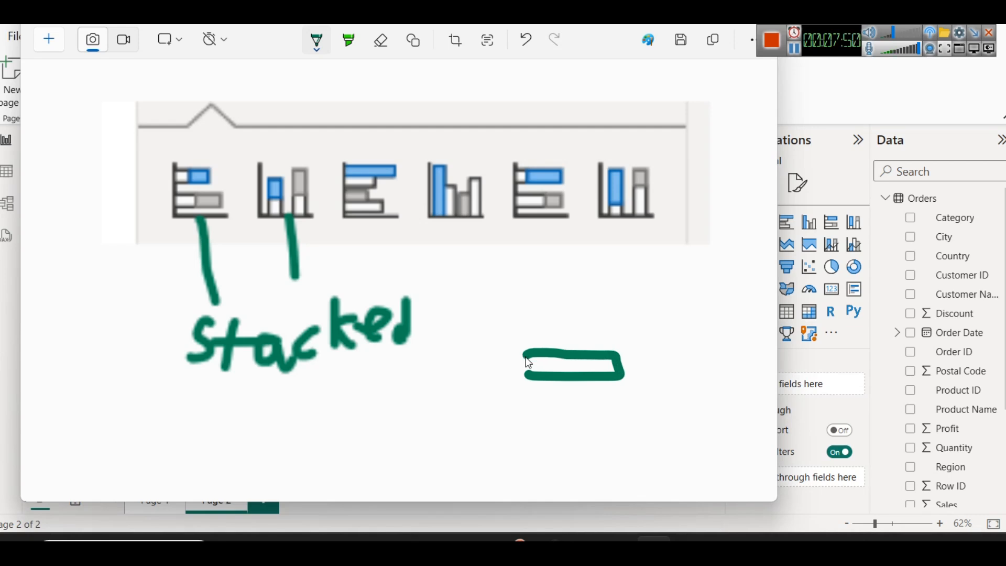
{"action": "mouse_move", "coordinate": [526, 338]}
{"action": "left_mouse_down"}
{"action": "mouse_move", "coordinate": [596, 332]}
{"action": "mouse_move", "coordinate": [618, 341]}
{"action": "mouse_move", "coordinate": [617, 371]}
{"action": "left_mouse_up"}
{"action": "mouse_move", "coordinate": [537, 336]}
{"action": "left_mouse_down"}
{"action": "mouse_move", "coordinate": [532, 303]}
{"action": "mouse_move", "coordinate": [611, 308]}
{"action": "mouse_move", "coordinate": [612, 328]}
{"action": "mouse_move", "coordinate": [607, 307]}
{"action": "left_mouse_up"}
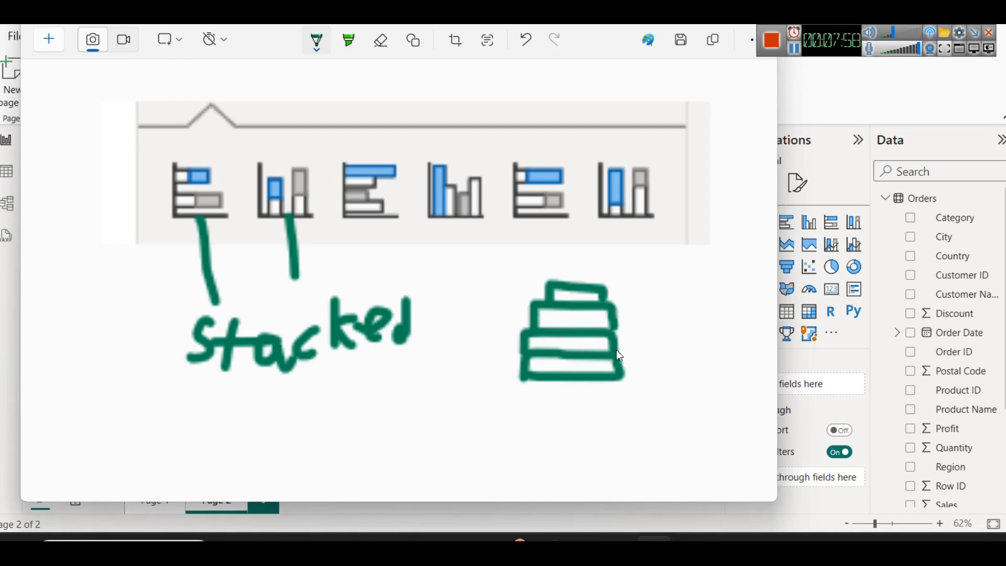
{"action": "key", "text": "ctrl+z"}
{"action": "key", "text": "ctrl+z"}
{"action": "key", "text": "ctrl+z"}
{"action": "key", "text": "ctrl+z"}
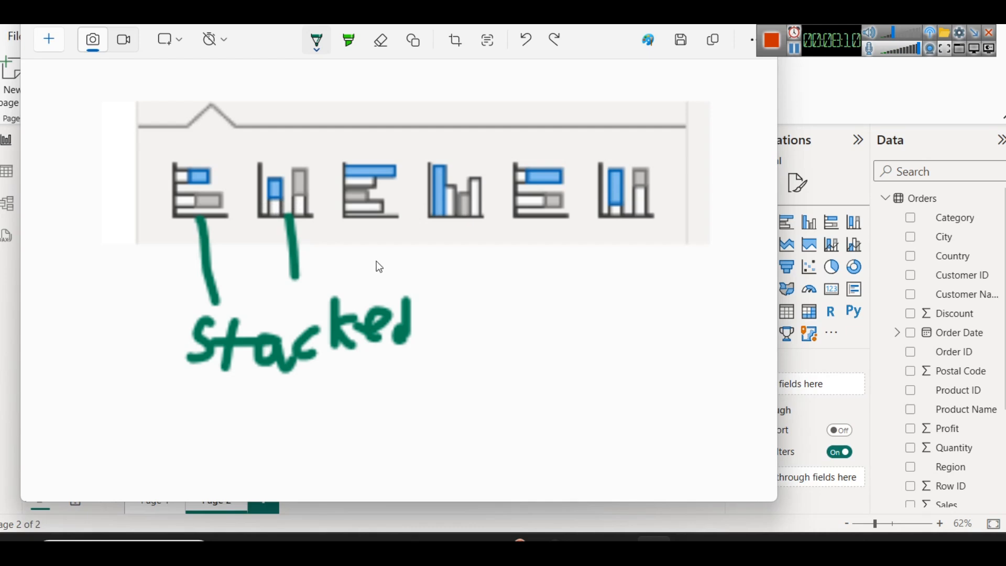
- Draw converging pen lines from the two clustered chart icons and handwrite the label "Clustered" beneath them
{"action": "left_click_drag", "start_coordinate": [397, 229], "coordinate": [491, 317]}
{"action": "mouse_move", "coordinate": [477, 219]}
{"action": "left_mouse_down"}
{"action": "mouse_move", "coordinate": [492, 321]}
{"action": "mouse_move", "coordinate": [517, 333]}
{"action": "left_mouse_up"}
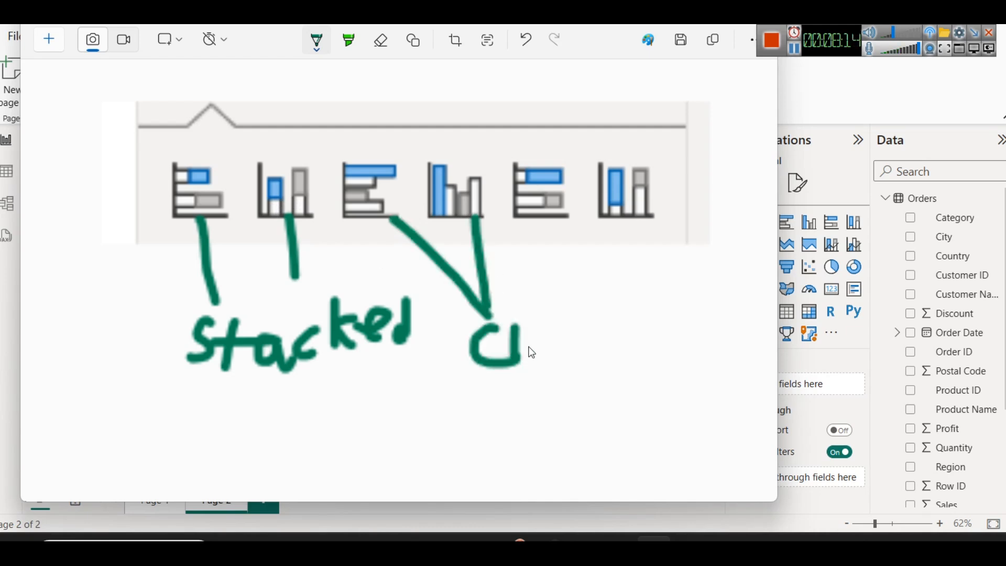
{"action": "mouse_move", "coordinate": [595, 332]}
{"action": "left_mouse_down"}
{"action": "mouse_move", "coordinate": [570, 361]}
{"action": "mouse_move", "coordinate": [603, 363]}
{"action": "mouse_move", "coordinate": [631, 340]}
{"action": "mouse_move", "coordinate": [751, 341]}
{"action": "left_mouse_up"}
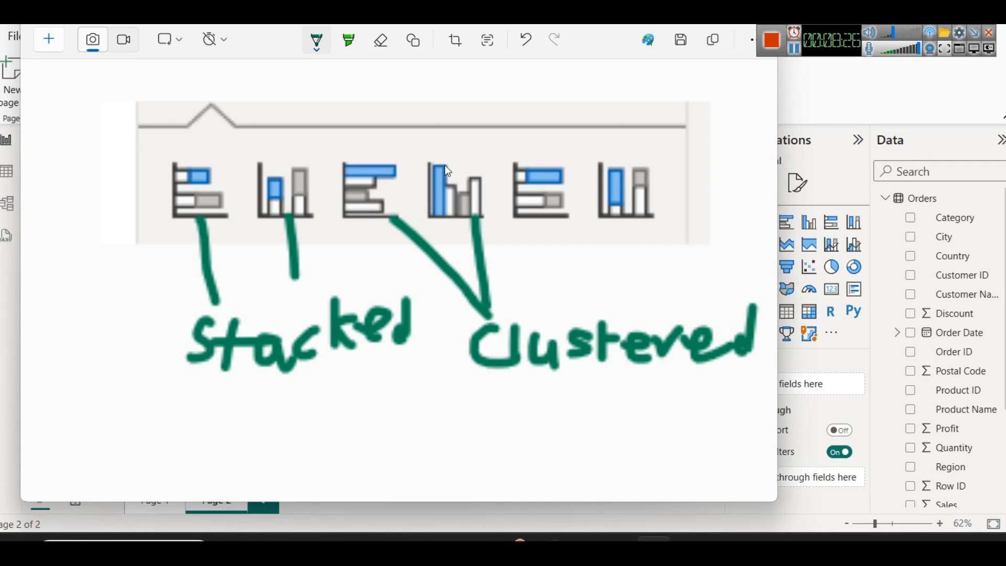
- Draw pointer lines from the first two columns of the clustered column icon and number them 1 and 2
{"action": "mouse_move", "coordinate": [448, 172]}
{"action": "left_mouse_down"}
{"action": "mouse_move", "coordinate": [470, 118]}
{"action": "mouse_move", "coordinate": [485, 126]}
{"action": "left_mouse_up"}
{"action": "left_click_drag", "start_coordinate": [454, 184], "coordinate": [495, 147]}
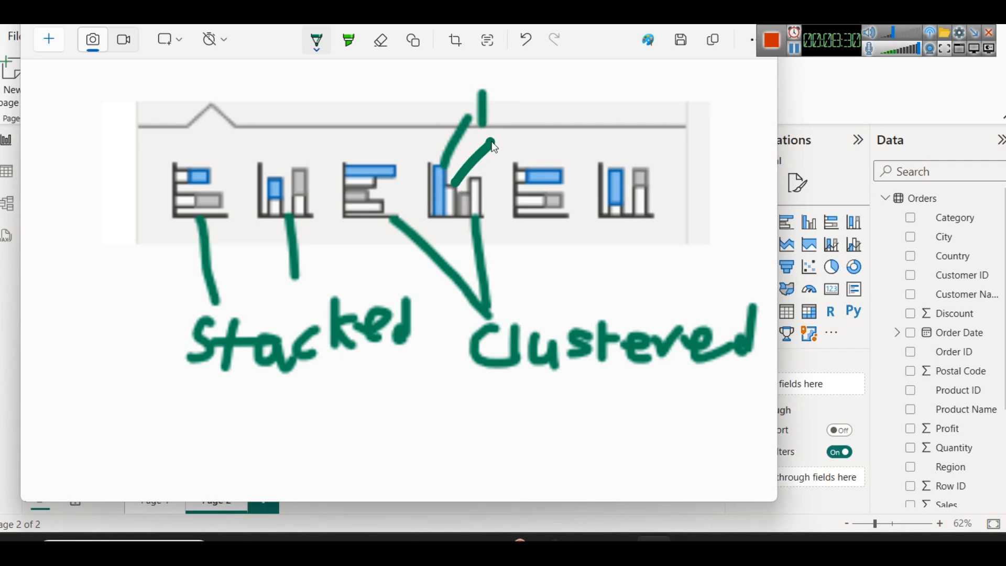
{"action": "mouse_move", "coordinate": [496, 113]}
{"action": "left_mouse_down"}
{"action": "mouse_move", "coordinate": [504, 140]}
{"action": "mouse_move", "coordinate": [548, 129]}
{"action": "left_mouse_up"}
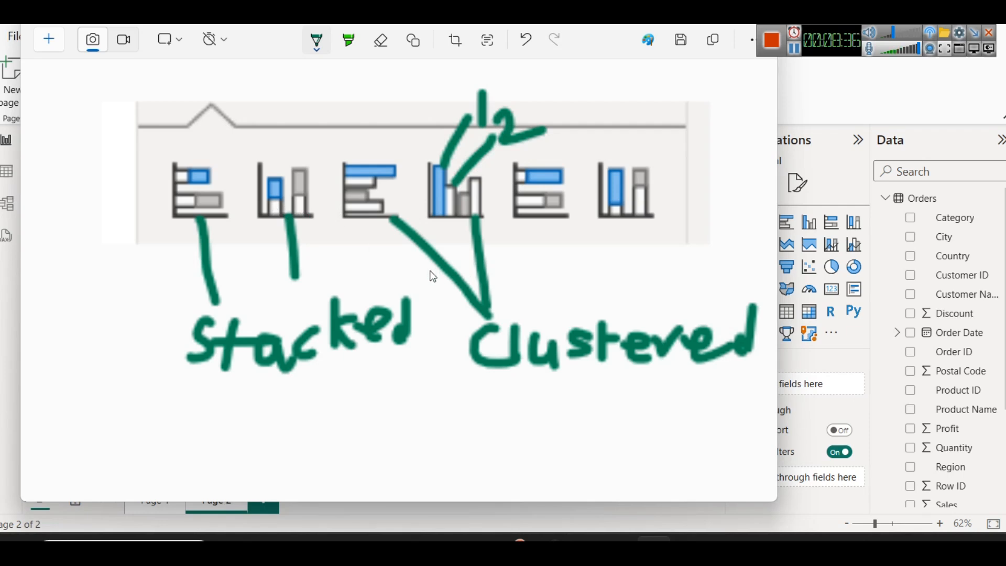
- Sketch two stacked blocks above the stacked icons and two side-by-side columns above the last icons, and return to the Power BI report
{"action": "mouse_move", "coordinate": [197, 130]}
{"action": "left_mouse_down"}
{"action": "mouse_move", "coordinate": [309, 127]}
{"action": "mouse_move", "coordinate": [213, 146]}
{"action": "mouse_move", "coordinate": [203, 121]}
{"action": "mouse_move", "coordinate": [268, 93]}
{"action": "mouse_move", "coordinate": [308, 126]}
{"action": "left_mouse_up"}
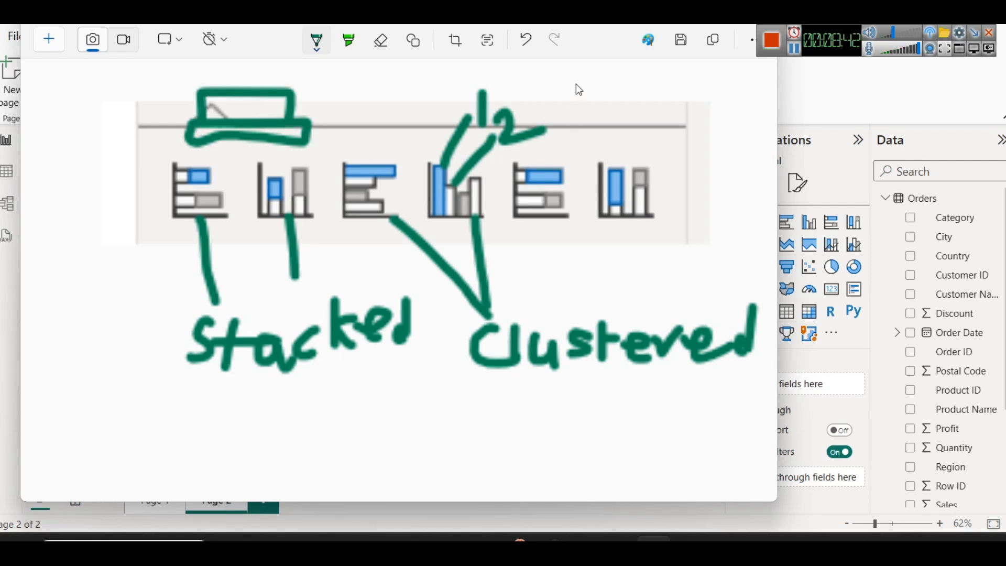
{"action": "mouse_move", "coordinate": [592, 76]}
{"action": "left_mouse_down"}
{"action": "mouse_move", "coordinate": [578, 83]}
{"action": "mouse_move", "coordinate": [611, 90]}
{"action": "left_mouse_up"}
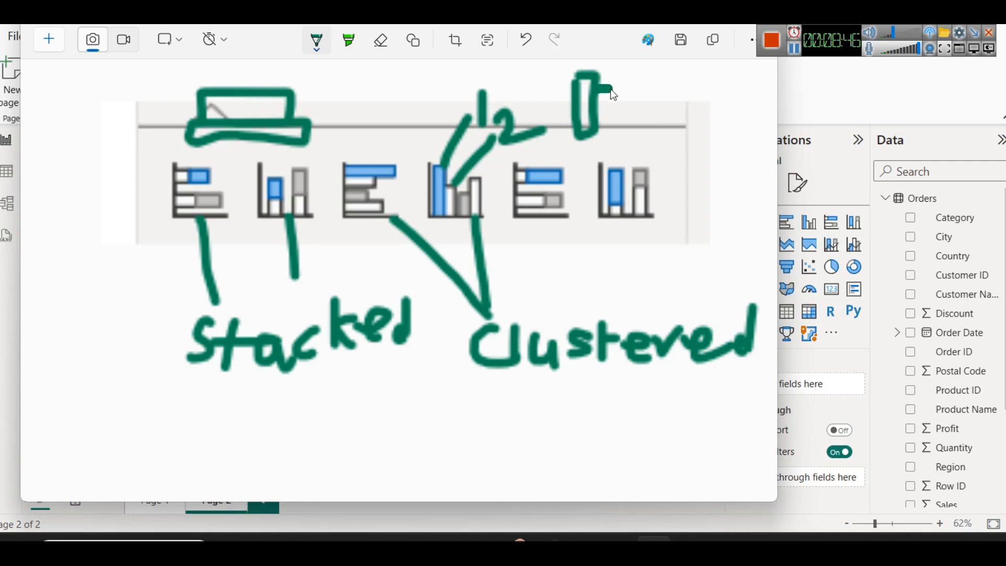
{"action": "left_click_drag", "start_coordinate": [617, 135], "coordinate": [593, 138]}
{"action": "left_click", "coordinate": [701, 16]}
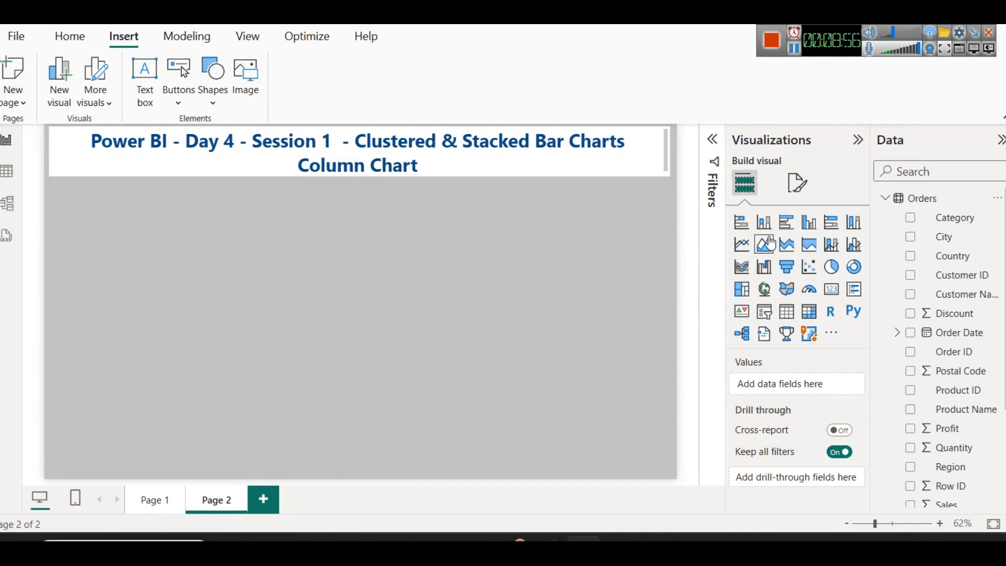
{"action": "left_click", "coordinate": [741, 223]}
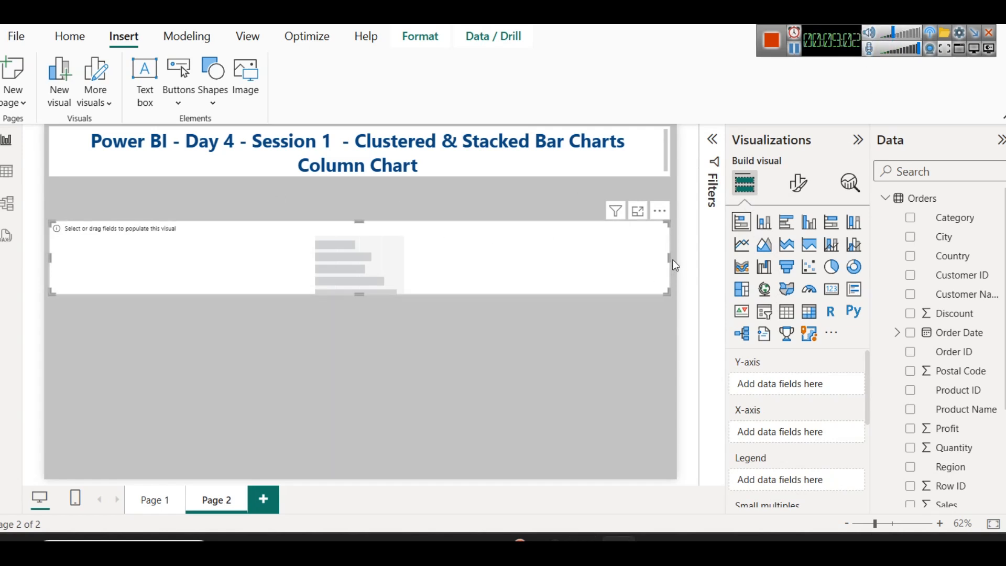
{"action": "left_click", "coordinate": [564, 317]}
{"action": "left_click", "coordinate": [549, 257]}
{"action": "key", "text": "Delete"}
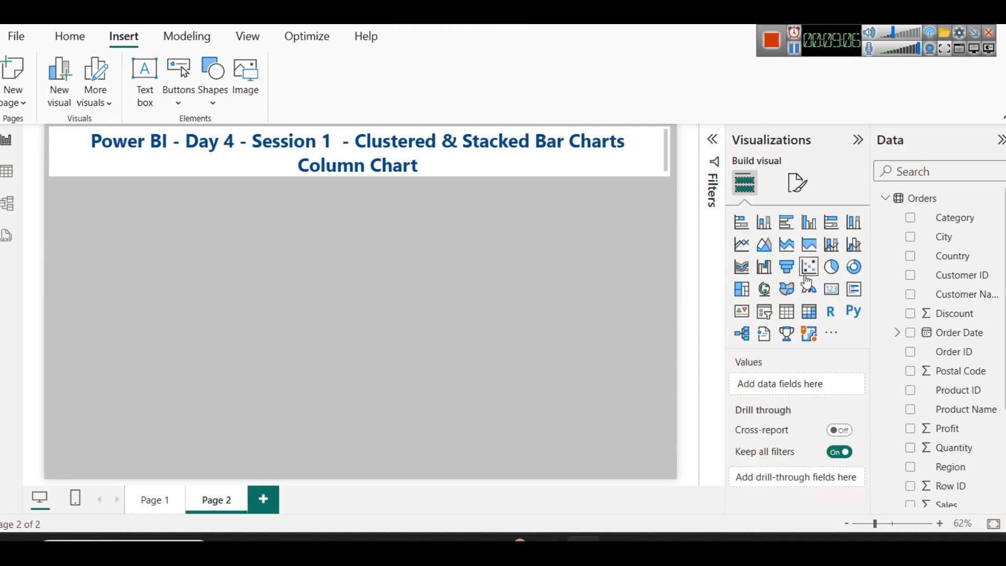
- Insert a stacked bar chart and resize it to about 40% of the page width, directly below the page title at the left edge
{"action": "left_click", "coordinate": [744, 226]}
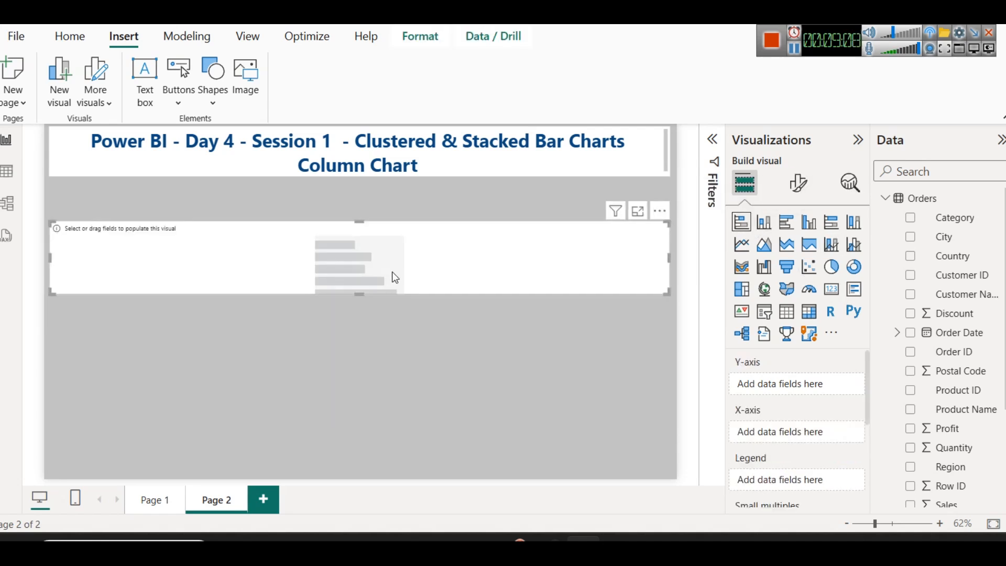
{"action": "left_click_drag", "start_coordinate": [366, 219], "coordinate": [364, 197]}
{"action": "left_click_drag", "start_coordinate": [671, 239], "coordinate": [303, 244]}
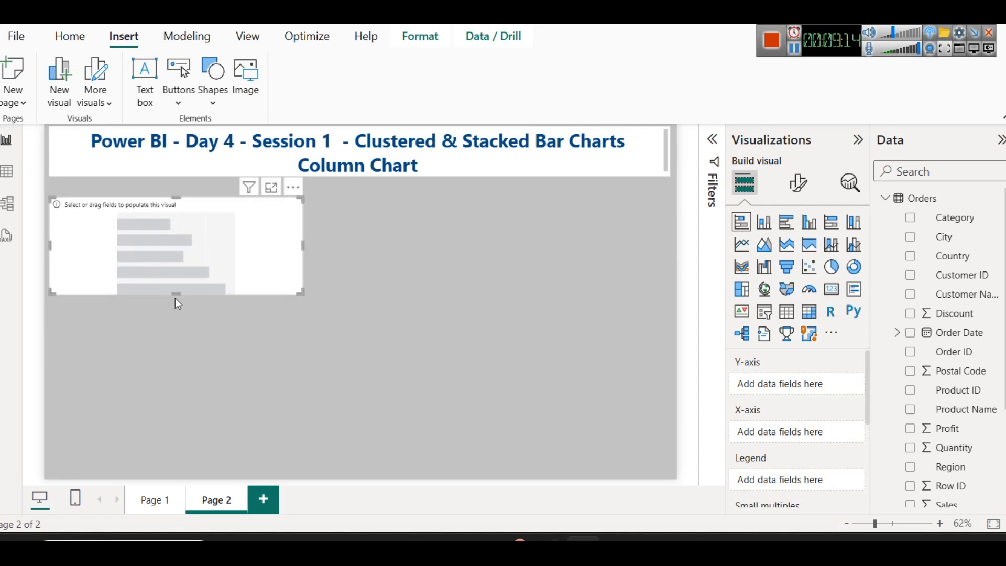
{"action": "mouse_move", "coordinate": [175, 294]}
{"action": "left_mouse_down"}
{"action": "mouse_move", "coordinate": [176, 323]}
{"action": "mouse_move", "coordinate": [171, 288]}
{"action": "left_mouse_up"}
{"action": "left_click", "coordinate": [376, 286]}
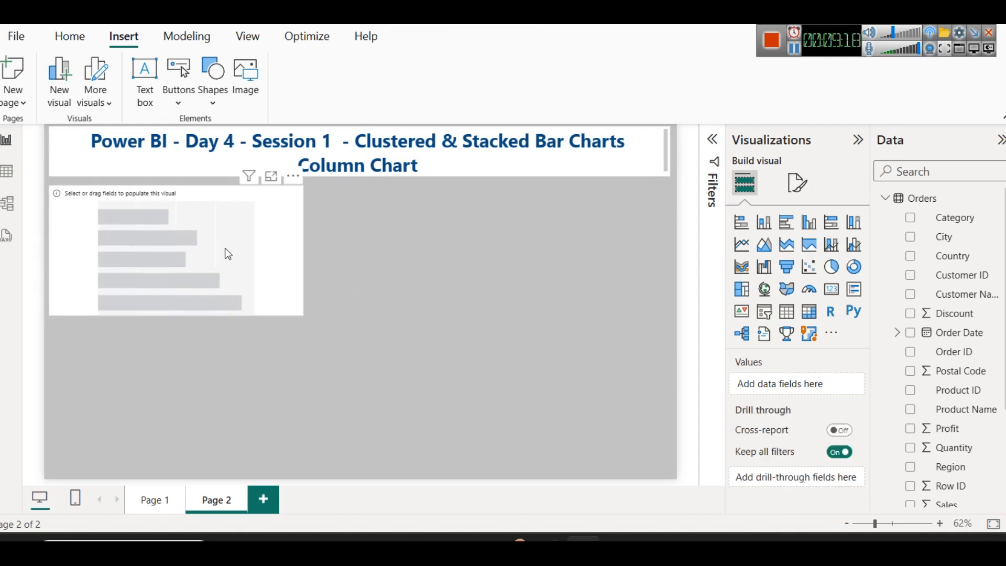
- Capture a snip of the Visualizations pane from the Build visual icons to the Legend well, and open it for markup
{"action": "left_click", "coordinate": [228, 255]}
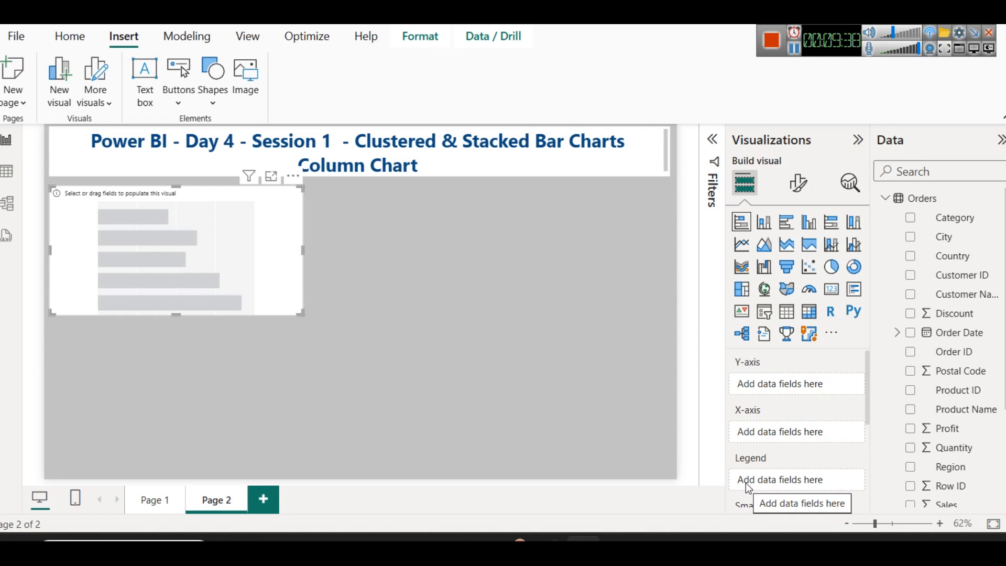
{"action": "key", "text": "super+shift+s"}
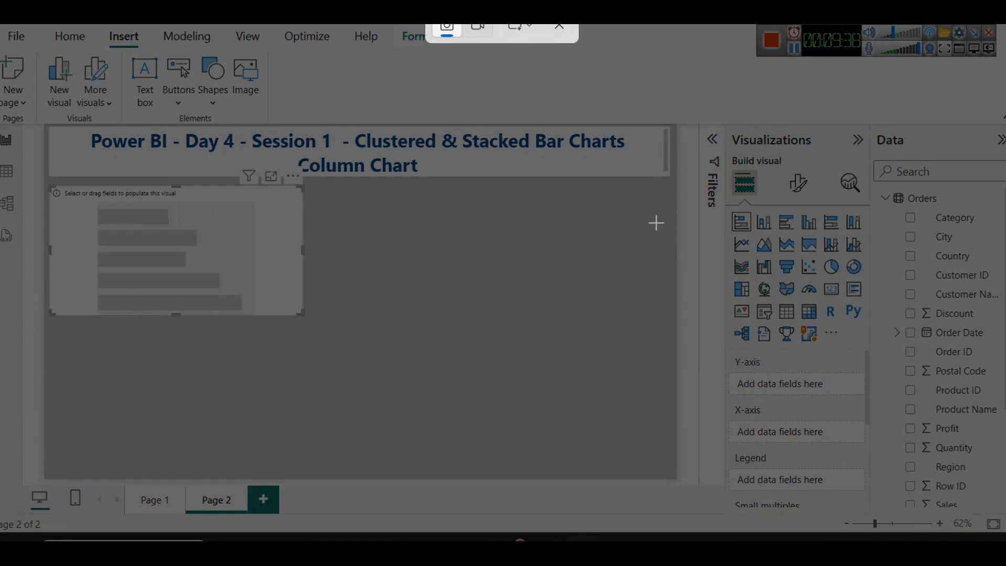
{"action": "left_click_drag", "start_coordinate": [700, 167], "coordinate": [874, 496]}
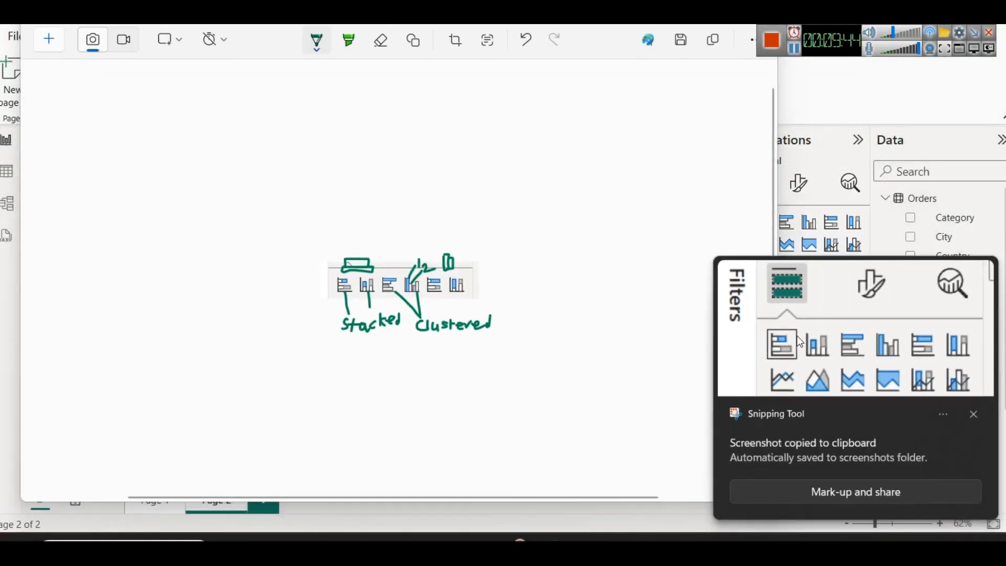
{"action": "left_click", "coordinate": [797, 335]}
- Draw a pen circle around the Build visual icon at the top of the snip
{"action": "scroll", "coordinate": [551, 351], "scroll_direction": "down", "scroll_amount": 2}
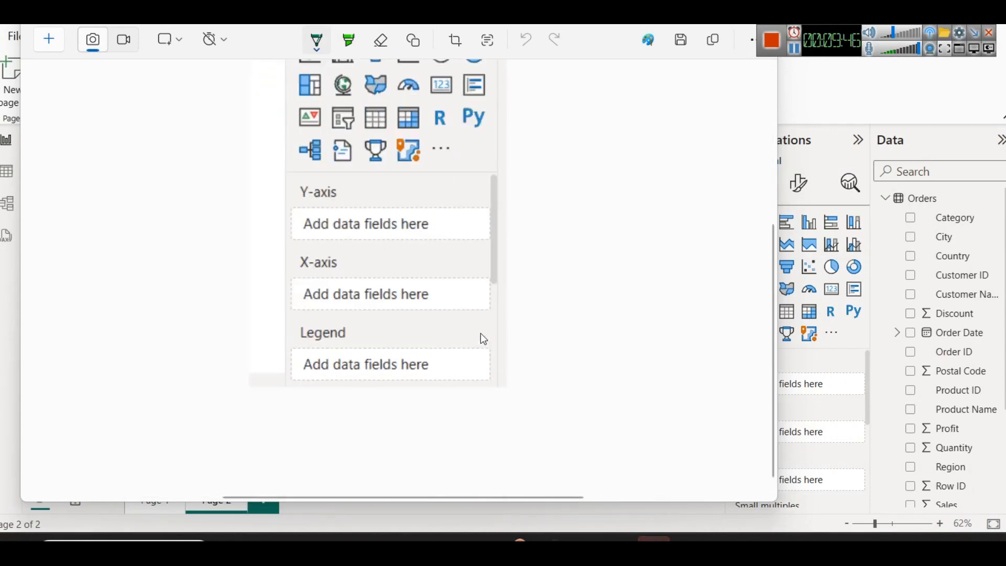
{"action": "scroll", "coordinate": [316, 199], "scroll_direction": "up", "scroll_amount": 3}
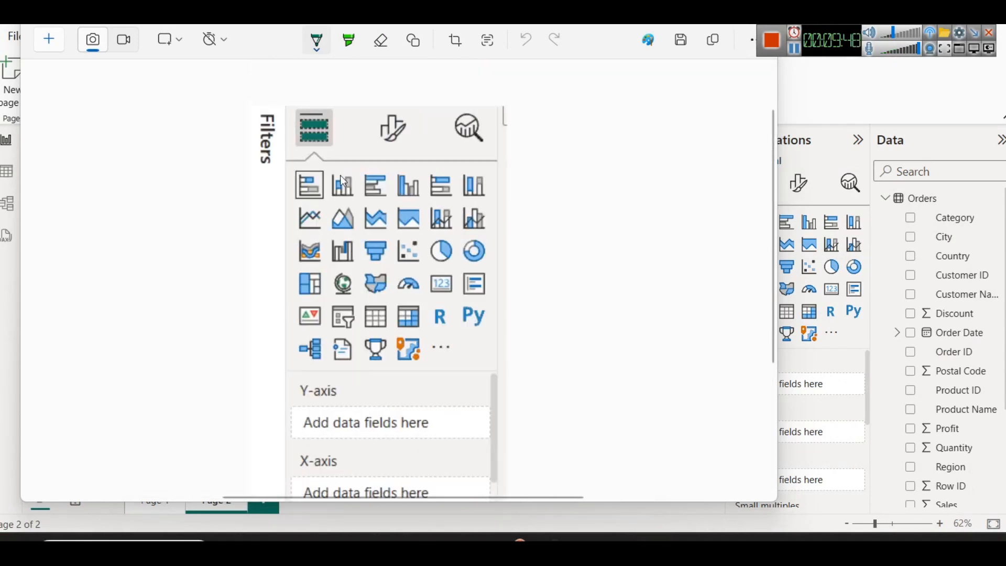
{"action": "mouse_move", "coordinate": [307, 91]}
{"action": "left_mouse_down"}
{"action": "mouse_move", "coordinate": [288, 136]}
{"action": "mouse_move", "coordinate": [364, 149]}
{"action": "mouse_move", "coordinate": [325, 90]}
{"action": "left_mouse_up"}
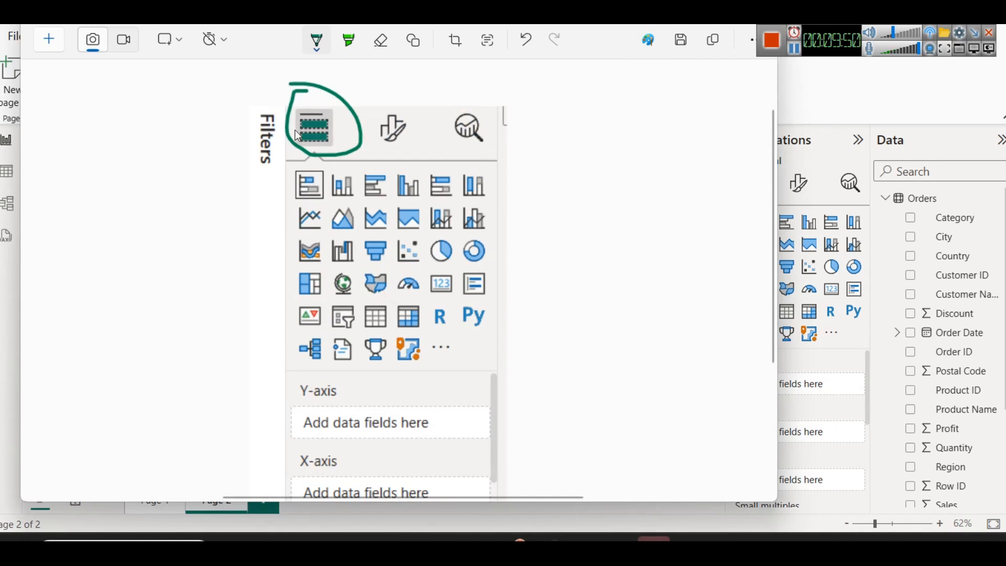
- Draw pen arrows pointing at the Y-axis, X-axis and Legend headings in the snip
{"action": "scroll", "coordinate": [356, 174], "scroll_direction": "down", "scroll_amount": 4}
{"action": "scroll", "coordinate": [428, 156], "scroll_direction": "up", "scroll_amount": 1}
{"action": "left_click_drag", "start_coordinate": [371, 196], "coordinate": [545, 181]}
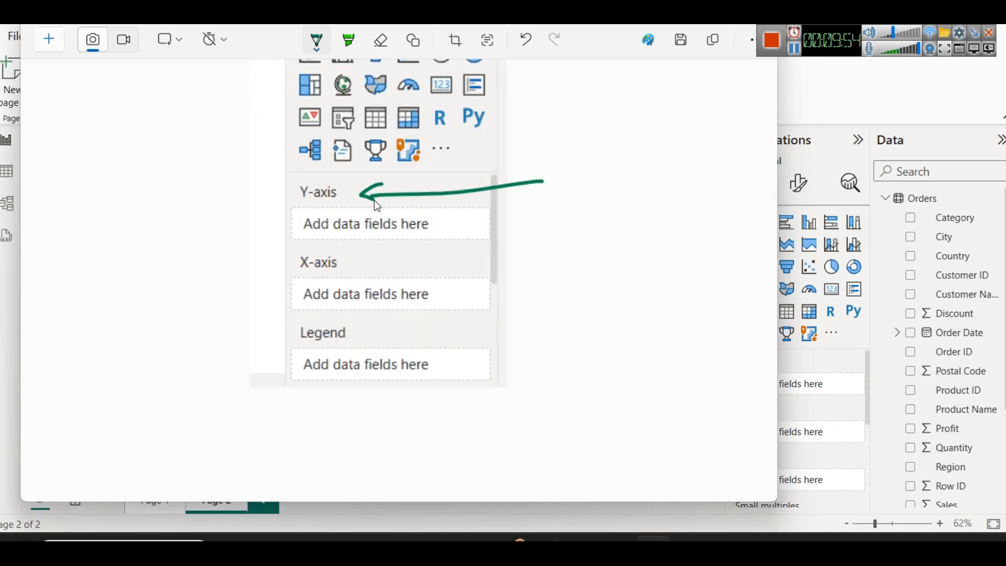
{"action": "left_click_drag", "start_coordinate": [388, 260], "coordinate": [535, 254]}
{"action": "left_click_drag", "start_coordinate": [399, 250], "coordinate": [404, 268]}
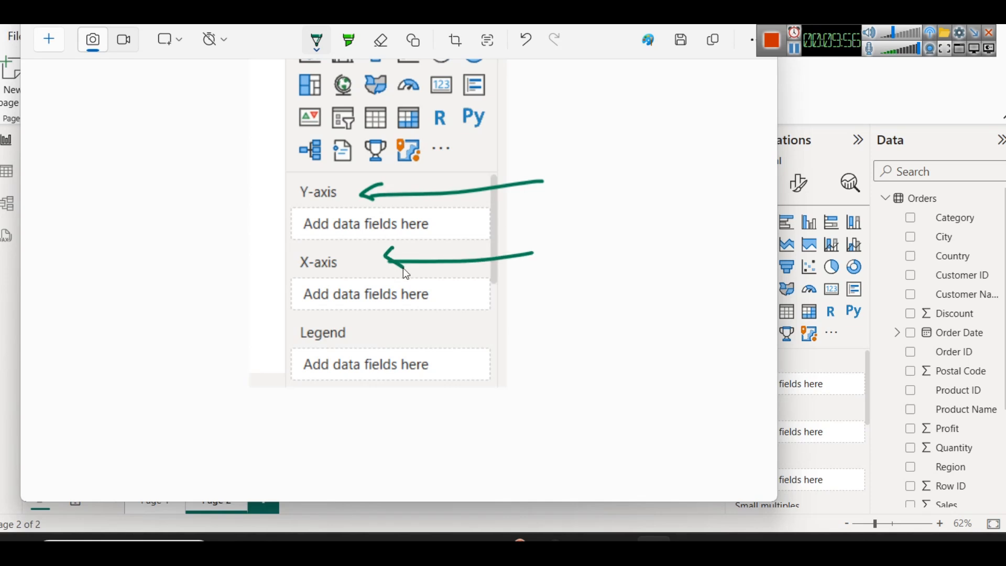
{"action": "mouse_move", "coordinate": [443, 328]}
{"action": "left_mouse_down"}
{"action": "mouse_move", "coordinate": [440, 348]}
{"action": "mouse_move", "coordinate": [538, 337]}
{"action": "left_mouse_up"}
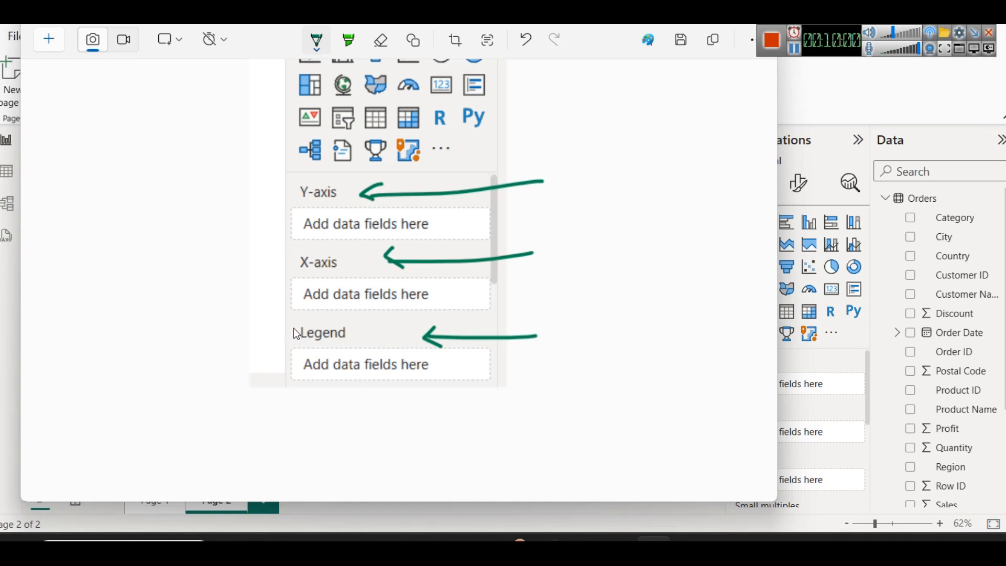
- Circle the Legend heading, then circle the Y-axis heading and undo that second circle
{"action": "mouse_move", "coordinate": [296, 317]}
{"action": "left_mouse_down"}
{"action": "mouse_move", "coordinate": [354, 350]}
{"action": "mouse_move", "coordinate": [316, 319]}
{"action": "left_mouse_up"}
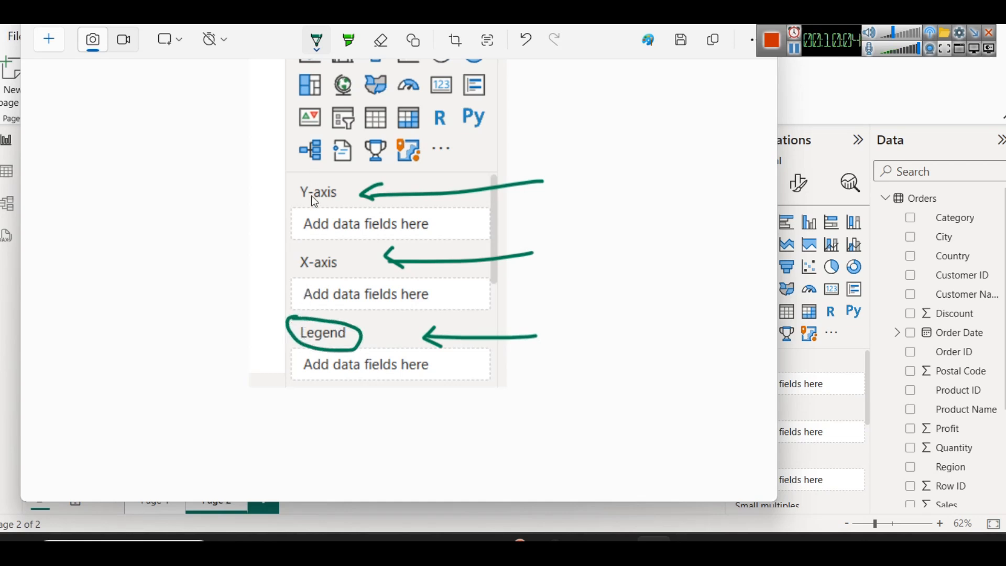
{"action": "mouse_move", "coordinate": [318, 178]}
{"action": "left_mouse_down"}
{"action": "mouse_move", "coordinate": [285, 205]}
{"action": "mouse_move", "coordinate": [307, 180]}
{"action": "left_mouse_up"}
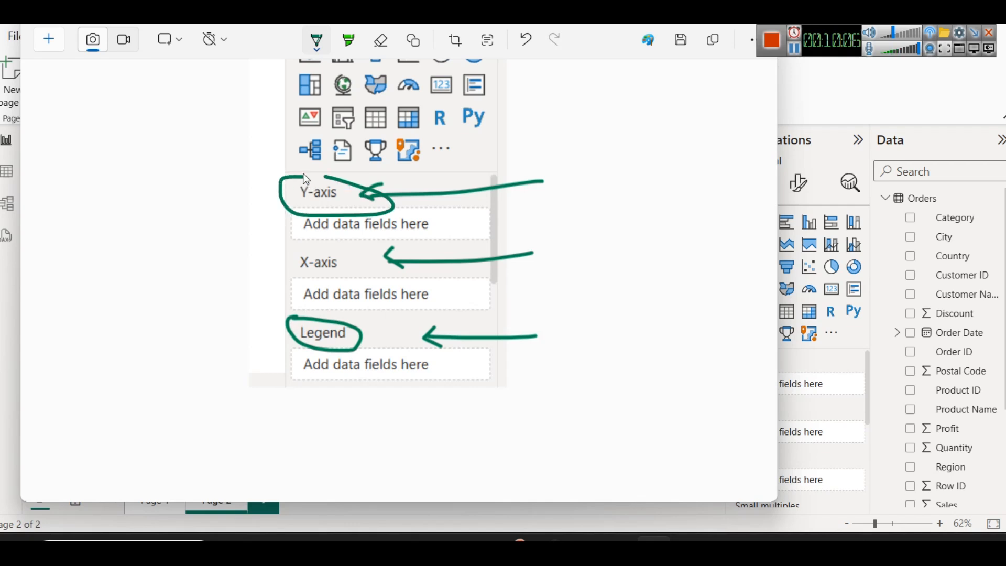
{"action": "key", "text": "ctrl+z"}
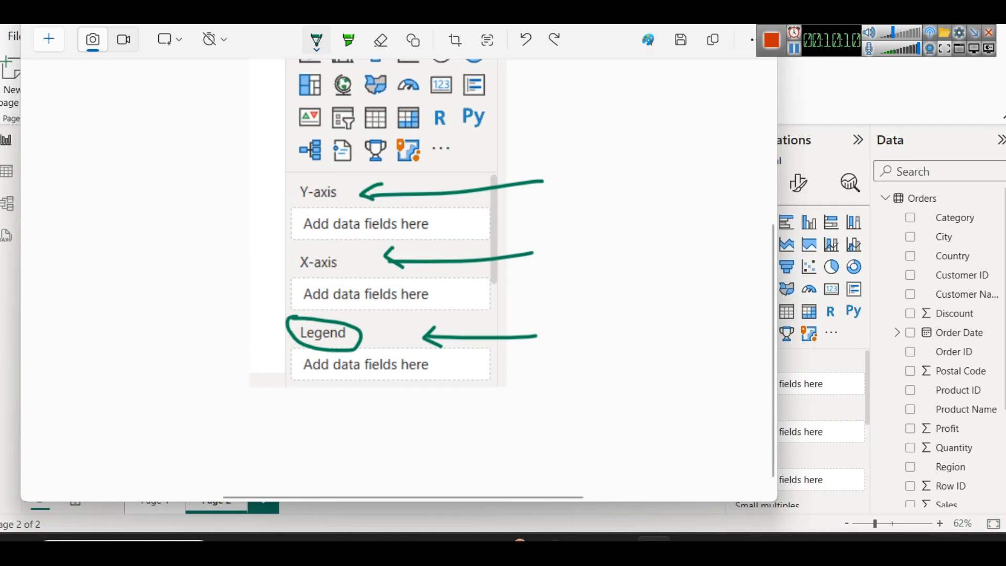
- Compare with the chart in the Power BI report and sketch a vertical axis with five horizontal lines of different lengths beside the snip
{"action": "left_click", "coordinate": [686, 15]}
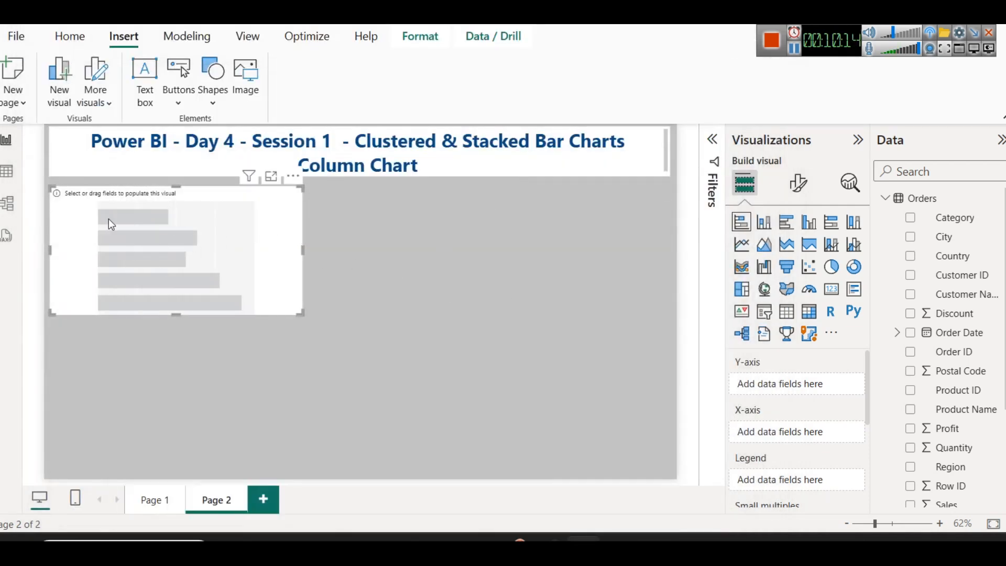
{"action": "left_click", "coordinate": [654, 550]}
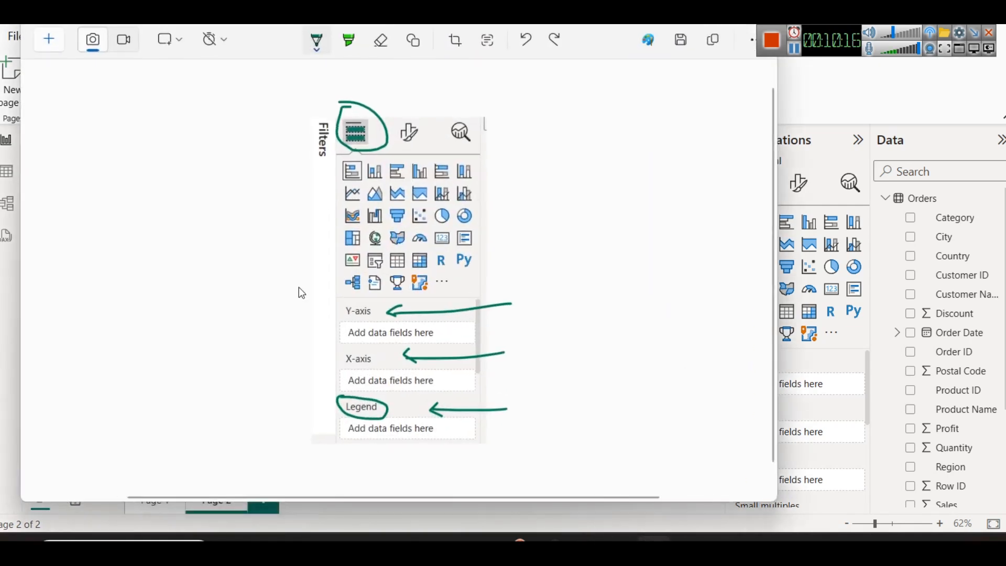
{"action": "left_click_drag", "start_coordinate": [110, 130], "coordinate": [104, 344]}
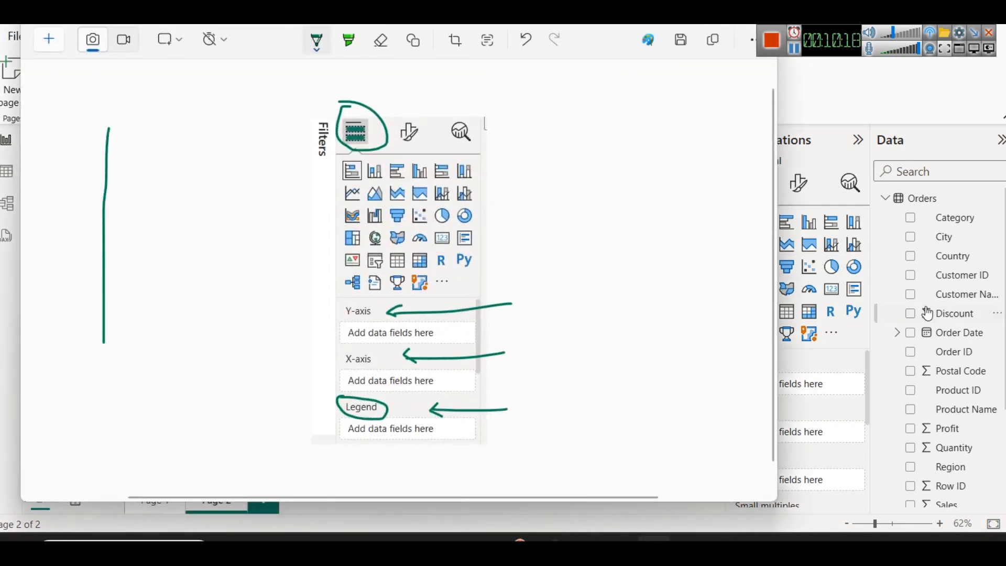
{"action": "left_click", "coordinate": [687, 14]}
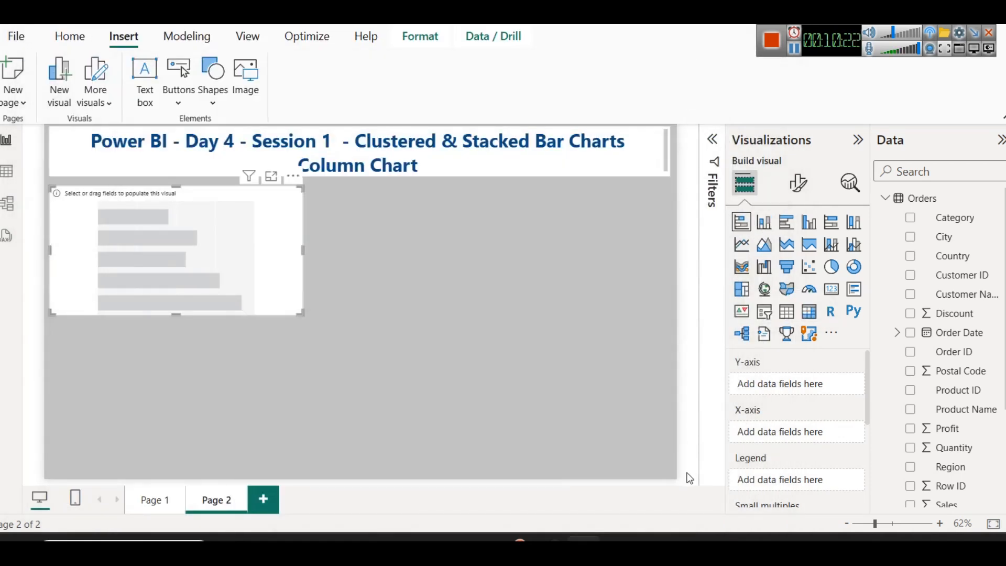
{"action": "left_click", "coordinate": [655, 550]}
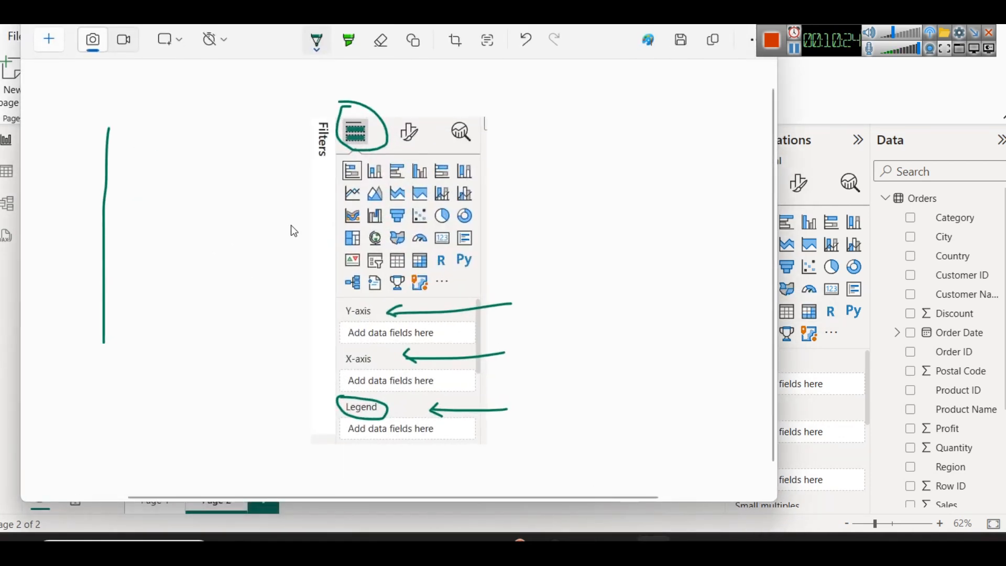
{"action": "left_click_drag", "start_coordinate": [107, 171], "coordinate": [243, 171]}
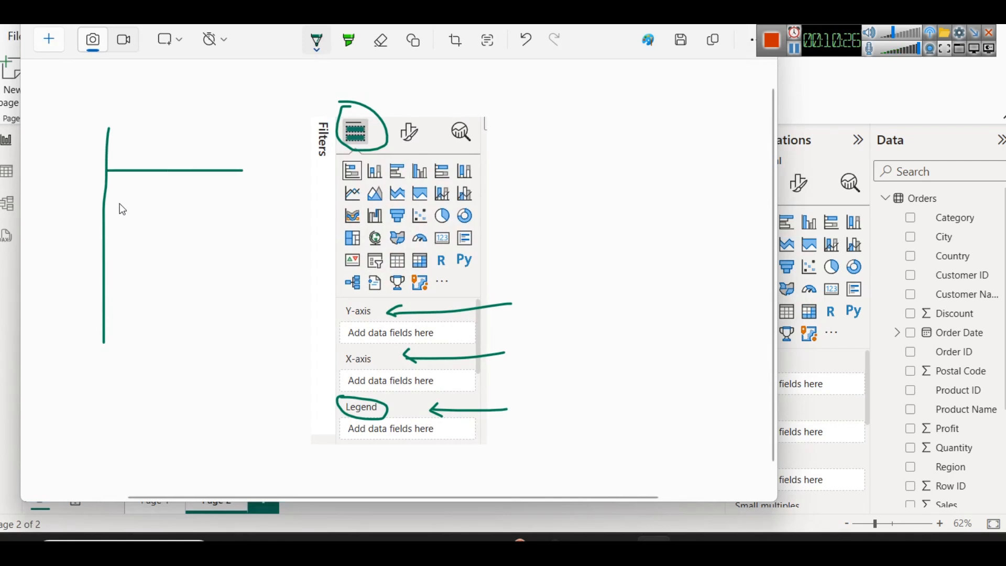
{"action": "left_click_drag", "start_coordinate": [107, 209], "coordinate": [310, 210]}
{"action": "left_click_drag", "start_coordinate": [105, 257], "coordinate": [305, 255]}
{"action": "left_click_drag", "start_coordinate": [107, 288], "coordinate": [256, 287]}
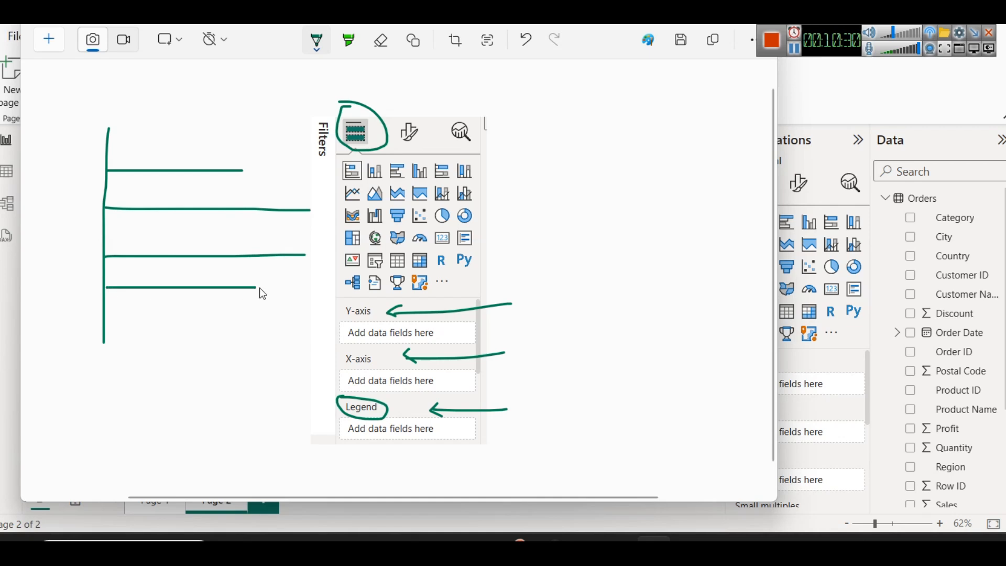
{"action": "left_click_drag", "start_coordinate": [106, 312], "coordinate": [212, 311]}
{"action": "key", "text": "ctrl+z"}
{"action": "left_click_drag", "start_coordinate": [106, 317], "coordinate": [220, 319]}
- Draw a horizontal axis line under the sketch, label it "X axis" with an underline, and label the vertical axis "Y"
{"action": "left_click_drag", "start_coordinate": [88, 354], "coordinate": [313, 353]}
{"action": "mouse_move", "coordinate": [171, 372]}
{"action": "left_mouse_down"}
{"action": "mouse_move", "coordinate": [187, 397]}
{"action": "mouse_move", "coordinate": [156, 396]}
{"action": "mouse_move", "coordinate": [199, 395]}
{"action": "left_mouse_up"}
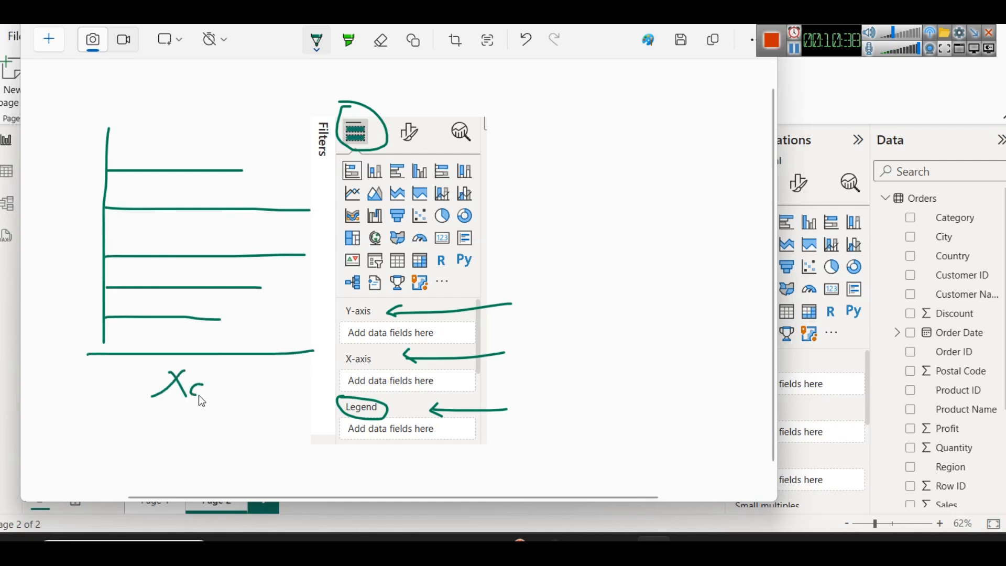
{"action": "left_click_drag", "start_coordinate": [259, 376], "coordinate": [247, 394]}
{"action": "left_click", "coordinate": [275, 359]}
{"action": "left_click_drag", "start_coordinate": [147, 410], "coordinate": [329, 405]}
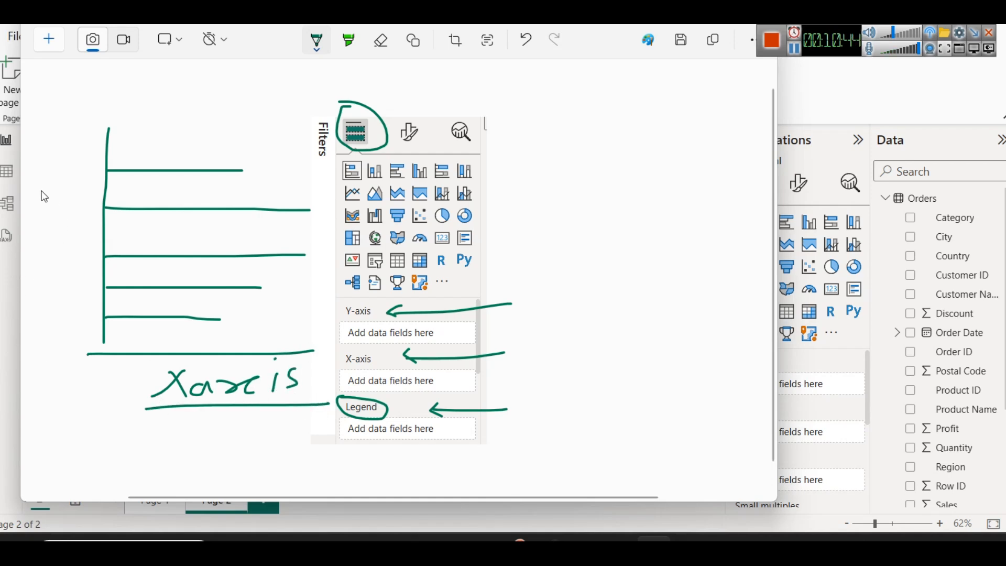
{"action": "left_click_drag", "start_coordinate": [63, 212], "coordinate": [54, 229]}
- Handwrite "number ?" with an underline in the blank area on the other side of the snip
{"action": "left_click_drag", "start_coordinate": [532, 144], "coordinate": [545, 162]}
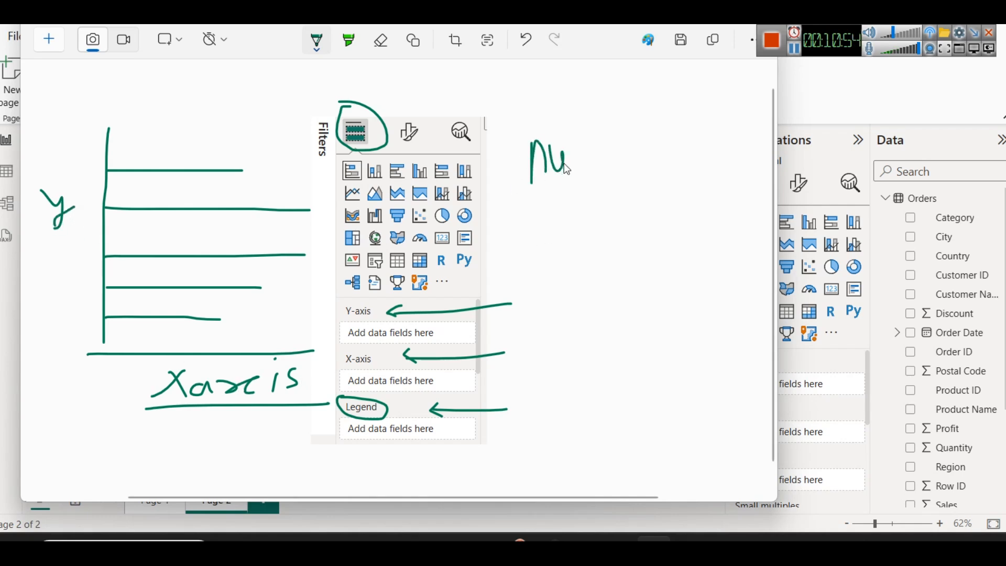
{"action": "mouse_move", "coordinate": [594, 133]}
{"action": "left_mouse_down"}
{"action": "mouse_move", "coordinate": [602, 162]}
{"action": "mouse_move", "coordinate": [640, 157]}
{"action": "mouse_move", "coordinate": [654, 132]}
{"action": "left_mouse_up"}
{"action": "left_click_drag", "start_coordinate": [531, 200], "coordinate": [708, 171]}
{"action": "left_click_drag", "start_coordinate": [693, 108], "coordinate": [692, 145]}
{"action": "left_click", "coordinate": [690, 188]}
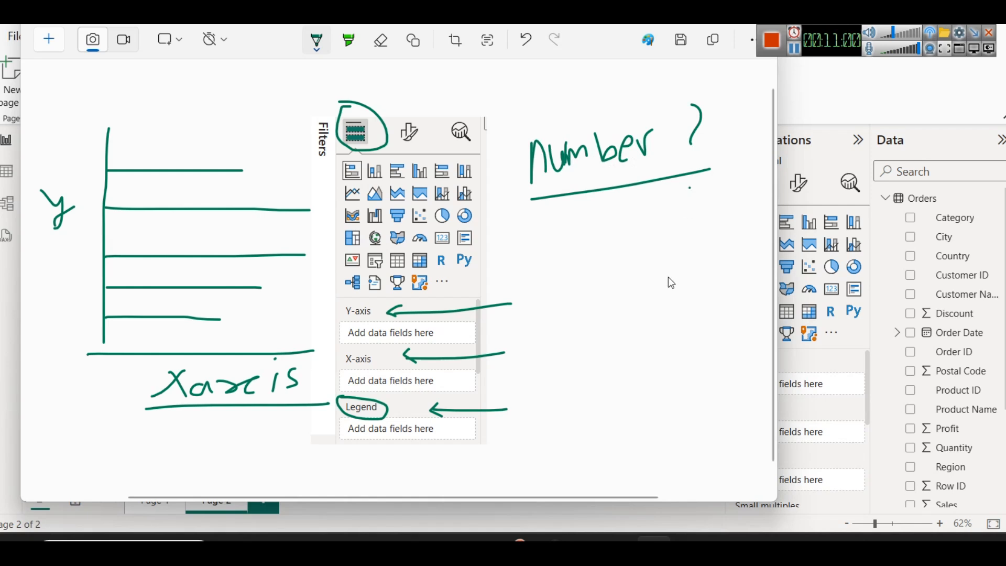
- Close the five horizontal lines of the sketch into thin bars and mark the end of the horizontal axis
{"action": "left_click_drag", "start_coordinate": [106, 177], "coordinate": [235, 178]}
{"action": "left_click_drag", "start_coordinate": [310, 221], "coordinate": [98, 217]}
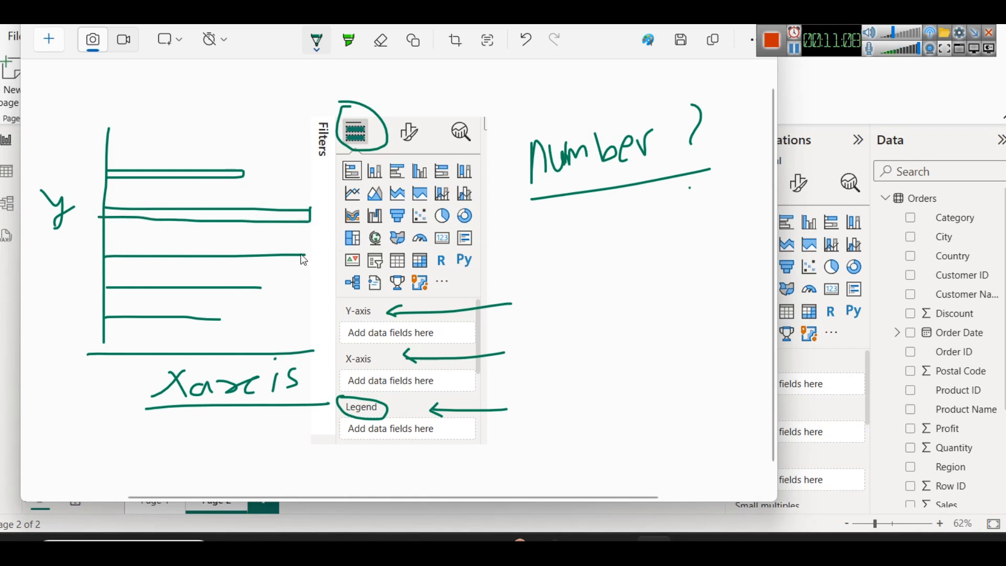
{"action": "mouse_move", "coordinate": [304, 255]}
{"action": "left_mouse_down"}
{"action": "mouse_move", "coordinate": [305, 265]}
{"action": "mouse_move", "coordinate": [117, 269]}
{"action": "left_mouse_up"}
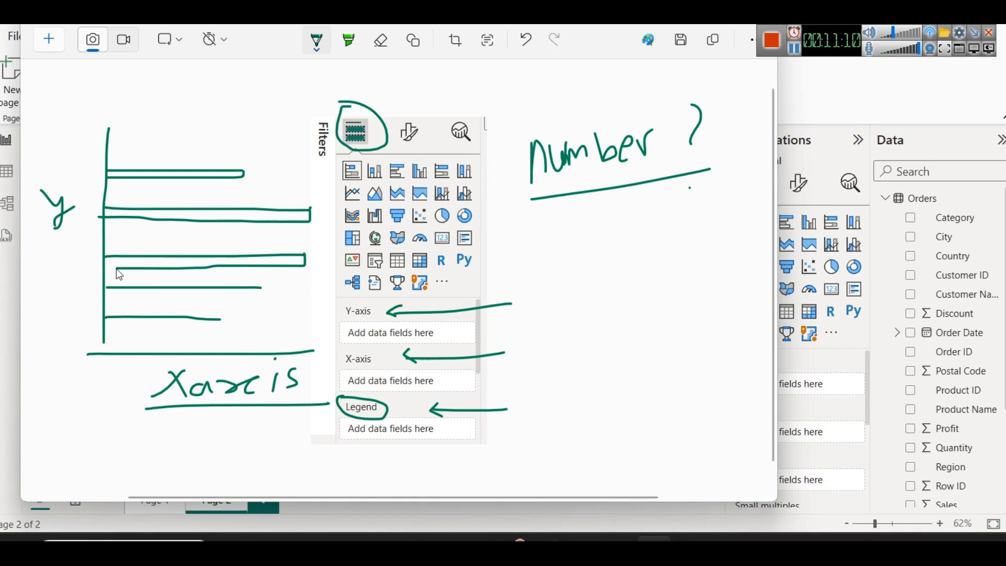
{"action": "mouse_move", "coordinate": [263, 290]}
{"action": "left_mouse_down"}
{"action": "mouse_move", "coordinate": [181, 297]}
{"action": "mouse_move", "coordinate": [52, 285]}
{"action": "left_mouse_up"}
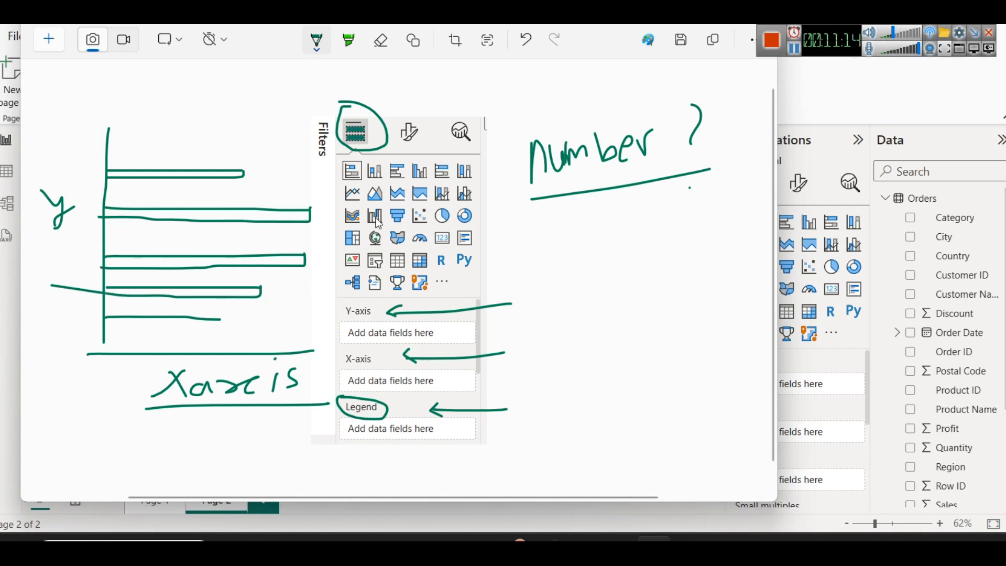
{"action": "key", "text": "ctrl+z"}
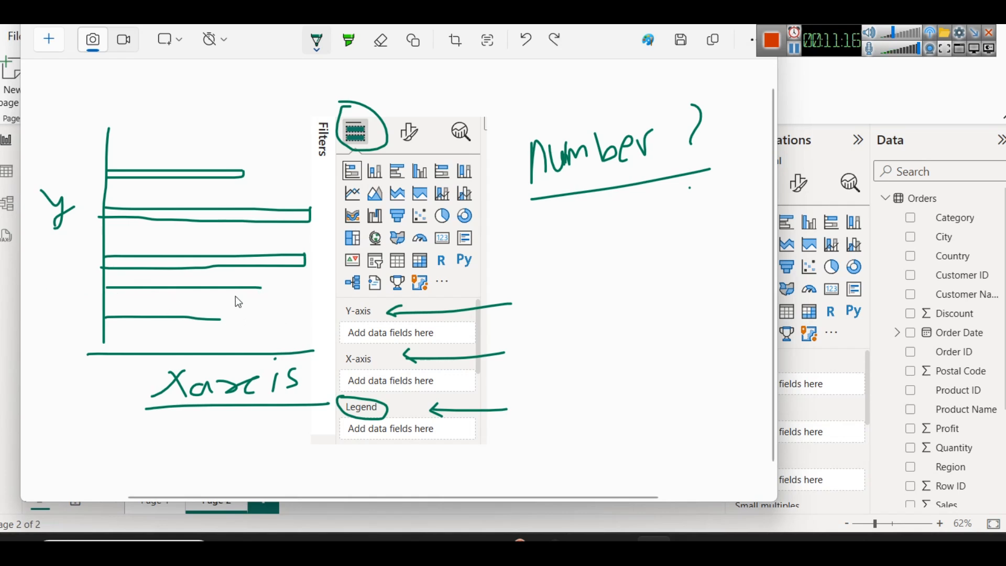
{"action": "left_click_drag", "start_coordinate": [260, 291], "coordinate": [108, 290]}
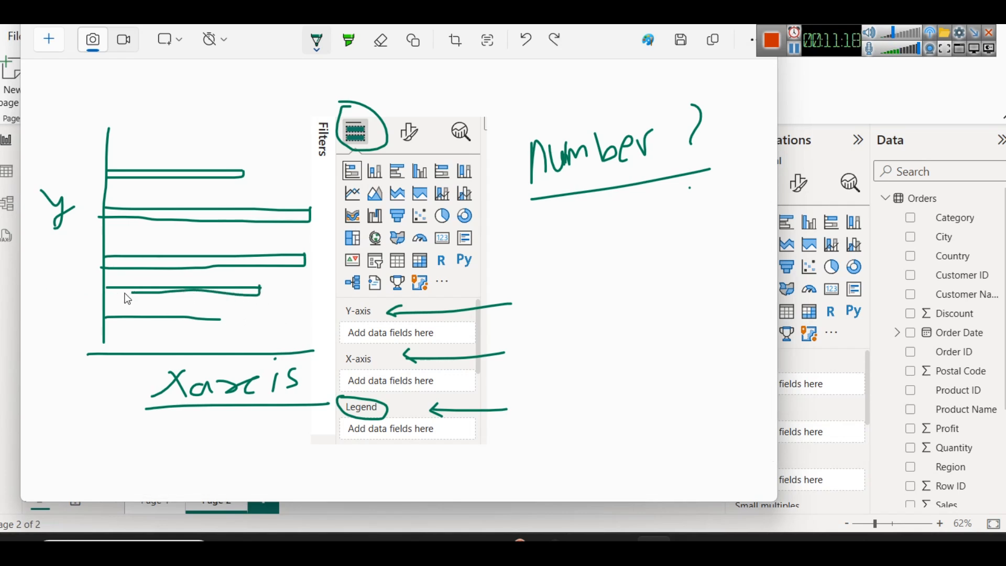
{"action": "left_click_drag", "start_coordinate": [218, 322], "coordinate": [107, 322]}
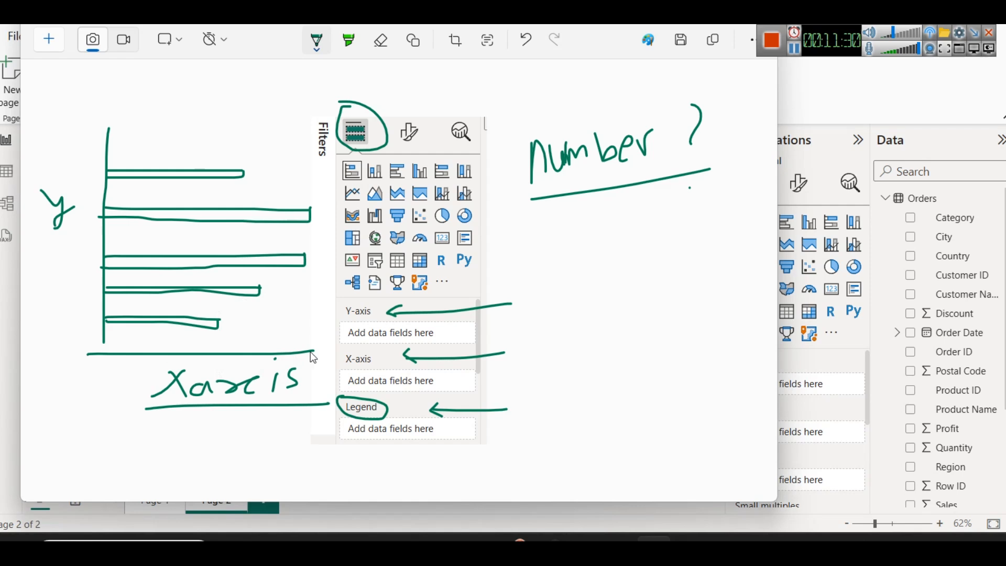
{"action": "left_click_drag", "start_coordinate": [312, 346], "coordinate": [311, 352]}
- Open Microsoft Paint with a blank canvas by running mspaint
{"action": "key", "text": "super+r"}
{"action": "type", "text": "msp"}
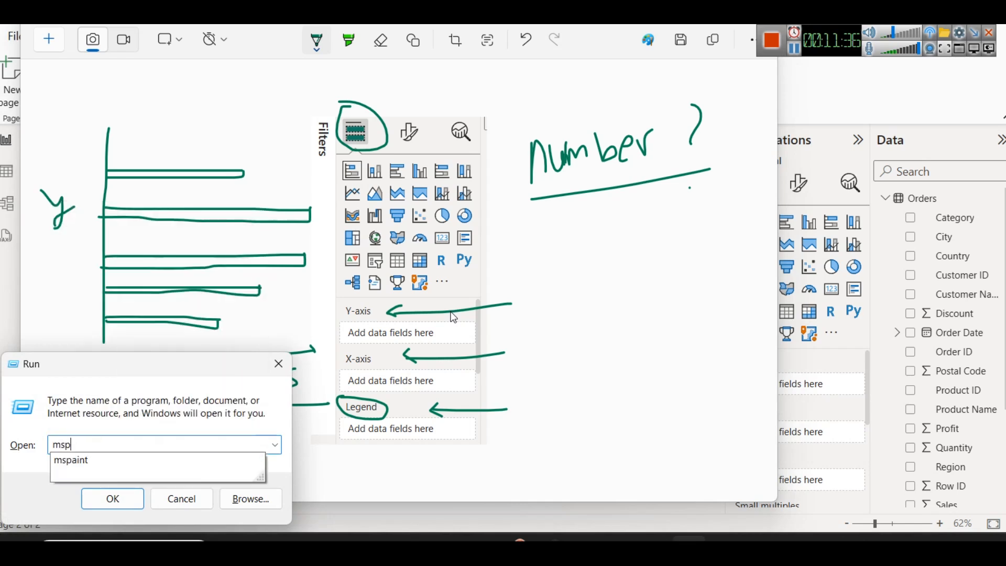
{"action": "key", "text": "Down"}
{"action": "key", "text": "Return"}
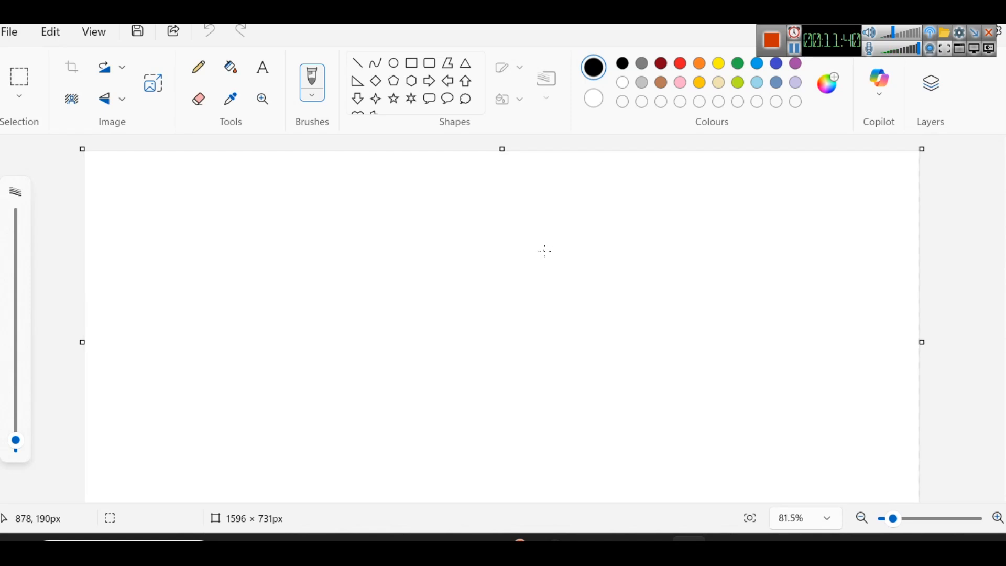
- Handwrite "V" with "C" below it near the canvas's left edge, undoing the misdrawn strokes in between
{"action": "left_click_drag", "start_coordinate": [157, 189], "coordinate": [183, 186]}
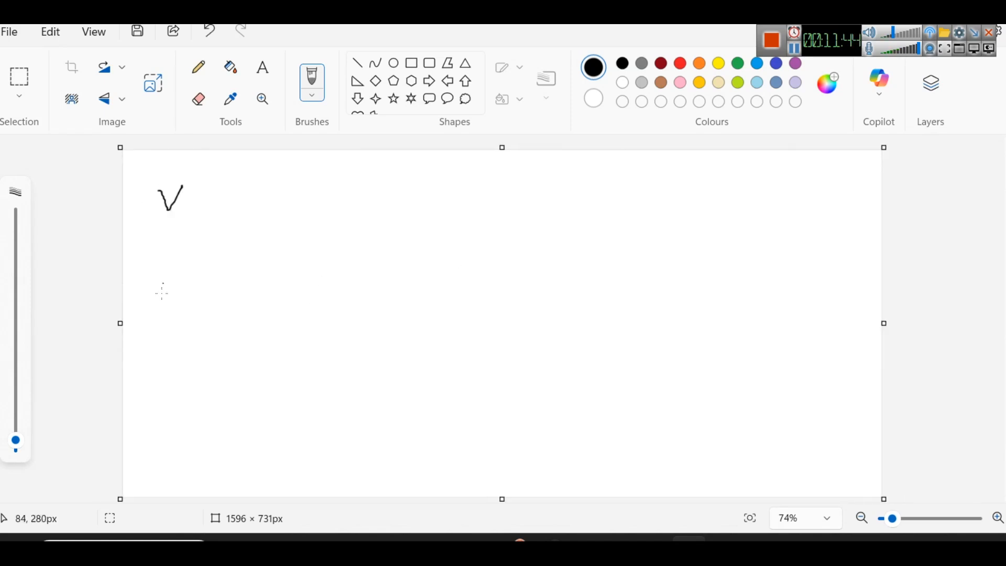
{"action": "mouse_move", "coordinate": [165, 289]}
{"action": "left_mouse_down"}
{"action": "mouse_move", "coordinate": [165, 331]}
{"action": "mouse_move", "coordinate": [177, 288]}
{"action": "left_mouse_up"}
{"action": "left_click_drag", "start_coordinate": [149, 334], "coordinate": [168, 327]}
{"action": "key", "text": "ctrl+z"}
{"action": "key", "text": "ctrl+z"}
{"action": "key", "text": "ctrl+z"}
{"action": "mouse_move", "coordinate": [174, 292]}
{"action": "left_mouse_down"}
{"action": "mouse_move", "coordinate": [164, 328]}
{"action": "mouse_move", "coordinate": [194, 328]}
{"action": "left_mouse_up"}
- Draw crossing vertical and horizontal axes with arrowheads, labelling the horizontal one "V" and the vertical one "C"
{"action": "left_click_drag", "start_coordinate": [370, 197], "coordinate": [370, 421]}
{"action": "mouse_move", "coordinate": [303, 397]}
{"action": "left_mouse_down"}
{"action": "mouse_move", "coordinate": [625, 392]}
{"action": "mouse_move", "coordinate": [632, 425]}
{"action": "mouse_move", "coordinate": [650, 410]}
{"action": "left_mouse_up"}
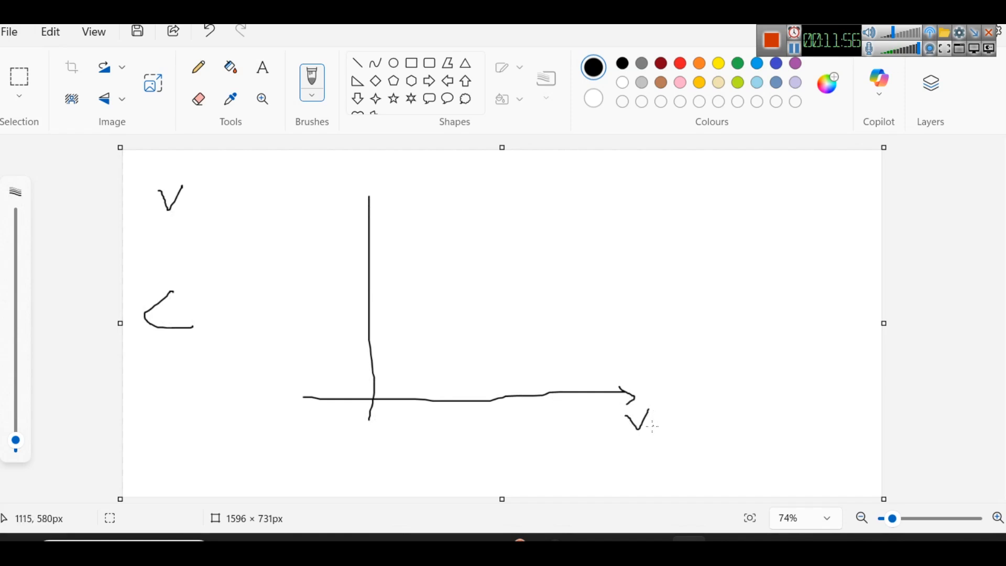
{"action": "mouse_move", "coordinate": [370, 198]}
{"action": "left_mouse_down"}
{"action": "mouse_move", "coordinate": [357, 217]}
{"action": "mouse_move", "coordinate": [385, 214]}
{"action": "left_mouse_up"}
{"action": "mouse_move", "coordinate": [336, 182]}
{"action": "left_mouse_down"}
{"action": "mouse_move", "coordinate": [321, 181]}
{"action": "mouse_move", "coordinate": [334, 207]}
{"action": "left_mouse_up"}
- Write 20, 40 and 60 beneath the horizontal axis and draw a small oval mark above each number
{"action": "mouse_move", "coordinate": [409, 416]}
{"action": "left_mouse_down"}
{"action": "mouse_move", "coordinate": [429, 427]}
{"action": "mouse_move", "coordinate": [438, 414]}
{"action": "mouse_move", "coordinate": [506, 421]}
{"action": "mouse_move", "coordinate": [512, 407]}
{"action": "left_mouse_up"}
{"action": "mouse_move", "coordinate": [593, 405]}
{"action": "left_mouse_down"}
{"action": "mouse_move", "coordinate": [604, 422]}
{"action": "mouse_move", "coordinate": [610, 405]}
{"action": "left_mouse_up"}
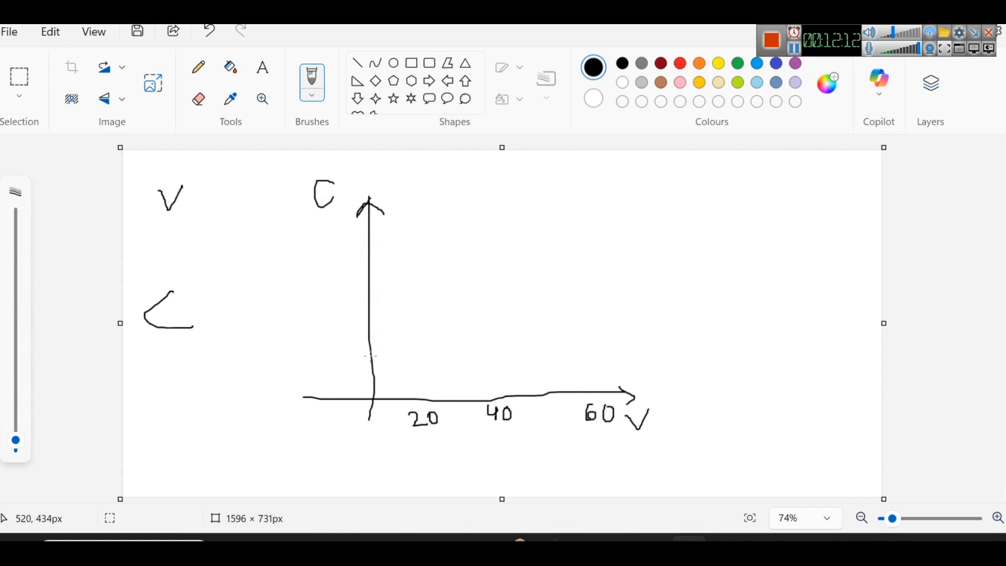
{"action": "left_click_drag", "start_coordinate": [423, 349], "coordinate": [419, 356]}
{"action": "left_click_drag", "start_coordinate": [499, 348], "coordinate": [500, 349]}
{"action": "left_click_drag", "start_coordinate": [594, 348], "coordinate": [597, 348]}
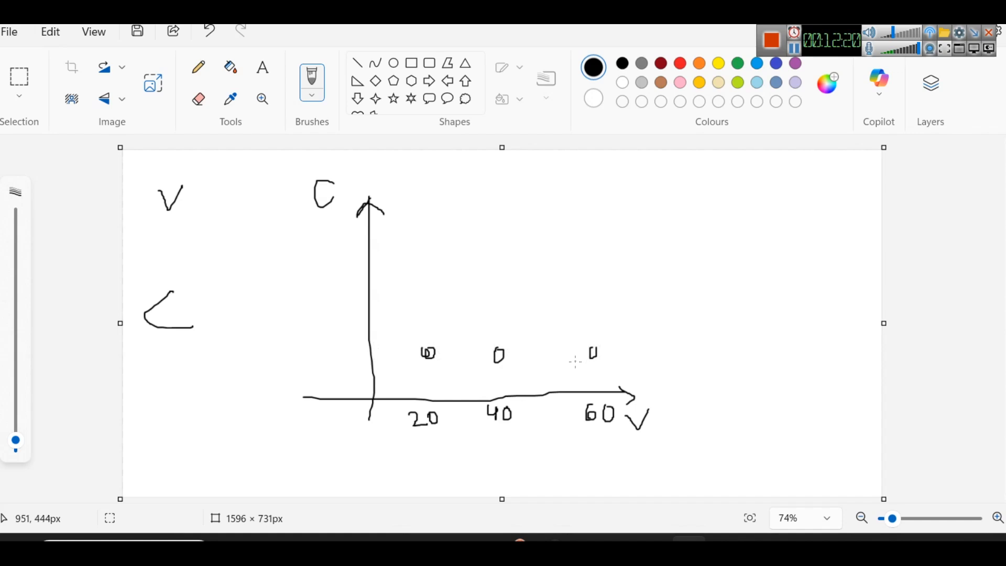
- Replace the oval marks with three horizontal lines from the vertical axis reaching 20, 40 and 60, labelled 2, 4 and 6
{"action": "key", "text": "ctrl+z"}
{"action": "key", "text": "ctrl+z"}
{"action": "key", "text": "ctrl+z"}
{"action": "left_click_drag", "start_coordinate": [371, 350], "coordinate": [436, 350]}
{"action": "left_click_drag", "start_coordinate": [370, 303], "coordinate": [511, 304]}
{"action": "left_click_drag", "start_coordinate": [370, 245], "coordinate": [609, 244]}
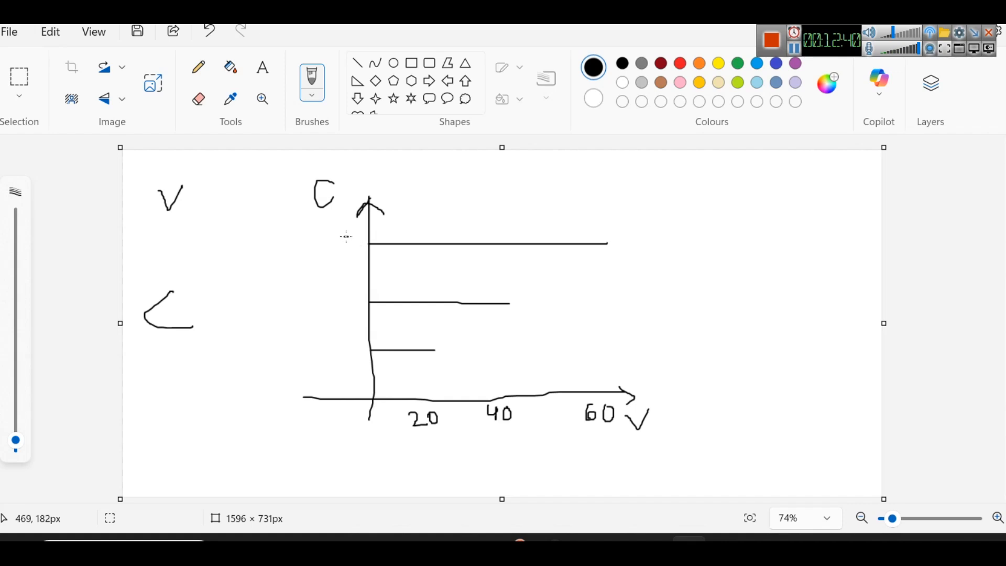
{"action": "left_click_drag", "start_coordinate": [346, 237], "coordinate": [341, 255]}
{"action": "mouse_move", "coordinate": [343, 298]}
{"action": "left_mouse_down"}
{"action": "mouse_move", "coordinate": [356, 307]}
{"action": "mouse_move", "coordinate": [344, 360]}
{"action": "mouse_move", "coordinate": [354, 361]}
{"action": "left_mouse_up"}
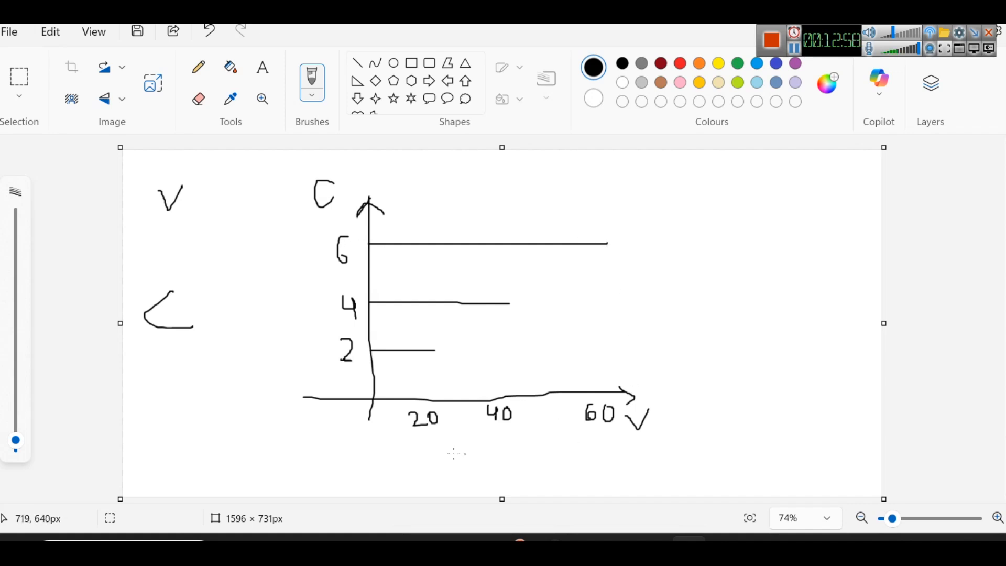
{"action": "mouse_move", "coordinate": [408, 450]}
{"action": "left_mouse_down"}
{"action": "mouse_move", "coordinate": [681, 452]}
{"action": "mouse_move", "coordinate": [675, 459]}
{"action": "left_mouse_up"}
{"action": "key", "text": "ctrl+z"}
{"action": "mouse_move", "coordinate": [601, 243]}
{"action": "left_mouse_down"}
{"action": "mouse_move", "coordinate": [601, 261]}
{"action": "mouse_move", "coordinate": [376, 261]}
{"action": "left_mouse_up"}
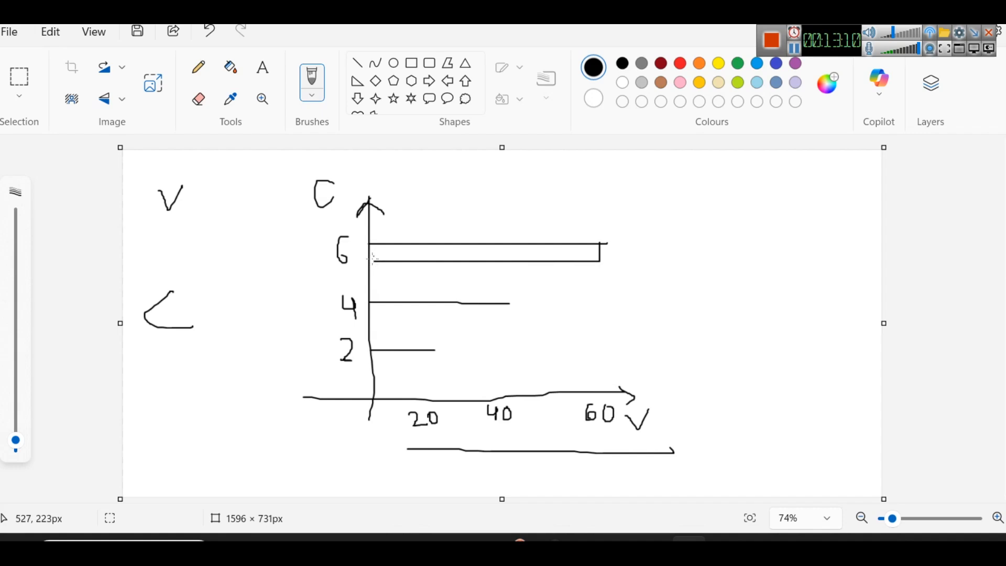
{"action": "key", "text": "ctrl+z"}
{"action": "key", "text": "ctrl+z"}
{"action": "key", "text": "ctrl+z"}
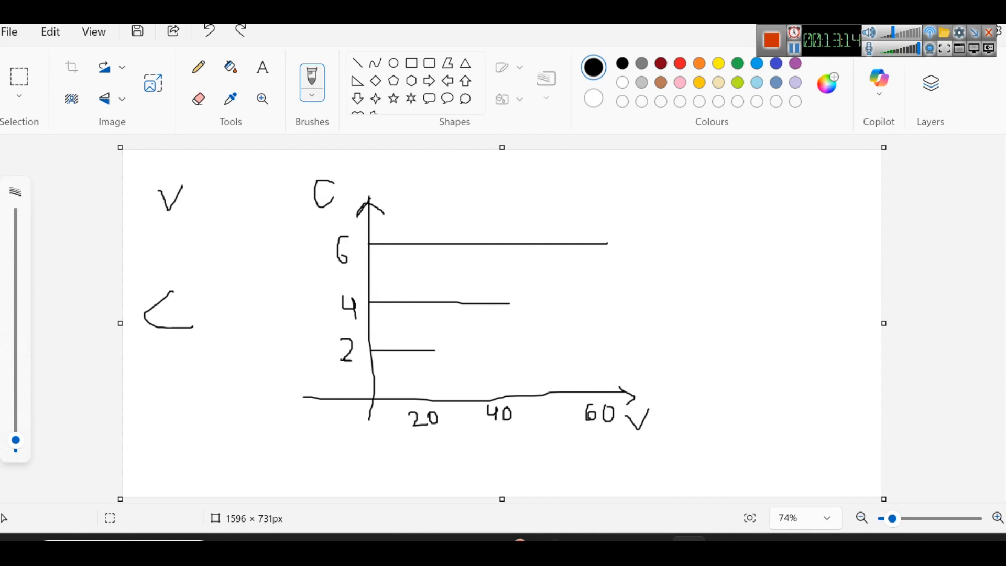
- Switch to Power BI, examine the distinct Category values in the Orders table, and return to the report page
{"action": "left_click", "coordinate": [927, 14]}
{"action": "left_click", "coordinate": [816, 135]}
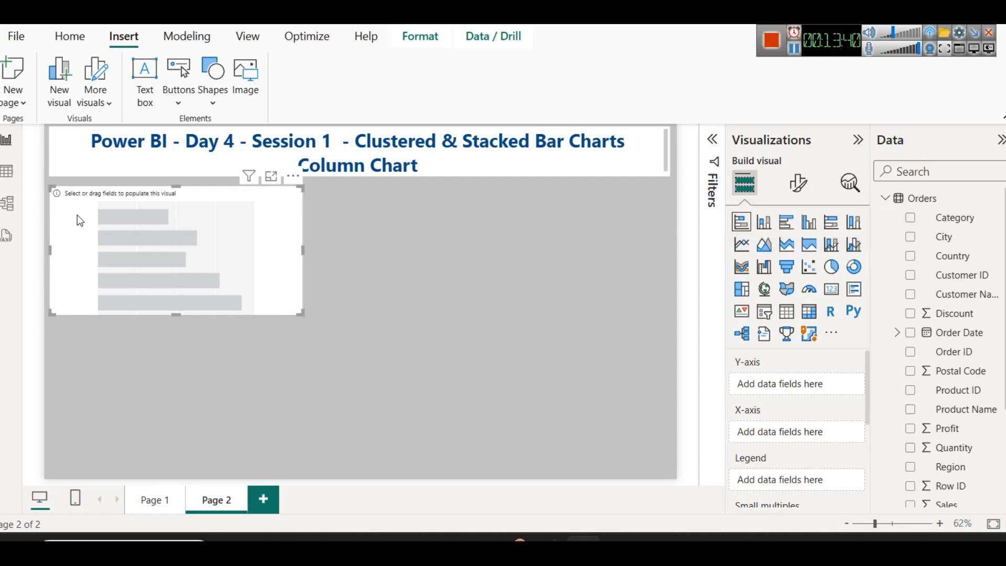
{"action": "left_click", "coordinate": [7, 171]}
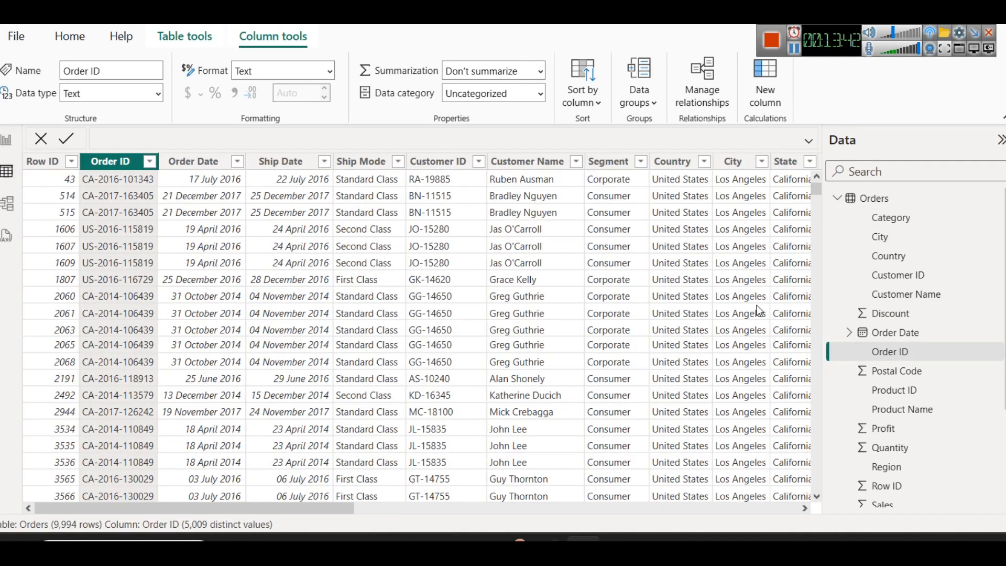
{"action": "left_click_drag", "start_coordinate": [336, 511], "coordinate": [648, 523]}
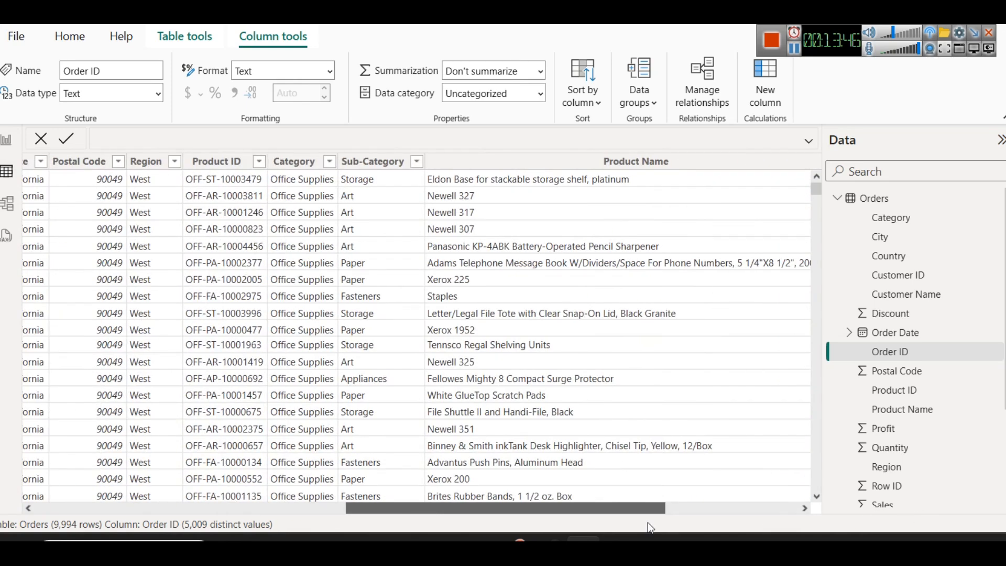
{"action": "left_click", "coordinate": [329, 162]}
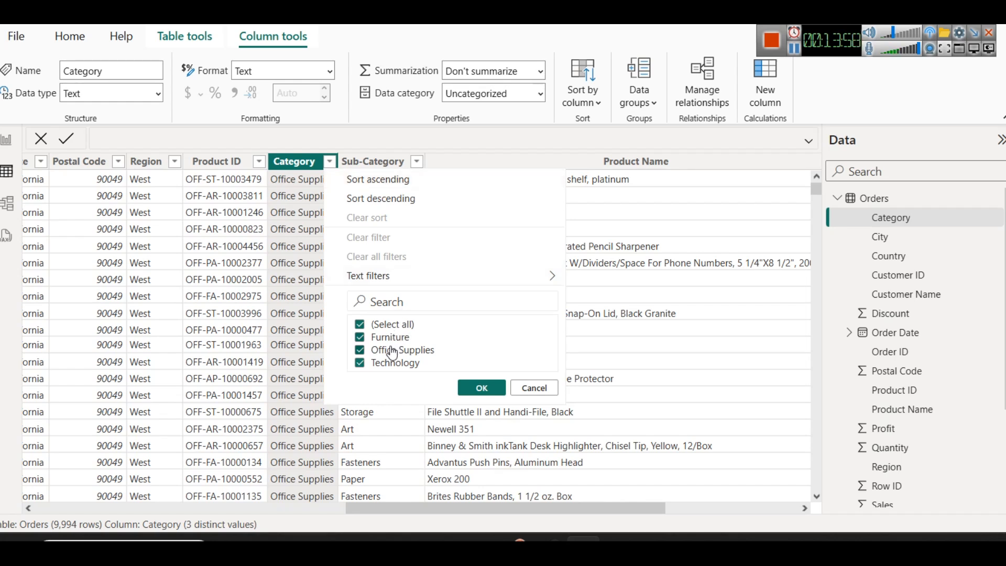
{"action": "left_click", "coordinate": [5, 148]}
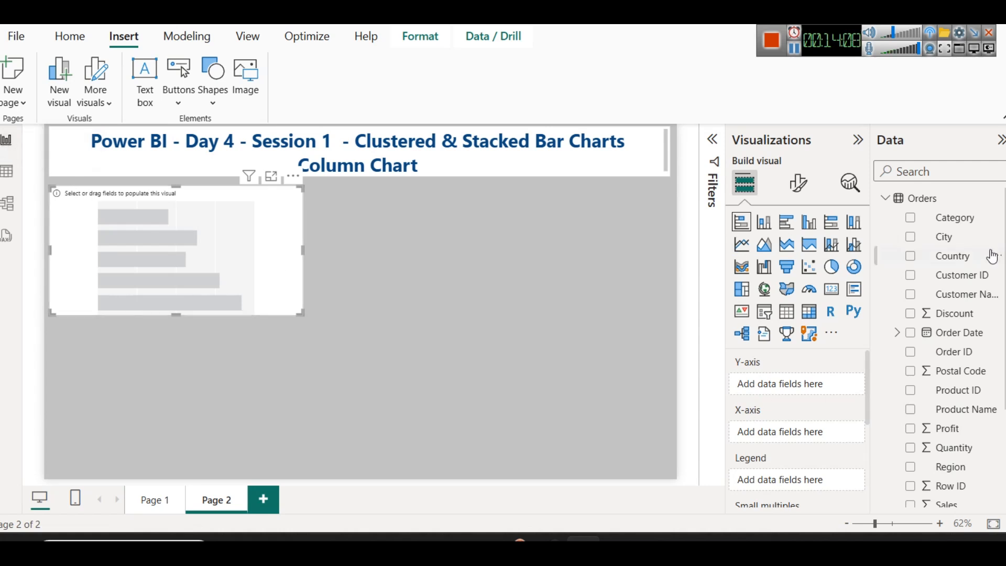
- Assign Category to the Y-axis and Sales to the X-axis of the empty stacked bar chart
{"action": "left_click_drag", "start_coordinate": [973, 221], "coordinate": [793, 388]}
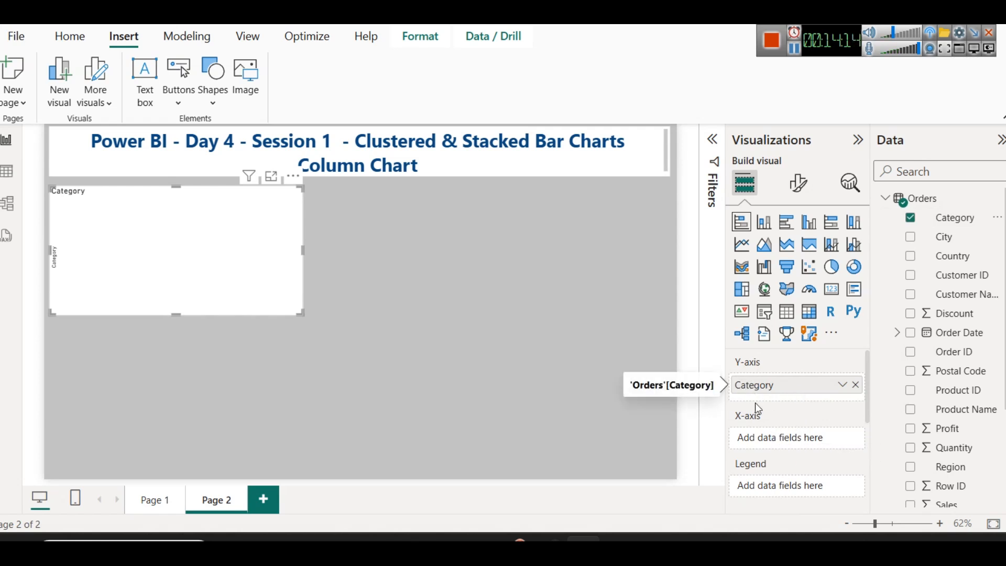
{"action": "scroll", "coordinate": [993, 438], "scroll_direction": "down", "scroll_amount": 3}
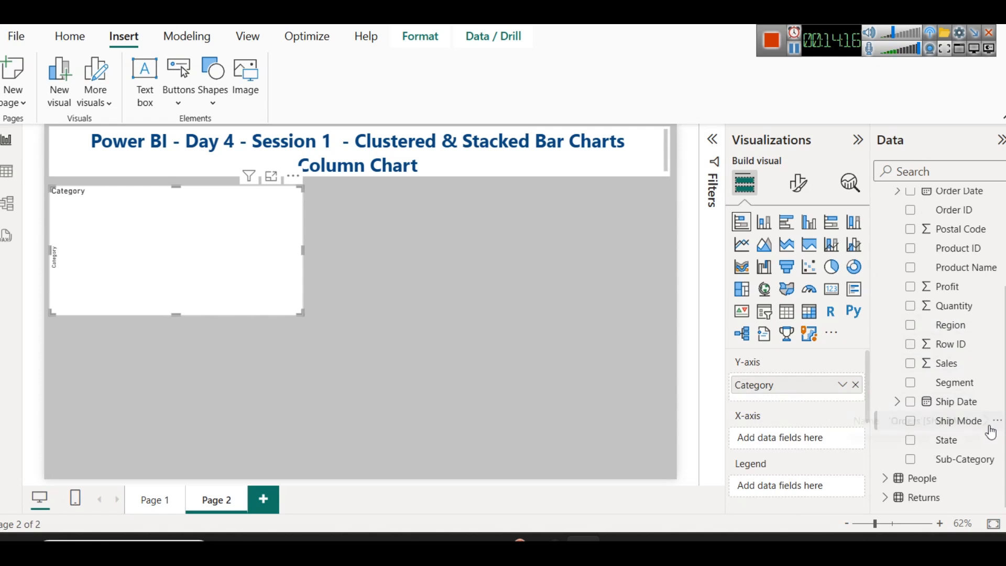
{"action": "left_click_drag", "start_coordinate": [946, 364], "coordinate": [781, 438]}
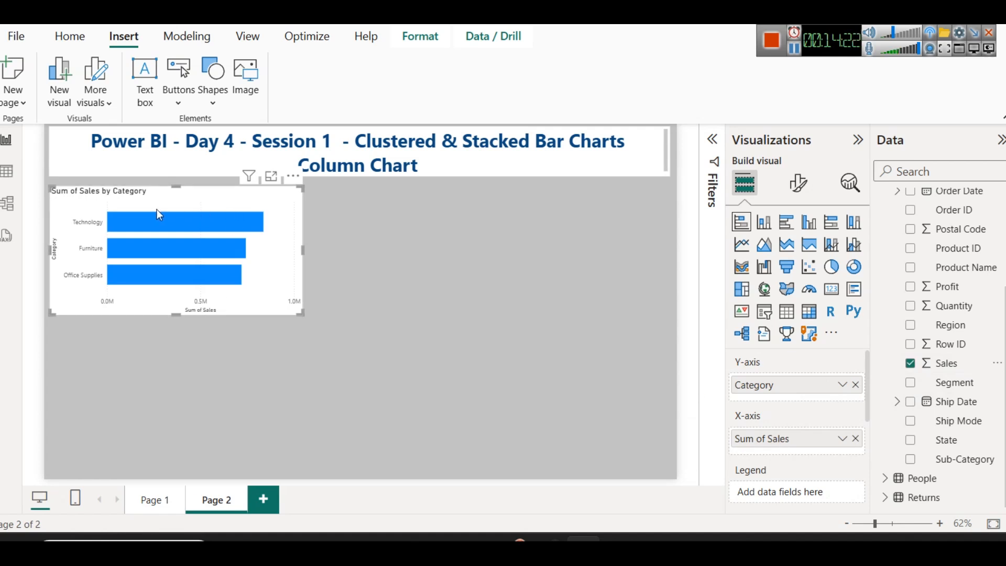
- Enlarge the Sales by Category chart in focus mode, inspect the sales value of each category bar, and return to the report
{"action": "left_click", "coordinate": [271, 176]}
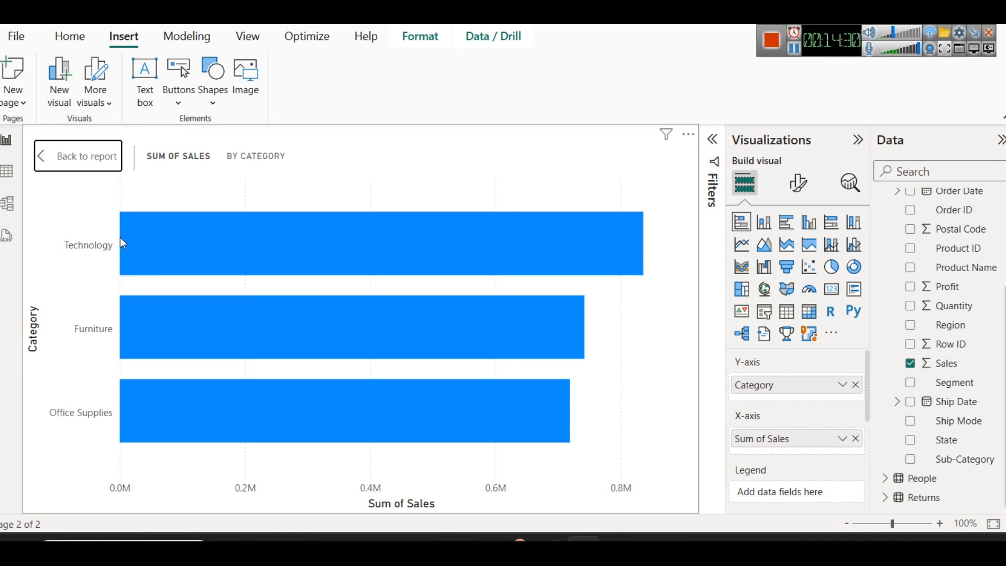
{"action": "mouse_move", "coordinate": [614, 253]}
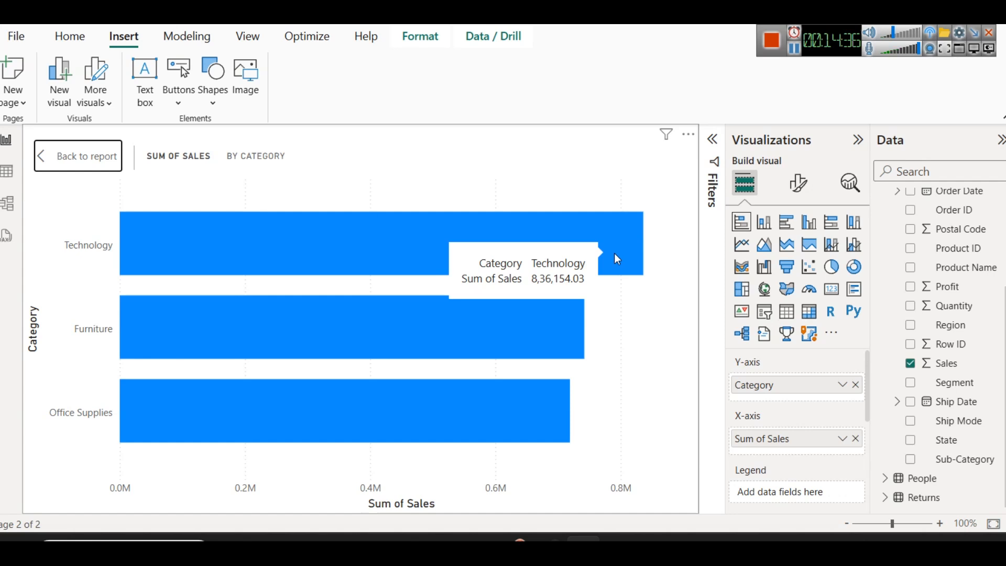
{"action": "mouse_move", "coordinate": [142, 346]}
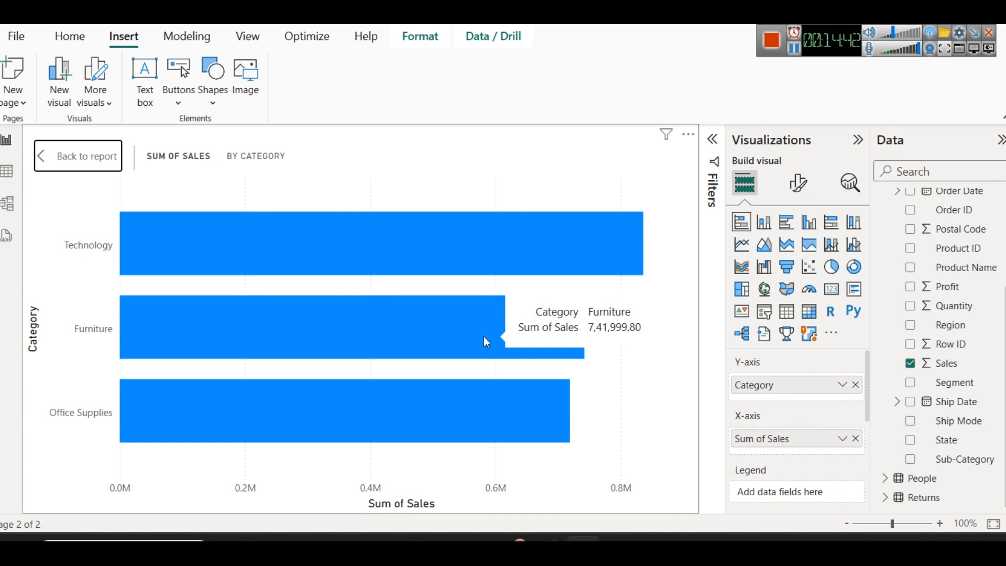
{"action": "mouse_move", "coordinate": [492, 411]}
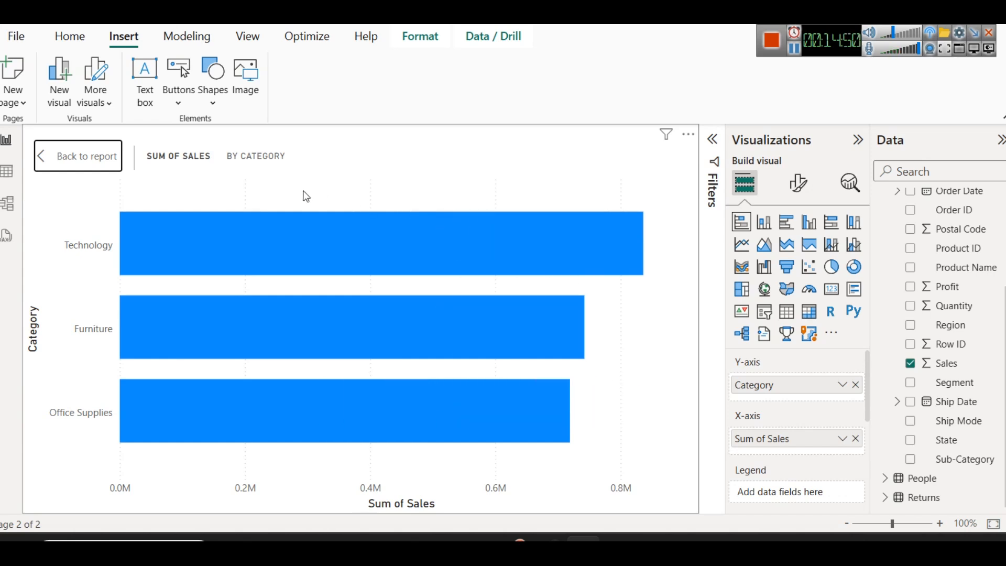
{"action": "left_click", "coordinate": [75, 166]}
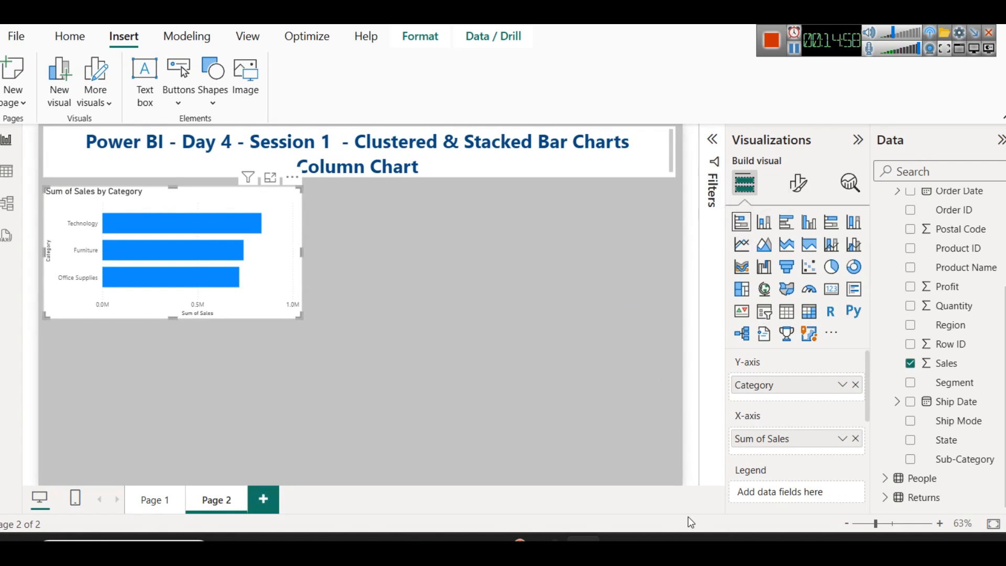
- Switch to the annotated snip in Snipping Tool and examine the stacked bar chart icon, undoing the stray pen strokes
{"action": "left_click", "coordinate": [649, 538]}
{"action": "scroll", "coordinate": [493, 273], "scroll_direction": "up", "scroll_amount": 5}
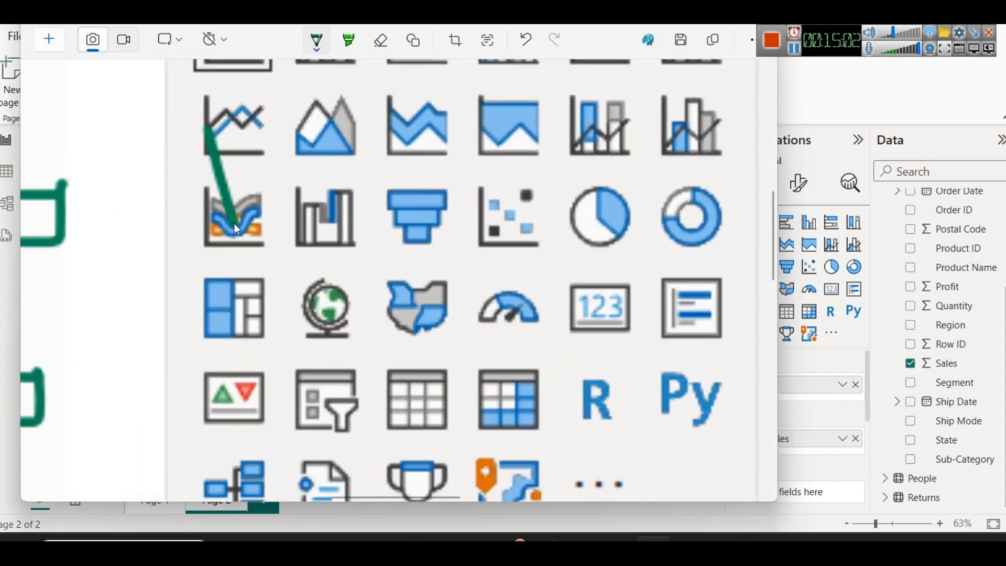
{"action": "key", "text": "ctrl+z"}
{"action": "key", "text": "ctrl+z"}
{"action": "scroll", "coordinate": [537, 209], "scroll_direction": "up", "scroll_amount": 4}
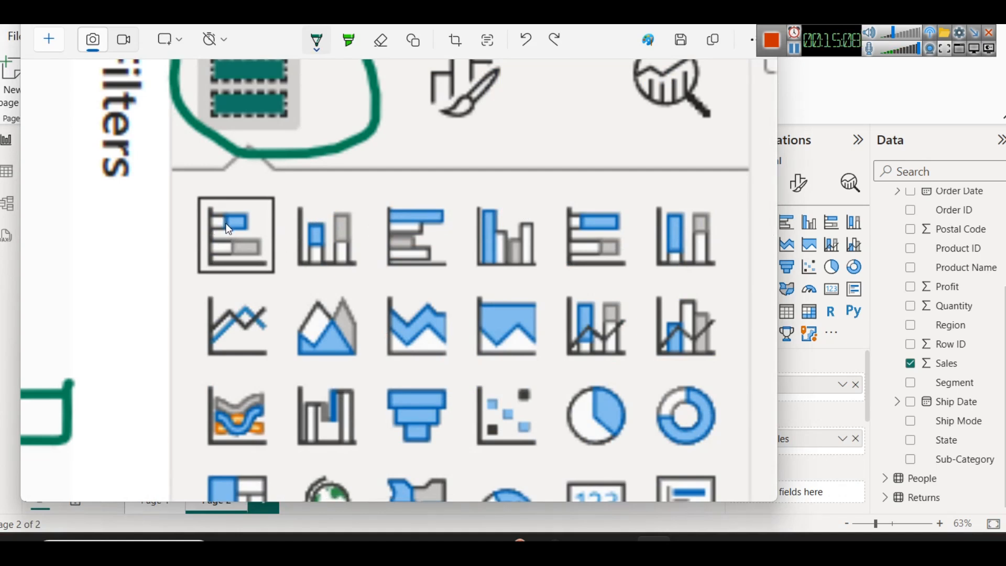
{"action": "left_click_drag", "start_coordinate": [226, 219], "coordinate": [227, 227]}
{"action": "key", "text": "ctrl+z"}
{"action": "left_click", "coordinate": [692, 17]}
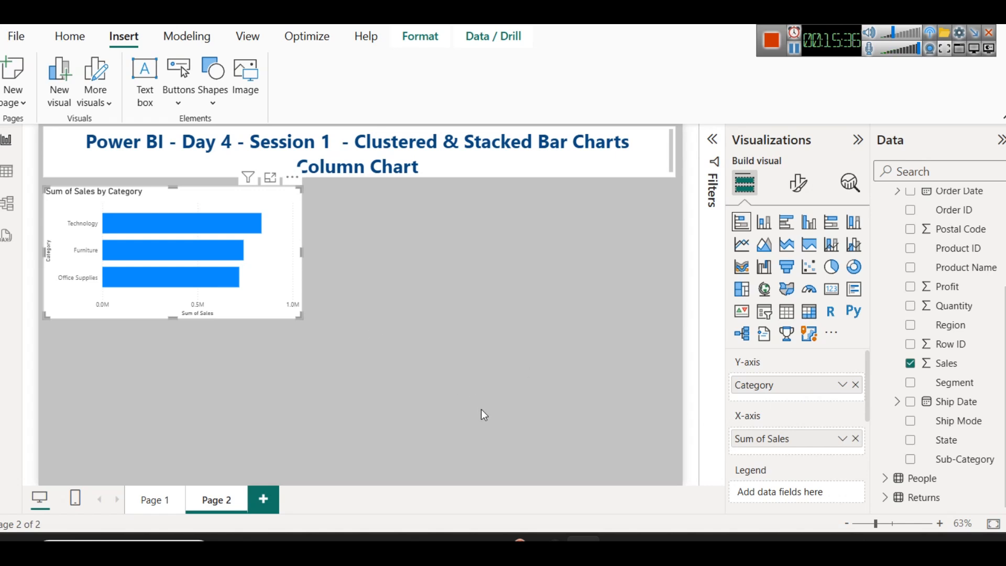
- Switch to Notepad and replace all the notes with the line "Product Category wise sales per region"
{"action": "mouse_move", "coordinate": [441, 538]}
{"action": "left_click", "coordinate": [506, 472]}
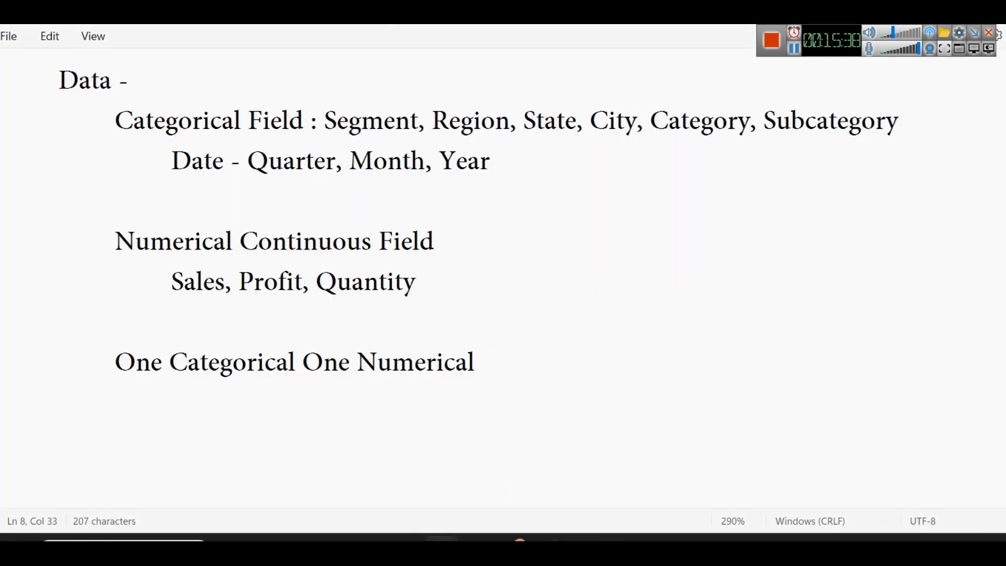
{"action": "key", "text": "ctrl+a"}
{"action": "key", "text": "Delete"}
{"action": "type", "text": "Category"}
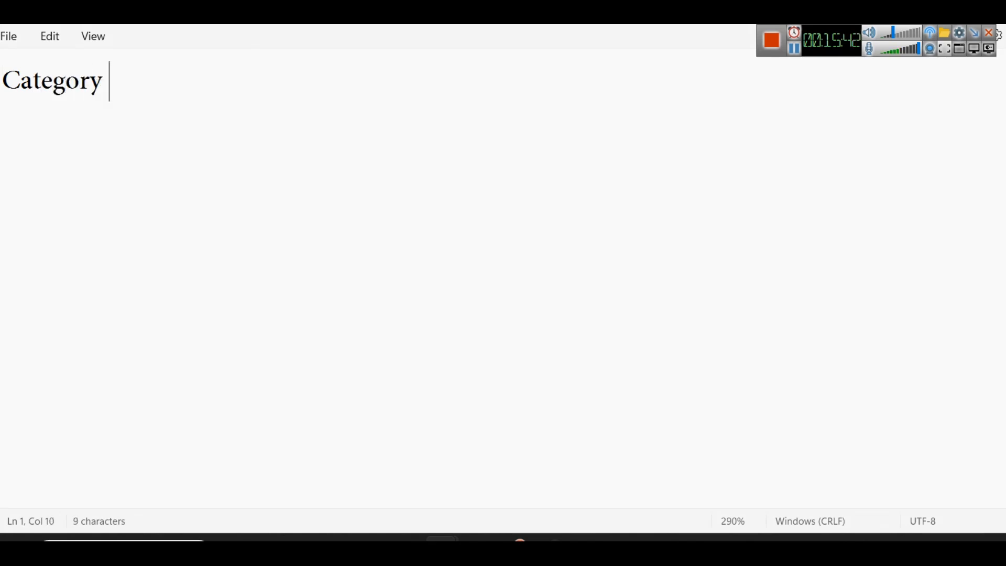
{"action": "key", "text": "Left"}
{"action": "key", "text": "Home"}
{"action": "type", "text": "Product"}
{"action": "key", "text": "End"}
{"action": "type", "text": "wise sales "}
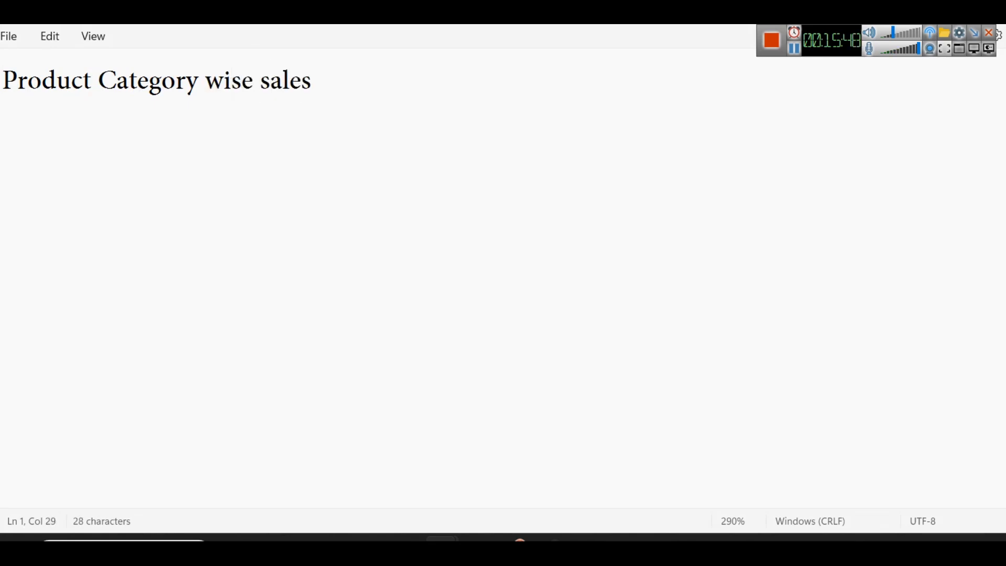
{"action": "type", "text": "per region"}
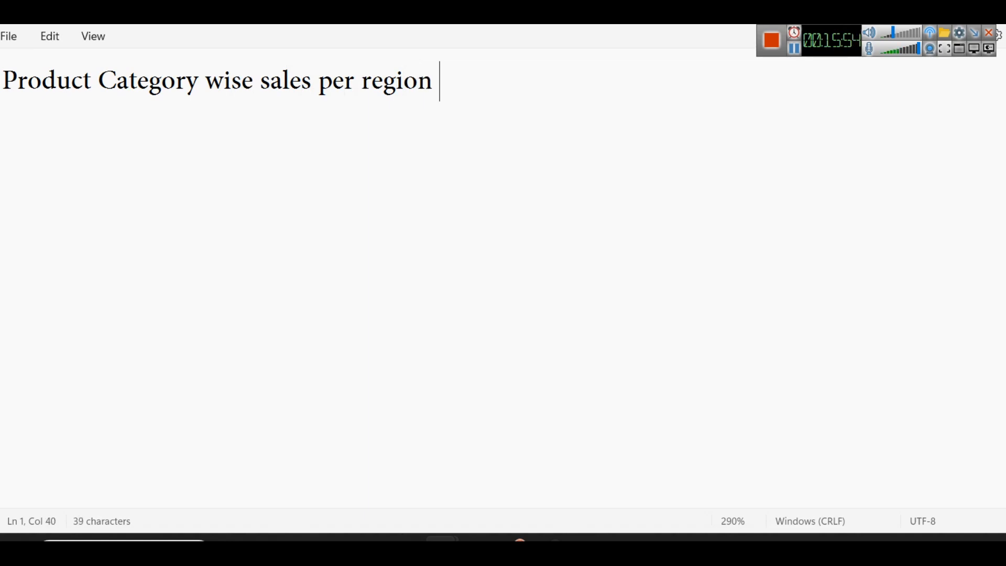
- Indent the line with one tab and capitalise its words "Wise" and "Sales"
{"action": "left_click", "coordinate": [9, 65]}
{"action": "key", "text": "Tab"}
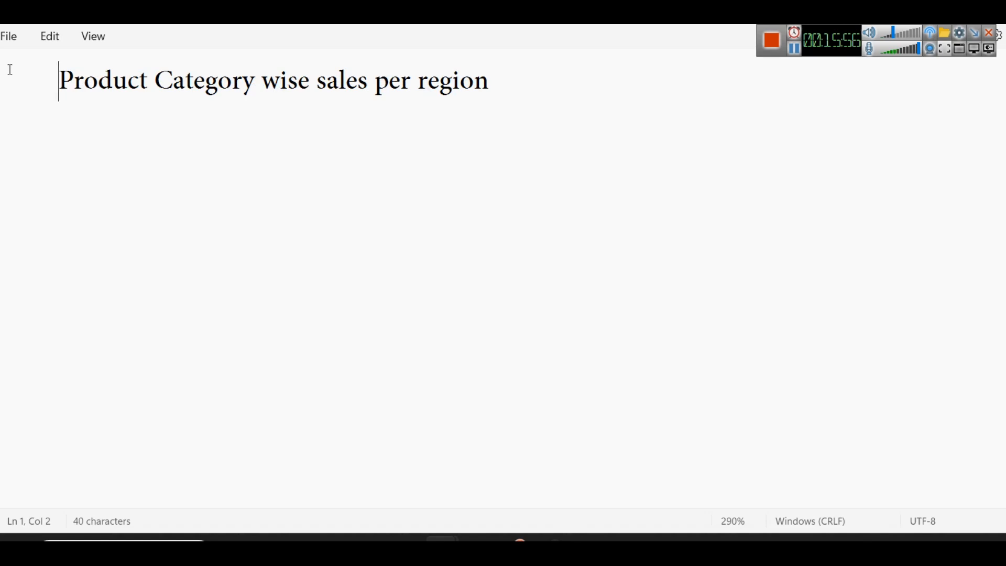
{"action": "left_click_drag", "start_coordinate": [263, 86], "coordinate": [282, 92]}
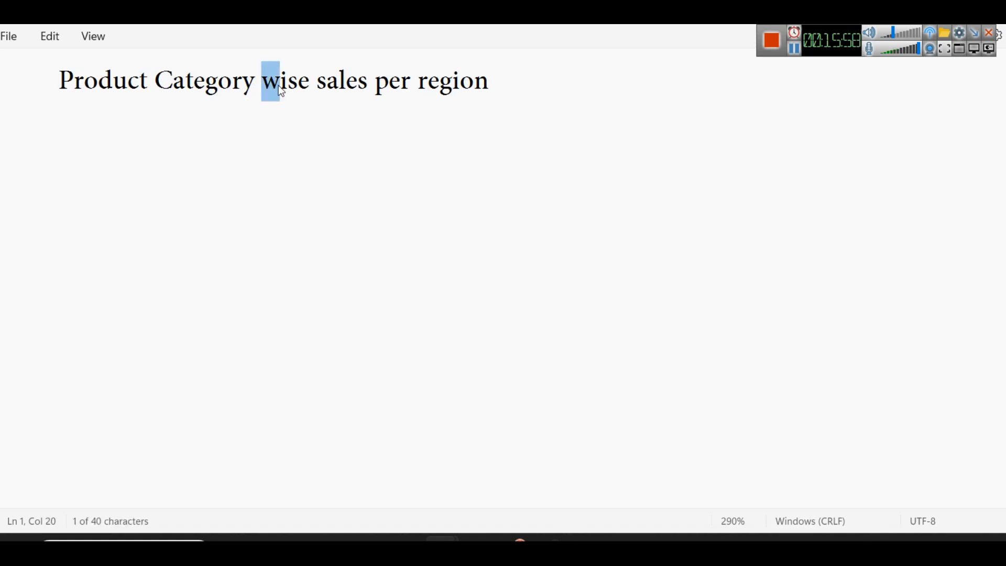
{"action": "type", "text": "W"}
{"action": "left_click", "coordinate": [410, 141]}
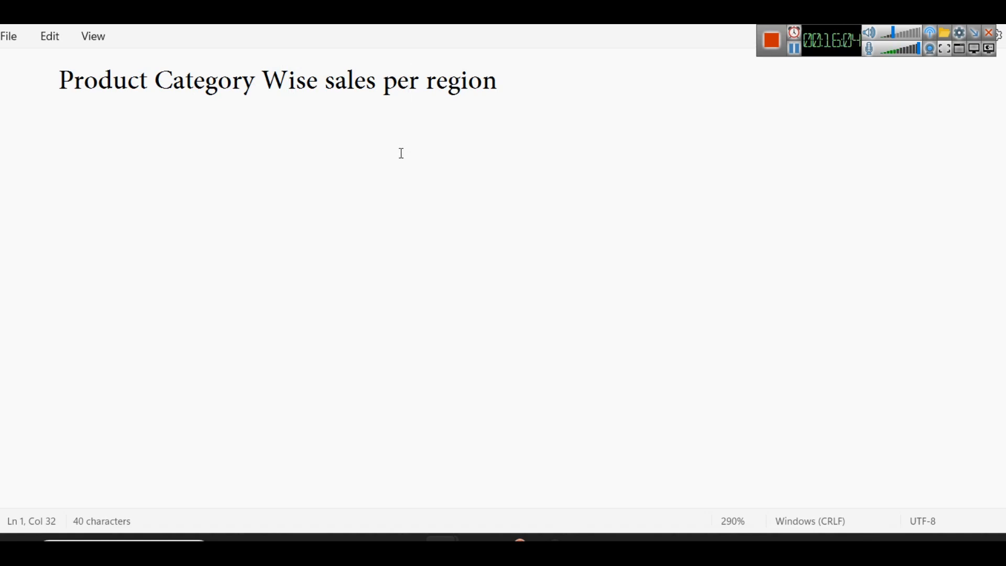
{"action": "left_click", "coordinate": [331, 90]}
{"action": "key", "text": "shift+Right"}
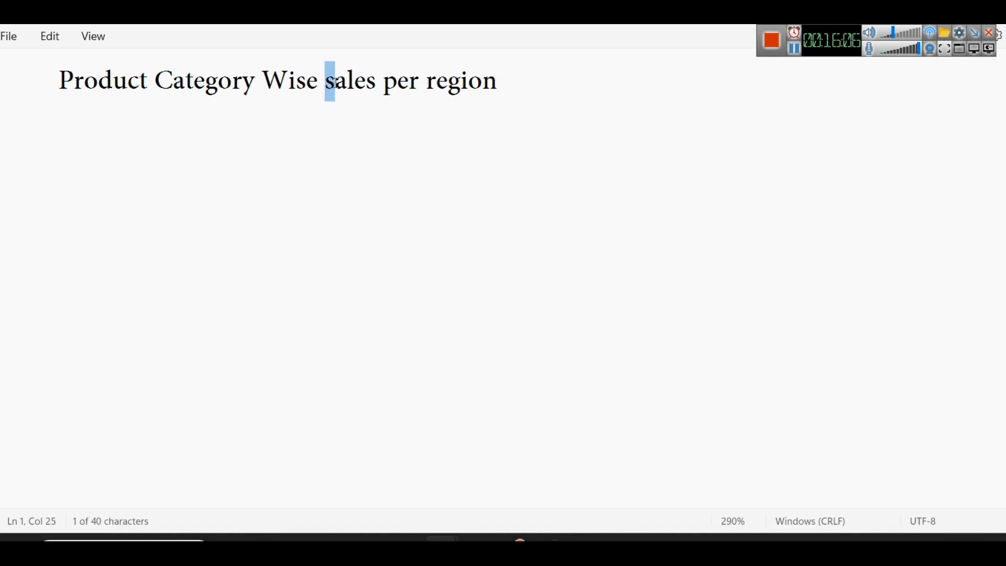
{"action": "type", "text": "S"}
{"action": "left_click", "coordinate": [372, 160]}
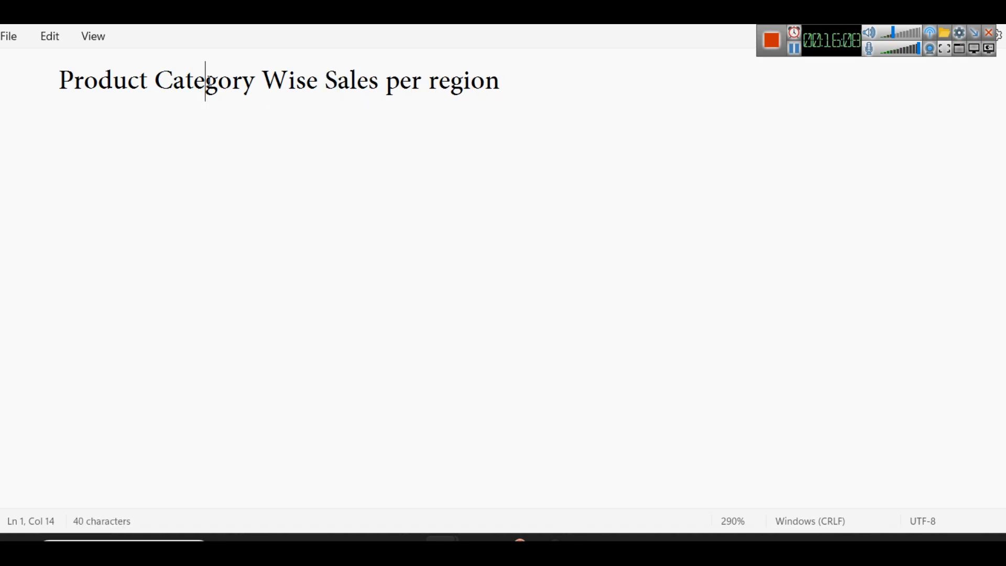
- Highlight the words "Category", "Sales" and "region" in turn to point out the fields the chart needs
{"action": "double_click", "coordinate": [207, 83]}
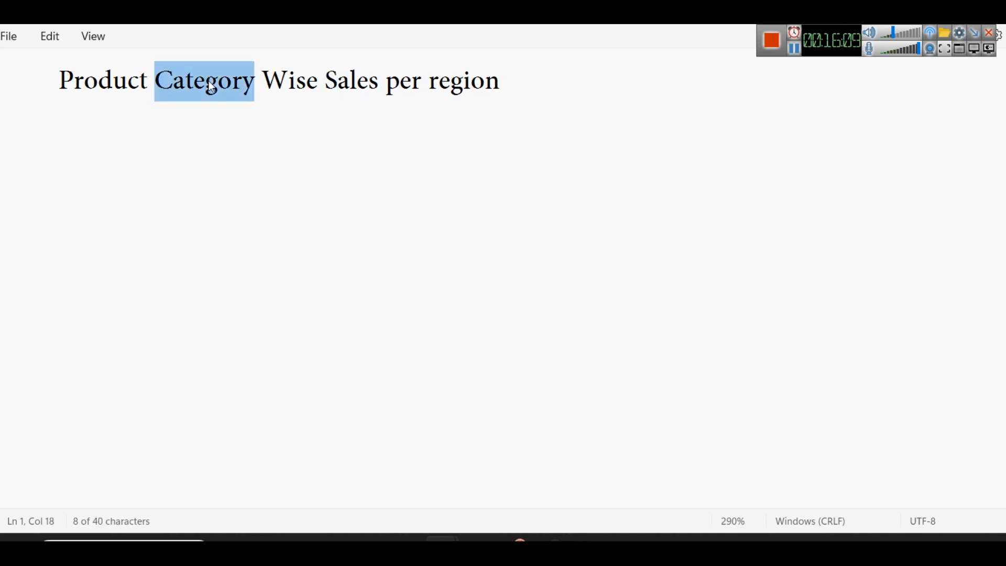
{"action": "double_click", "coordinate": [348, 81]}
{"action": "double_click", "coordinate": [468, 82]}
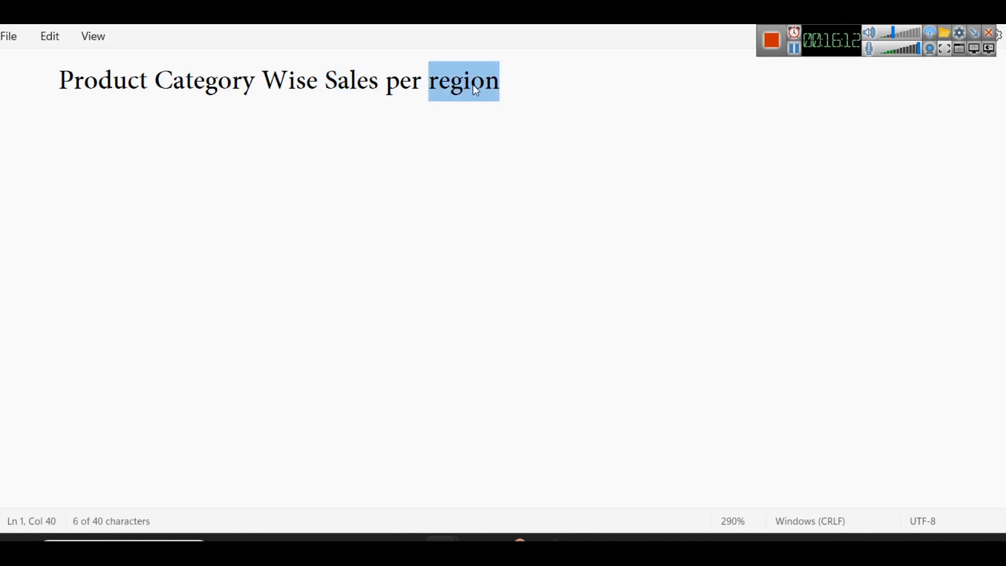
- Switch to Power BI and assign Region to the Legend of the Sales by Category bar chart
{"action": "key", "text": "alt+Tab"}
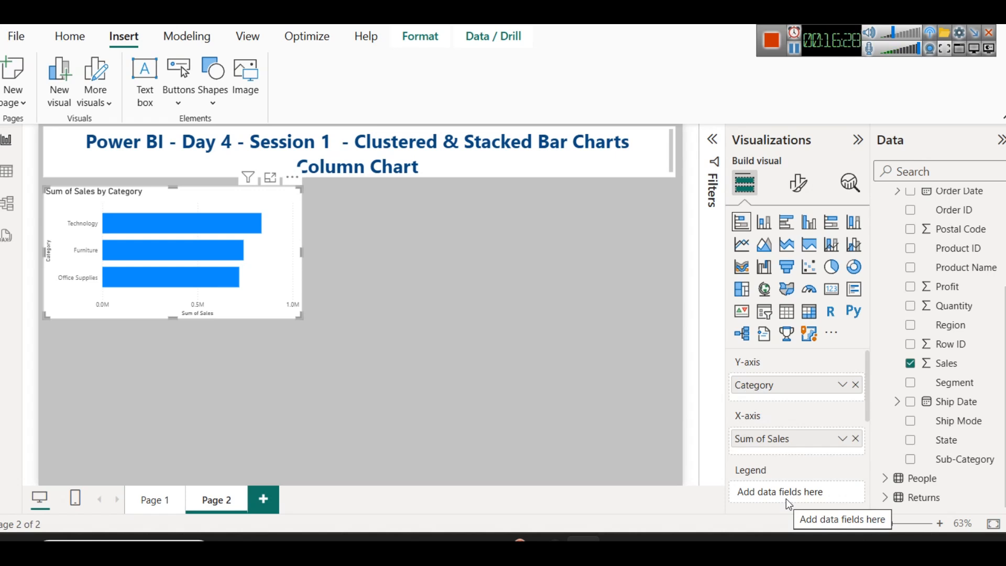
{"action": "left_click_drag", "start_coordinate": [960, 329], "coordinate": [802, 491]}
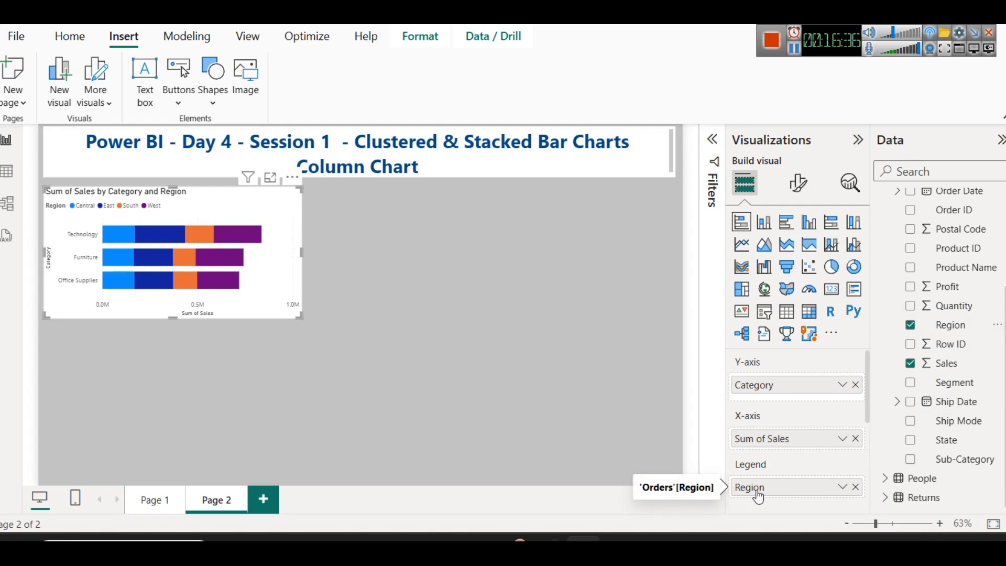
- Check the distinct values of the Orders table's Region column in the data table and return to the report
{"action": "left_click", "coordinate": [7, 173]}
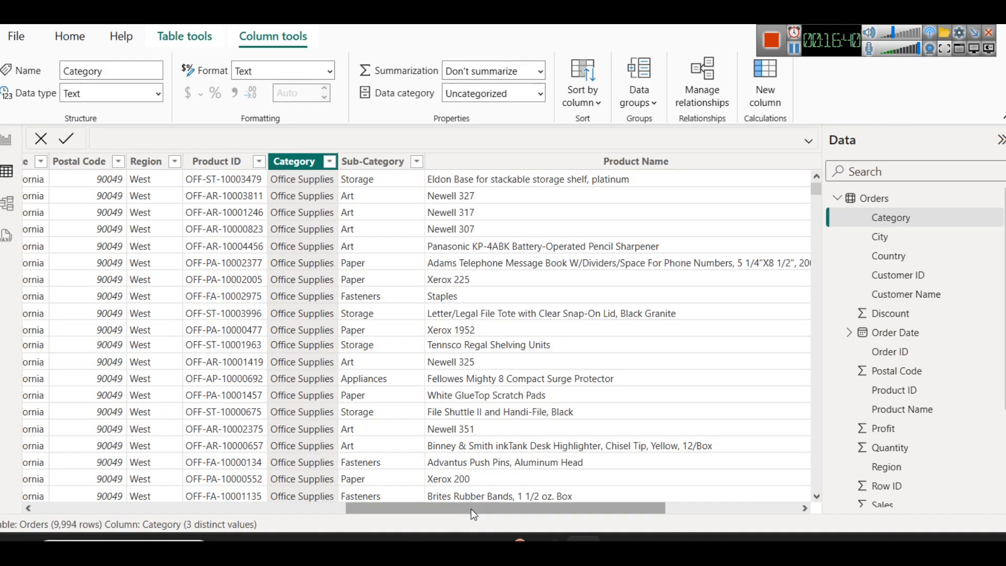
{"action": "left_click", "coordinate": [174, 162]}
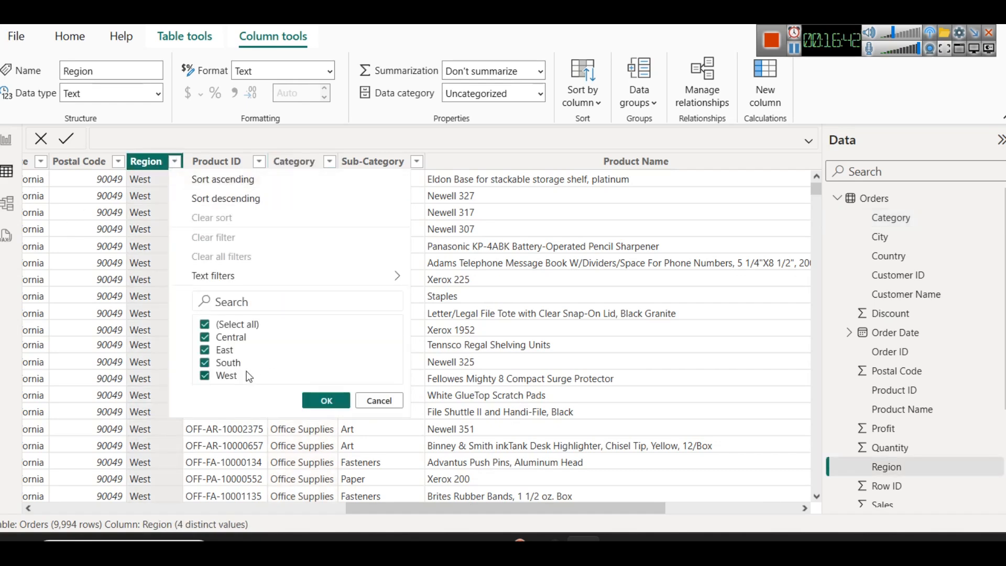
{"action": "left_click", "coordinate": [8, 139]}
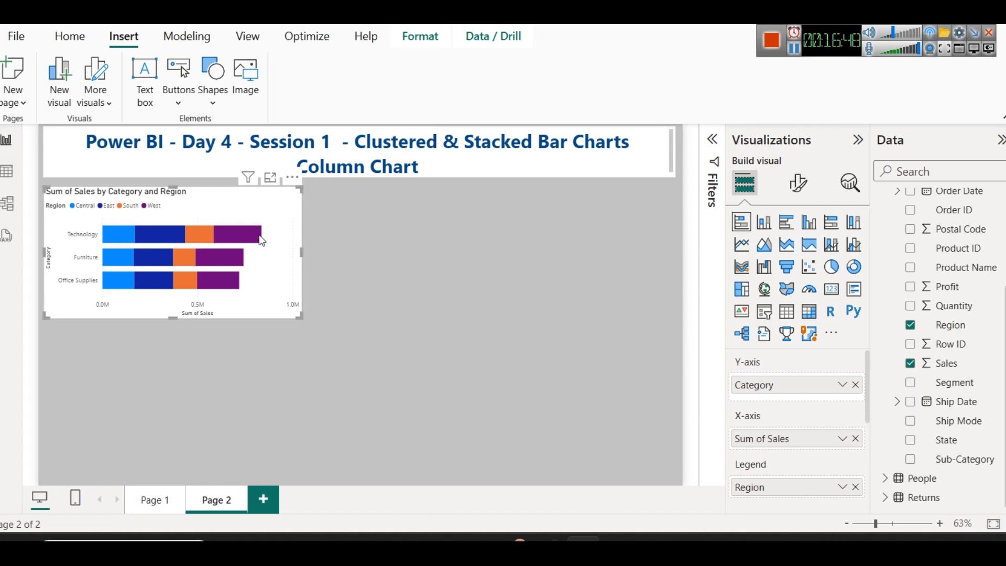
- Enlarge the Sales by Category and Region chart in focus mode, examine its regional segments, and return to the report
{"action": "left_click", "coordinate": [270, 178]}
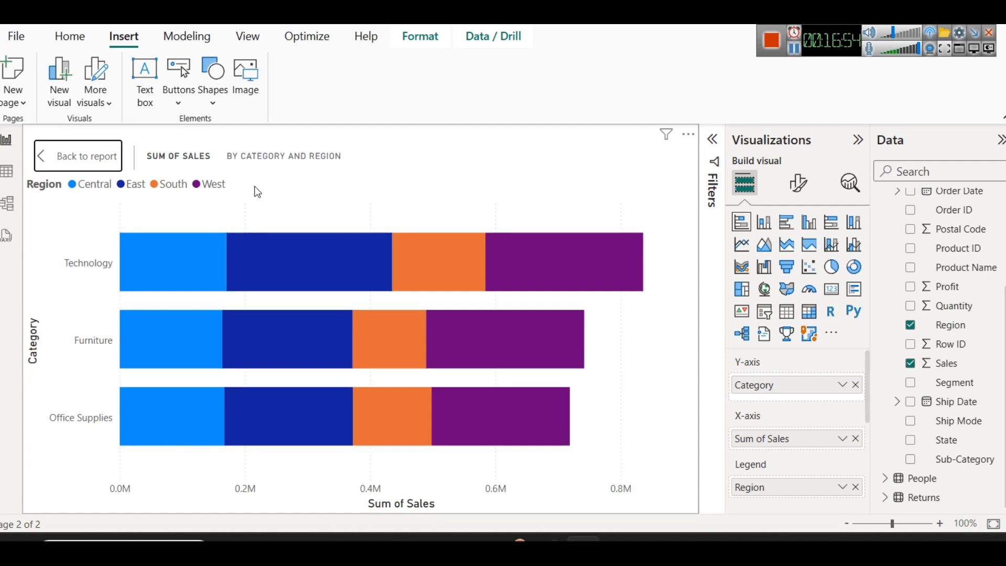
{"action": "mouse_move", "coordinate": [157, 250]}
{"action": "mouse_move", "coordinate": [396, 348]}
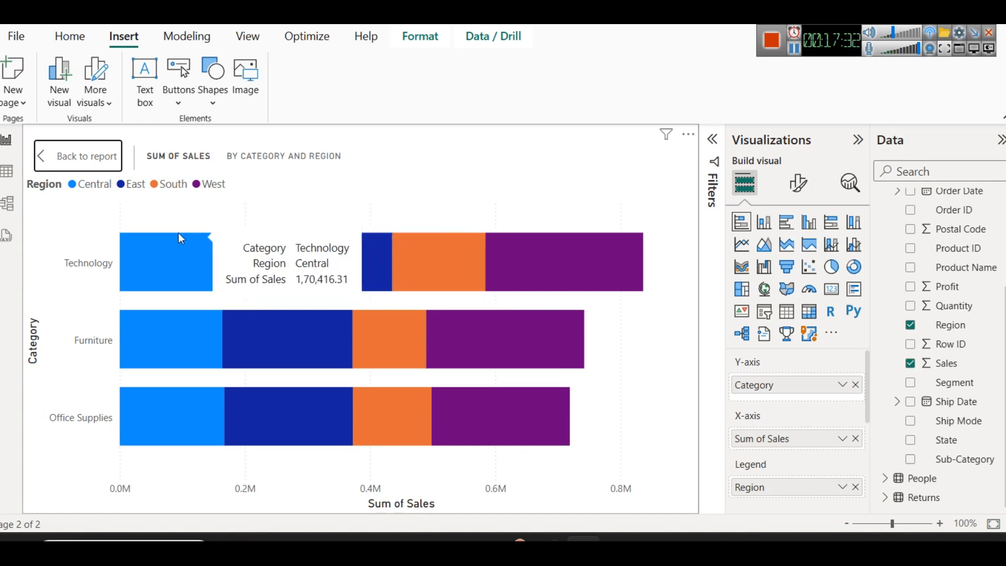
{"action": "left_click", "coordinate": [78, 156]}
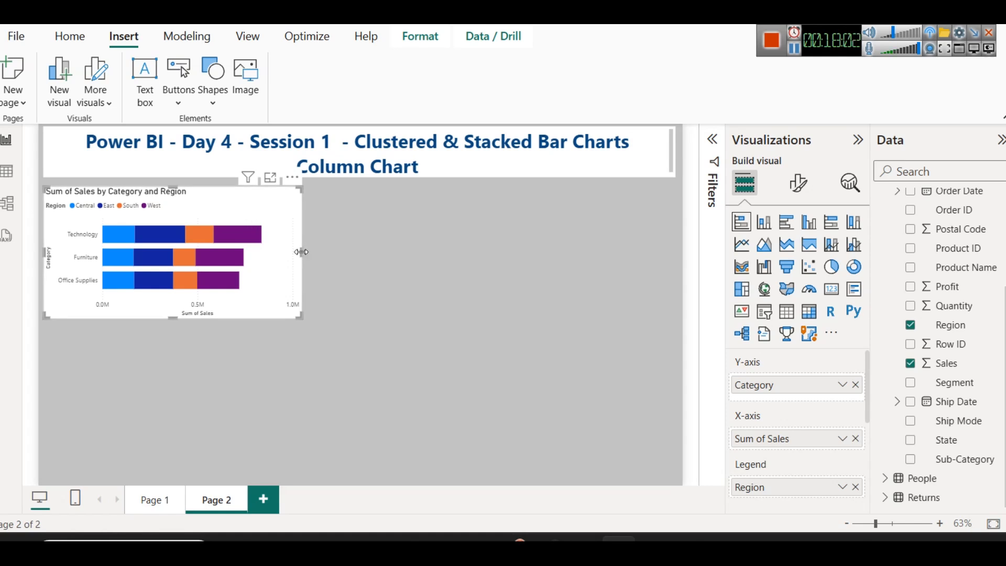
- Widen the stacked bar chart slightly and turn on its data labels
{"action": "left_click_drag", "start_coordinate": [301, 252], "coordinate": [292, 252]}
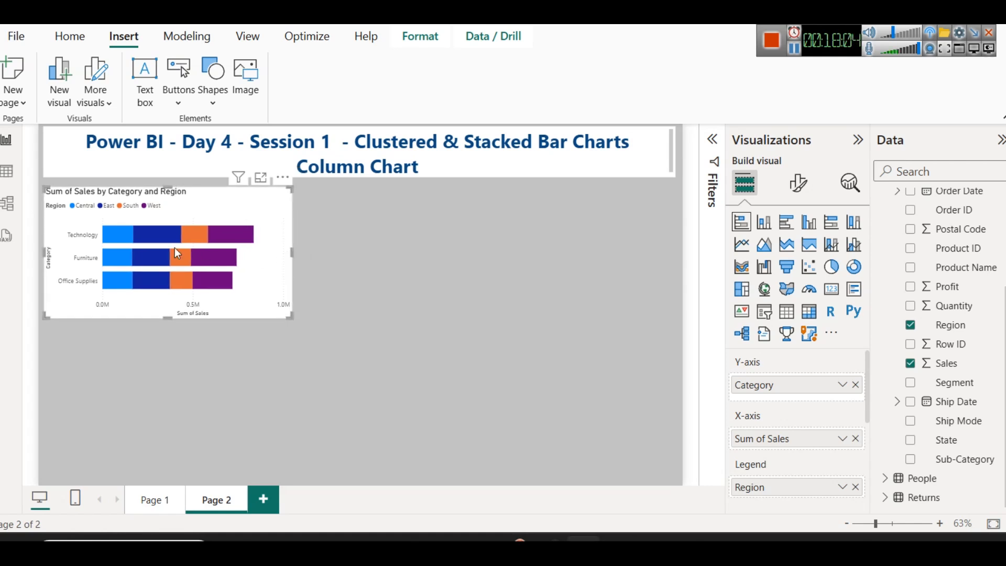
{"action": "mouse_move", "coordinate": [292, 254]}
{"action": "left_mouse_down"}
{"action": "mouse_move", "coordinate": [344, 250]}
{"action": "mouse_move", "coordinate": [308, 257]}
{"action": "left_mouse_up"}
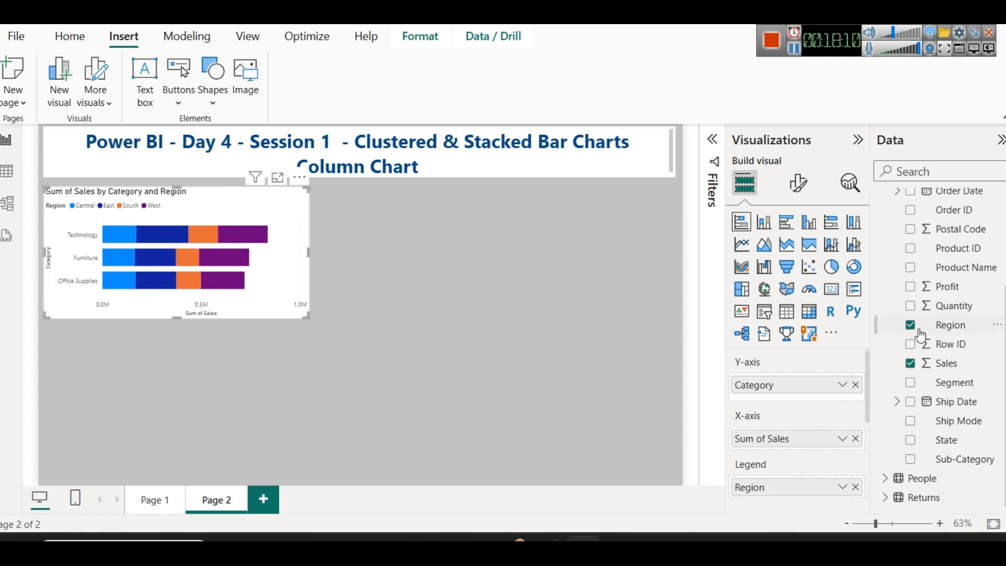
{"action": "left_click", "coordinate": [809, 189]}
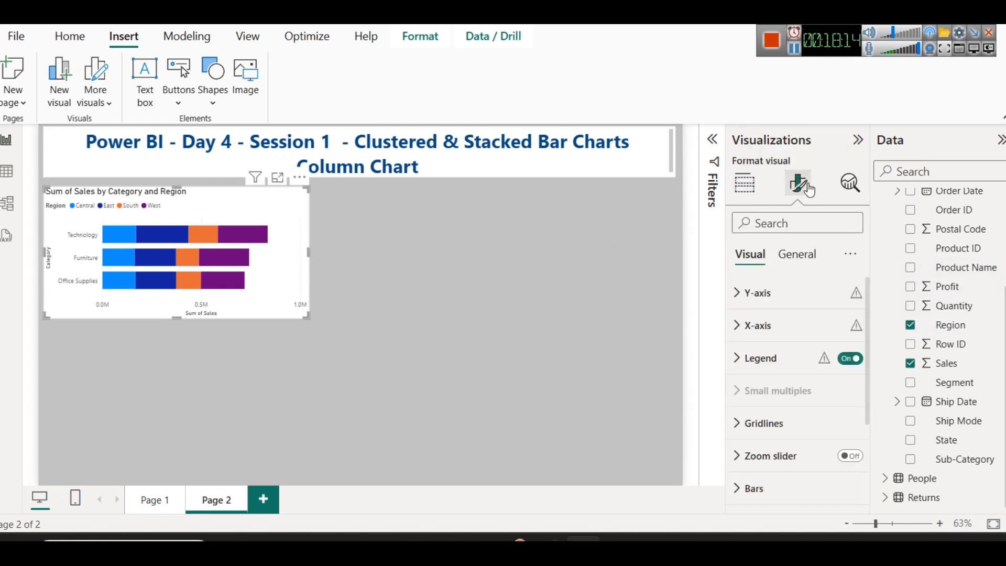
{"action": "scroll", "coordinate": [815, 380], "scroll_direction": "down", "scroll_amount": 3}
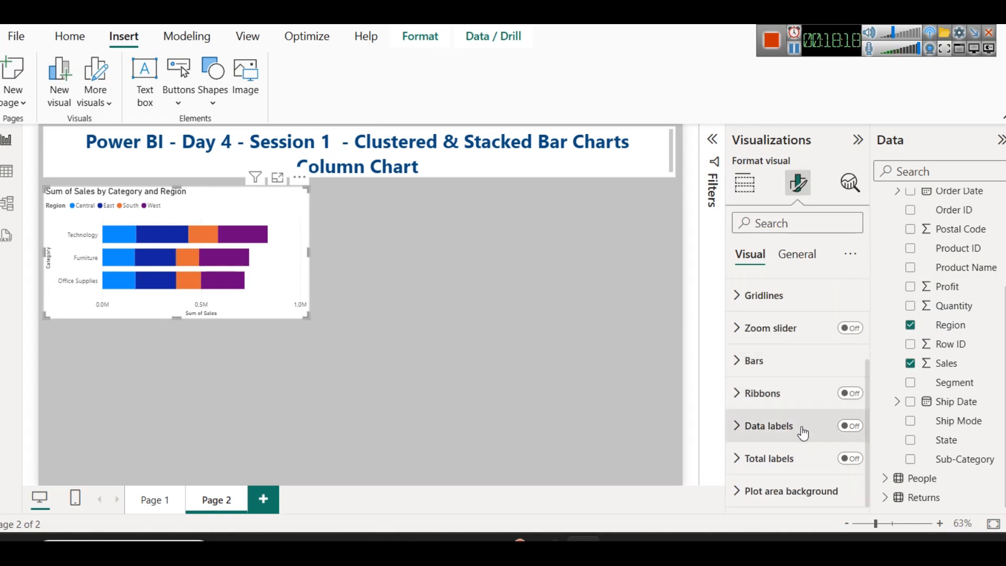
{"action": "scroll", "coordinate": [794, 427], "scroll_direction": "up", "scroll_amount": 3}
{"action": "scroll", "coordinate": [797, 378], "scroll_direction": "down", "scroll_amount": 2}
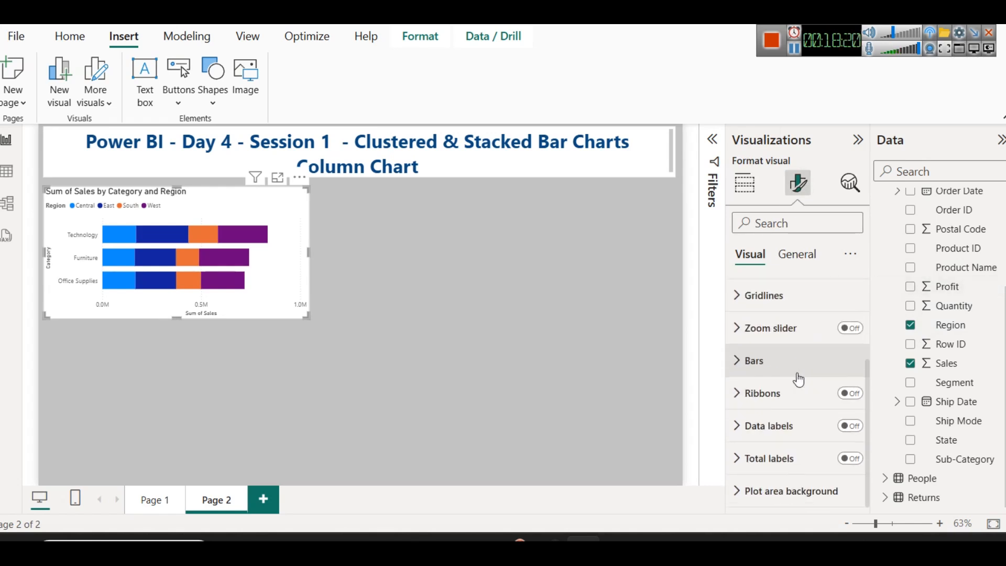
{"action": "scroll", "coordinate": [800, 384], "scroll_direction": "up", "scroll_amount": 2}
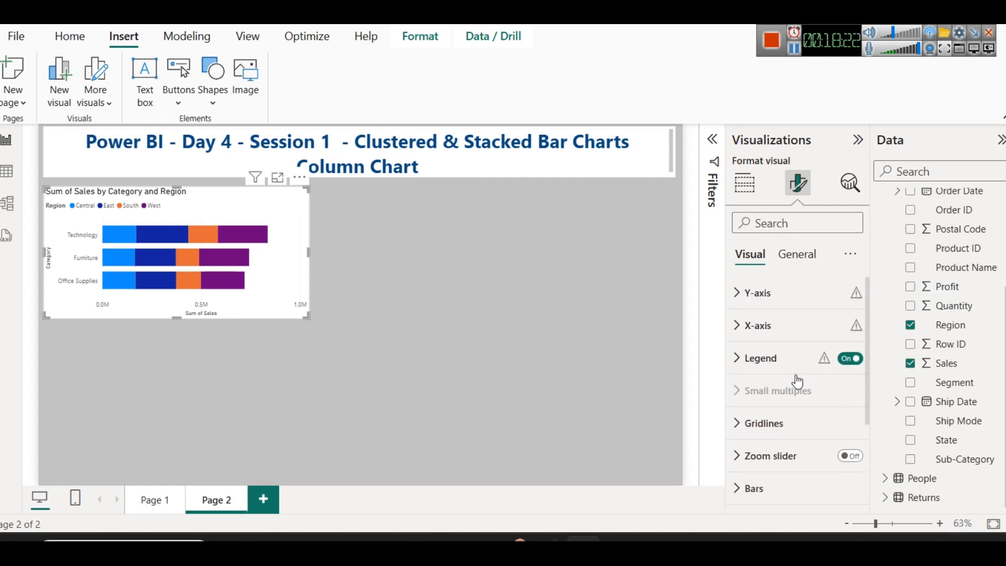
{"action": "scroll", "coordinate": [804, 393], "scroll_direction": "down", "scroll_amount": 2}
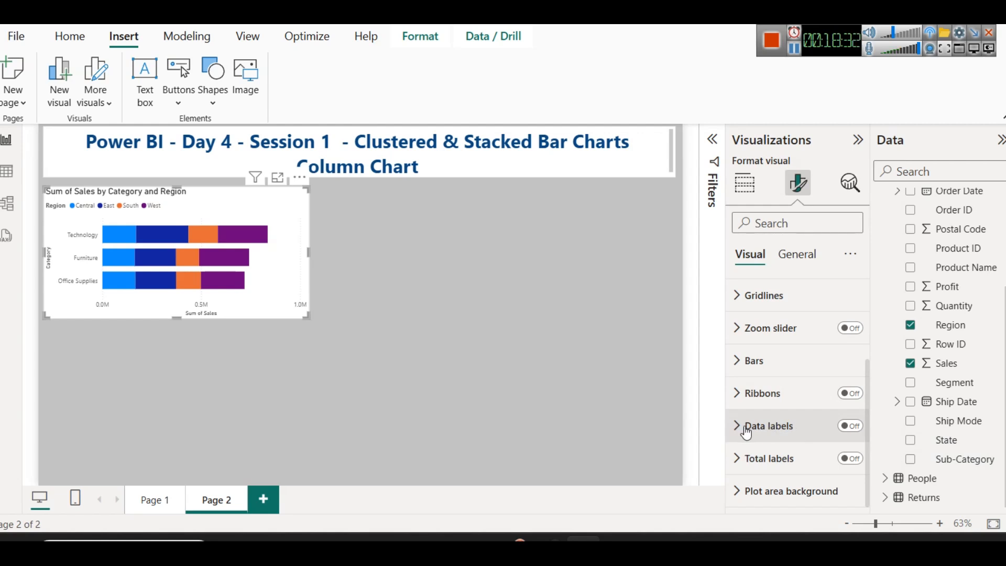
{"action": "left_click", "coordinate": [854, 427]}
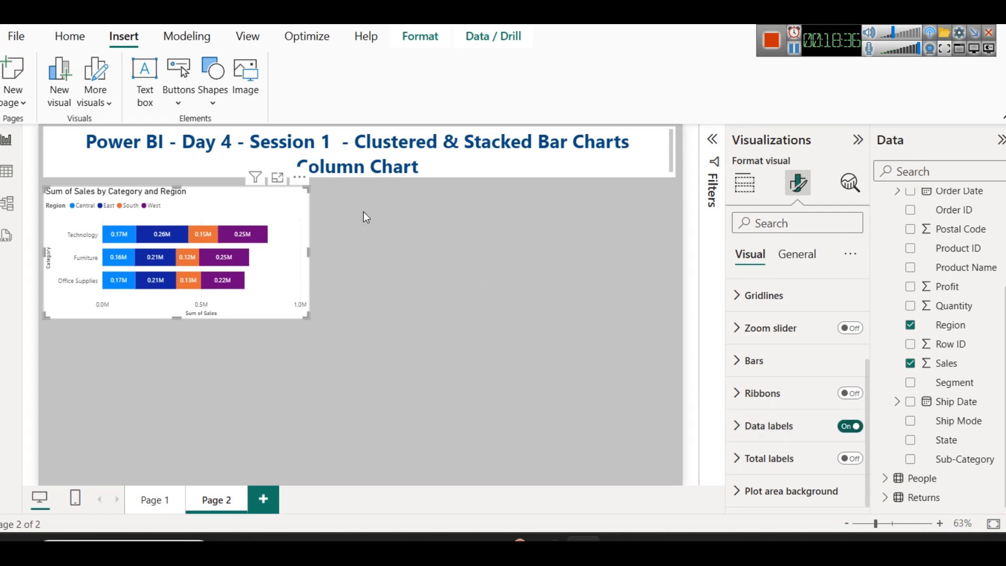
- Examine the labelled segments of the stacked chart in focus mode, comparing the South region across categories, and return to the report
{"action": "left_click", "coordinate": [278, 178]}
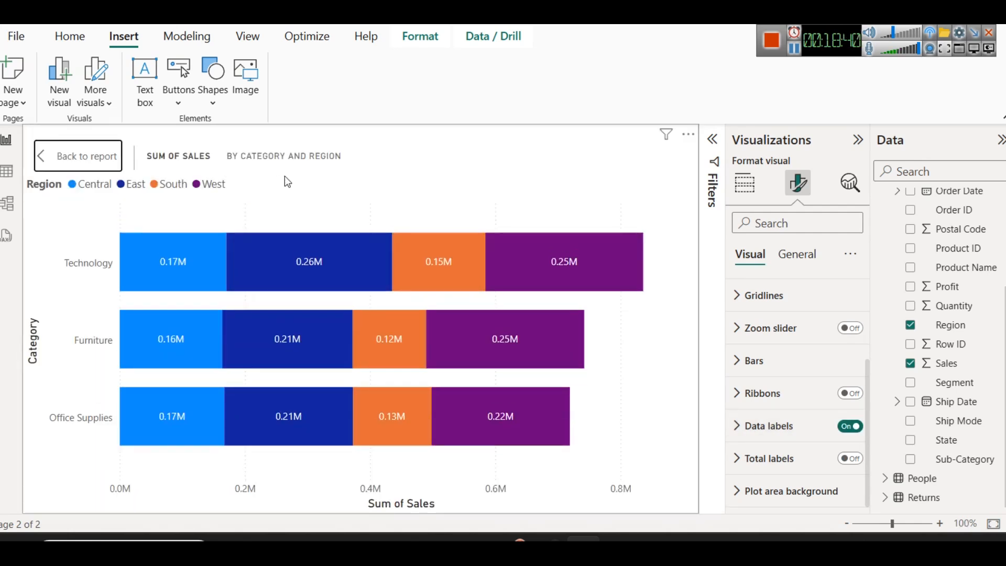
{"action": "left_click", "coordinate": [97, 167]}
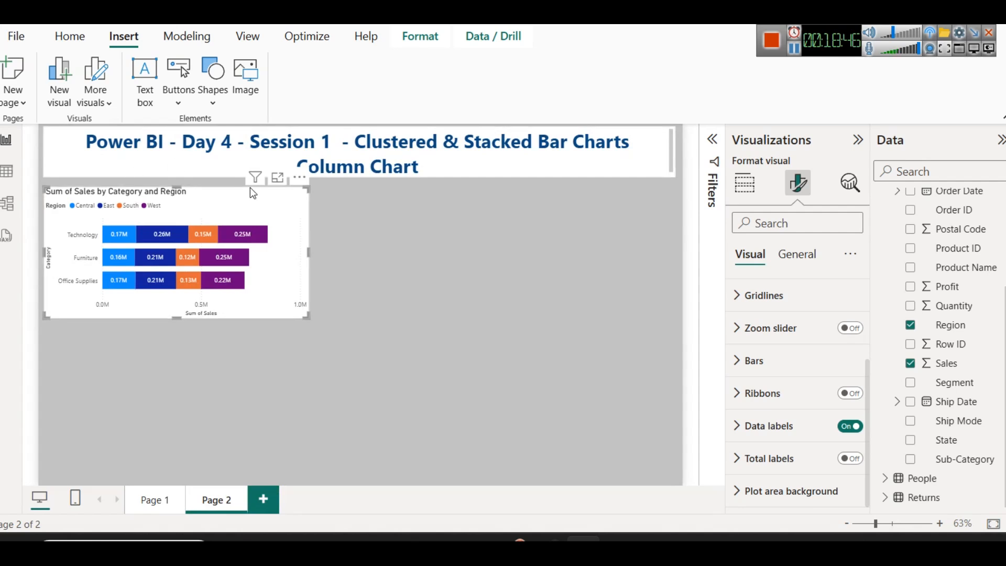
{"action": "left_click", "coordinate": [278, 178]}
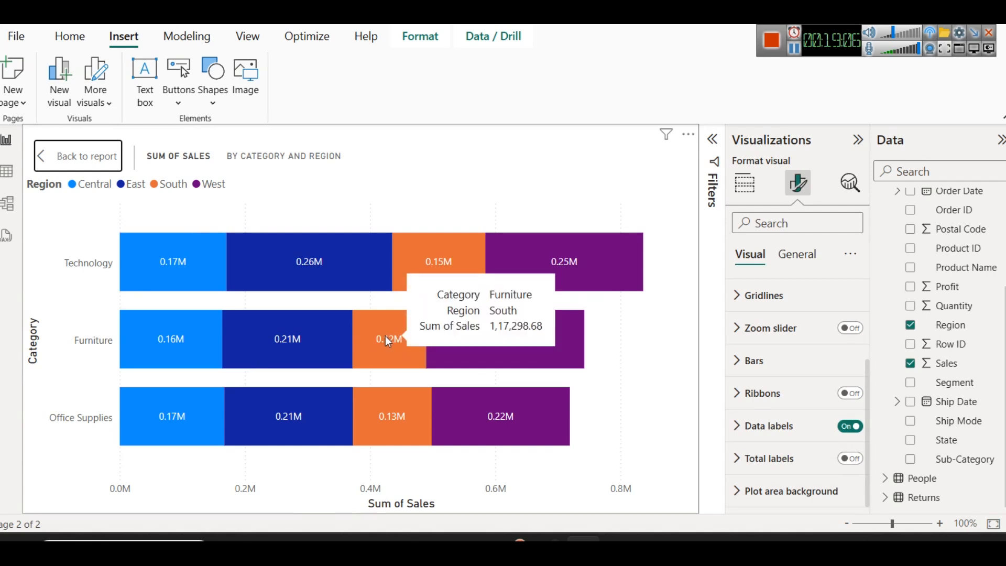
{"action": "mouse_move", "coordinate": [393, 424]}
{"action": "mouse_move", "coordinate": [366, 339]}
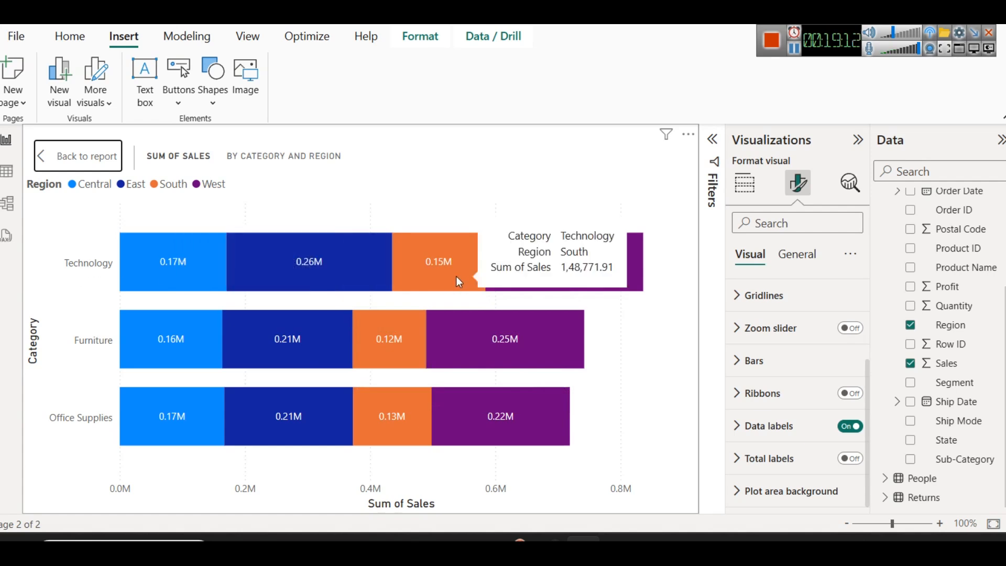
{"action": "mouse_move", "coordinate": [370, 280]}
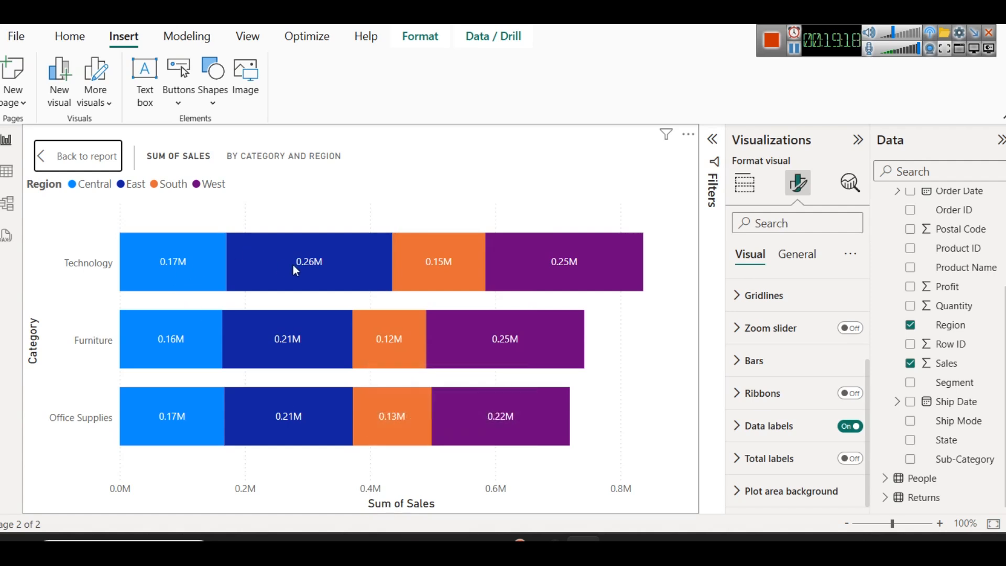
{"action": "mouse_move", "coordinate": [413, 249]}
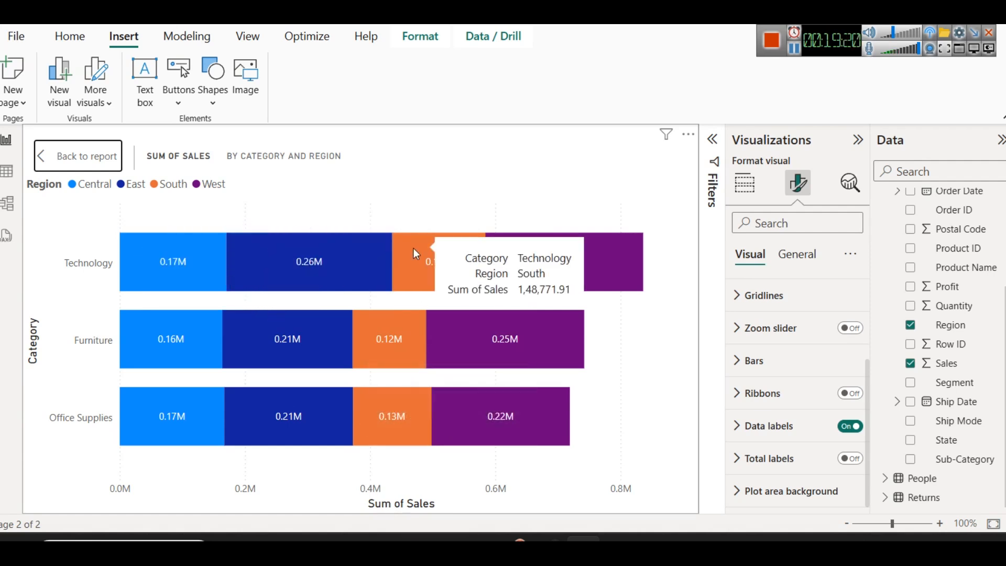
{"action": "left_click", "coordinate": [74, 162]}
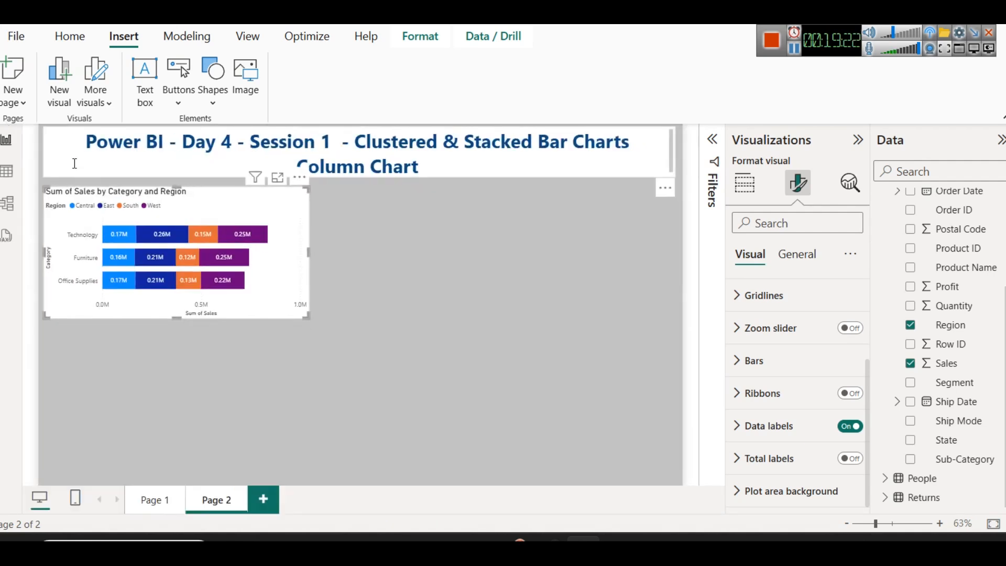
- Try out ribbons between the bars of the stacked chart and turn them off again
{"action": "left_click", "coordinate": [411, 233]}
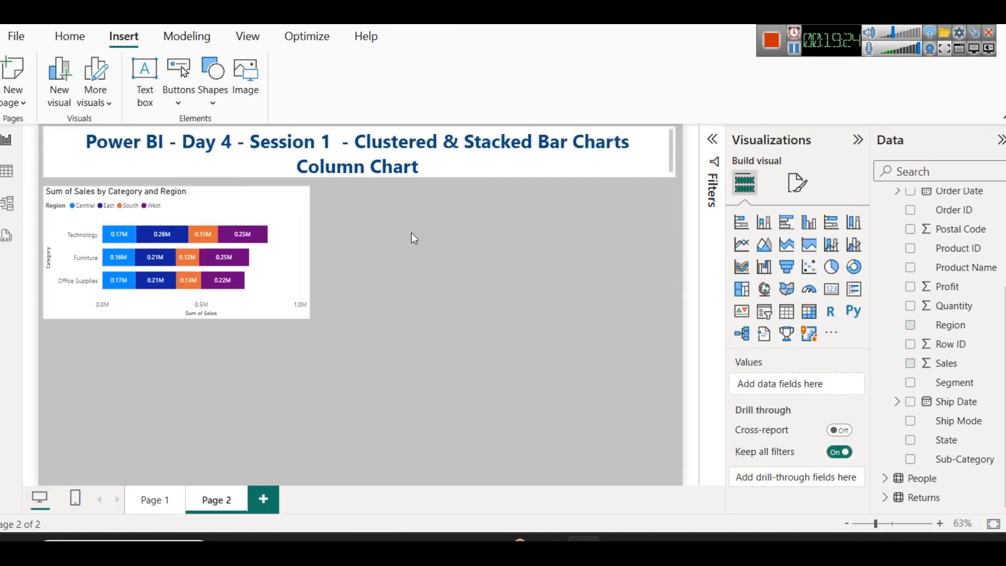
{"action": "left_click", "coordinate": [260, 200]}
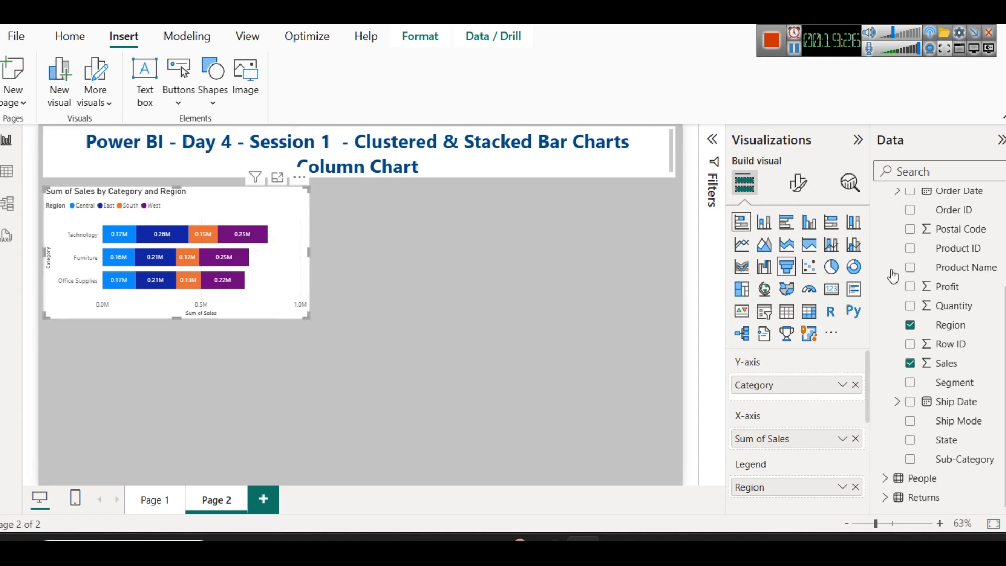
{"action": "left_click", "coordinate": [805, 196]}
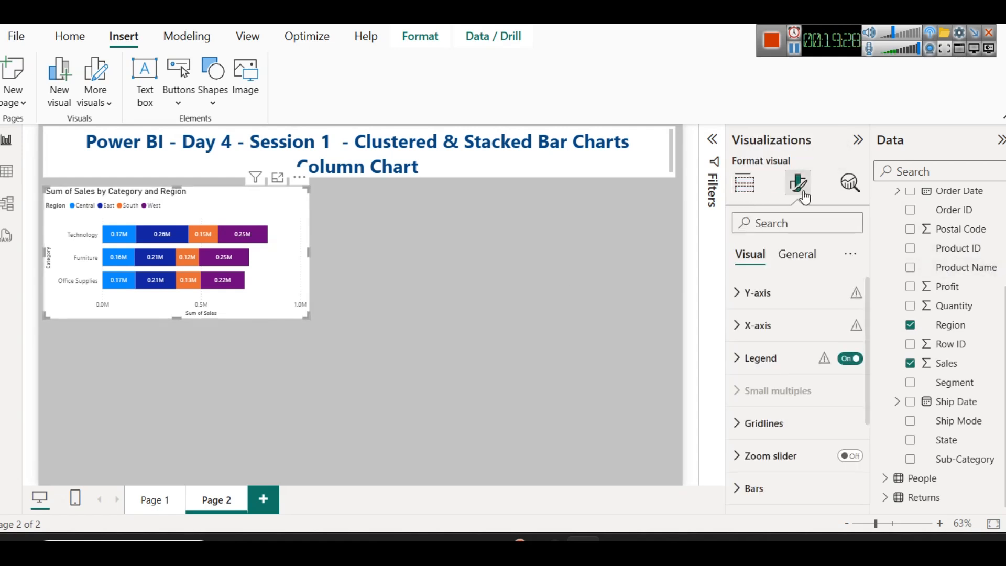
{"action": "scroll", "coordinate": [780, 409], "scroll_direction": "down", "scroll_amount": 3}
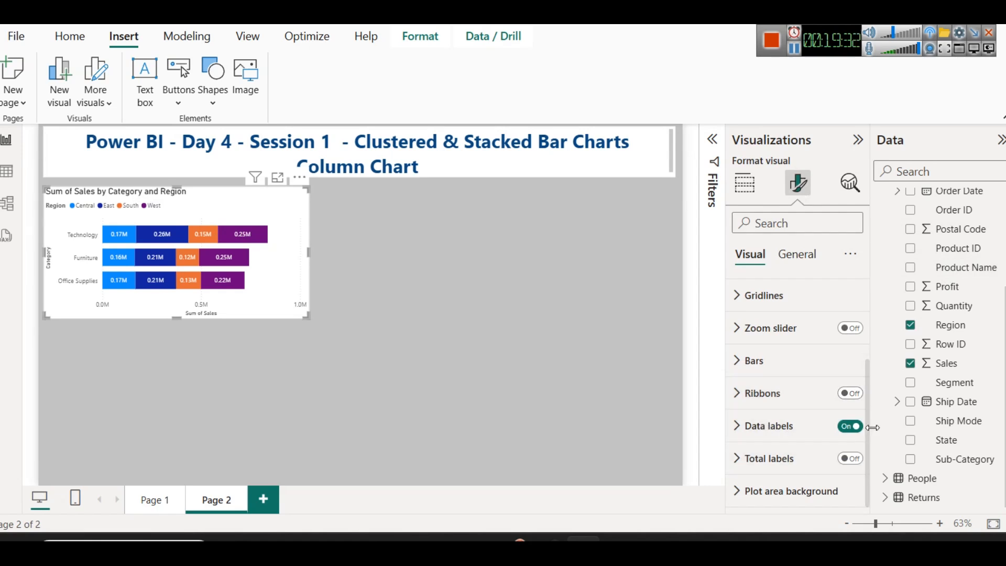
{"action": "left_click", "coordinate": [852, 394]}
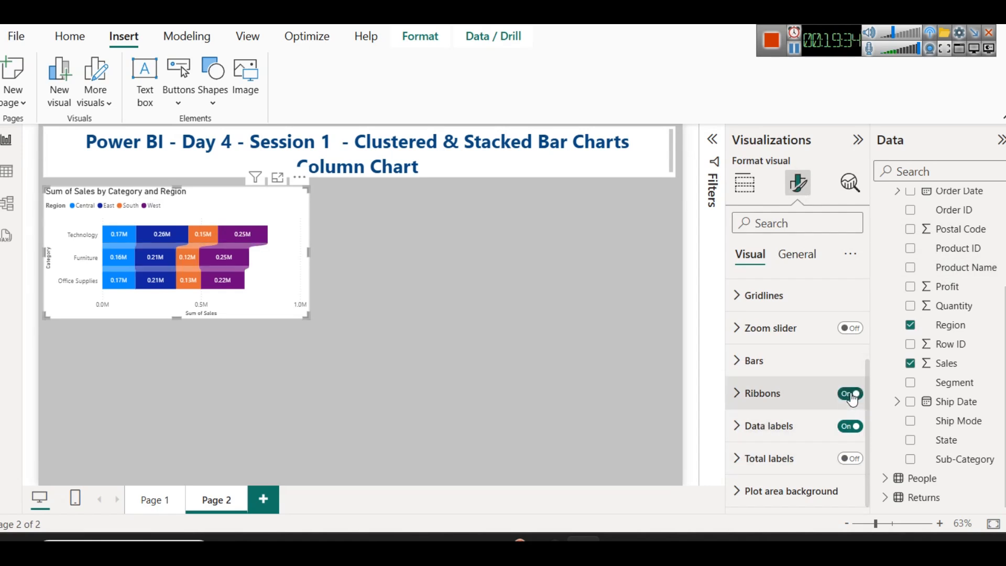
{"action": "left_click", "coordinate": [851, 395]}
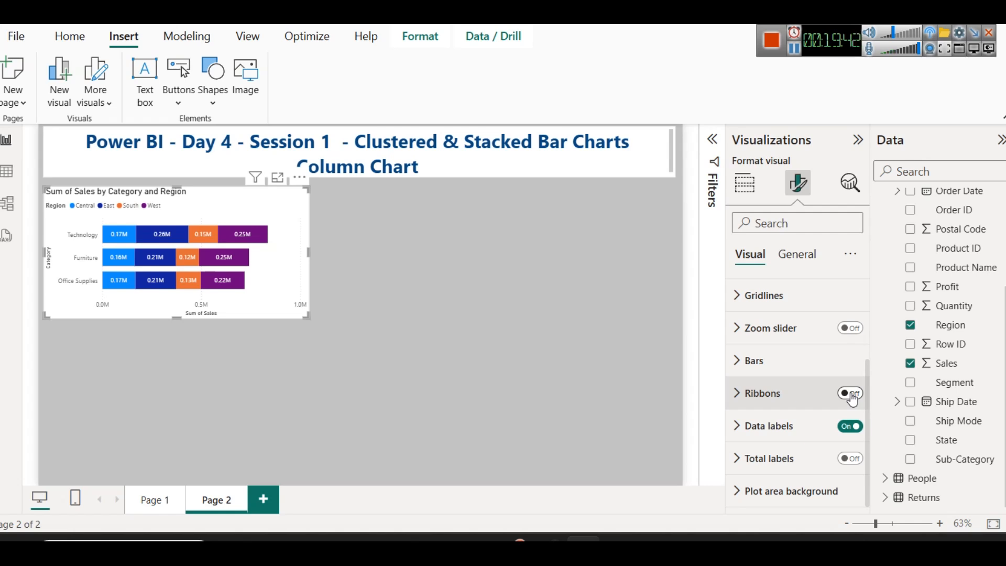
- Preview the ribbons again with the chart stretched taller, and revert both changes
{"action": "left_click", "coordinate": [851, 394]}
{"action": "left_click_drag", "start_coordinate": [176, 319], "coordinate": [189, 433]}
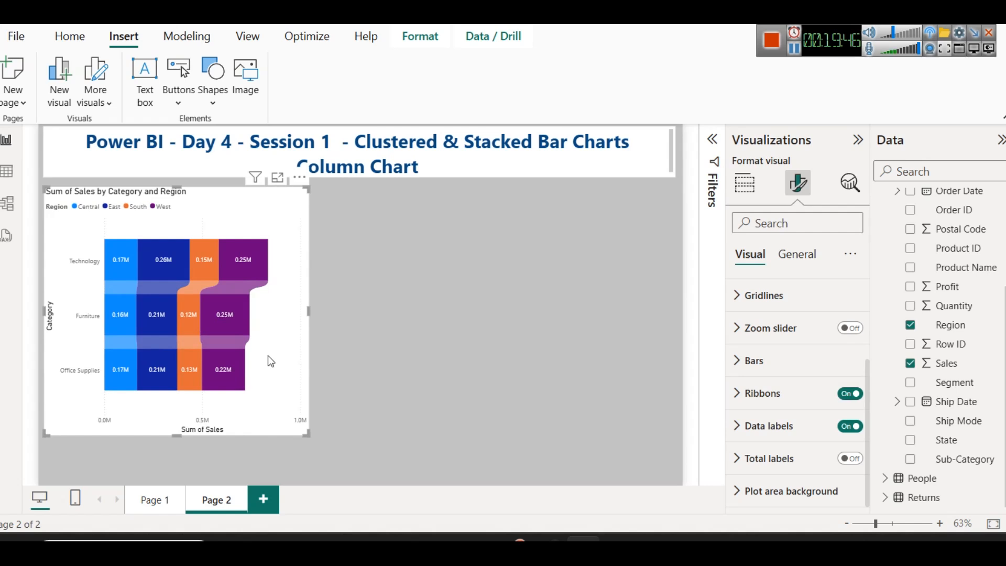
{"action": "key", "text": "ctrl+z"}
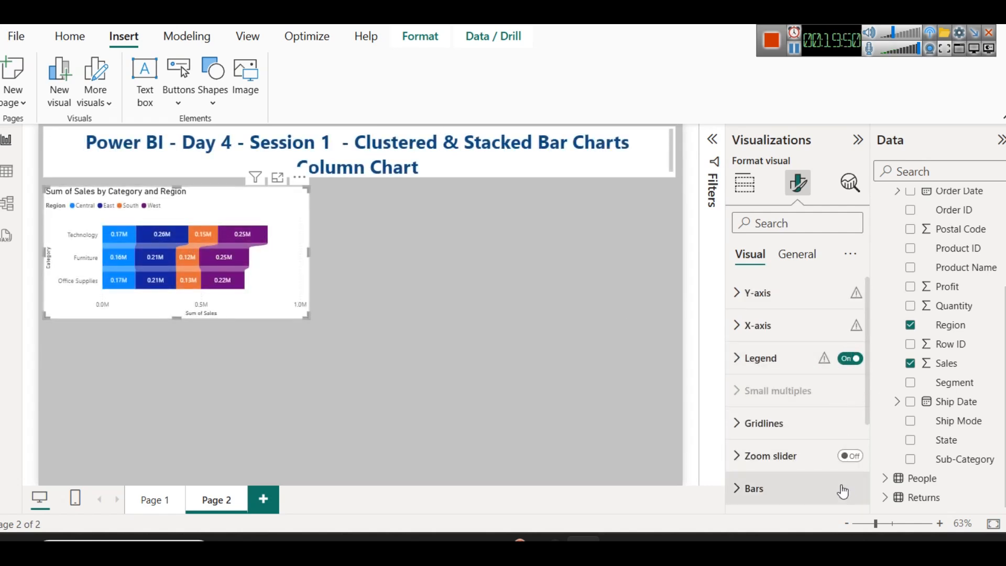
{"action": "scroll", "coordinate": [833, 472], "scroll_direction": "down", "scroll_amount": 3}
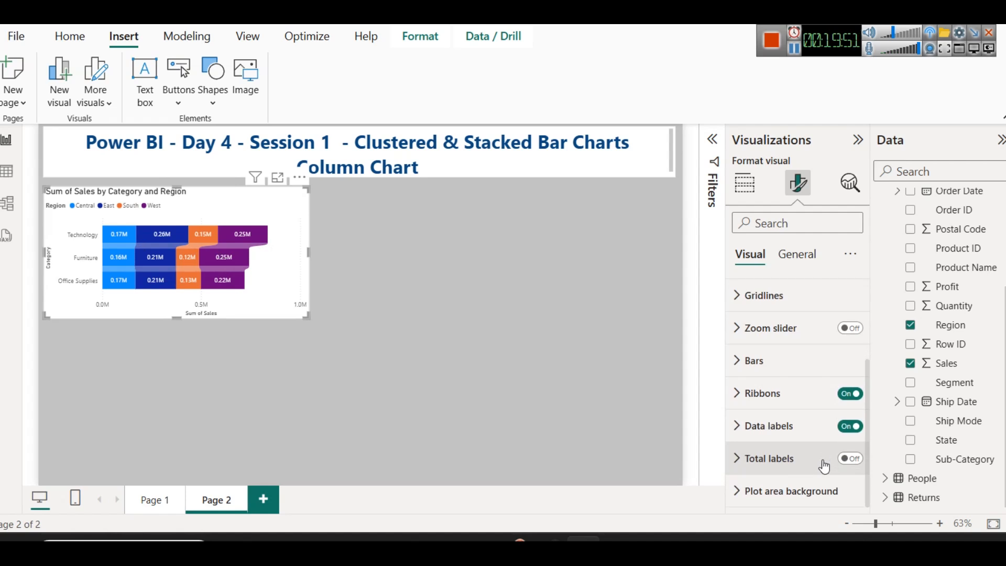
{"action": "left_click", "coordinate": [850, 394]}
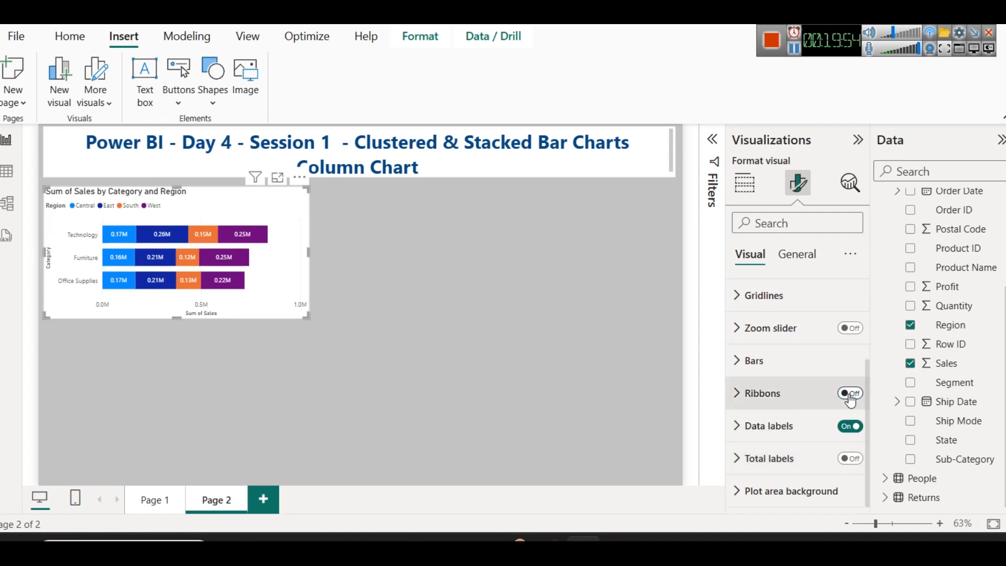
- Enlarge the stacked bar chart in focus mode and capture a screenshot of the chart area in Snipping Tool
{"action": "scroll", "coordinate": [822, 395], "scroll_direction": "up", "scroll_amount": 3}
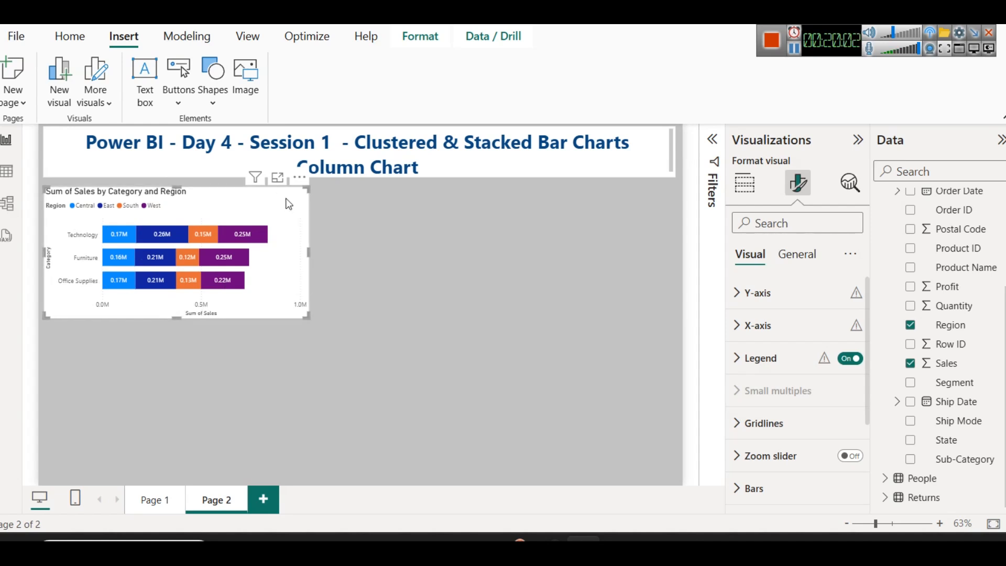
{"action": "left_click", "coordinate": [278, 178]}
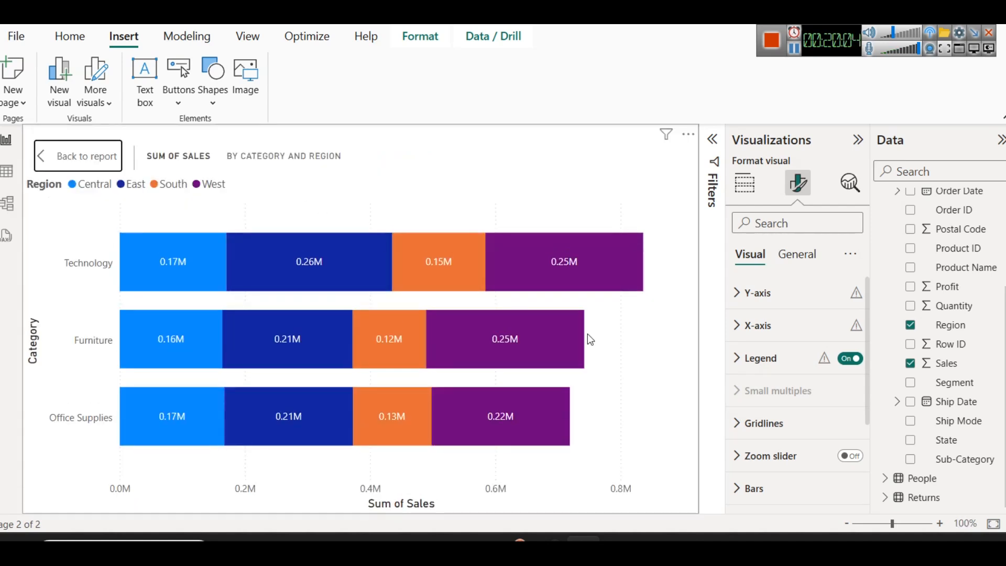
{"action": "key", "text": "super+shift+s"}
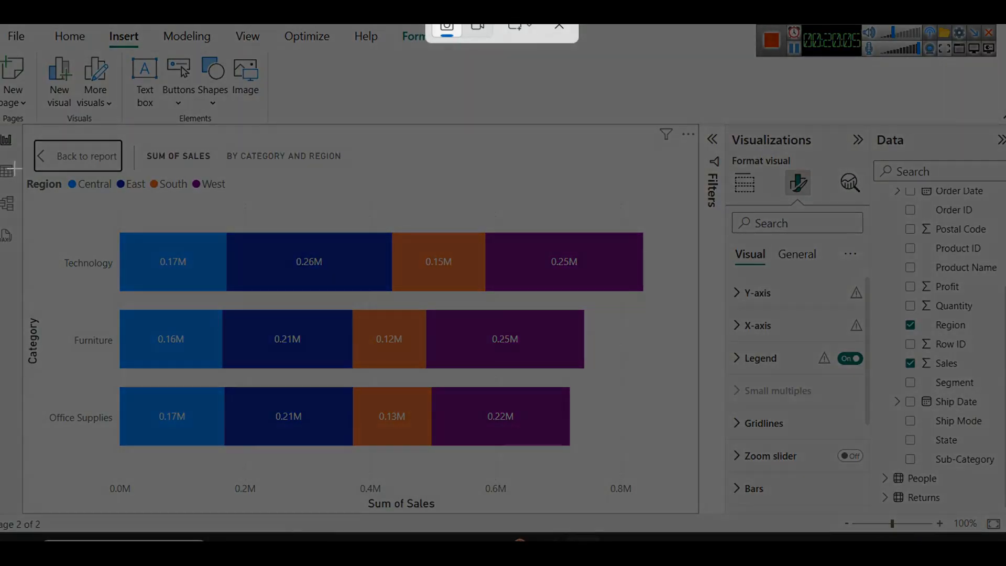
{"action": "left_click_drag", "start_coordinate": [21, 128], "coordinate": [679, 511]}
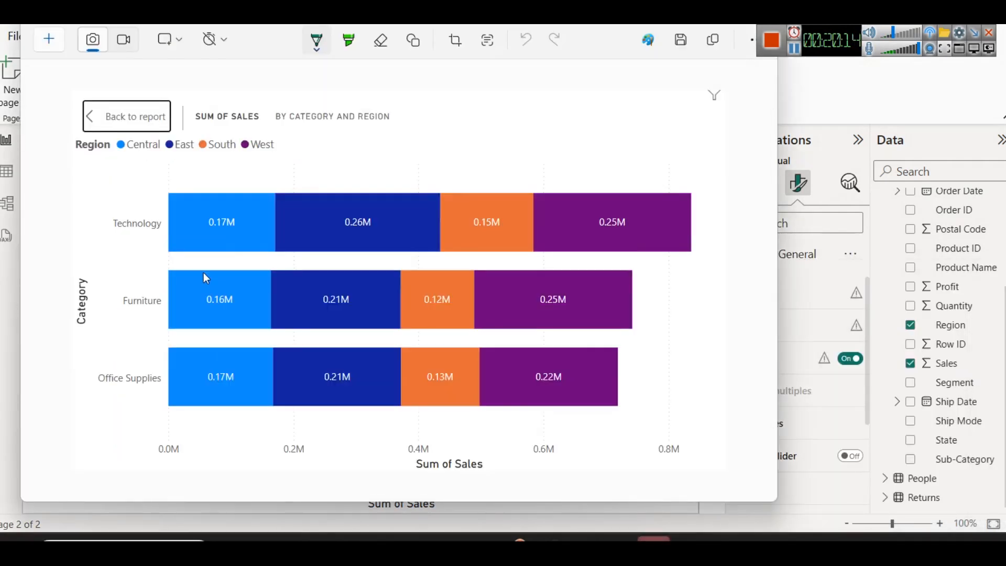
- Draw a green arrow from the vertical Category label to above the bars and handwrite "Y axis title" at its end
{"action": "mouse_move", "coordinate": [83, 283]}
{"action": "left_mouse_down"}
{"action": "mouse_move", "coordinate": [83, 269]}
{"action": "mouse_move", "coordinate": [362, 173]}
{"action": "mouse_move", "coordinate": [427, 162]}
{"action": "mouse_move", "coordinate": [433, 178]}
{"action": "left_mouse_up"}
{"action": "left_click_drag", "start_coordinate": [455, 122], "coordinate": [465, 135]}
{"action": "mouse_move", "coordinate": [469, 121]}
{"action": "left_mouse_down"}
{"action": "mouse_move", "coordinate": [467, 150]}
{"action": "mouse_move", "coordinate": [520, 147]}
{"action": "mouse_move", "coordinate": [530, 134]}
{"action": "mouse_move", "coordinate": [528, 151]}
{"action": "left_mouse_up"}
{"action": "left_click", "coordinate": [510, 94]}
{"action": "mouse_move", "coordinate": [574, 106]}
{"action": "left_mouse_down"}
{"action": "mouse_move", "coordinate": [575, 142]}
{"action": "mouse_move", "coordinate": [582, 124]}
{"action": "mouse_move", "coordinate": [602, 139]}
{"action": "left_mouse_up"}
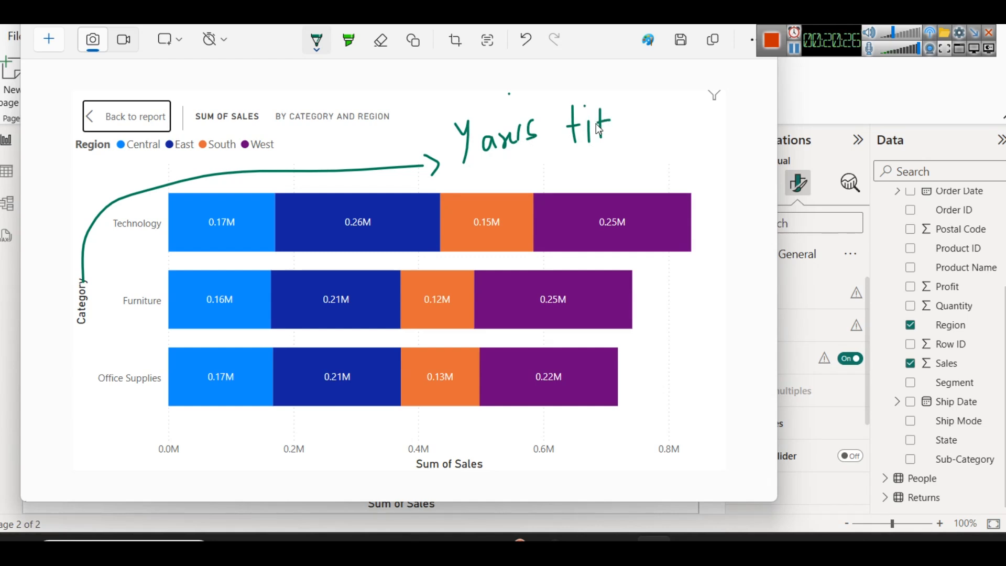
{"action": "left_click_drag", "start_coordinate": [620, 111], "coordinate": [618, 142]}
{"action": "left_click_drag", "start_coordinate": [623, 133], "coordinate": [633, 141]}
- Circle the Category and Sum of Sales axis titles in green and write "Title" beside the Sum of Sales one
{"action": "mouse_move", "coordinate": [82, 282]}
{"action": "left_mouse_down"}
{"action": "mouse_move", "coordinate": [94, 309]}
{"action": "mouse_move", "coordinate": [80, 334]}
{"action": "left_mouse_up"}
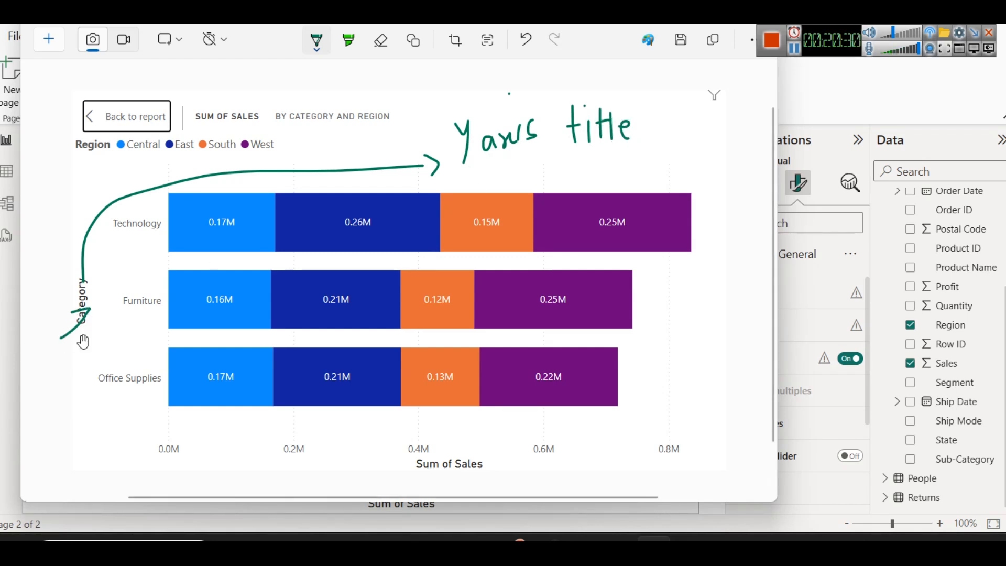
{"action": "left_click_drag", "start_coordinate": [82, 263], "coordinate": [89, 333]}
{"action": "mouse_move", "coordinate": [410, 481]}
{"action": "left_mouse_down"}
{"action": "mouse_move", "coordinate": [507, 461]}
{"action": "mouse_move", "coordinate": [414, 452]}
{"action": "mouse_move", "coordinate": [418, 474]}
{"action": "left_mouse_up"}
{"action": "mouse_move", "coordinate": [495, 478]}
{"action": "left_mouse_down"}
{"action": "mouse_move", "coordinate": [563, 478]}
{"action": "mouse_move", "coordinate": [587, 467]}
{"action": "mouse_move", "coordinate": [602, 483]}
{"action": "mouse_move", "coordinate": [617, 470]}
{"action": "mouse_move", "coordinate": [639, 475]}
{"action": "left_mouse_up"}
{"action": "left_click", "coordinate": [601, 462]}
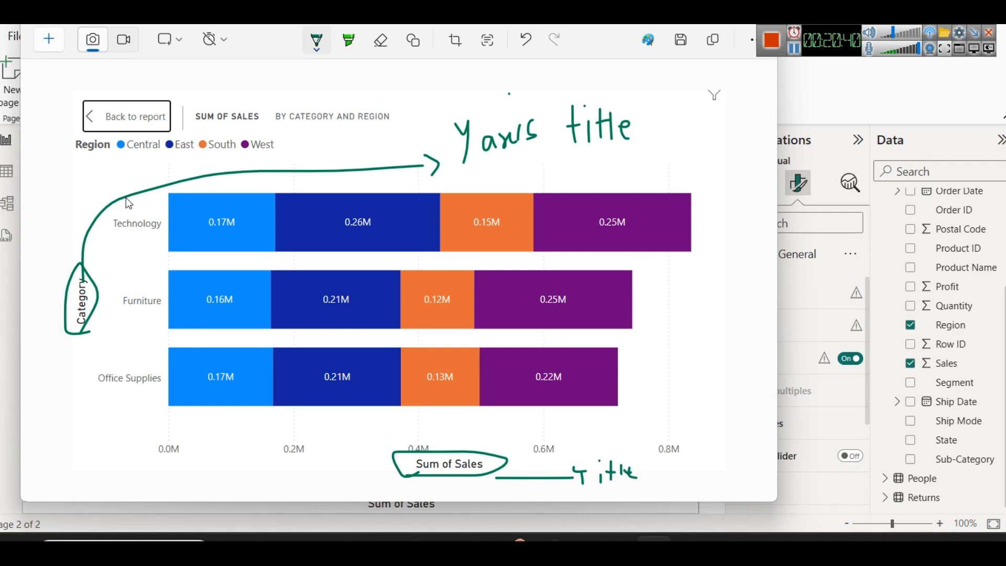
- Outline the category names in blue pen with the note "value", box the X-axis values, and return to the Power BI report
{"action": "mouse_move", "coordinate": [129, 203]}
{"action": "left_mouse_down"}
{"action": "mouse_move", "coordinate": [63, 348]}
{"action": "mouse_move", "coordinate": [218, 299]}
{"action": "mouse_move", "coordinate": [122, 257]}
{"action": "left_mouse_up"}
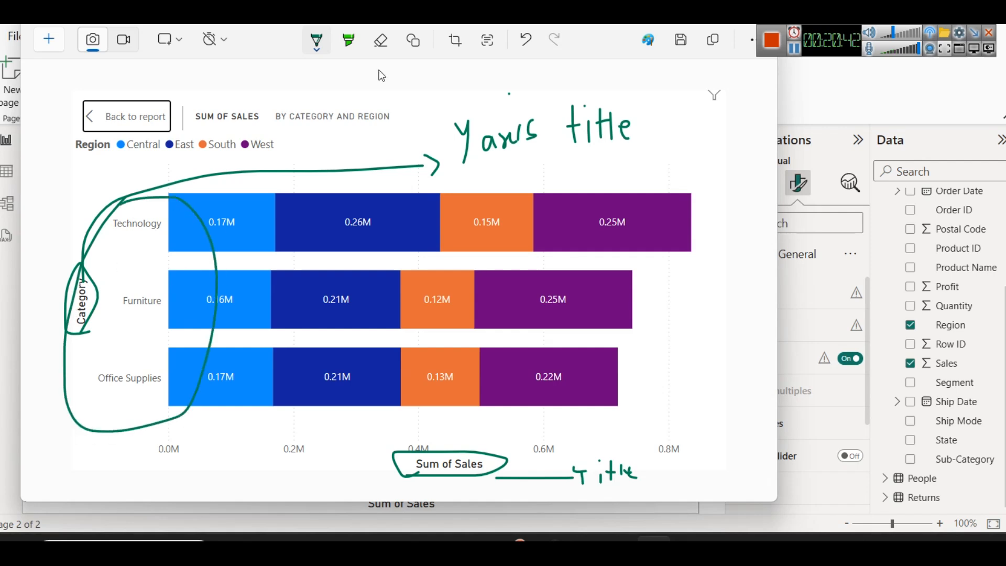
{"action": "key", "text": "ctrl+z"}
{"action": "left_click", "coordinate": [317, 44]}
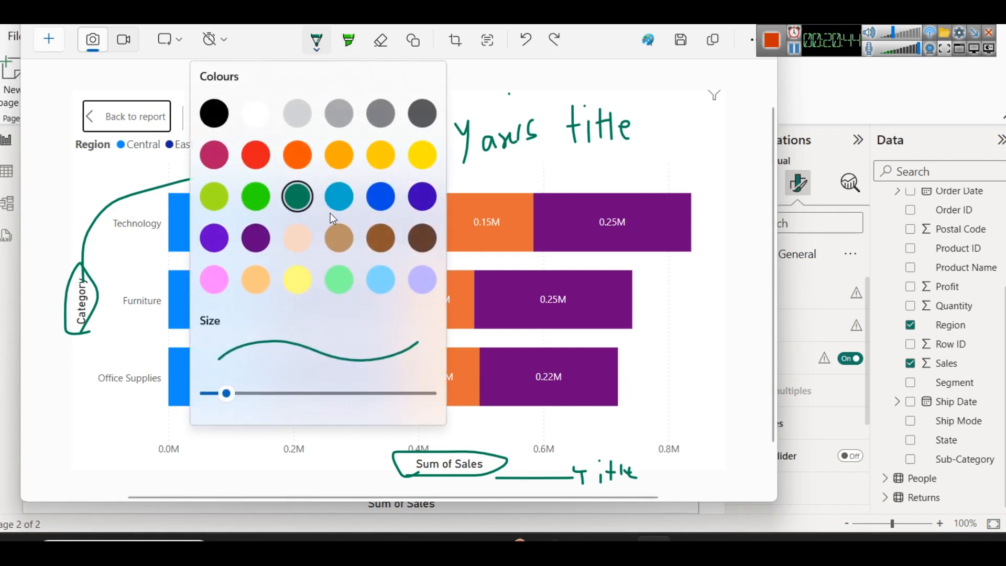
{"action": "left_click", "coordinate": [337, 193]}
{"action": "mouse_move", "coordinate": [111, 226]}
{"action": "left_mouse_down"}
{"action": "mouse_move", "coordinate": [109, 333]}
{"action": "mouse_move", "coordinate": [94, 388]}
{"action": "mouse_move", "coordinate": [176, 389]}
{"action": "left_mouse_up"}
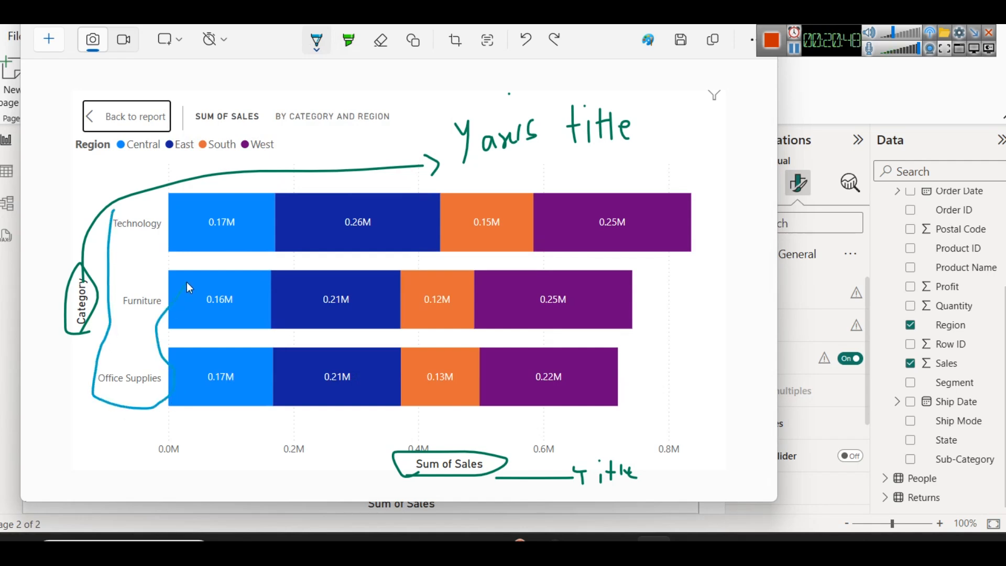
{"action": "mouse_move", "coordinate": [158, 251]}
{"action": "left_mouse_down"}
{"action": "mouse_move", "coordinate": [348, 147]}
{"action": "mouse_move", "coordinate": [399, 112]}
{"action": "mouse_move", "coordinate": [405, 96]}
{"action": "mouse_move", "coordinate": [421, 106]}
{"action": "mouse_move", "coordinate": [437, 97]}
{"action": "left_mouse_up"}
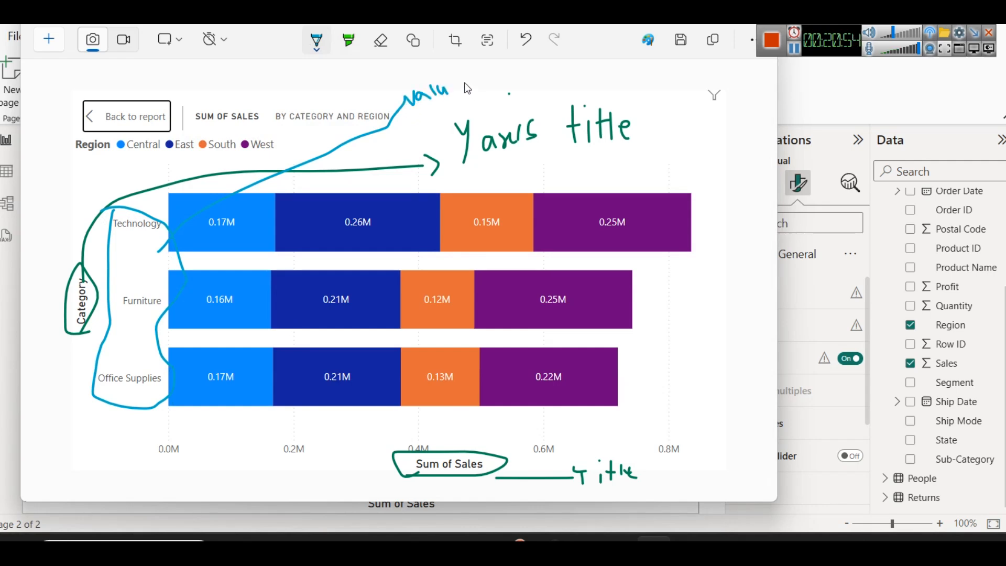
{"action": "left_click_drag", "start_coordinate": [458, 90], "coordinate": [466, 94]}
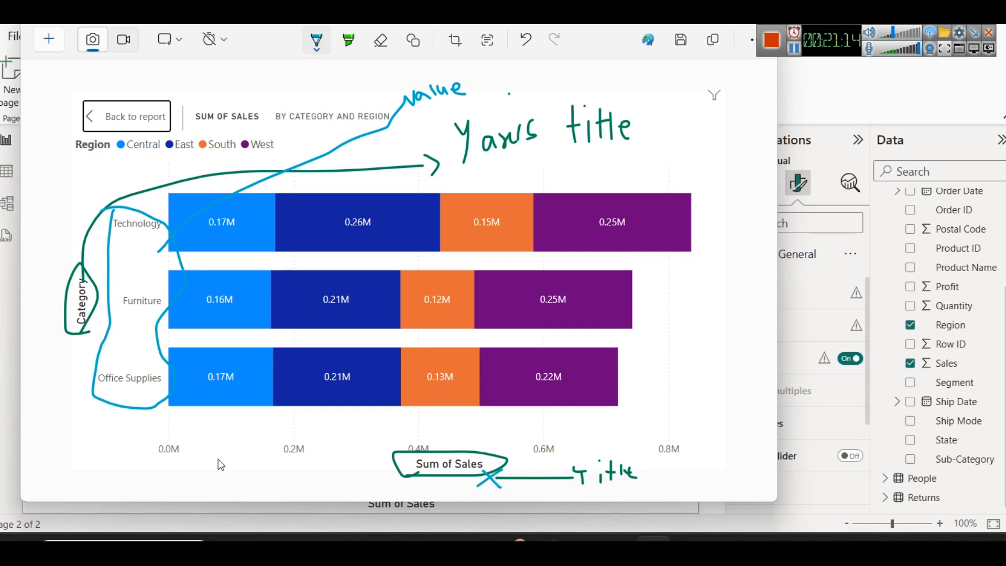
{"action": "mouse_move", "coordinate": [155, 461]}
{"action": "left_mouse_down"}
{"action": "mouse_move", "coordinate": [710, 465]}
{"action": "mouse_move", "coordinate": [648, 445]}
{"action": "mouse_move", "coordinate": [156, 434]}
{"action": "left_mouse_up"}
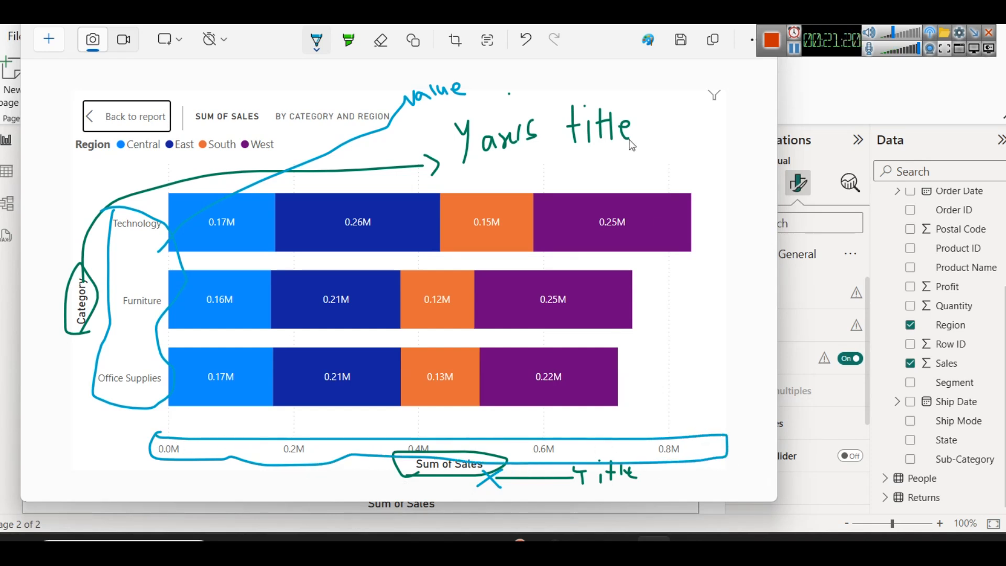
{"action": "left_click", "coordinate": [688, 13]}
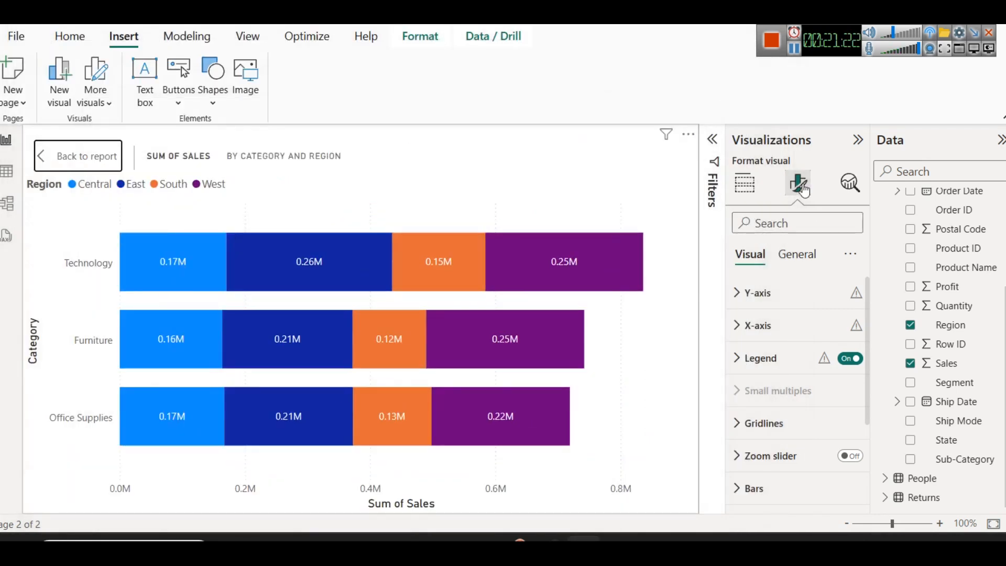
- Preview the chart without its Y-axis title and without its Y-axis values, turning each back on
{"action": "left_click", "coordinate": [740, 294]}
{"action": "scroll", "coordinate": [753, 366], "scroll_direction": "down", "scroll_amount": 3}
{"action": "scroll", "coordinate": [776, 346], "scroll_direction": "up", "scroll_amount": 3}
{"action": "left_click", "coordinate": [773, 333]}
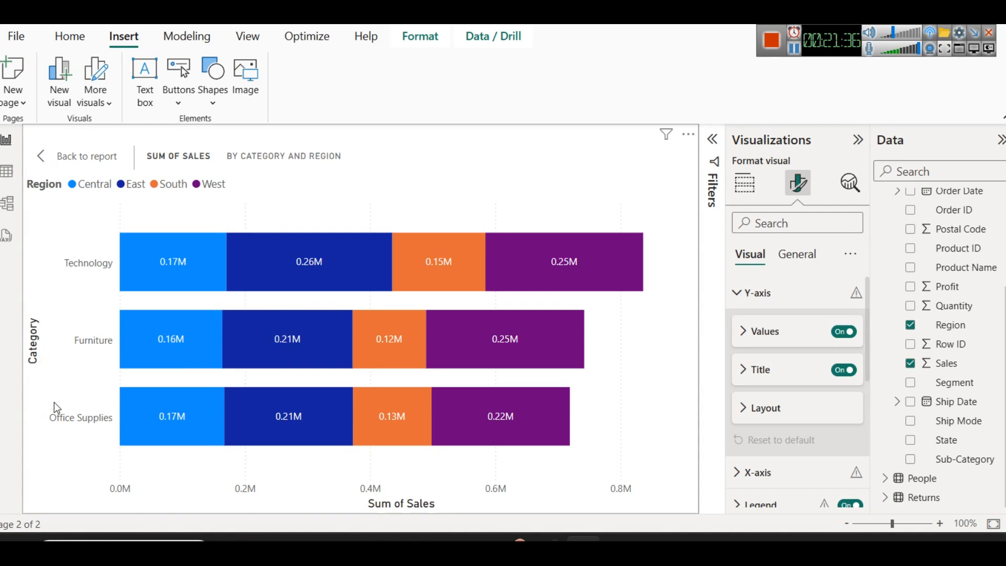
{"action": "left_click", "coordinate": [842, 372]}
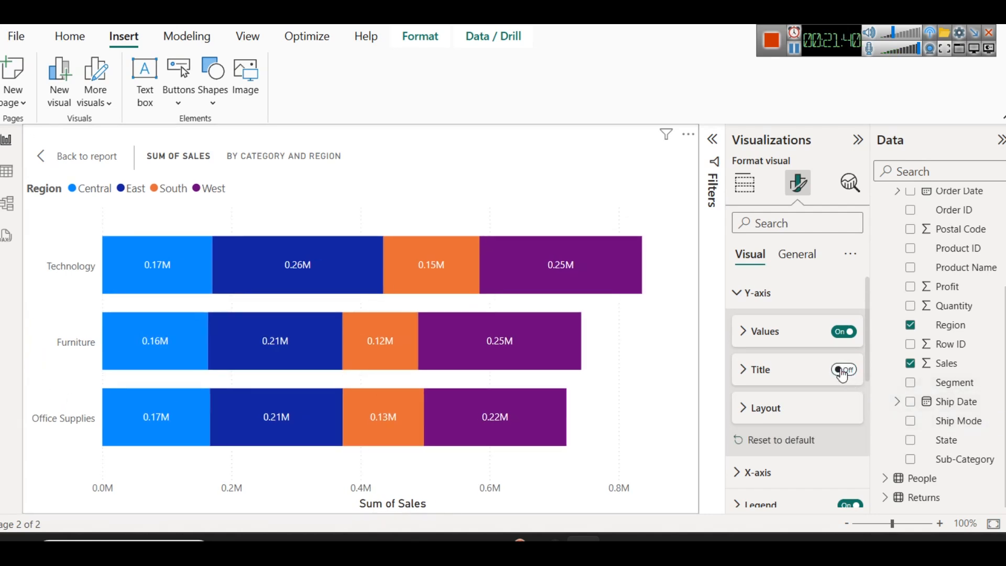
{"action": "left_click", "coordinate": [842, 371]}
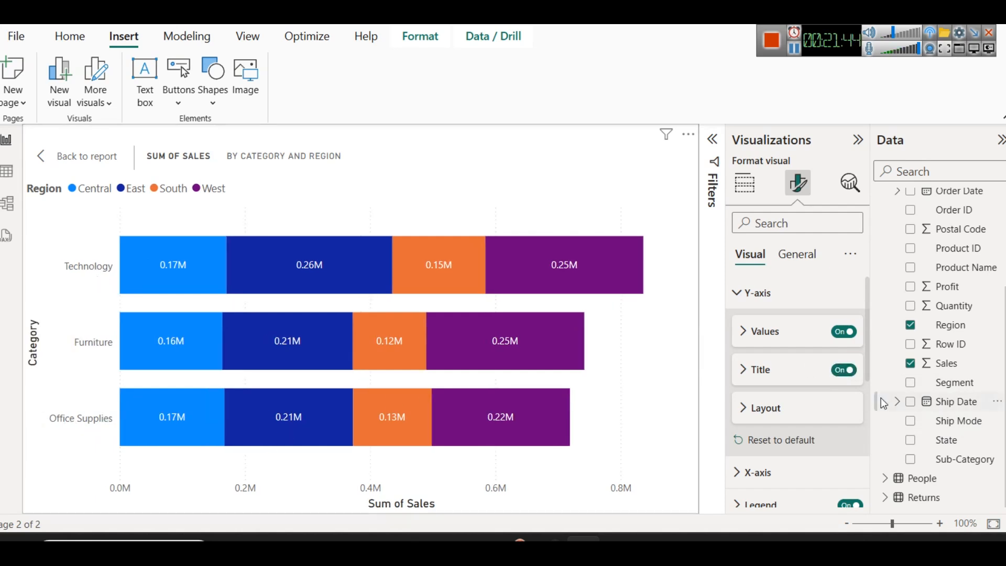
{"action": "left_click", "coordinate": [849, 334]}
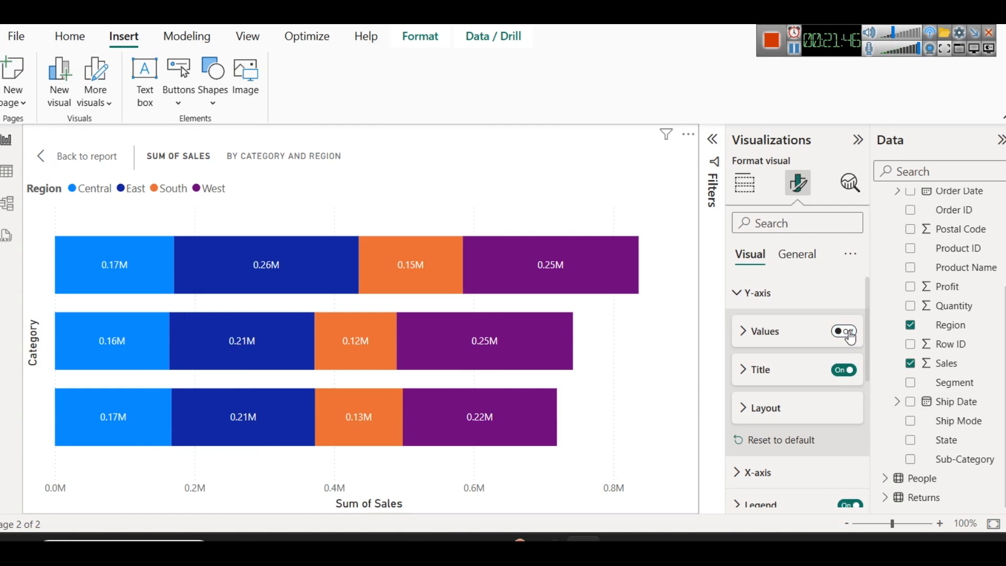
{"action": "left_click", "coordinate": [849, 334]}
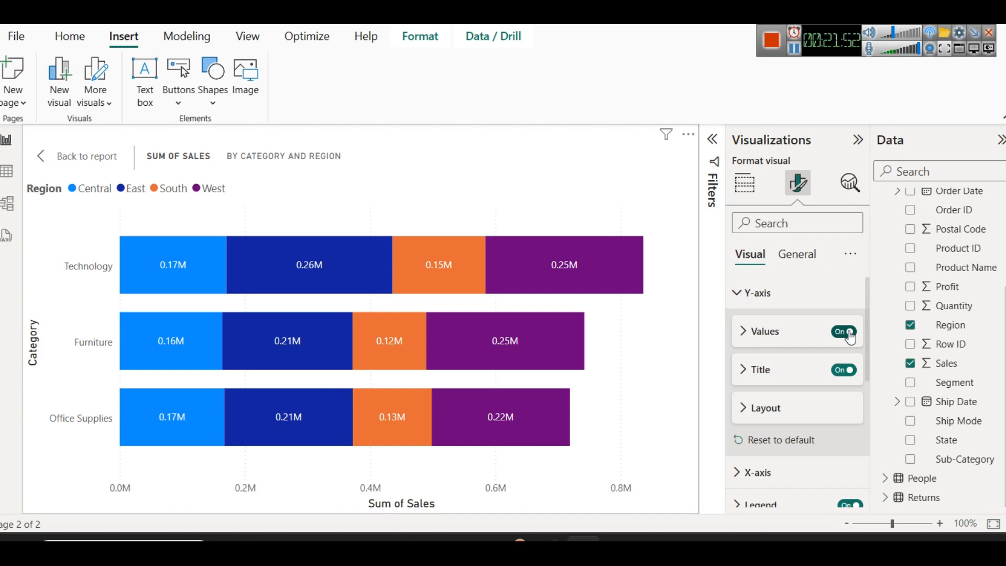
- Set the Y-axis values' colour to dark purple and their font size to 12
{"action": "left_click", "coordinate": [757, 331]}
{"action": "scroll", "coordinate": [779, 356], "scroll_direction": "down", "scroll_amount": 2}
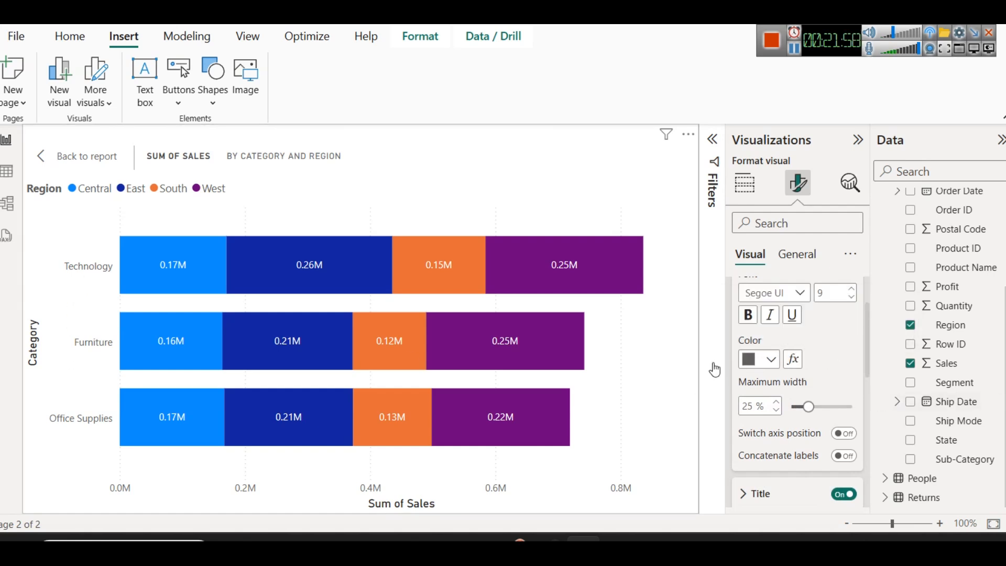
{"action": "scroll", "coordinate": [759, 335], "scroll_direction": "up", "scroll_amount": 2}
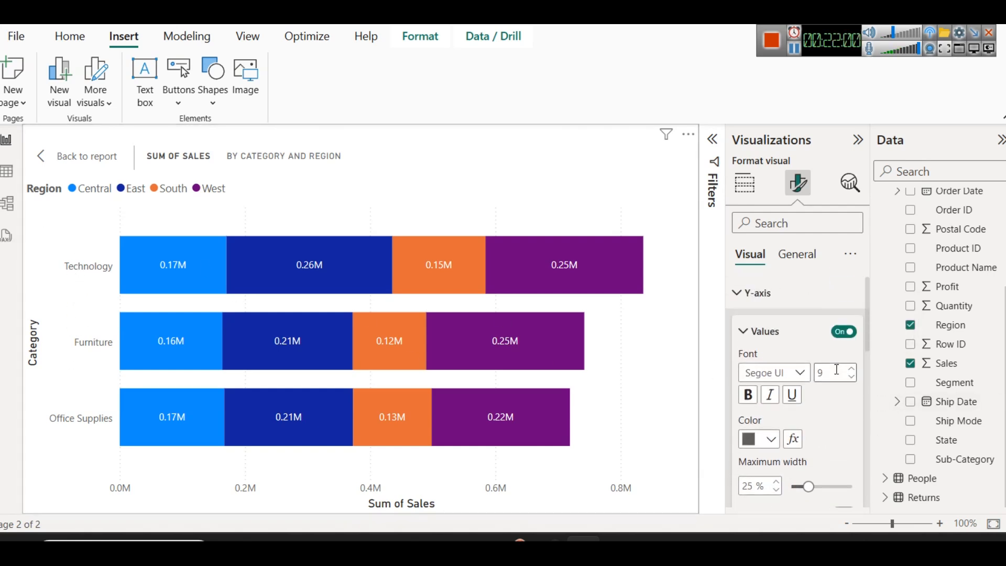
{"action": "scroll", "coordinate": [770, 388], "scroll_direction": "down", "scroll_amount": 2}
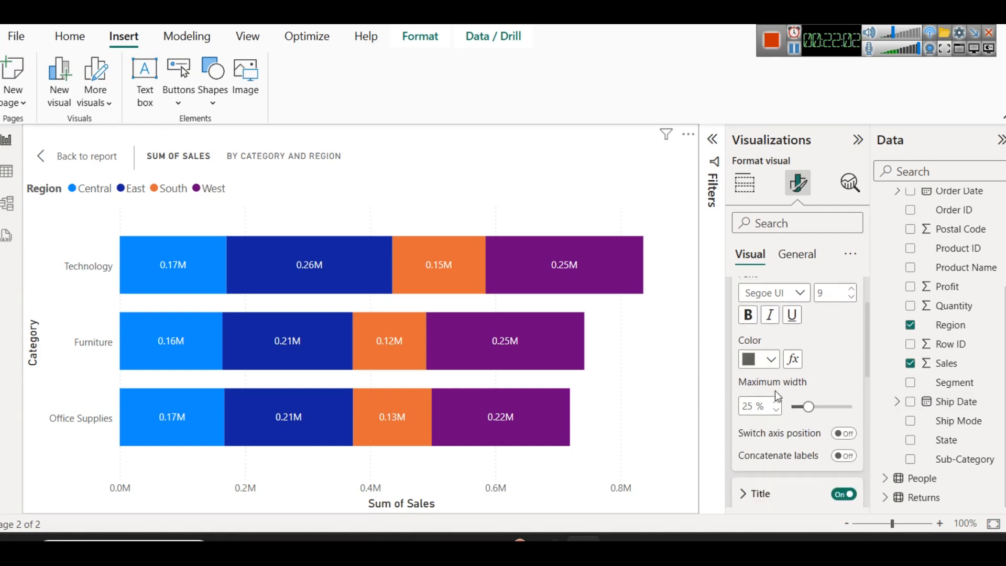
{"action": "left_click", "coordinate": [770, 360]}
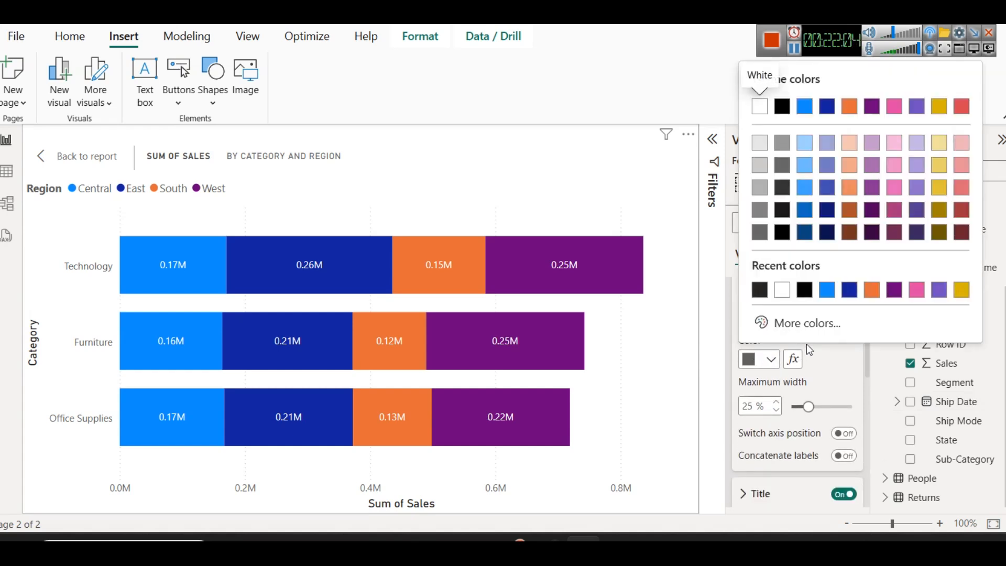
{"action": "left_click", "coordinate": [917, 233]}
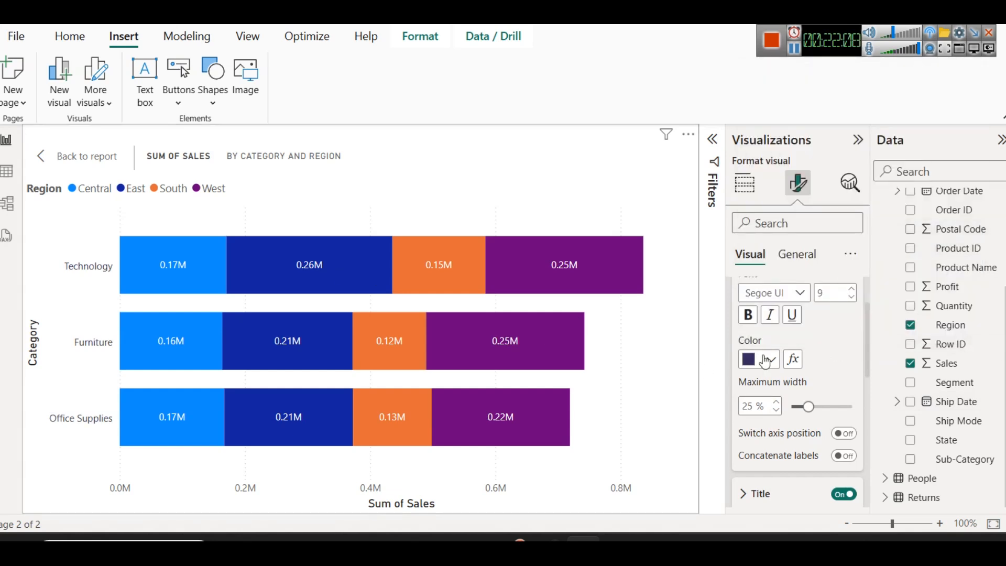
{"action": "scroll", "coordinate": [811, 359], "scroll_direction": "up", "scroll_amount": 2}
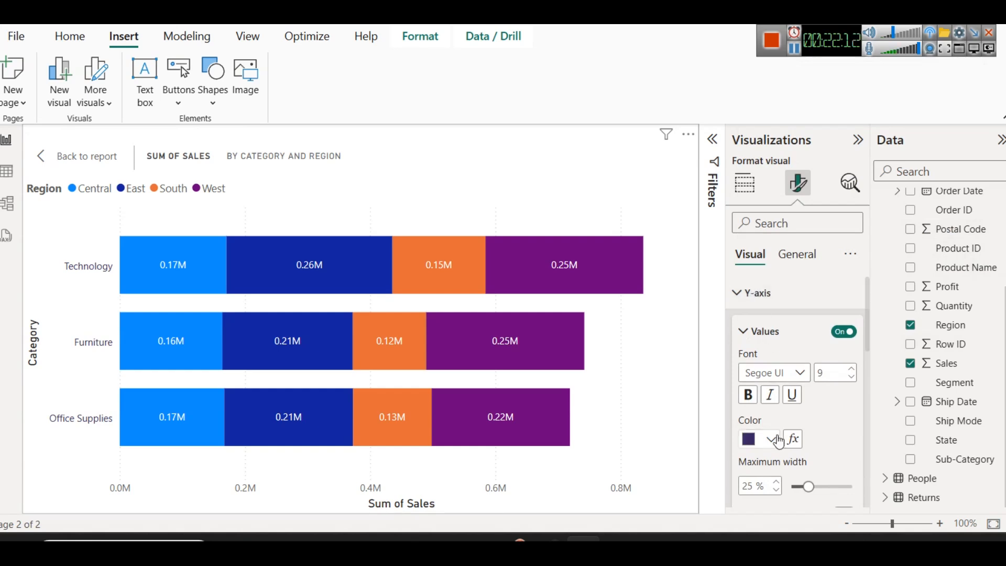
{"action": "left_click", "coordinate": [853, 371]}
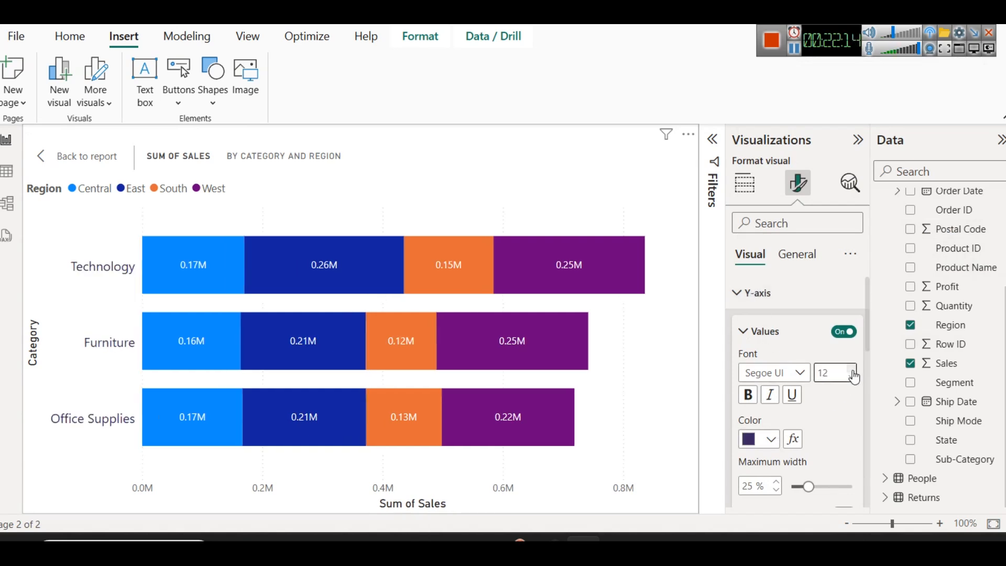
- Make the Y-axis values bold, italic and underlined at font size 9, and return from focus mode to the report
{"action": "left_click", "coordinate": [748, 395]}
{"action": "left_click", "coordinate": [774, 405]}
{"action": "left_click", "coordinate": [792, 396]}
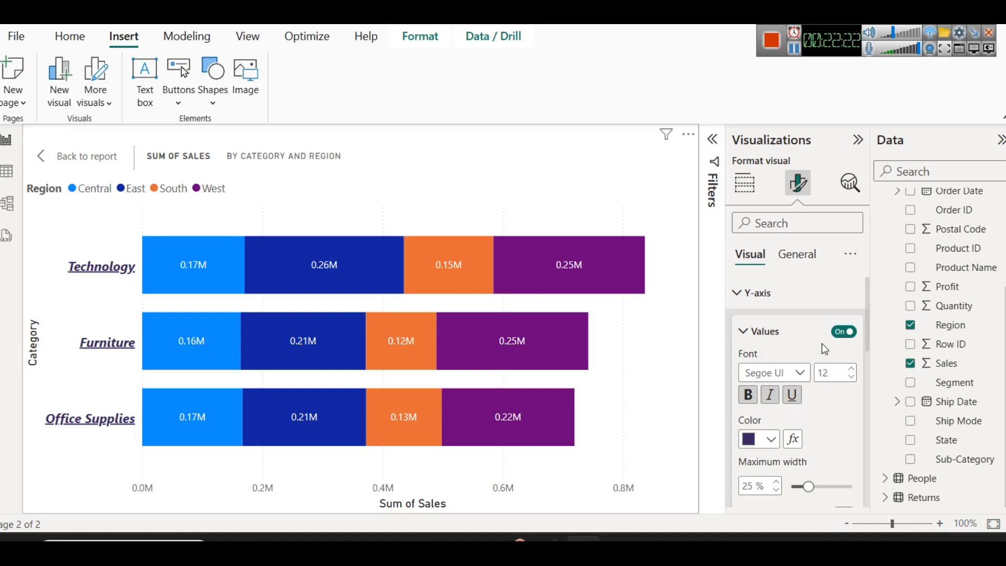
{"action": "left_click", "coordinate": [851, 378]}
{"action": "left_click", "coordinate": [851, 378]}
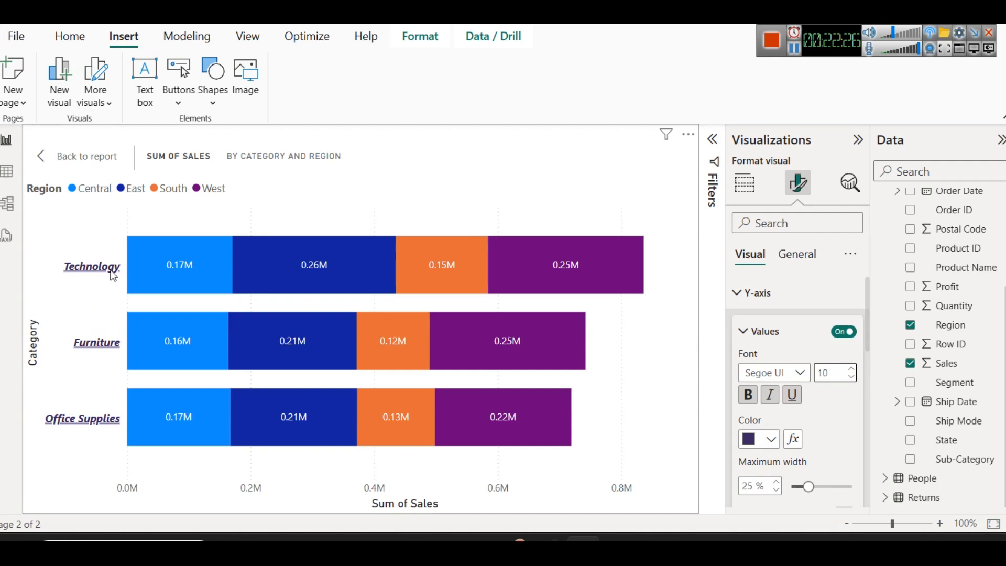
{"action": "left_click", "coordinate": [84, 165]}
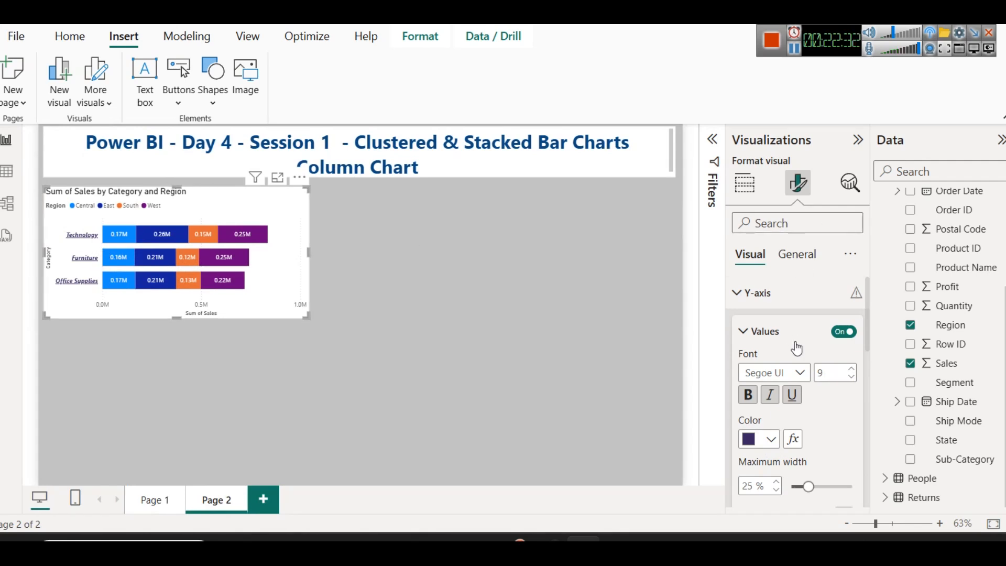
- Format the Y-axis title in bold, font size 12 and dark red
{"action": "left_click", "coordinate": [760, 343]}
{"action": "left_click", "coordinate": [759, 369]}
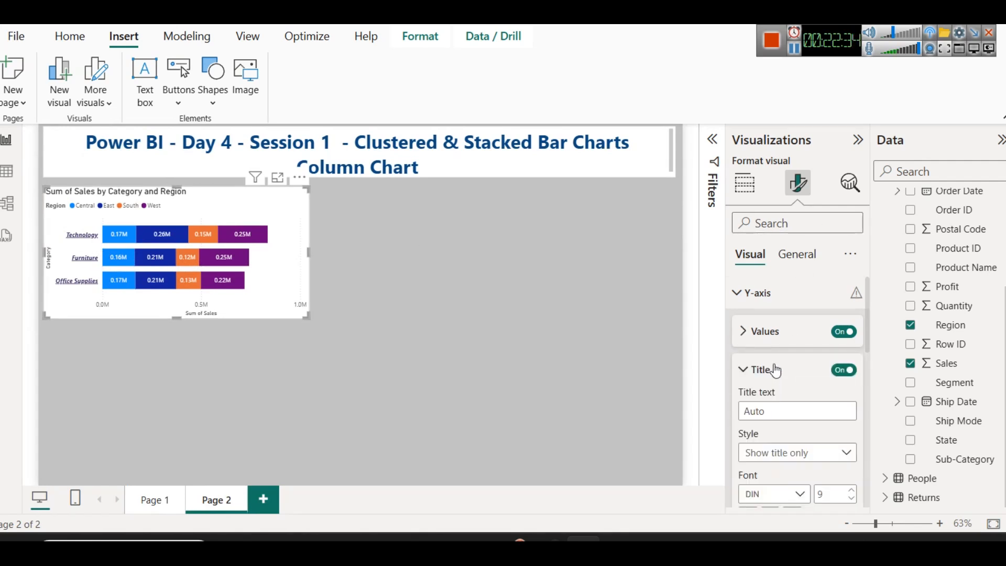
{"action": "left_click", "coordinate": [851, 411]}
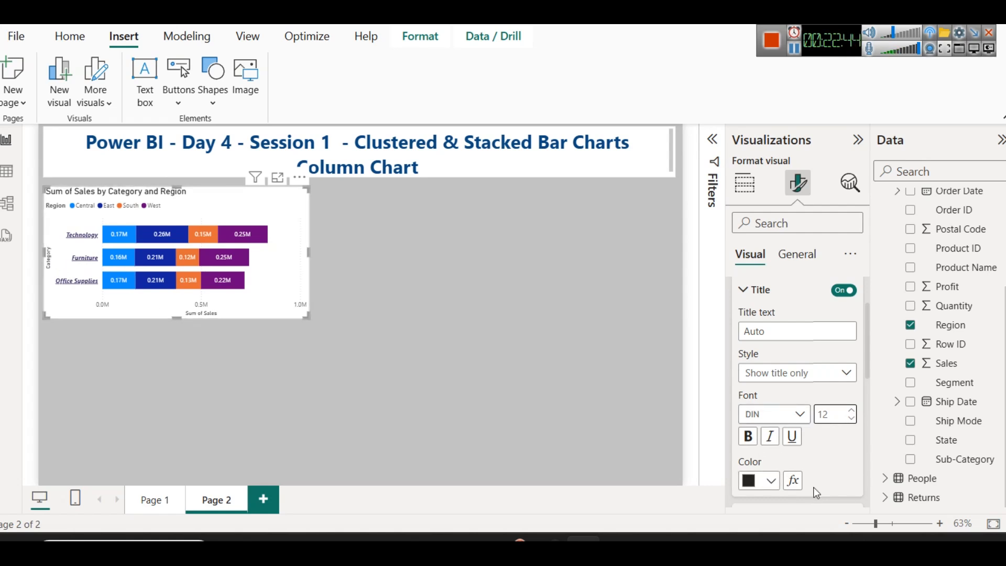
{"action": "left_click", "coordinate": [748, 437]}
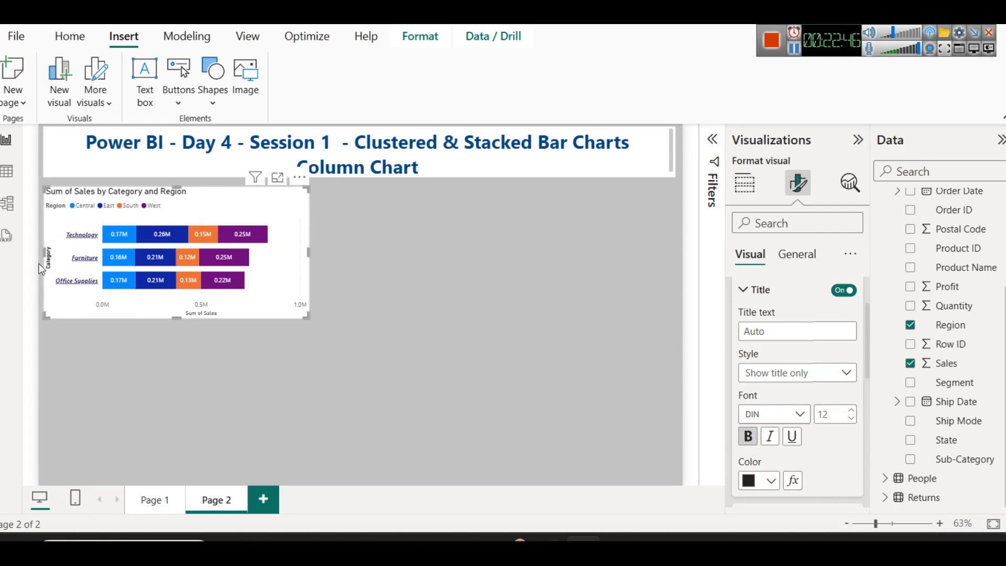
{"action": "left_click", "coordinate": [771, 485]}
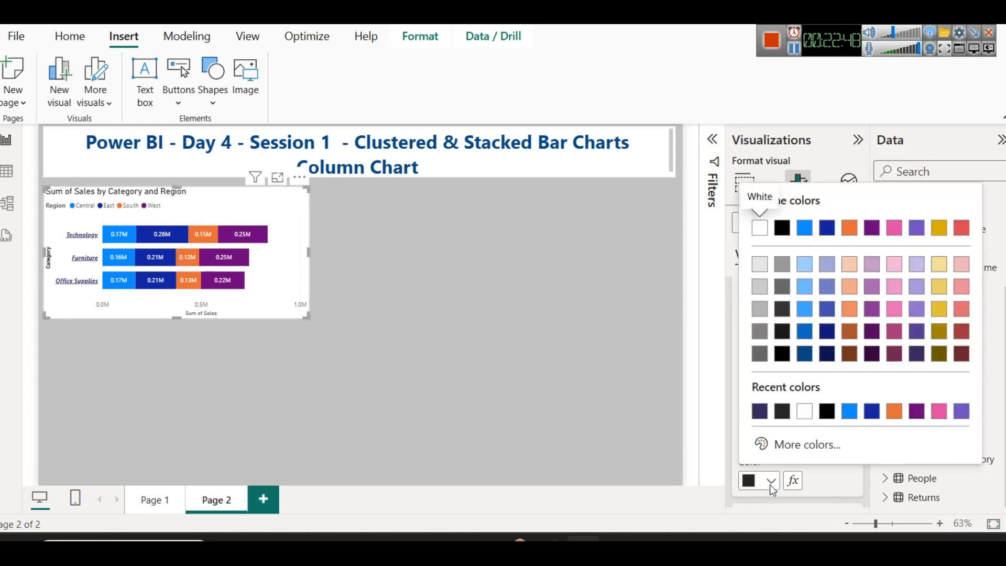
{"action": "left_click", "coordinate": [961, 354]}
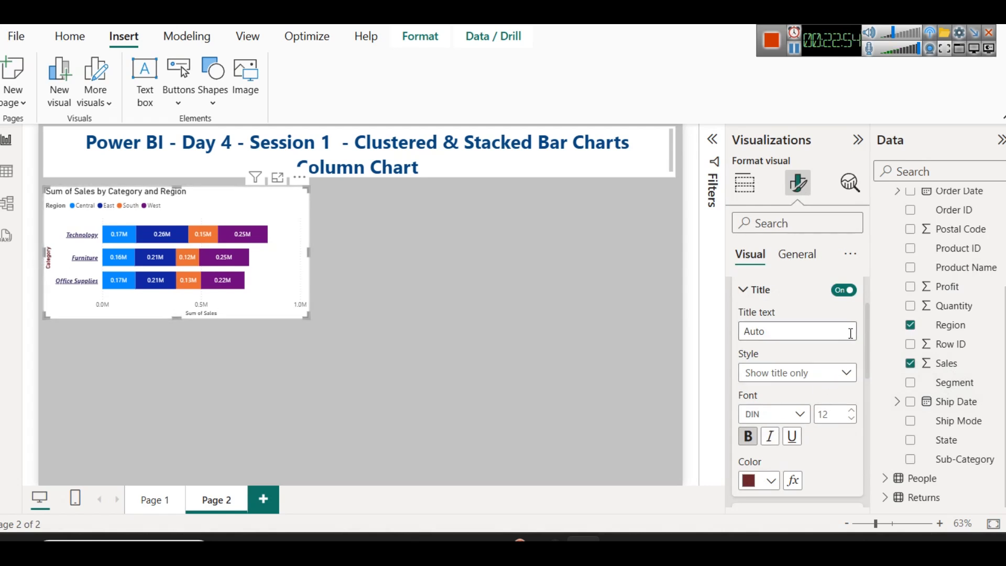
- Preview the chart without the formatted Y-axis title, restore it, and collapse the title settings
{"action": "left_click", "coordinate": [840, 291]}
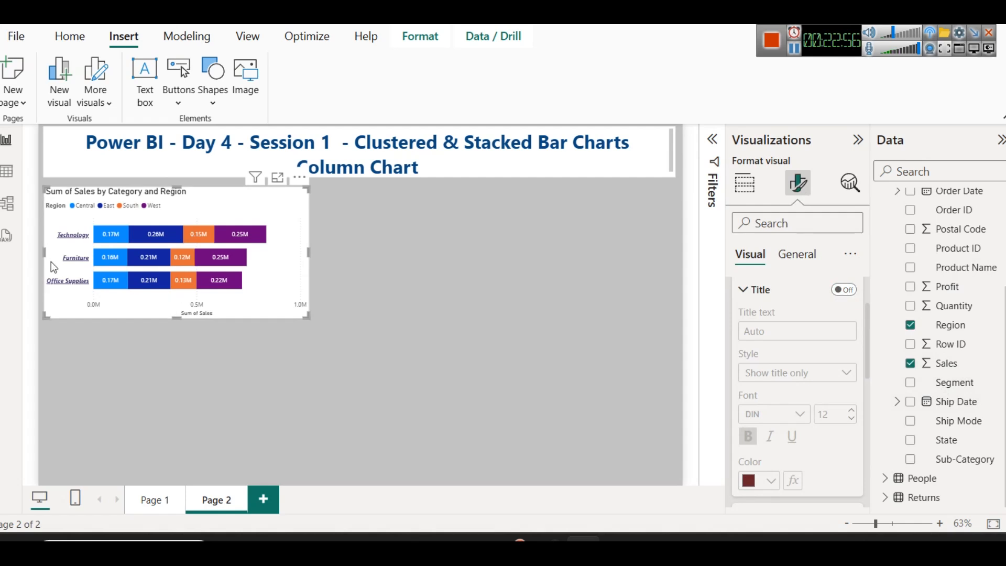
{"action": "left_click", "coordinate": [843, 290]}
{"action": "left_click", "coordinate": [754, 291]}
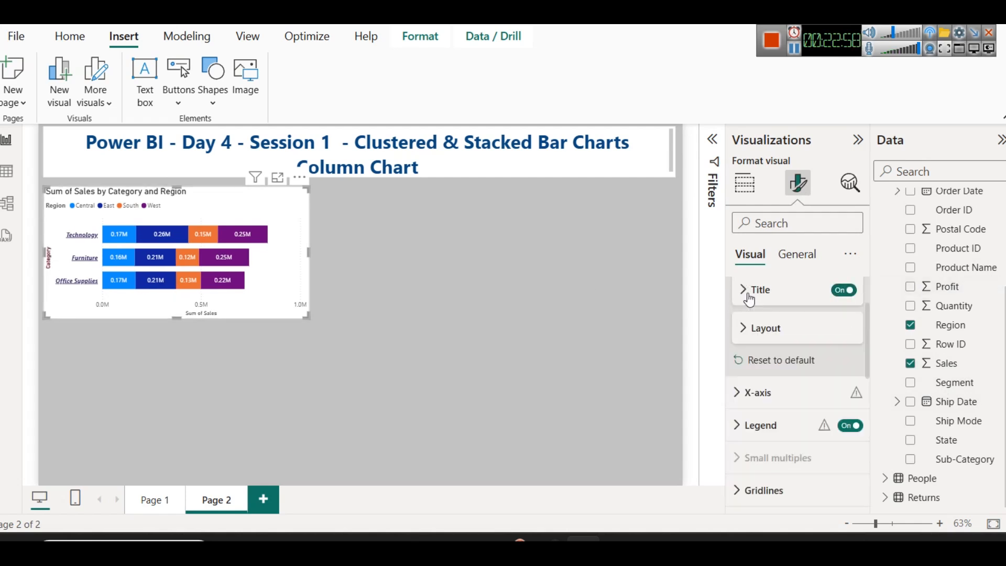
- Collapse the Y-axis settings and set the X-axis values' colour to dark blue
{"action": "scroll", "coordinate": [751, 315], "scroll_direction": "up", "scroll_amount": 2}
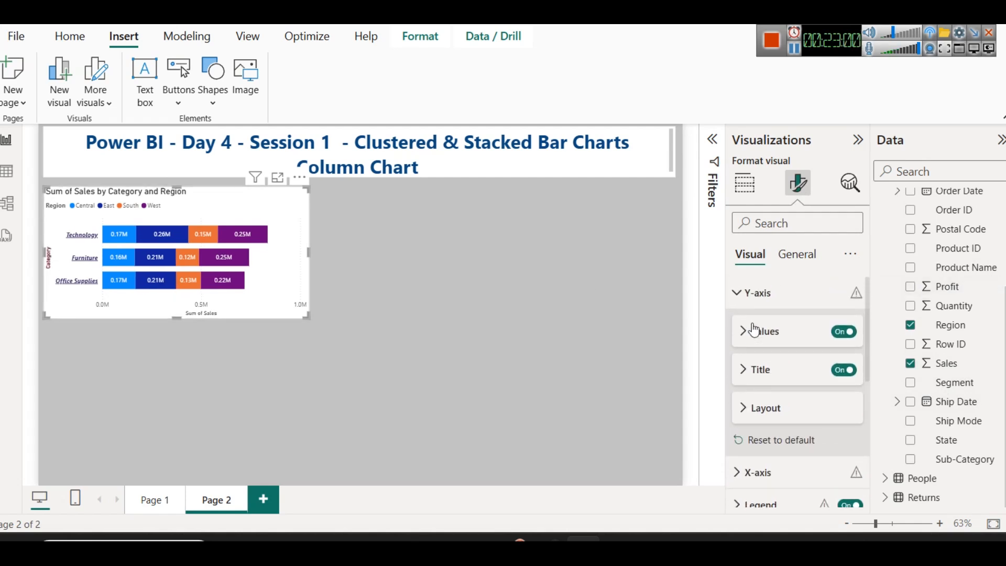
{"action": "left_click", "coordinate": [745, 296]}
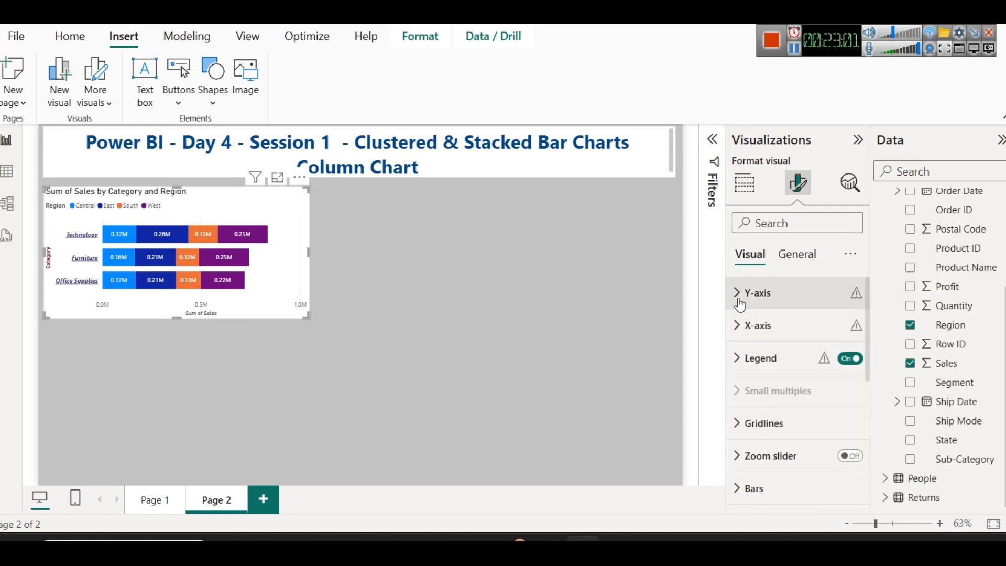
{"action": "left_click", "coordinate": [767, 328]}
{"action": "scroll", "coordinate": [788, 376], "scroll_direction": "down", "scroll_amount": 3}
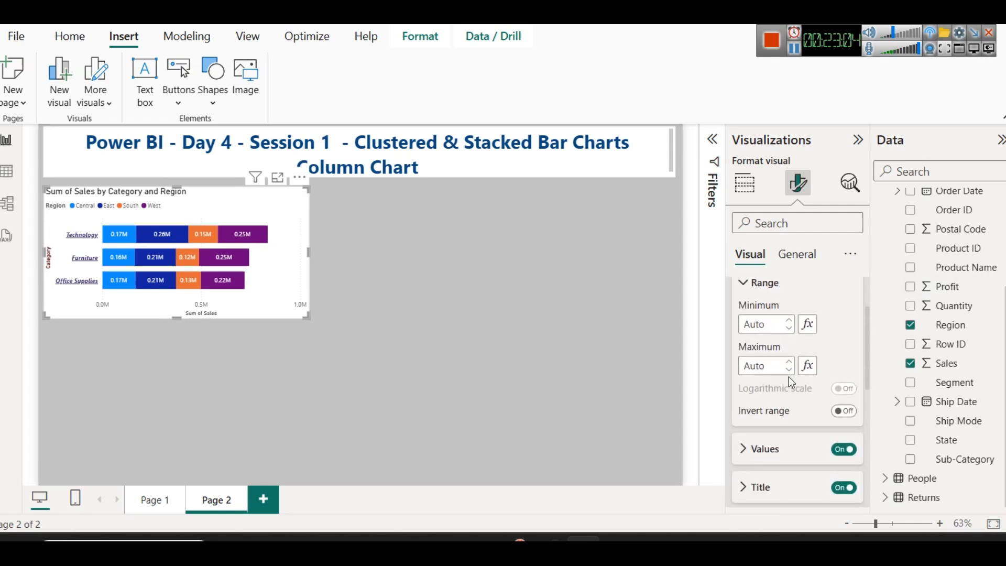
{"action": "left_click", "coordinate": [769, 377]}
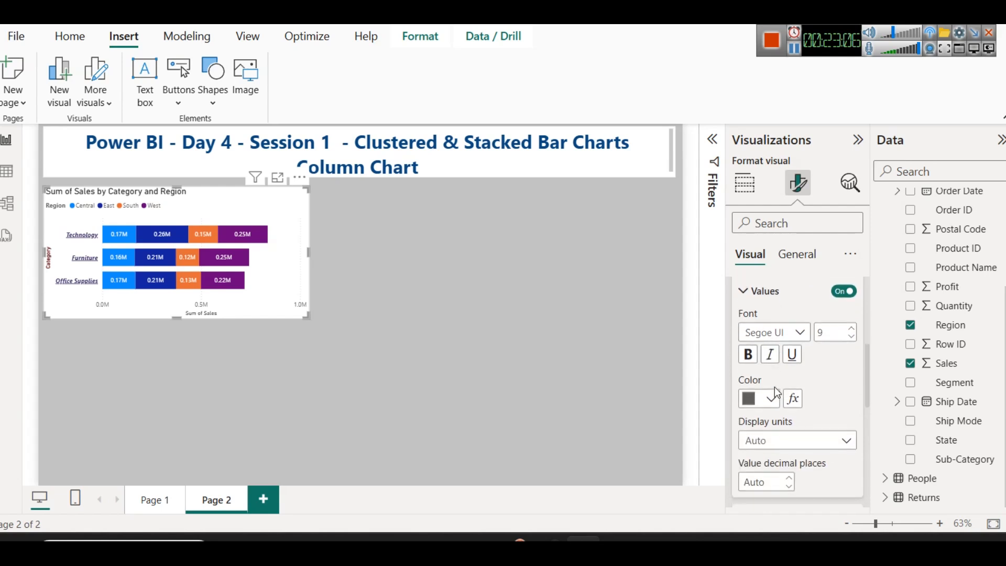
{"action": "left_click", "coordinate": [772, 407]}
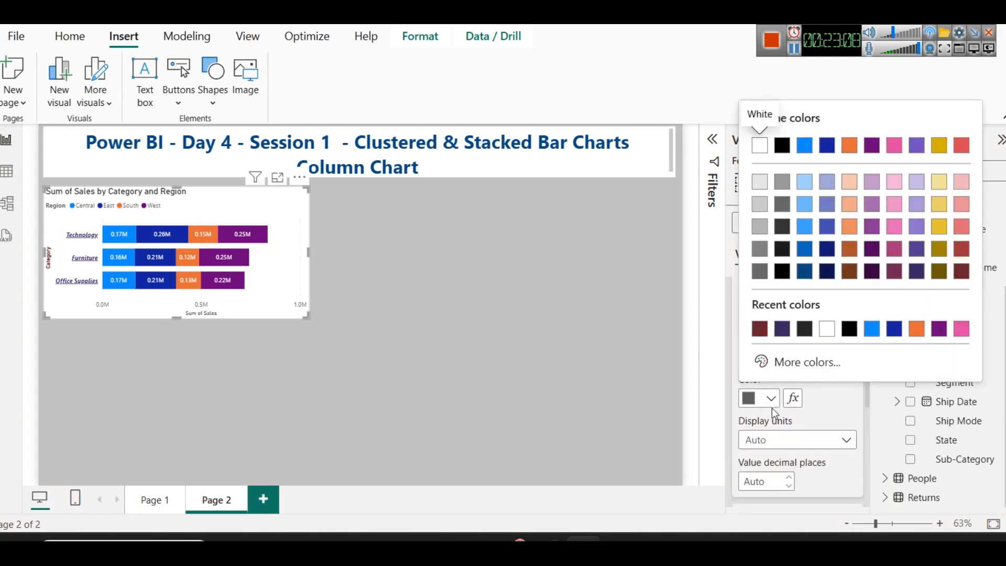
{"action": "left_click", "coordinate": [827, 271]}
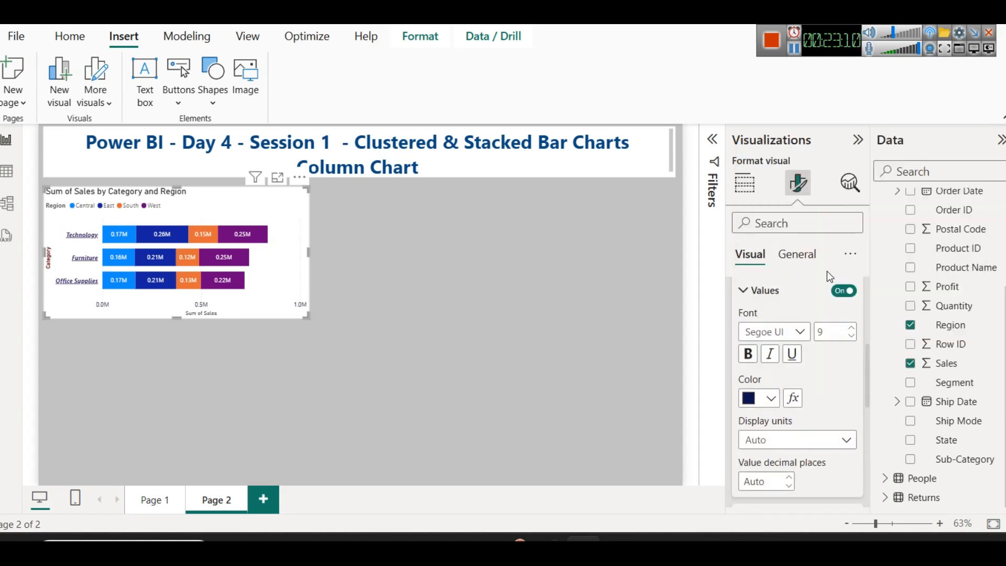
- Make the X-axis values bold and set their font size to 12
{"action": "left_click", "coordinate": [748, 355]}
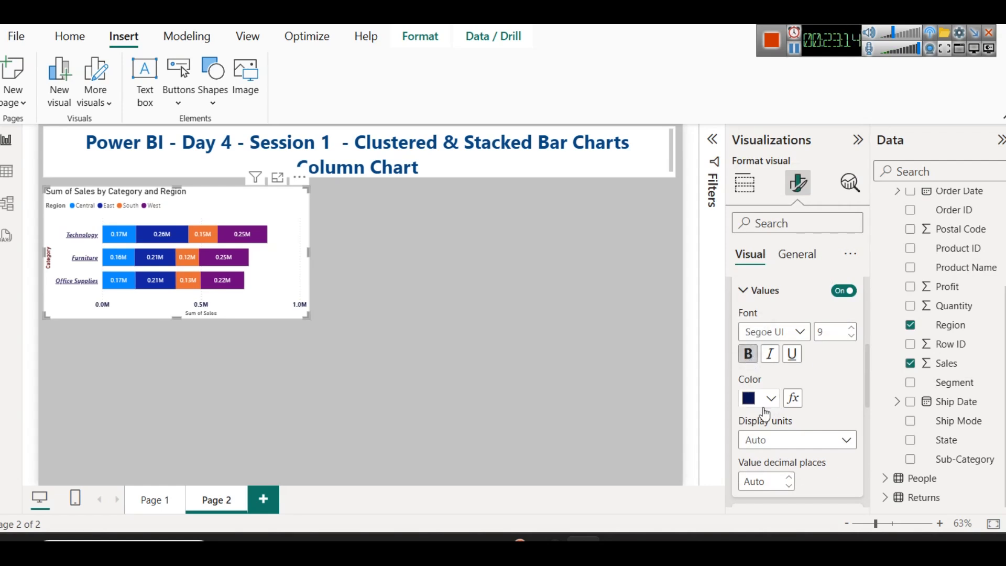
{"action": "left_click", "coordinate": [852, 327]}
{"action": "scroll", "coordinate": [820, 416], "scroll_direction": "up", "scroll_amount": 3}
{"action": "scroll", "coordinate": [819, 417], "scroll_direction": "down", "scroll_amount": 3}
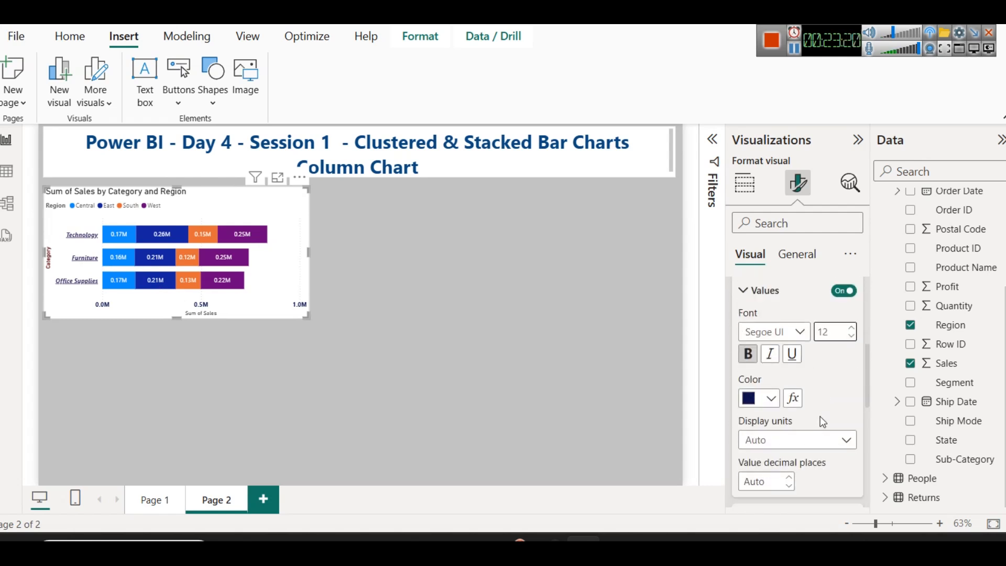
- Try Thousands as the X-axis values' display units, and set the units to None
{"action": "scroll", "coordinate": [821, 421], "scroll_direction": "down", "scroll_amount": 2}
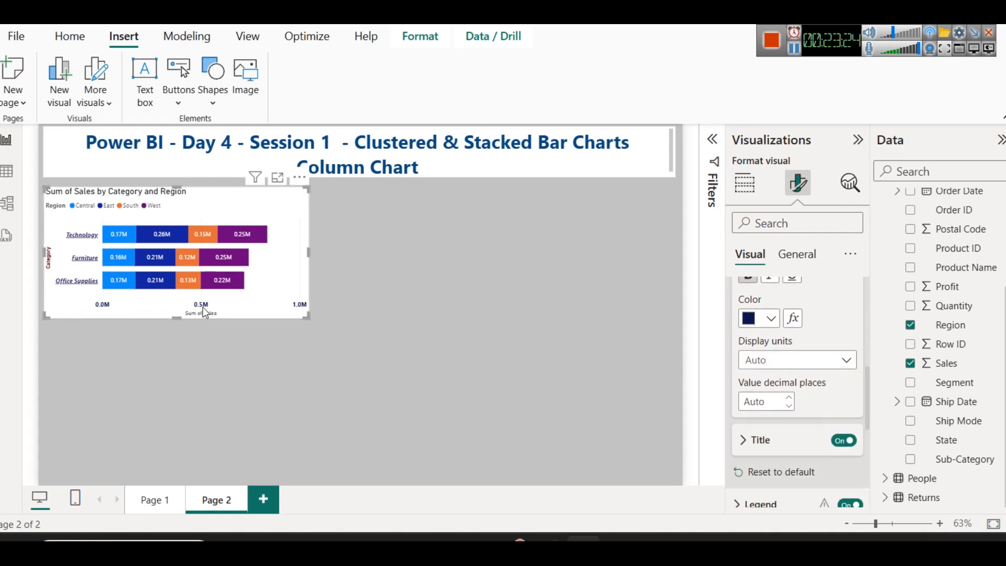
{"action": "left_click", "coordinate": [847, 359]}
{"action": "left_click", "coordinate": [778, 418]}
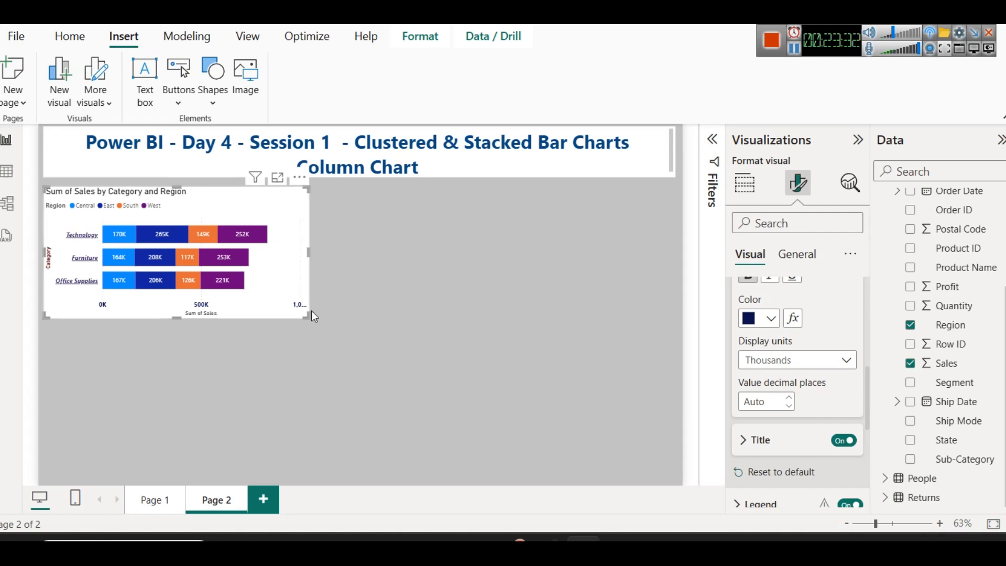
{"action": "left_click", "coordinate": [804, 362]}
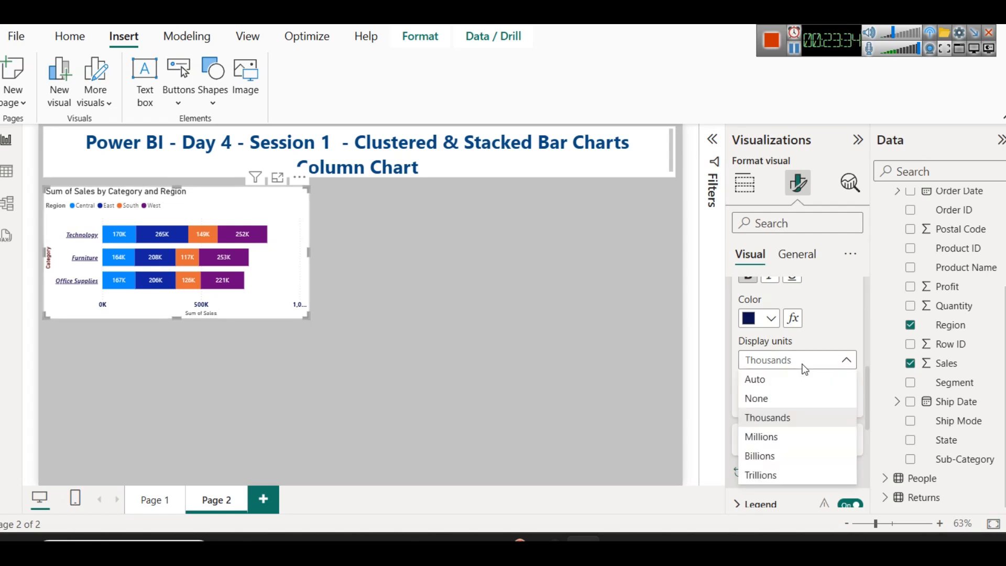
{"action": "left_click", "coordinate": [776, 400]}
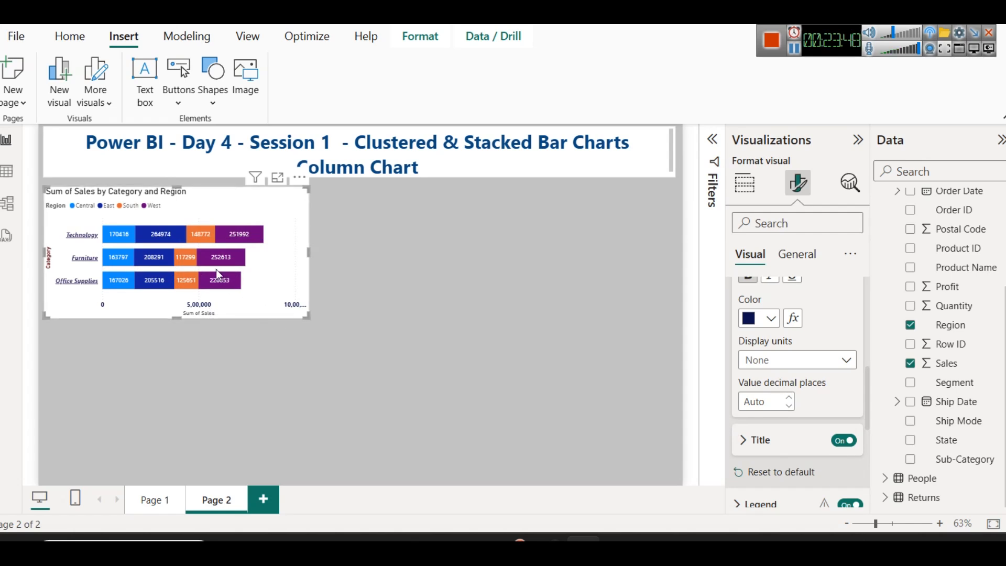
- Set the X-axis values to 1 decimal place in focus mode, return to the report and deselect the chart
{"action": "left_click", "coordinate": [278, 178]}
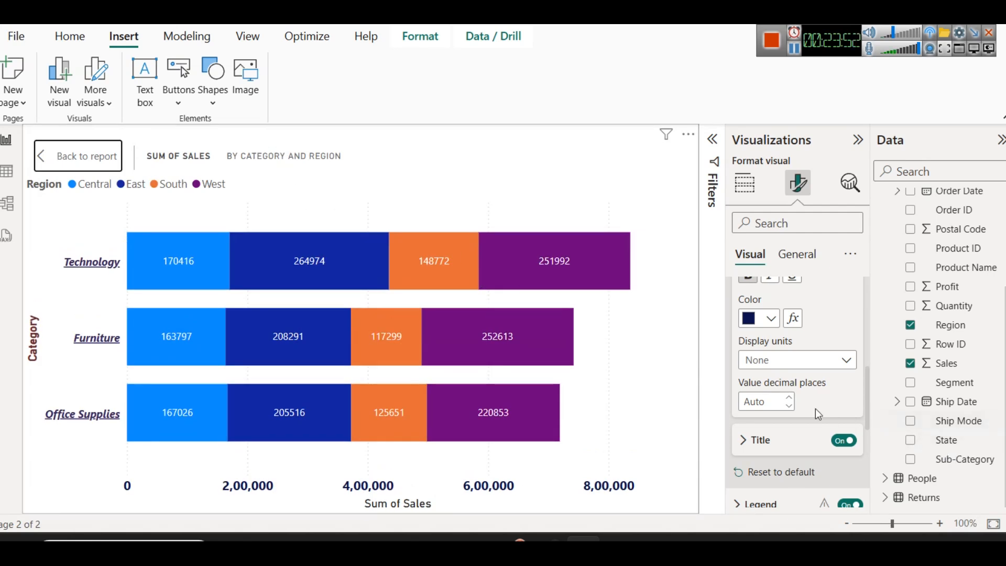
{"action": "left_click", "coordinate": [788, 398]}
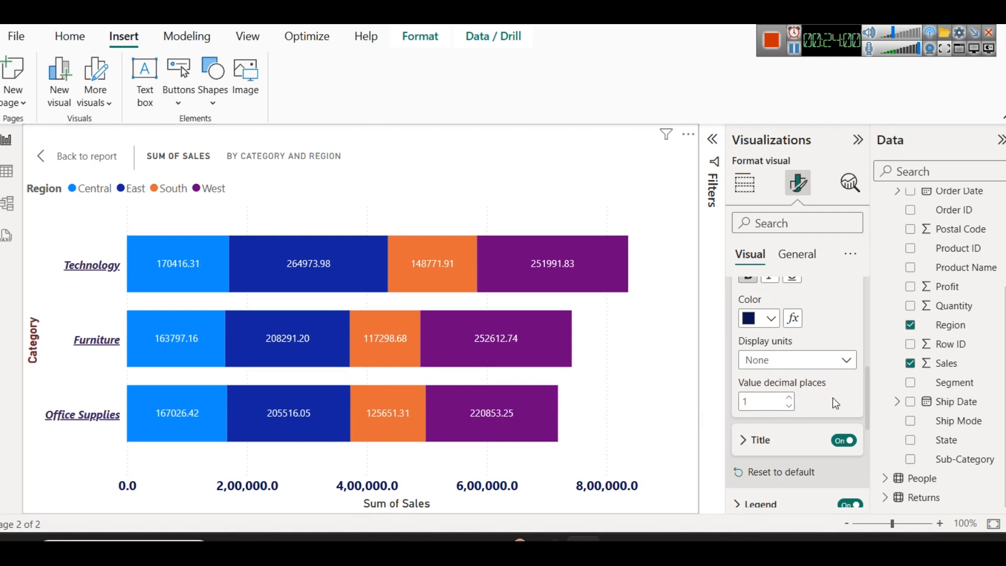
{"action": "left_click", "coordinate": [78, 156]}
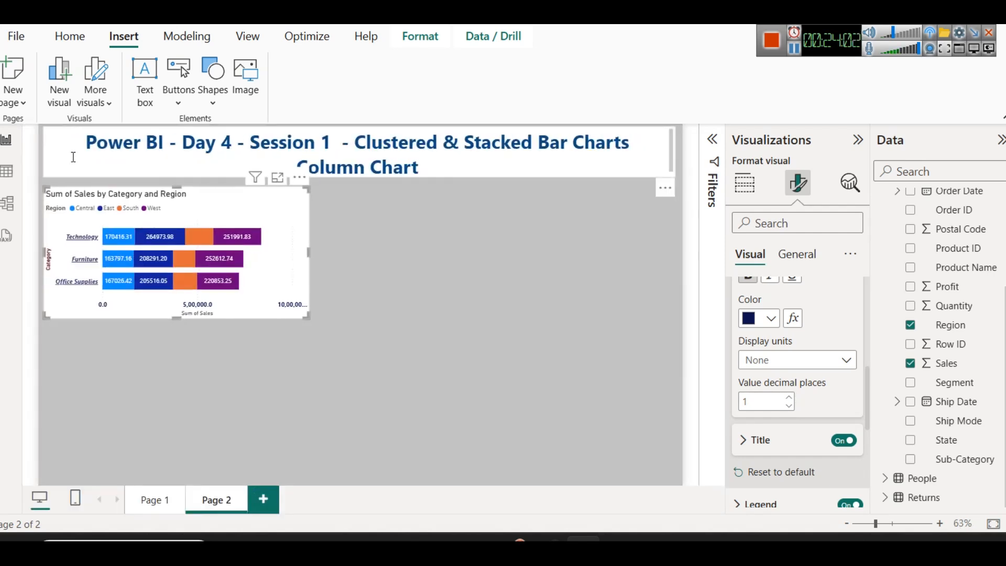
{"action": "left_click", "coordinate": [407, 261]}
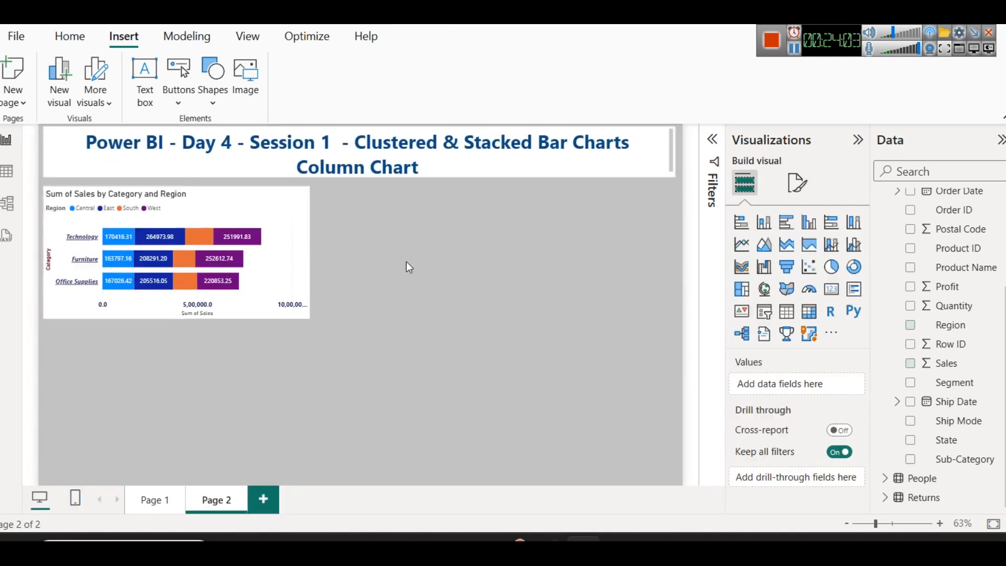
- Select the stacked bar chart and reopen its X-axis formatting settings at the values and title options
{"action": "left_click", "coordinate": [282, 208]}
{"action": "left_click", "coordinate": [800, 184]}
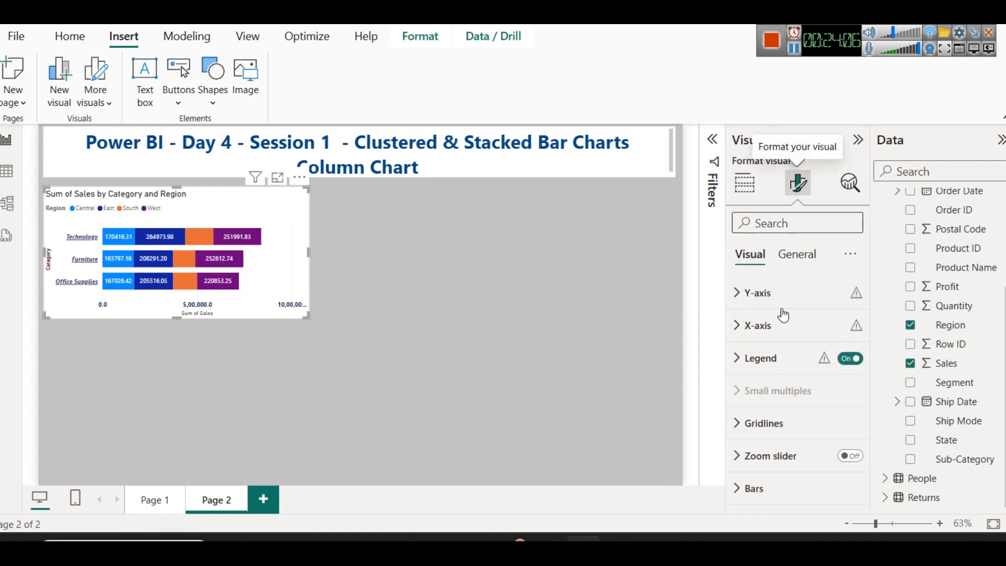
{"action": "left_click", "coordinate": [765, 323]}
{"action": "scroll", "coordinate": [778, 419], "scroll_direction": "down", "scroll_amount": 3}
{"action": "scroll", "coordinate": [778, 422], "scroll_direction": "down", "scroll_amount": 2}
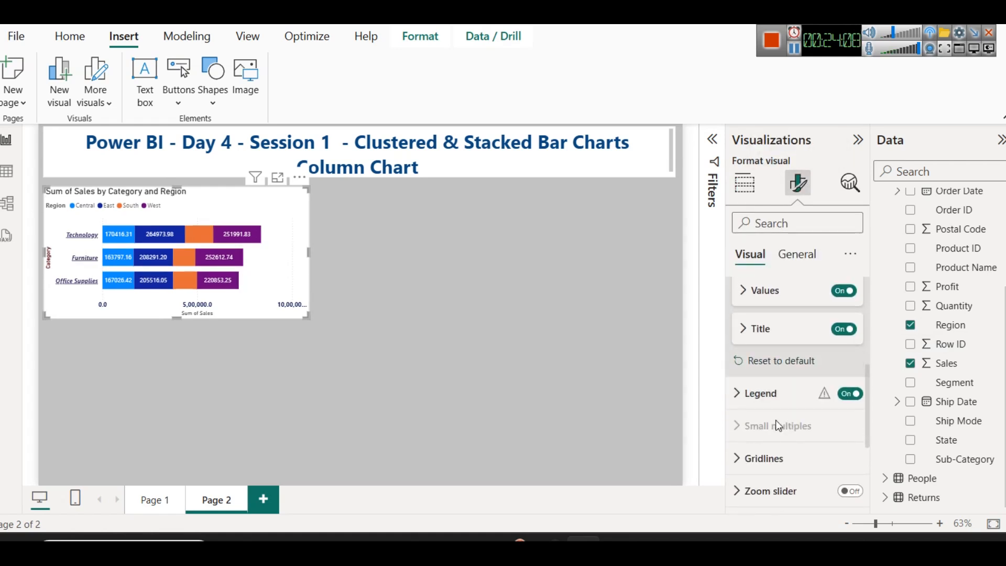
- Set the stacked bar chart's X-axis values and data labels to display with 0 decimal places
{"action": "scroll", "coordinate": [798, 437], "scroll_direction": "up", "scroll_amount": 2}
{"action": "left_click", "coordinate": [776, 409]}
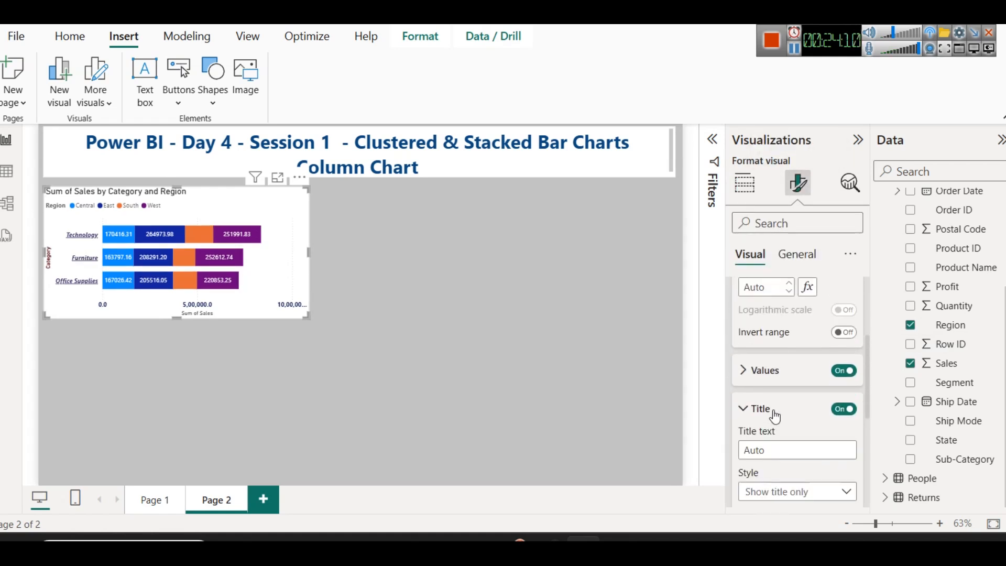
{"action": "left_click", "coordinate": [775, 409]}
{"action": "left_click", "coordinate": [775, 370]}
{"action": "scroll", "coordinate": [791, 431], "scroll_direction": "down", "scroll_amount": 2}
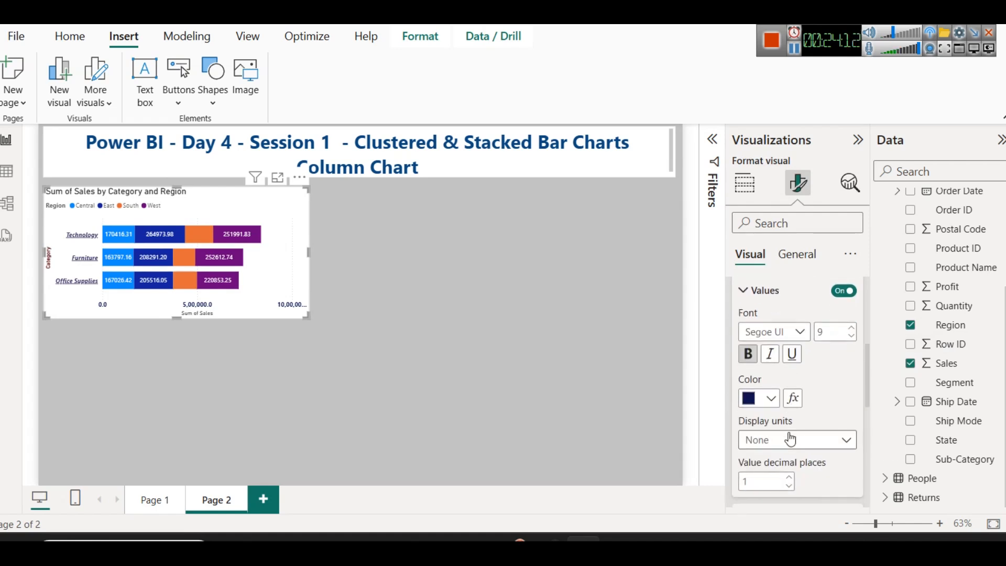
{"action": "scroll", "coordinate": [791, 439], "scroll_direction": "down", "scroll_amount": 2}
{"action": "left_click", "coordinate": [789, 413]}
{"action": "left_click", "coordinate": [376, 404]}
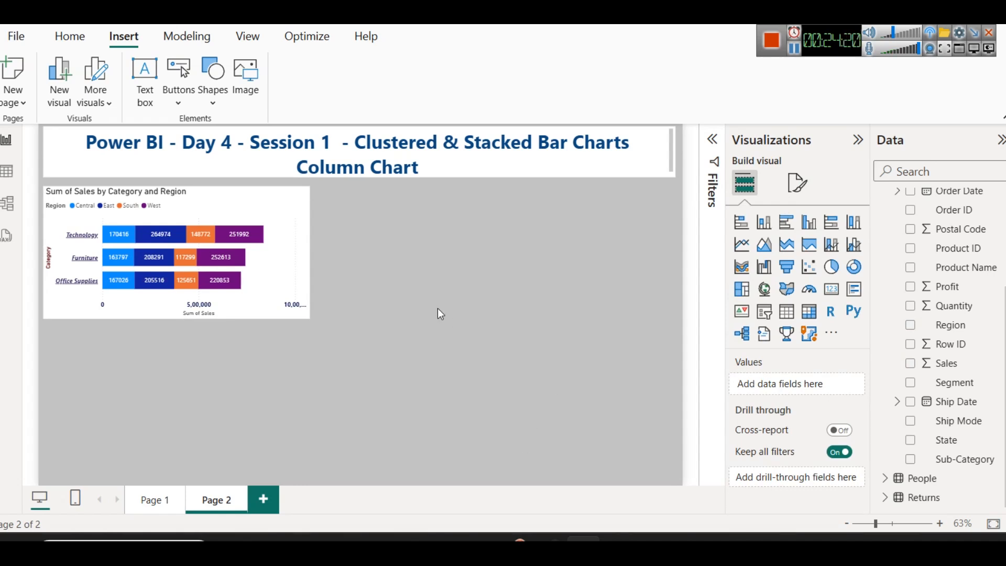
- Center the stacked bar chart's title horizontally
{"action": "left_click", "coordinate": [265, 218]}
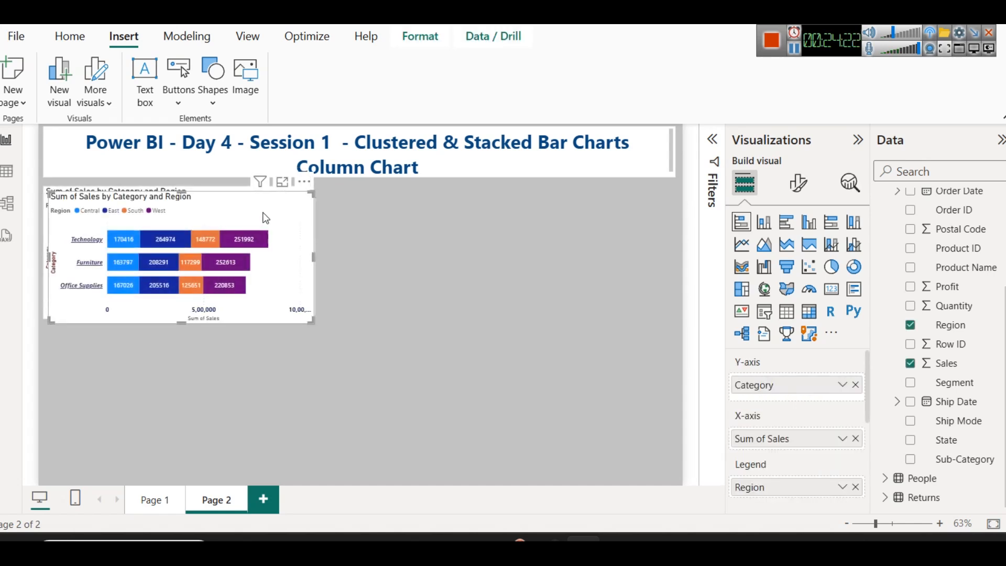
{"action": "key", "text": "ctrl+z"}
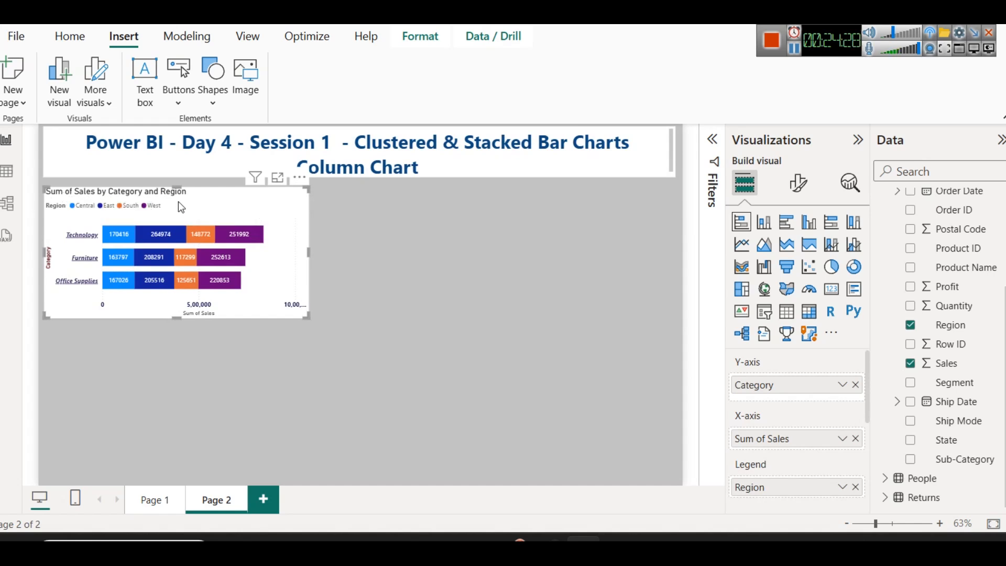
{"action": "left_click", "coordinate": [792, 186]}
{"action": "left_click", "coordinate": [807, 255]}
{"action": "left_click", "coordinate": [804, 324]}
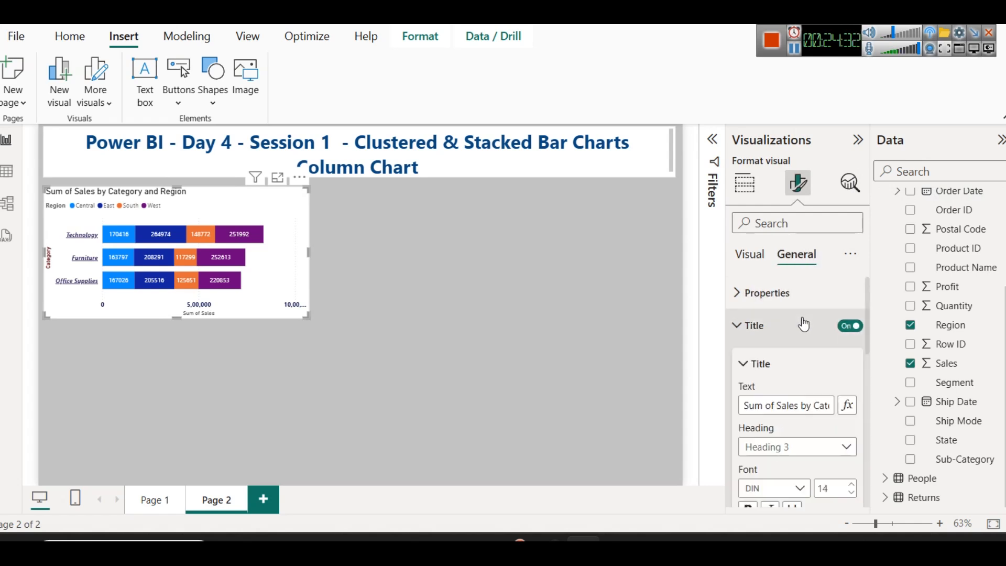
{"action": "scroll", "coordinate": [818, 440], "scroll_direction": "down", "scroll_amount": 3}
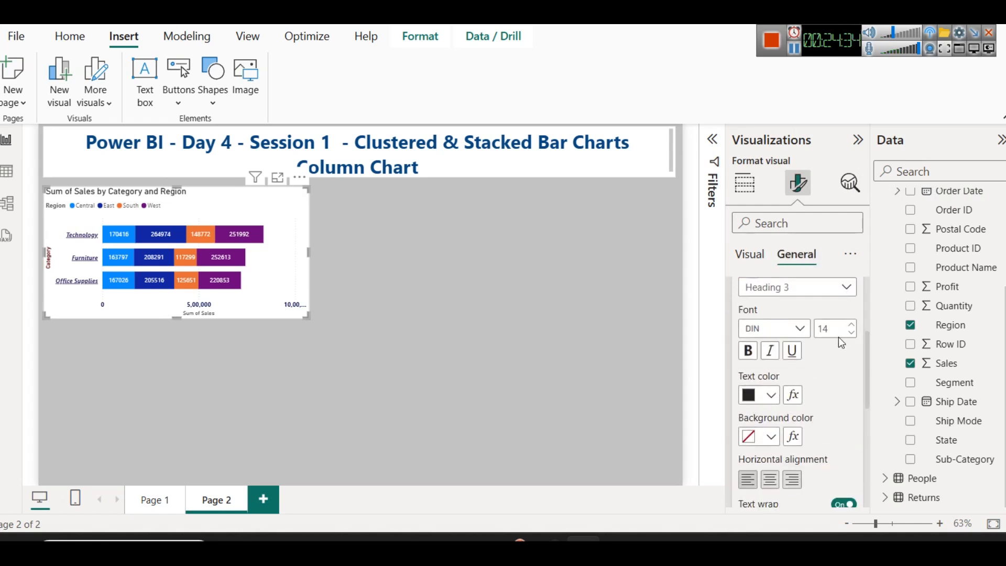
{"action": "left_click", "coordinate": [770, 479]}
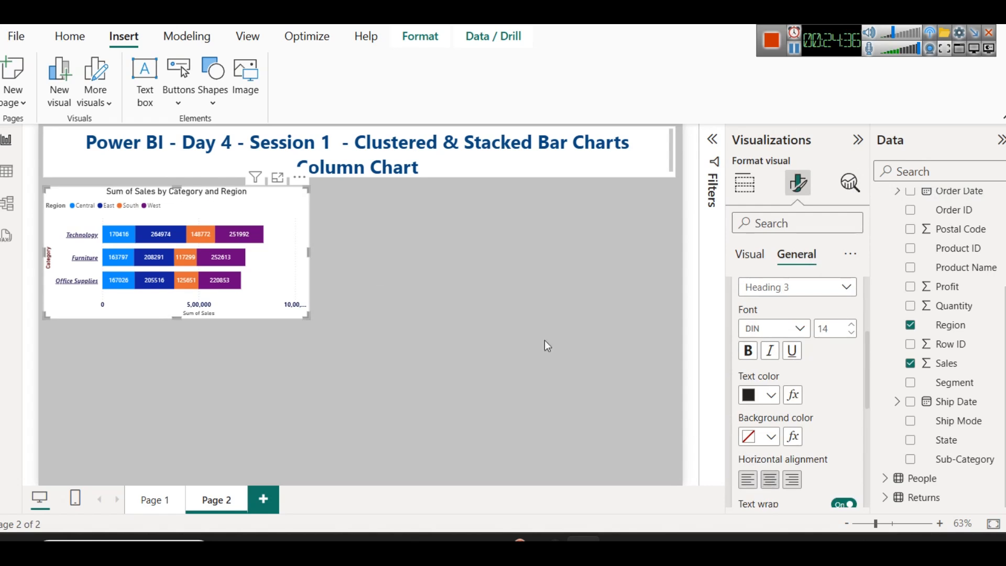
- Format the stacked bar chart's title with font size 16, bold and a dark brown text color
{"action": "left_click", "coordinate": [851, 325]}
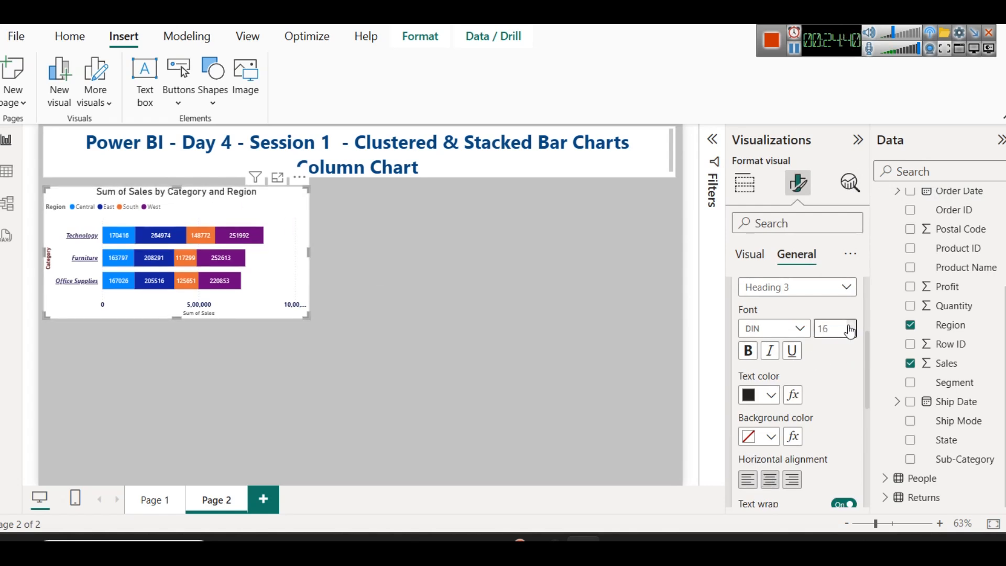
{"action": "left_click", "coordinate": [748, 351]}
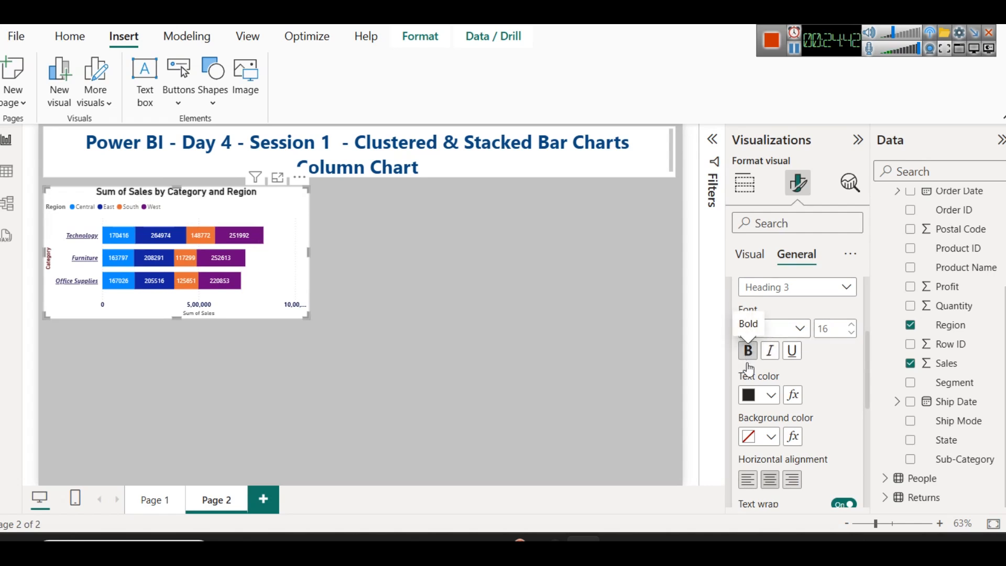
{"action": "left_click", "coordinate": [779, 394]}
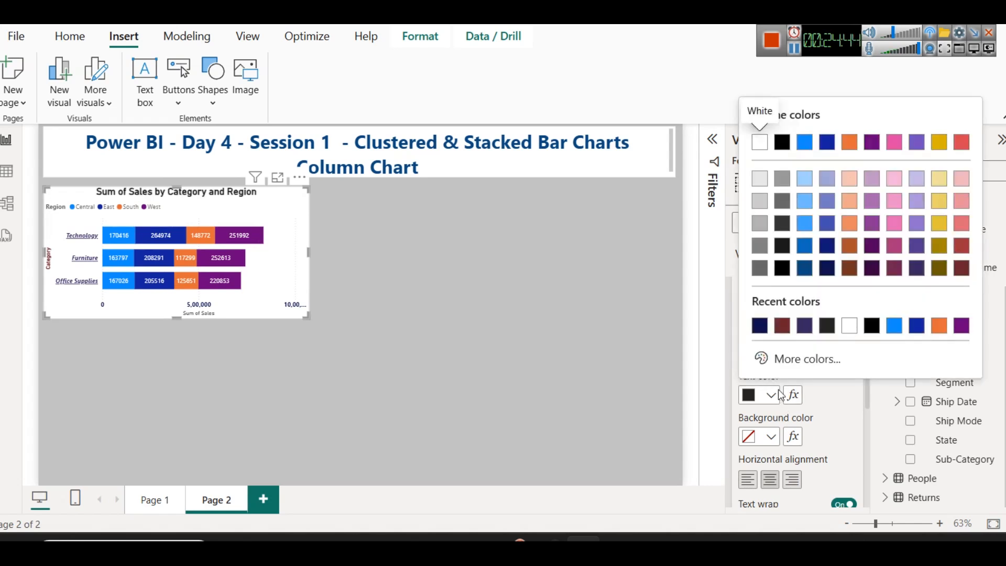
{"action": "left_click", "coordinate": [852, 271]}
{"action": "left_click", "coordinate": [641, 303]}
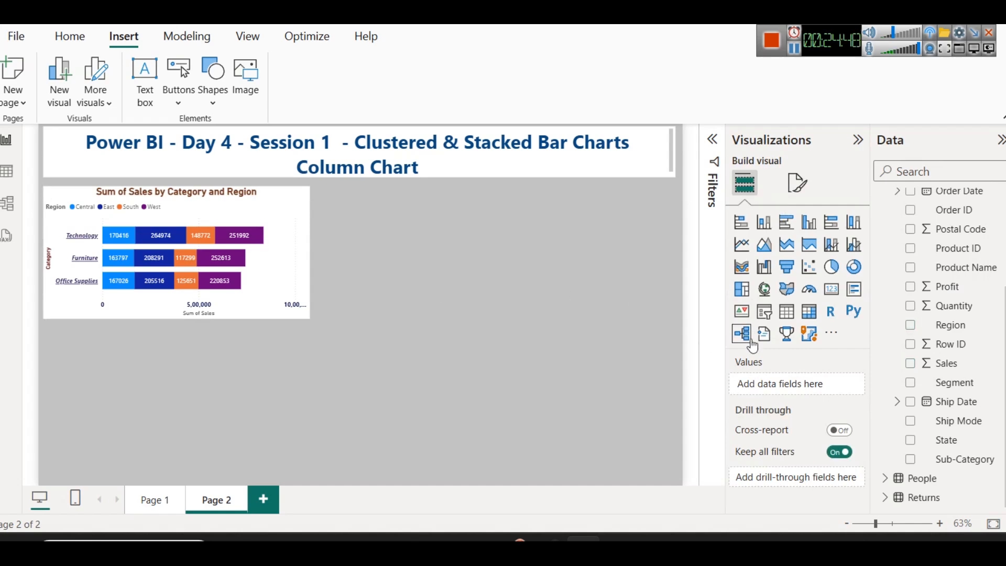
- Rename the stacked bar chart's X-axis field to "Total Sales" for this visual
{"action": "left_click", "coordinate": [303, 206]}
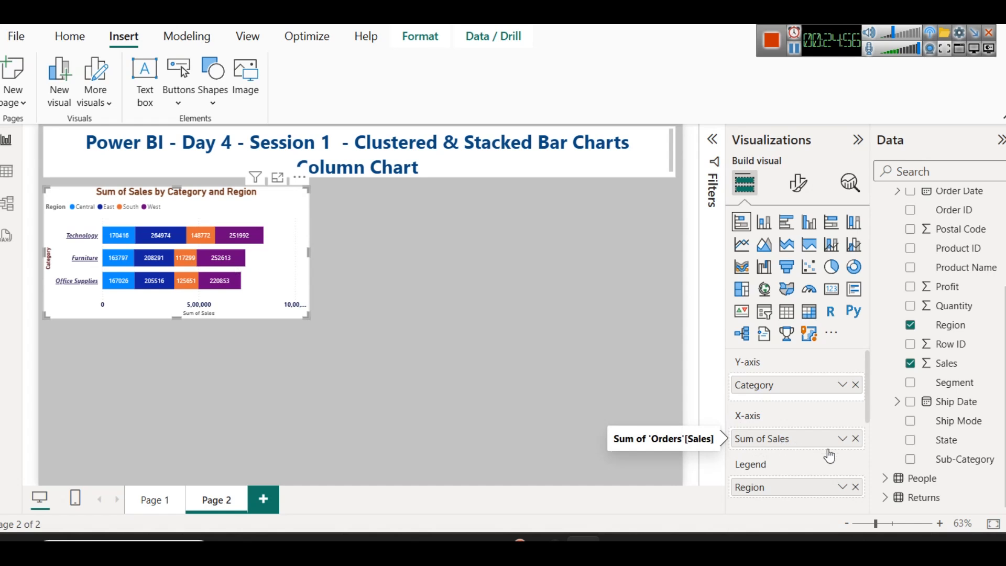
{"action": "left_click", "coordinate": [844, 439]}
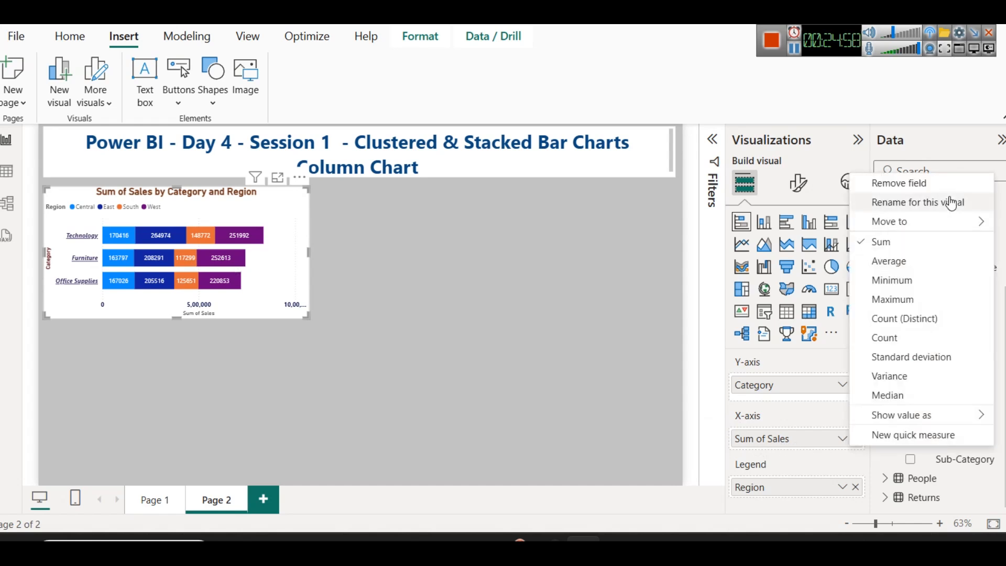
{"action": "left_click", "coordinate": [904, 202]}
{"action": "type", "text": "Total Sales"}
{"action": "key", "text": "Return"}
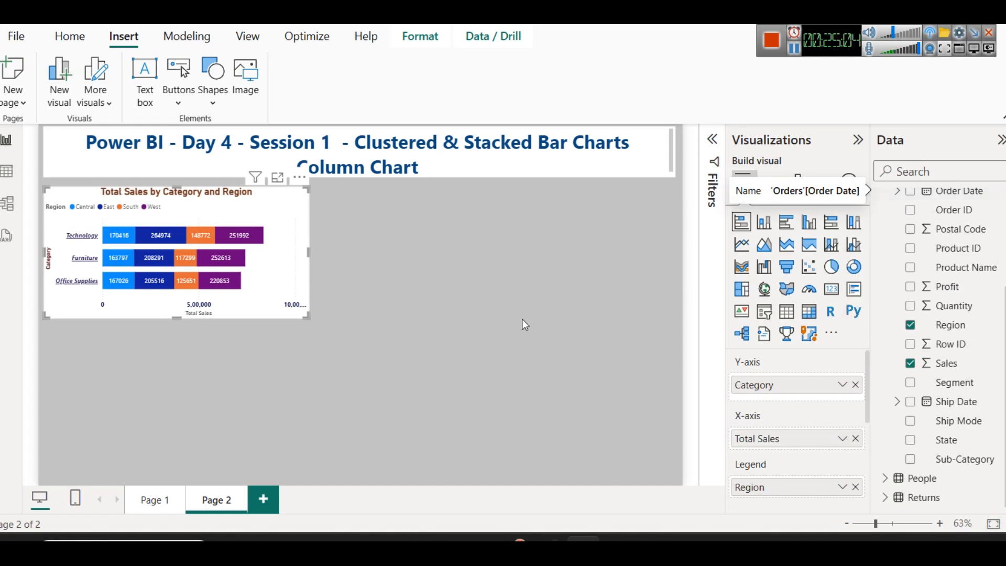
{"action": "left_click", "coordinate": [398, 311]}
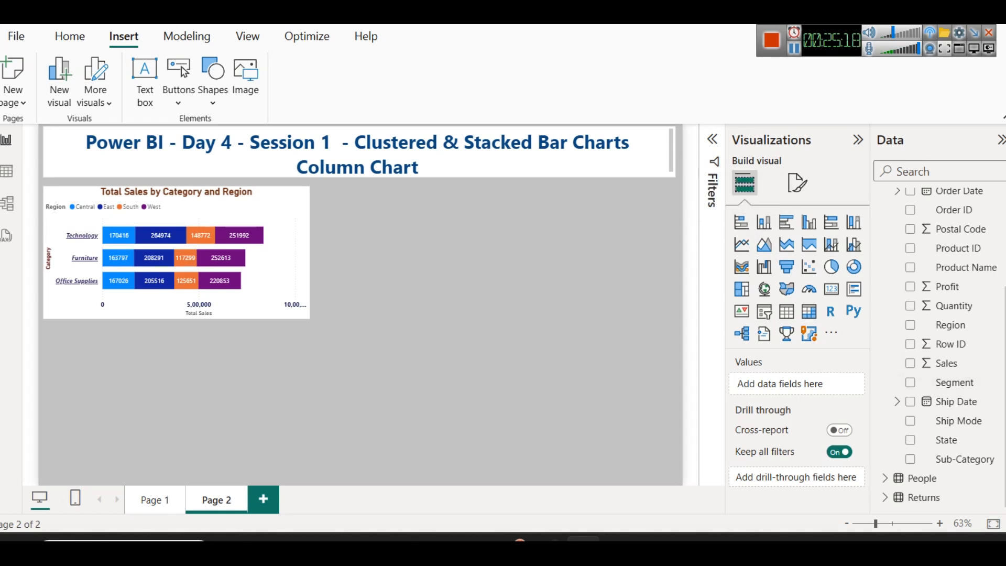
- Duplicate the stacked bar chart directly below the original and convert the copy to a stacked column chart
{"action": "scroll", "coordinate": [964, 336], "scroll_direction": "up", "scroll_amount": 3}
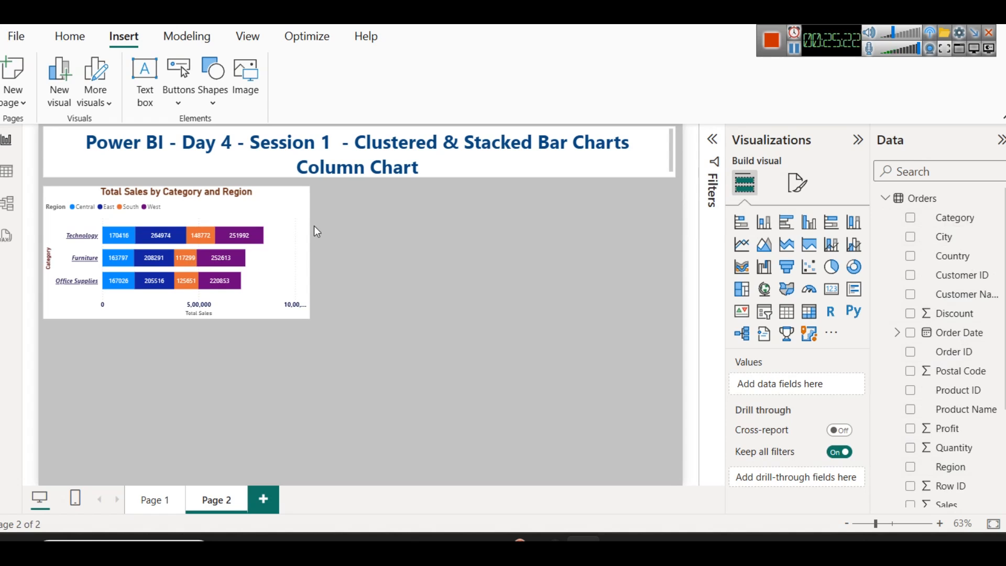
{"action": "left_click", "coordinate": [257, 190]}
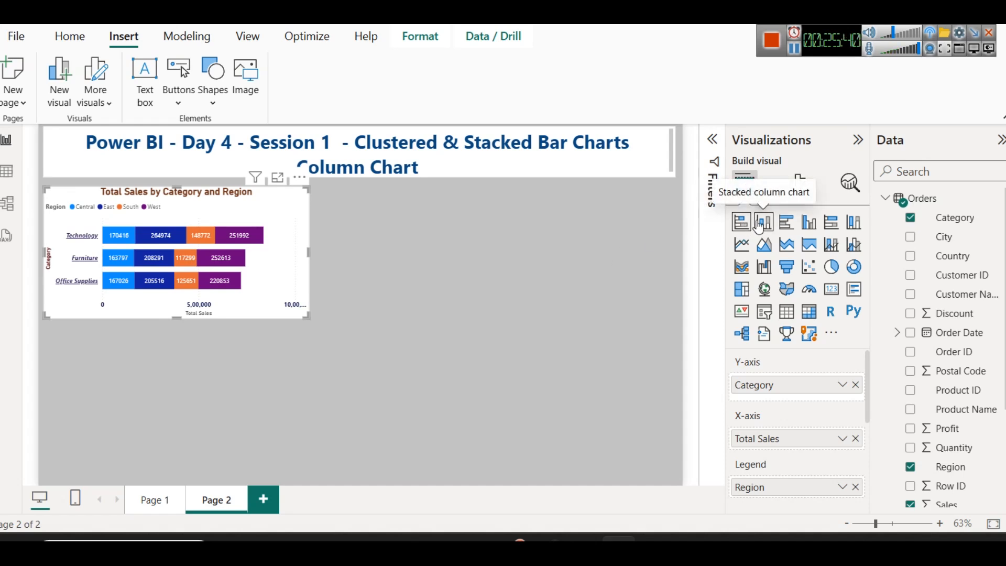
{"action": "key", "text": "ctrl+c"}
{"action": "key", "text": "ctrl+v"}
{"action": "left_click_drag", "start_coordinate": [273, 212], "coordinate": [272, 346]}
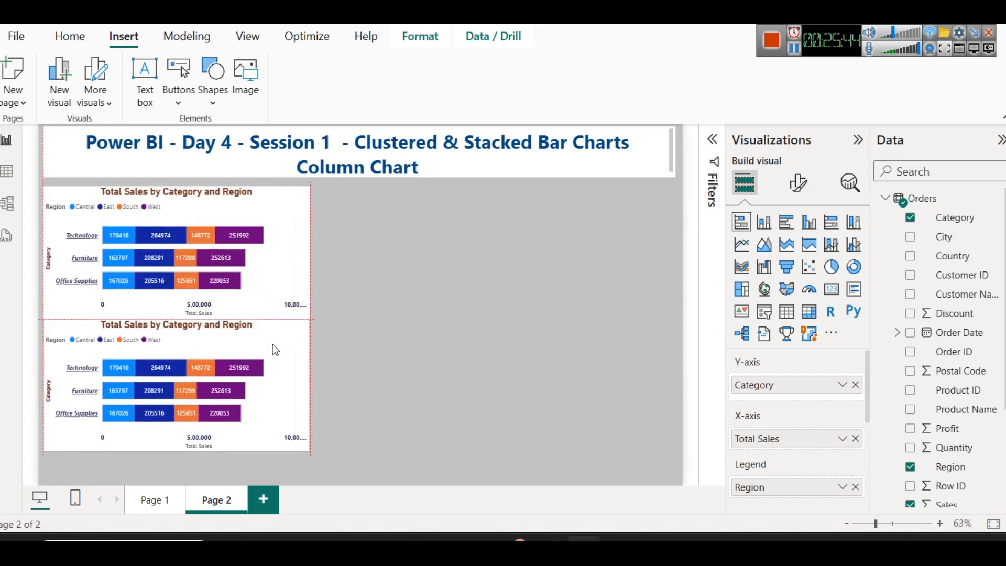
{"action": "left_click", "coordinate": [767, 226]}
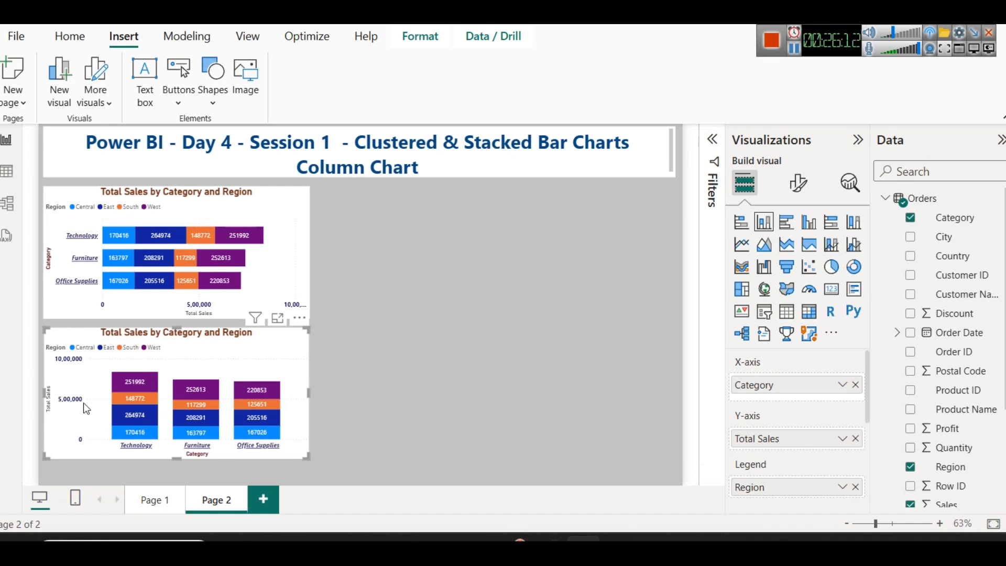
{"action": "mouse_move", "coordinate": [250, 407]}
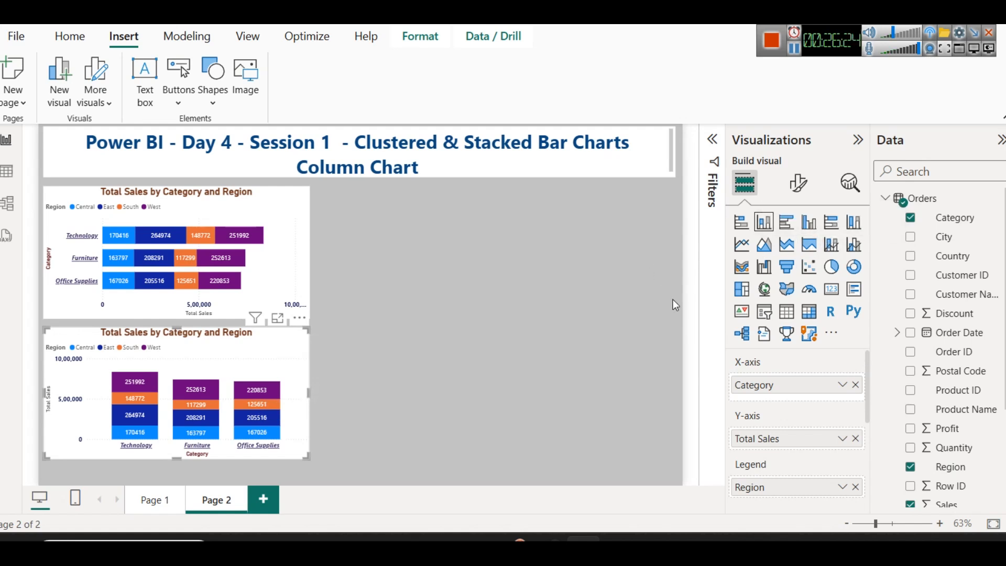
{"action": "left_click", "coordinate": [300, 244]}
{"action": "left_click_drag", "start_coordinate": [312, 250], "coordinate": [284, 257]}
{"action": "left_click", "coordinate": [305, 398]}
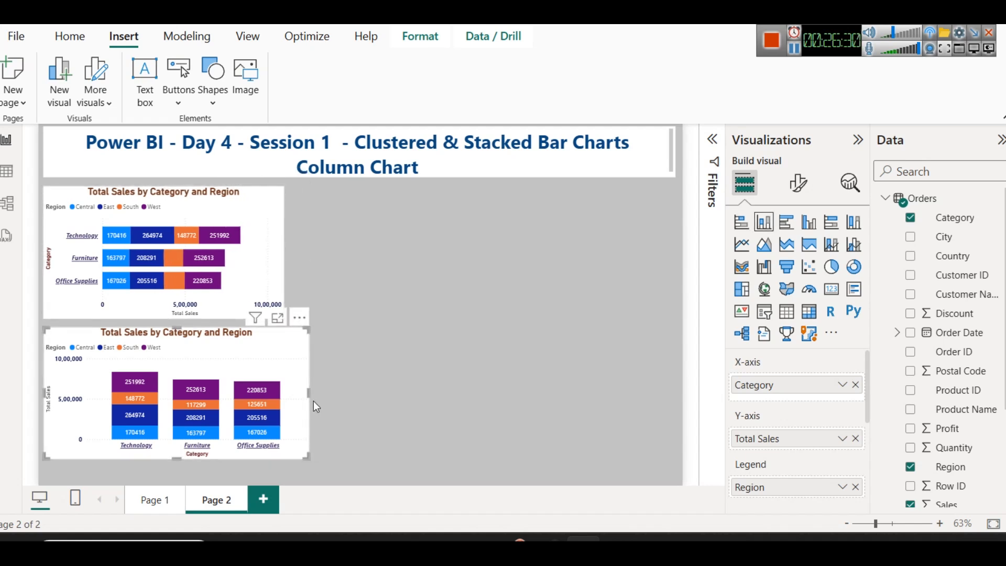
{"action": "key", "text": "ctrl+z"}
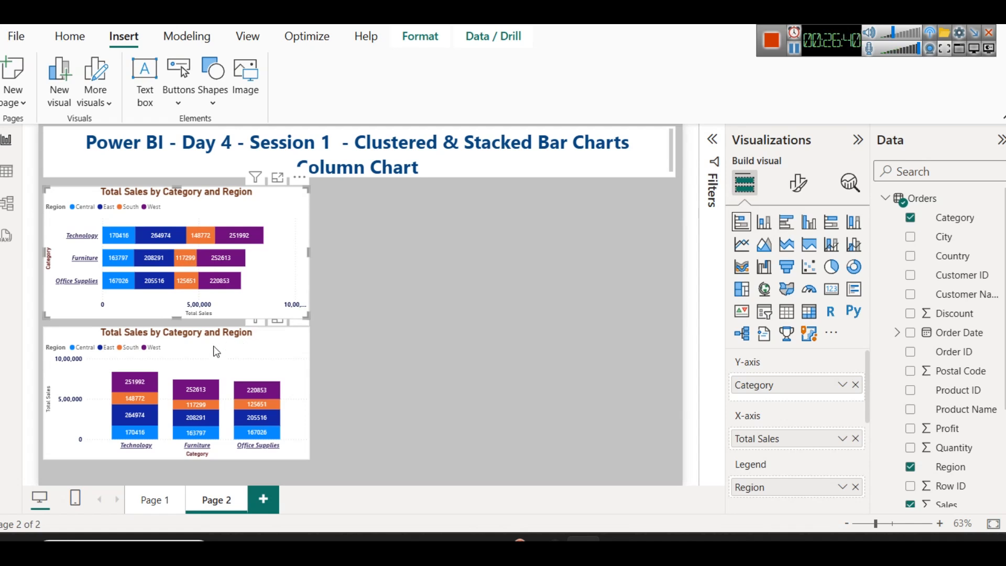
{"action": "left_click", "coordinate": [400, 268]}
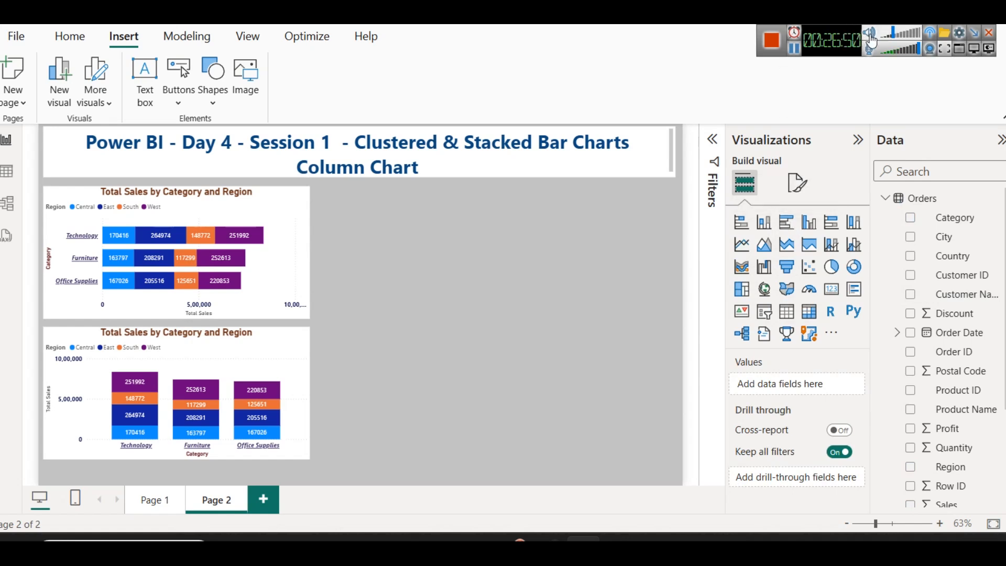
- Duplicate the stacked bar chart, place the copy to the right of the original, and convert it to a clustered bar chart
{"action": "left_click", "coordinate": [269, 210]}
{"action": "key", "text": "ctrl+c"}
{"action": "key", "text": "ctrl+v"}
{"action": "left_click_drag", "start_coordinate": [269, 210], "coordinate": [538, 208]}
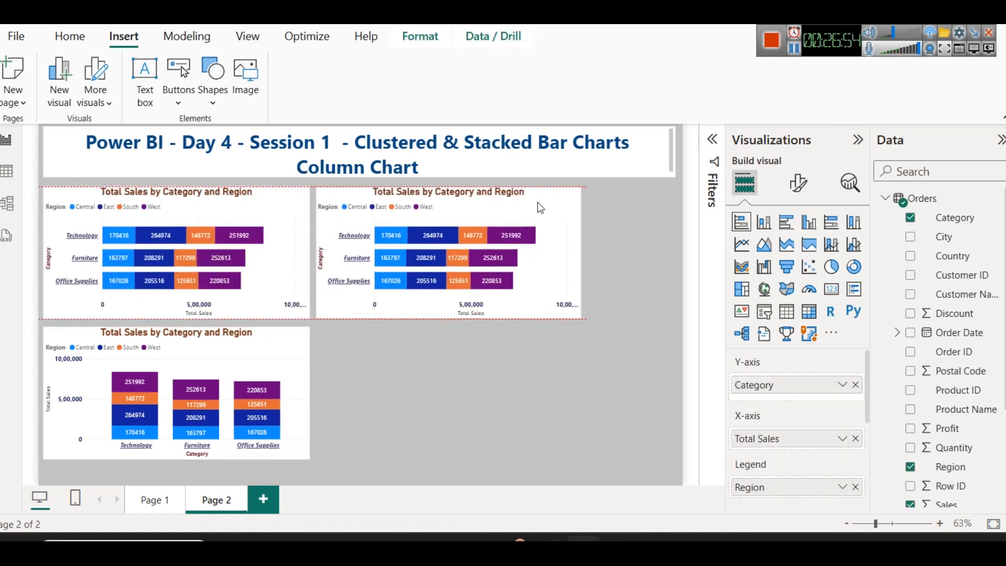
{"action": "left_click", "coordinate": [787, 225]}
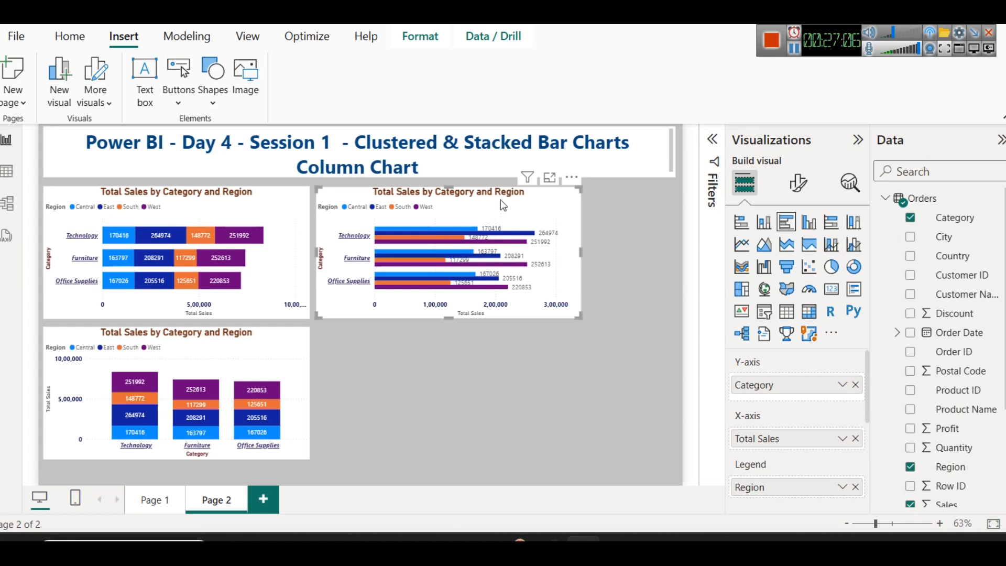
- Examine the Technology bars of the clustered bar chart in focus mode, and return to the report
{"action": "left_click", "coordinate": [549, 179]}
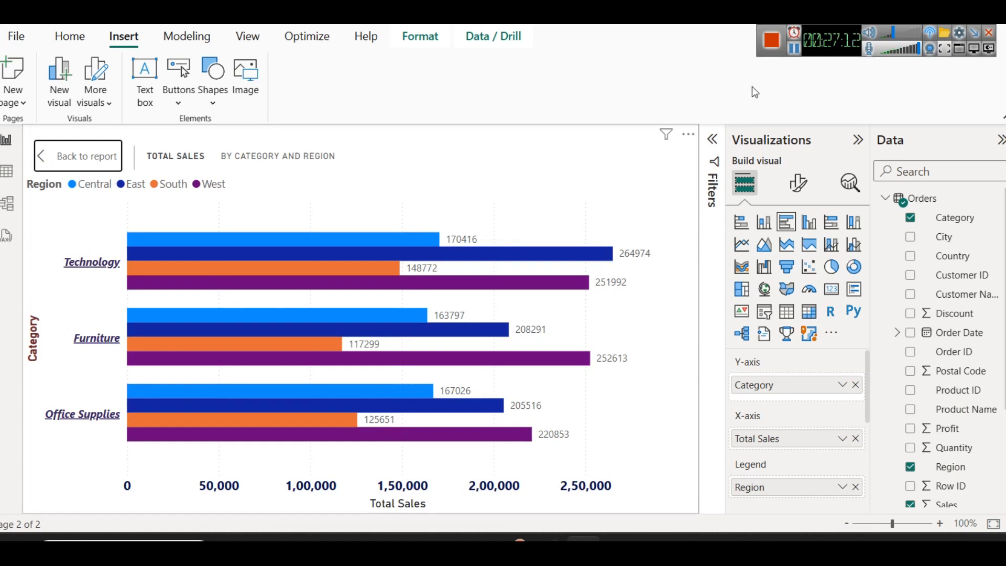
{"action": "mouse_move", "coordinate": [443, 286]}
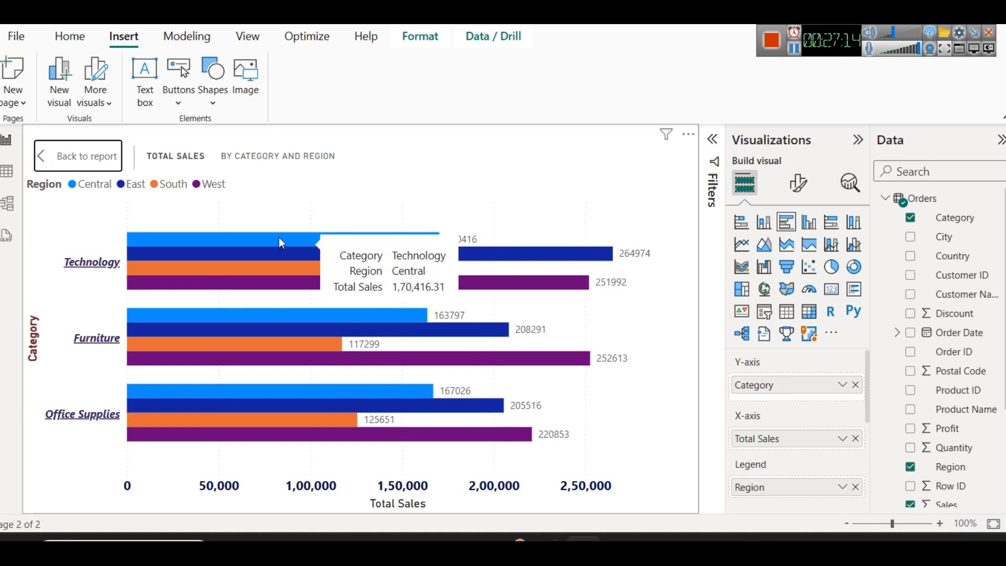
{"action": "mouse_move", "coordinate": [378, 272]}
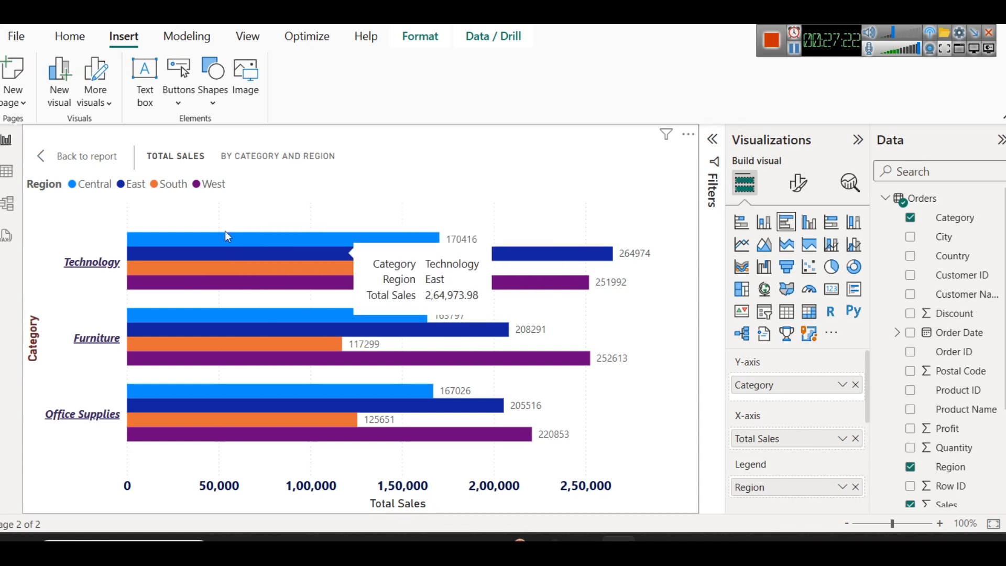
{"action": "left_click", "coordinate": [90, 163]}
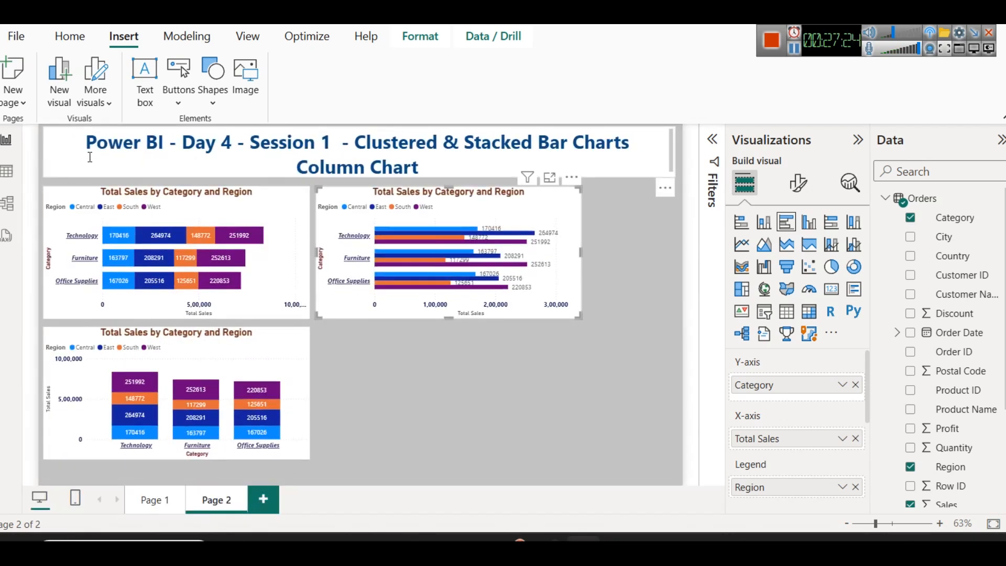
- Duplicate the clustered bar chart directly below itself, beside the stacked column chart, and convert the copy to a clustered column chart
{"action": "mouse_move", "coordinate": [145, 243]}
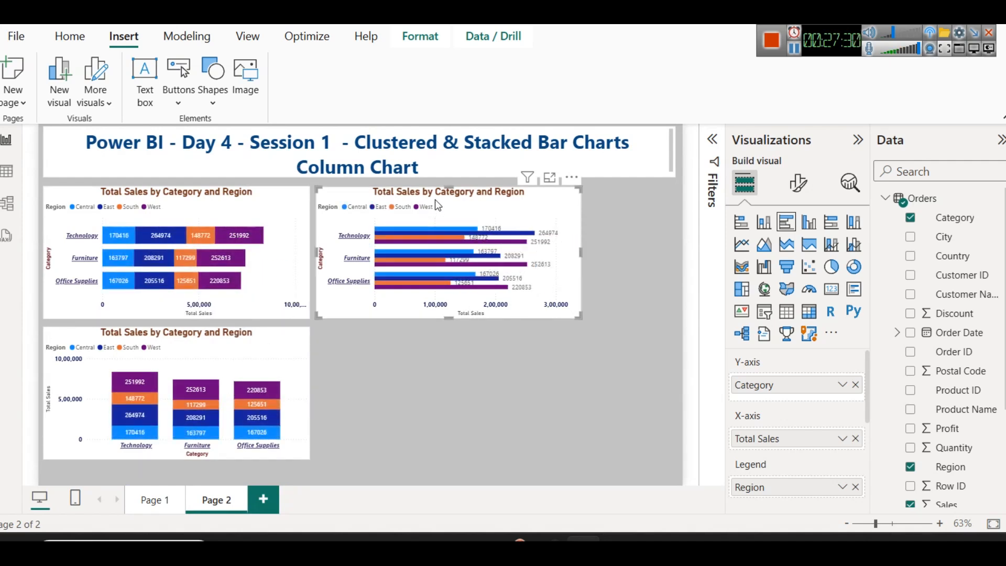
{"action": "key", "text": "Delete"}
{"action": "key", "text": "ctrl+z"}
{"action": "key", "text": "ctrl+c"}
{"action": "key", "text": "ctrl+v"}
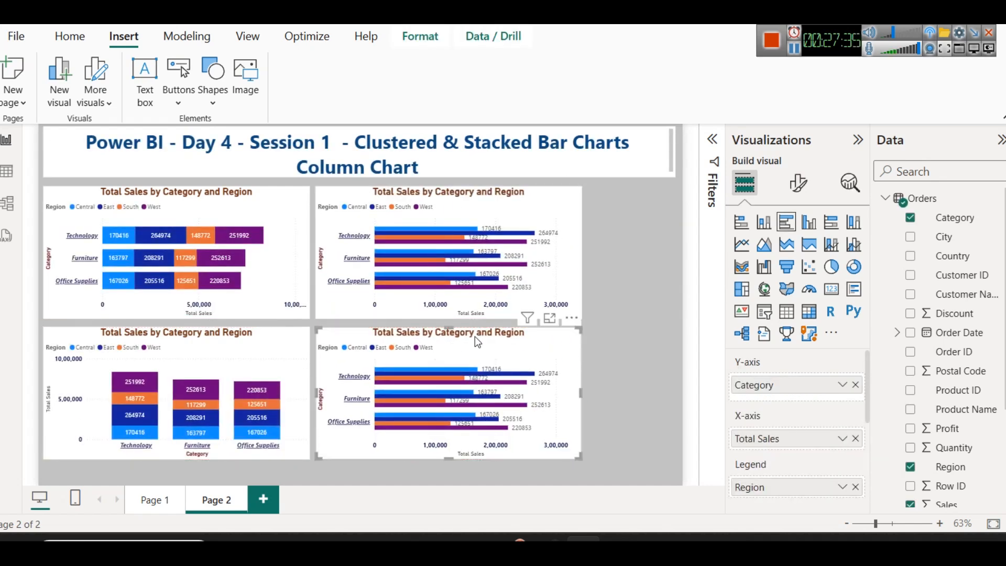
{"action": "left_click", "coordinate": [809, 222]}
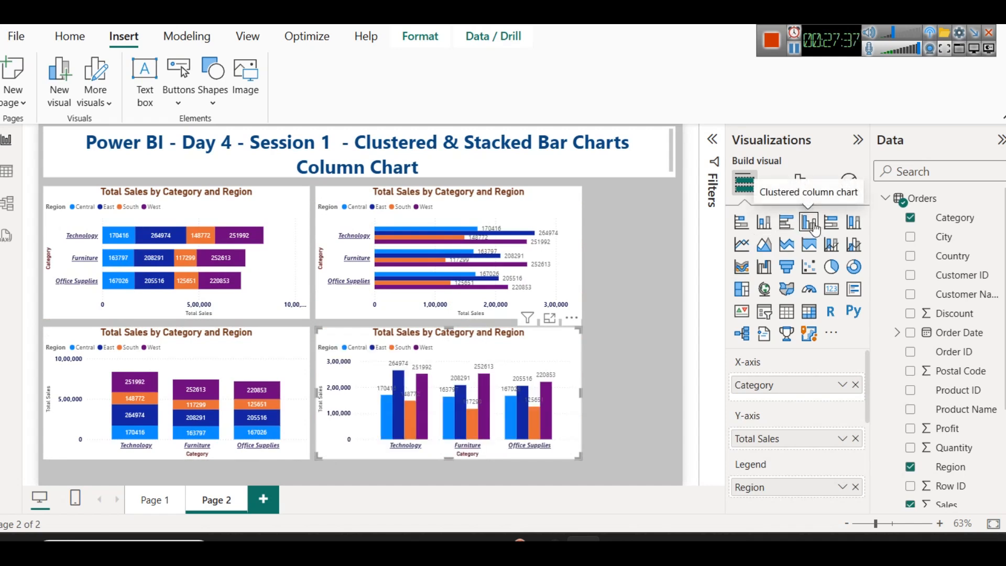
- Show the clustered column chart in focus mode to examine its columns
{"action": "left_click", "coordinate": [623, 385]}
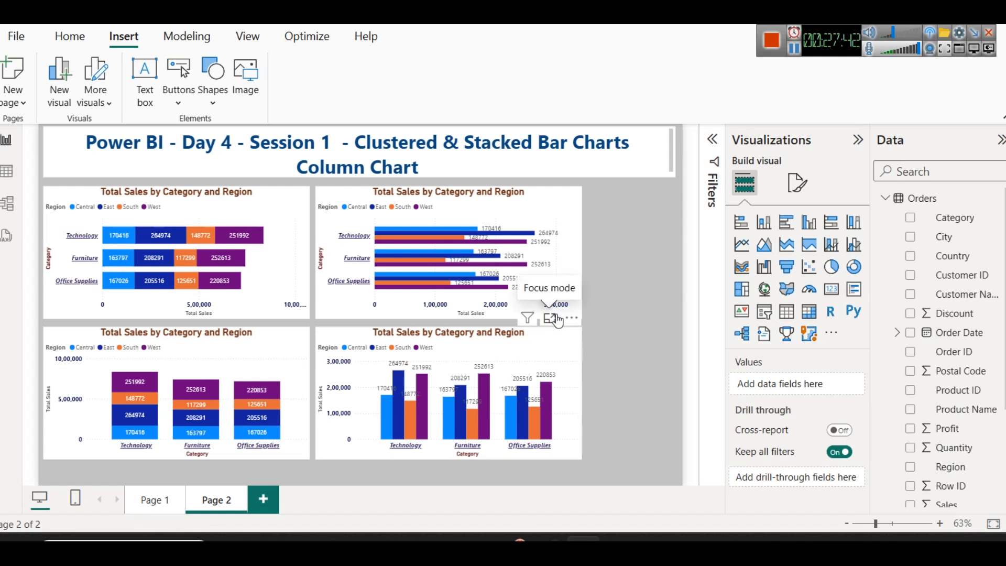
{"action": "left_click", "coordinate": [550, 318]}
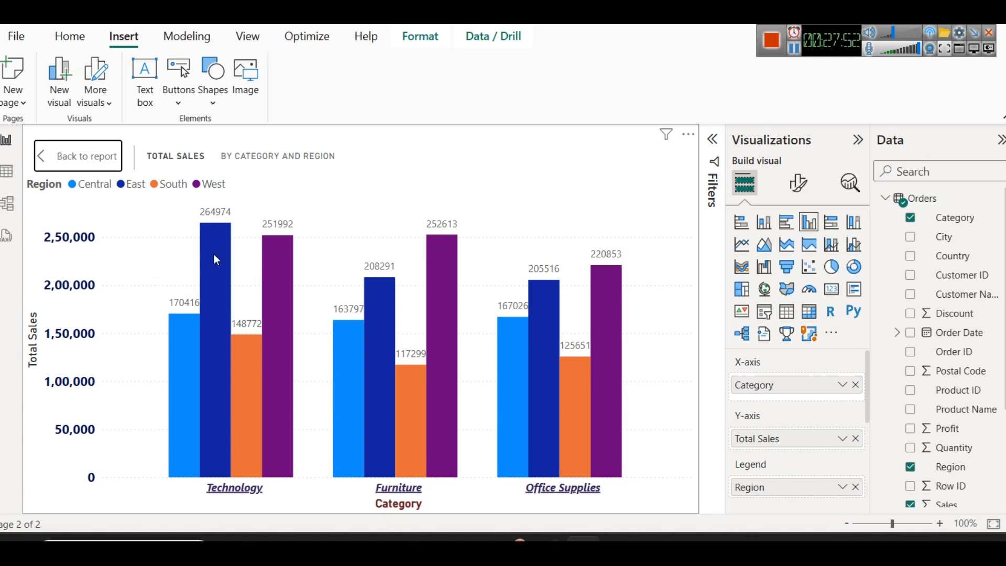
- Examine the Technology and Furniture columns of the clustered column chart in focus mode, and return to the report
{"action": "mouse_move", "coordinate": [213, 253]}
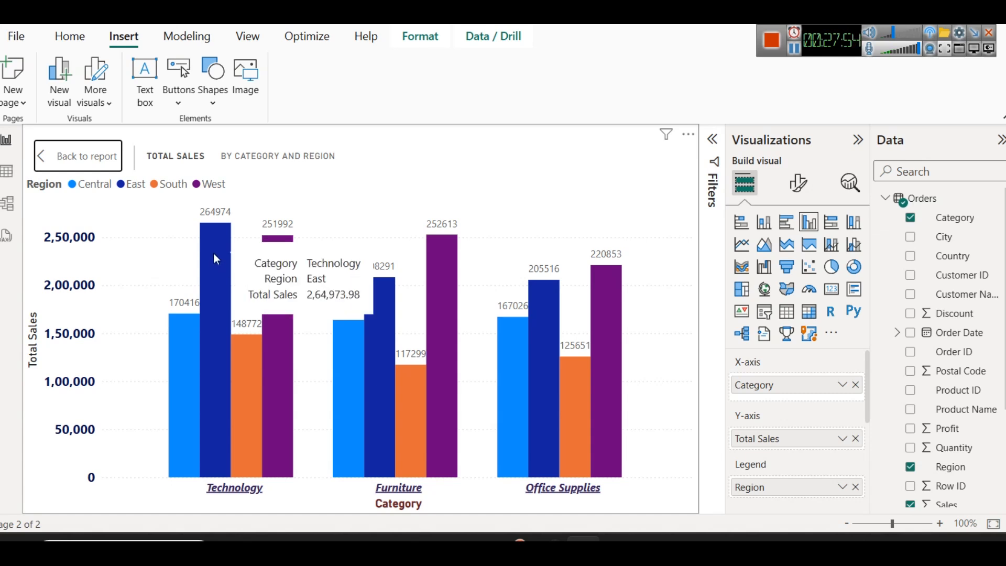
{"action": "mouse_move", "coordinate": [371, 435]}
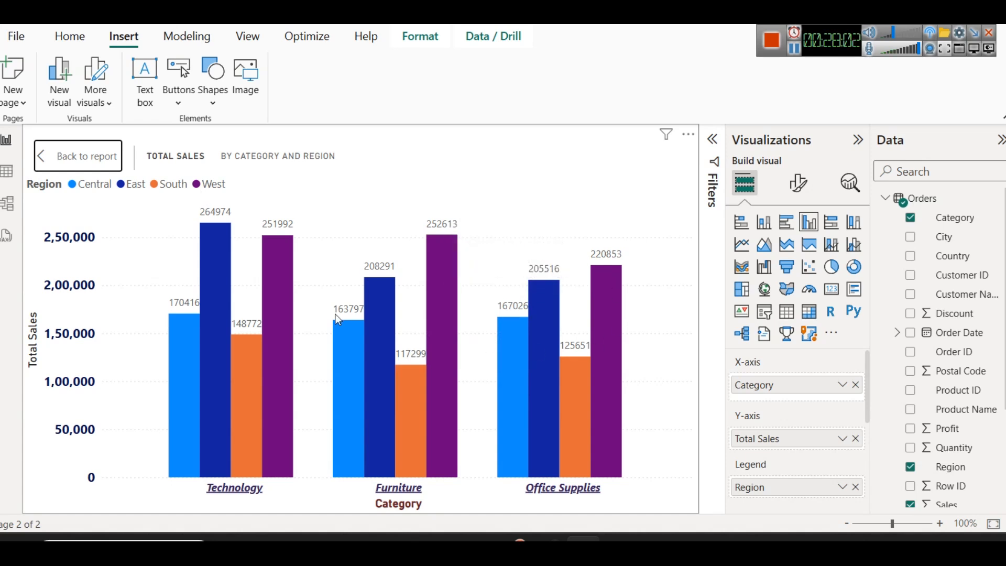
{"action": "left_click", "coordinate": [73, 161]}
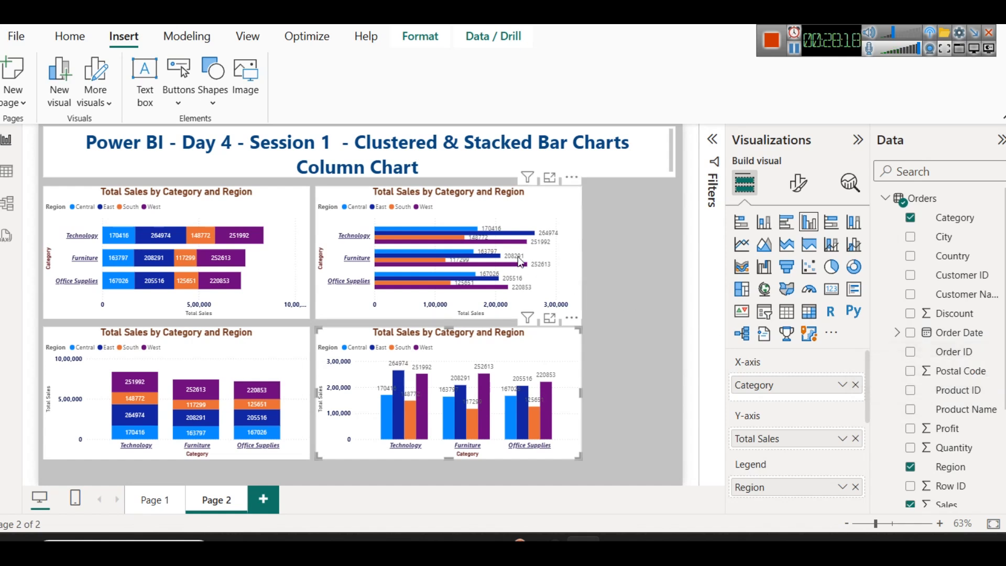
- Delete the clustered bar chart above the clustered column chart
{"action": "left_click", "coordinate": [511, 219]}
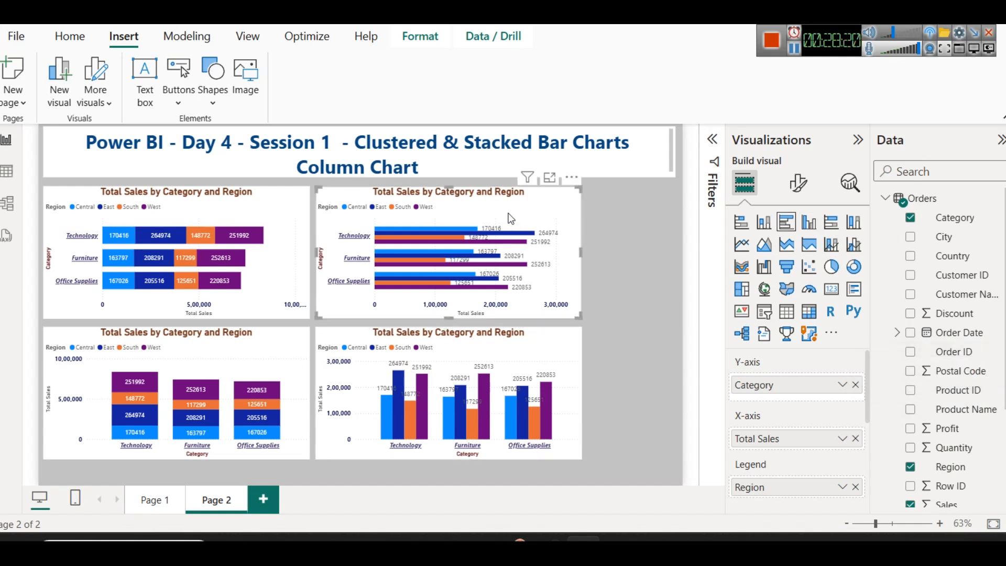
{"action": "key", "text": "Delete"}
{"action": "left_click", "coordinate": [248, 220]}
{"action": "left_click", "coordinate": [402, 222]}
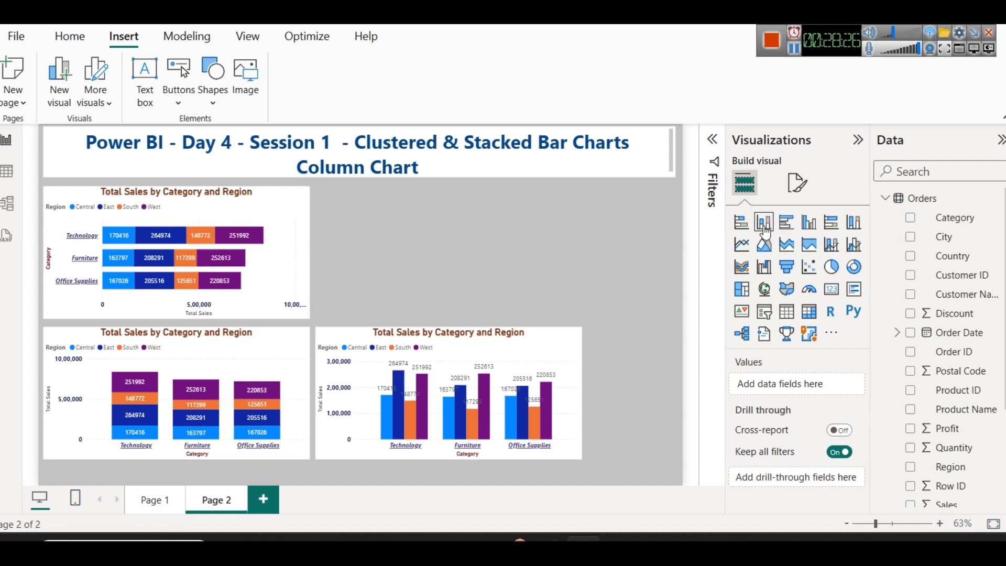
- Insert an empty clustered bar chart in the freed space, narrow it to the width of the chart below, and nudge it slightly right
{"action": "left_click", "coordinate": [789, 222]}
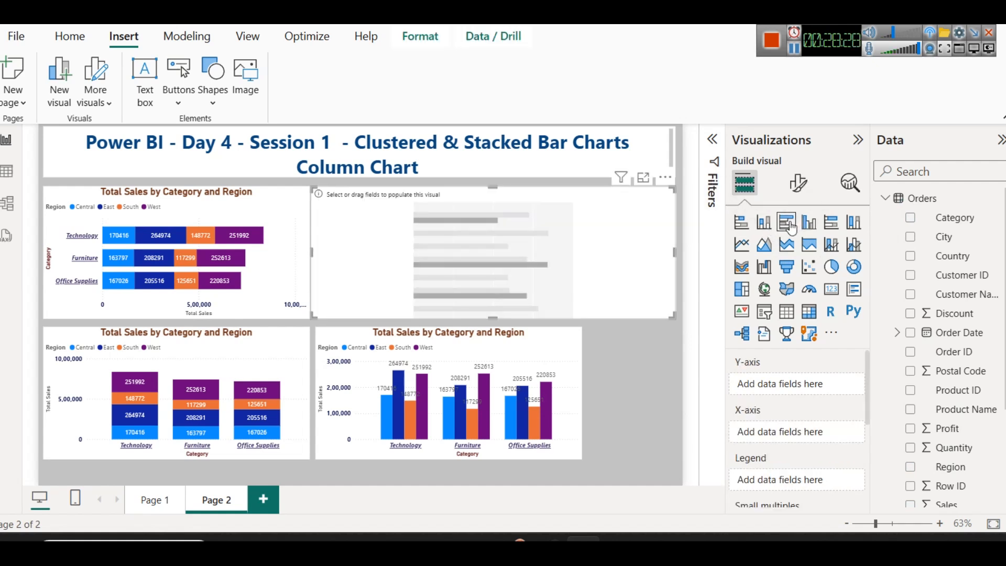
{"action": "left_click_drag", "start_coordinate": [675, 251], "coordinate": [585, 263]}
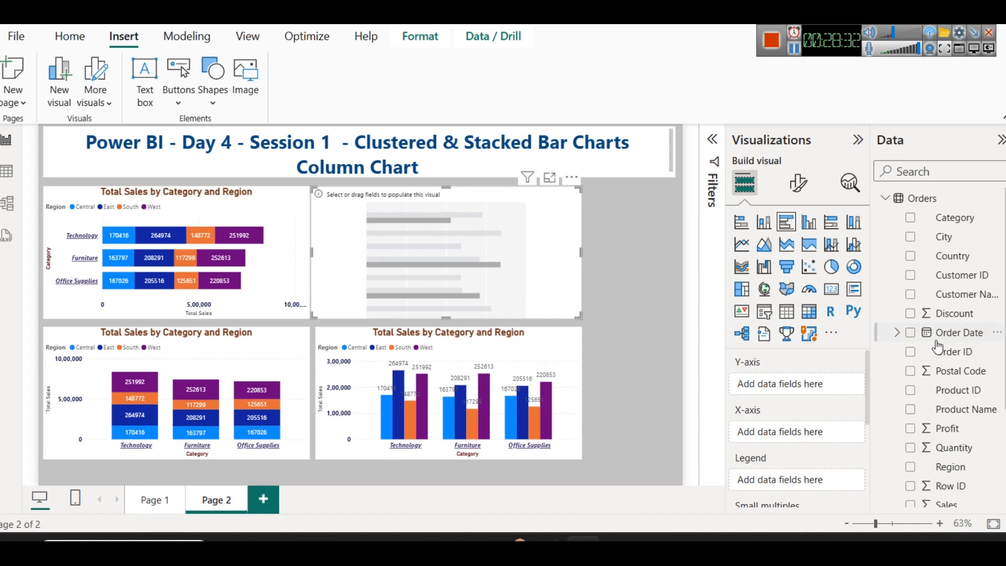
{"action": "scroll", "coordinate": [959, 411], "scroll_direction": "down", "scroll_amount": 3}
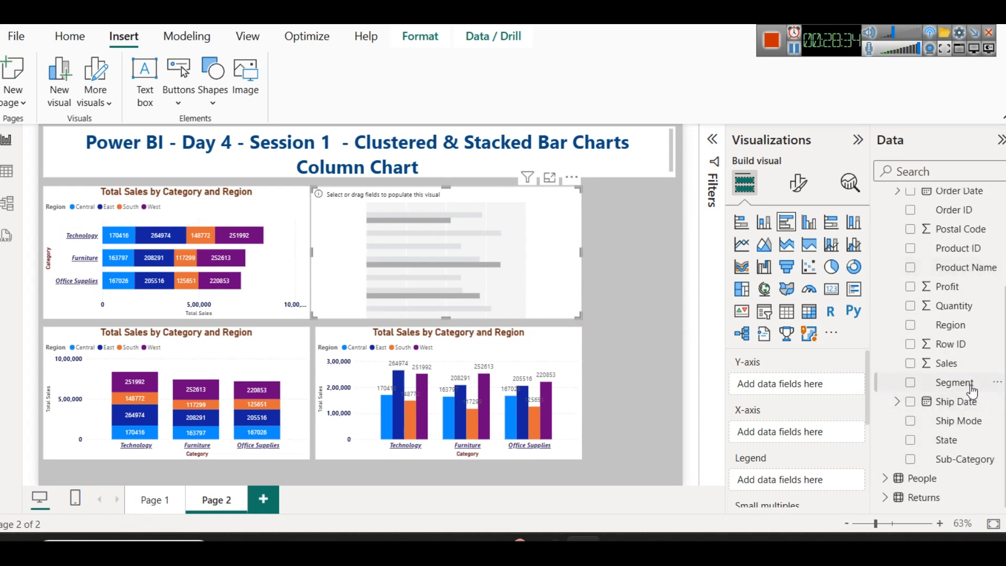
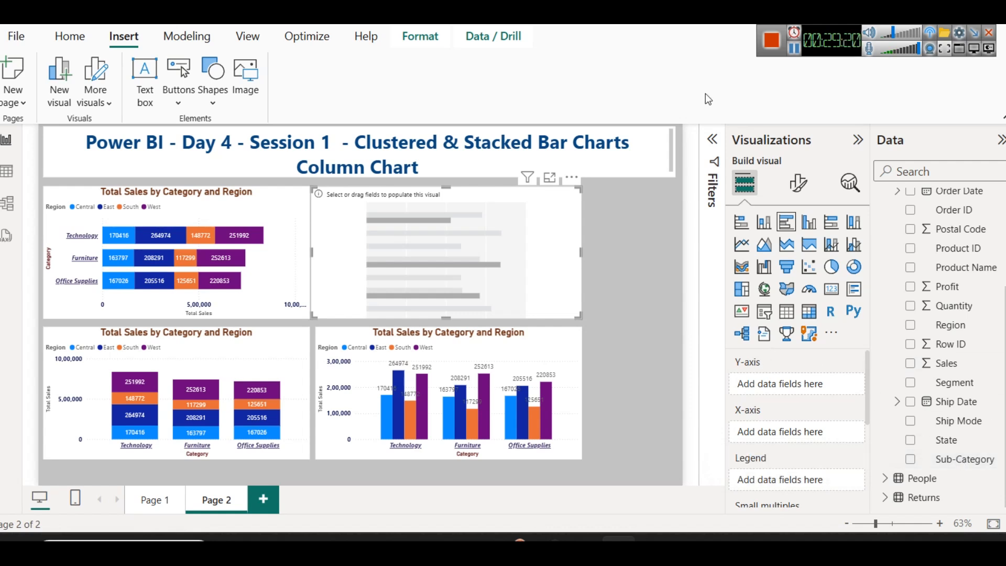
{"action": "left_click", "coordinate": [784, 223]}
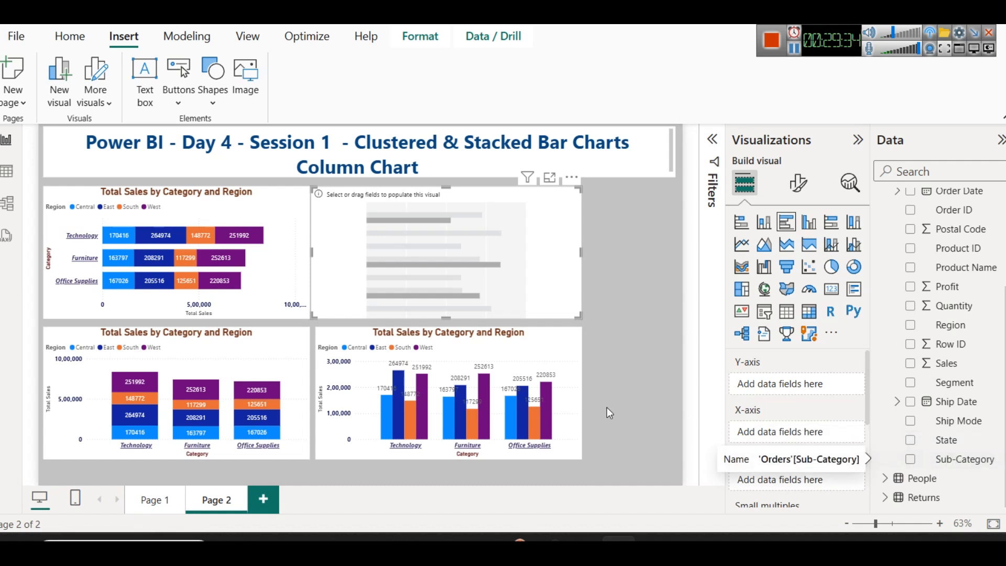
{"action": "key", "text": "Right"}
{"action": "key", "text": "Right"}
{"action": "key", "text": "Right"}
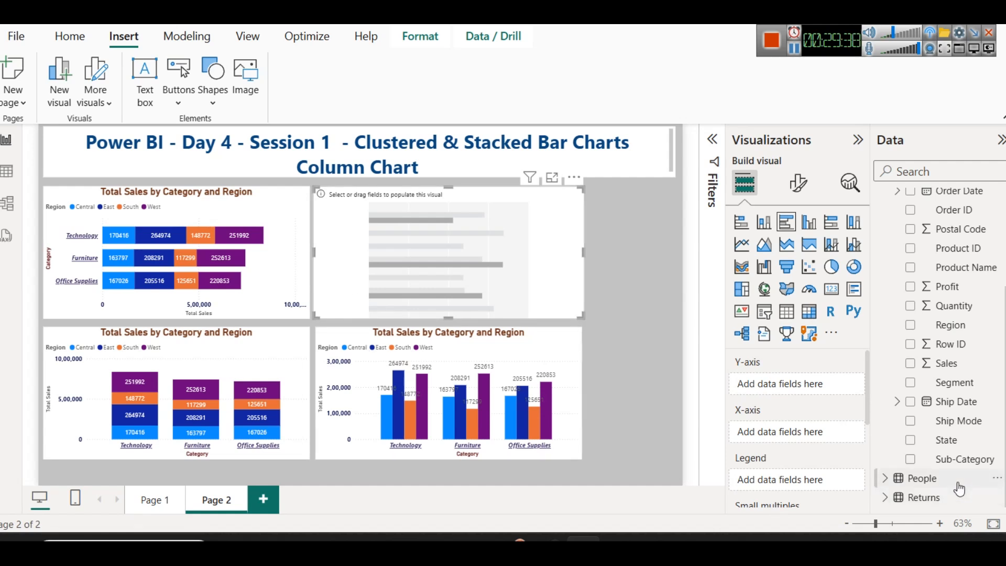
- Fill the empty clustered bar chart with Sub-Category on the Y-axis and both Sales and Profit on the X-axis
{"action": "left_click", "coordinate": [242, 213]}
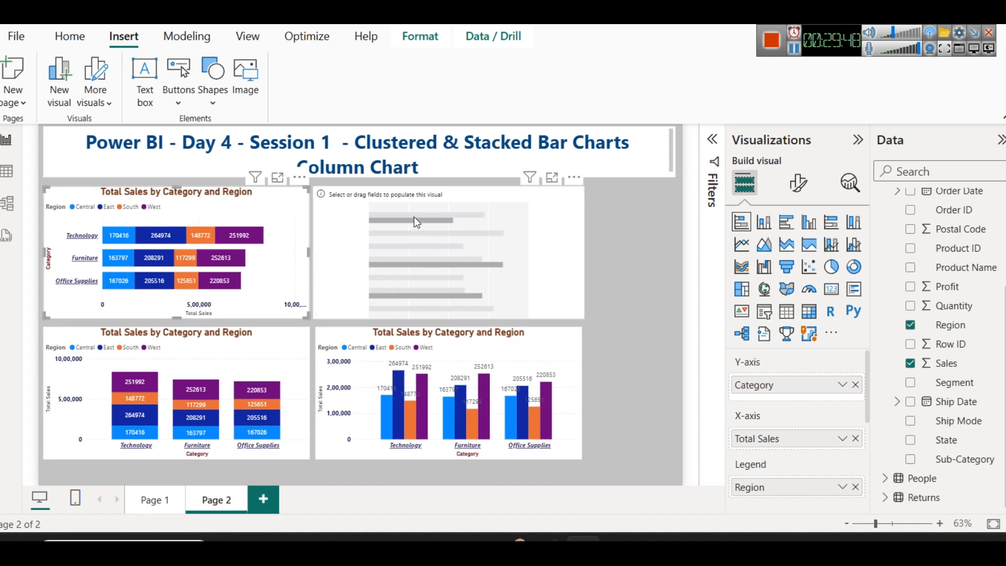
{"action": "left_click", "coordinate": [558, 251]}
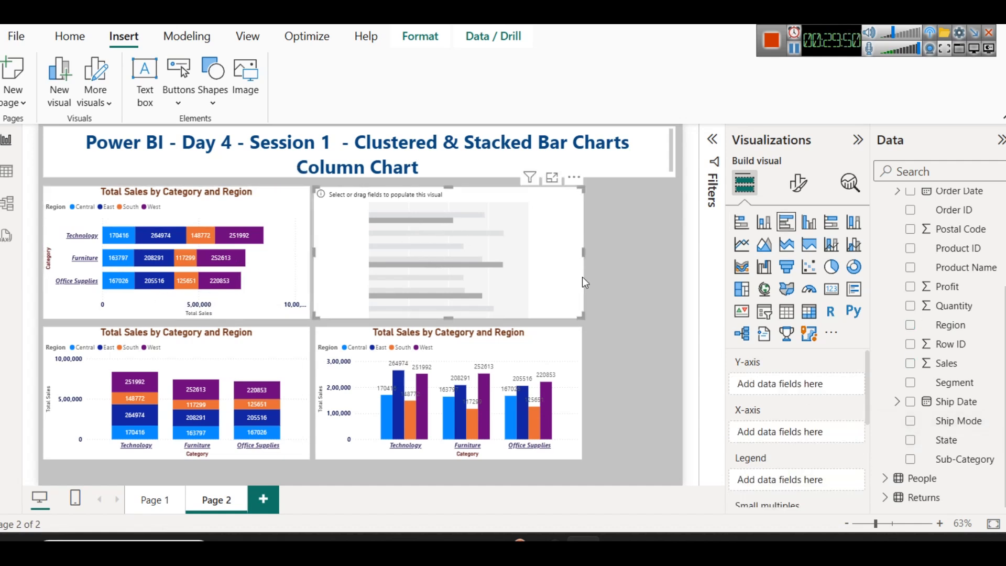
{"action": "left_click_drag", "start_coordinate": [950, 460], "coordinate": [773, 383]}
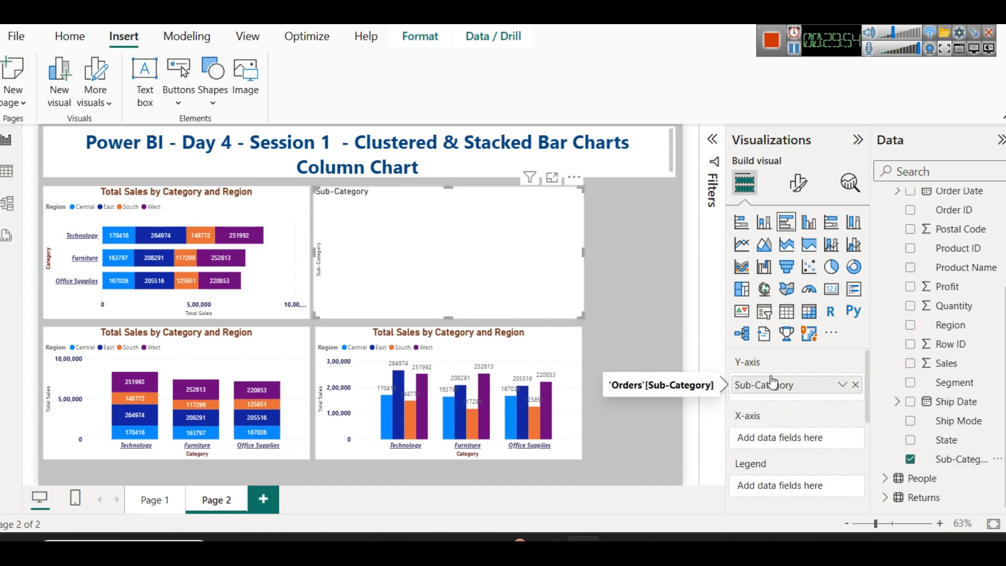
{"action": "left_click_drag", "start_coordinate": [947, 363], "coordinate": [770, 437]}
{"action": "mouse_move", "coordinate": [468, 231]}
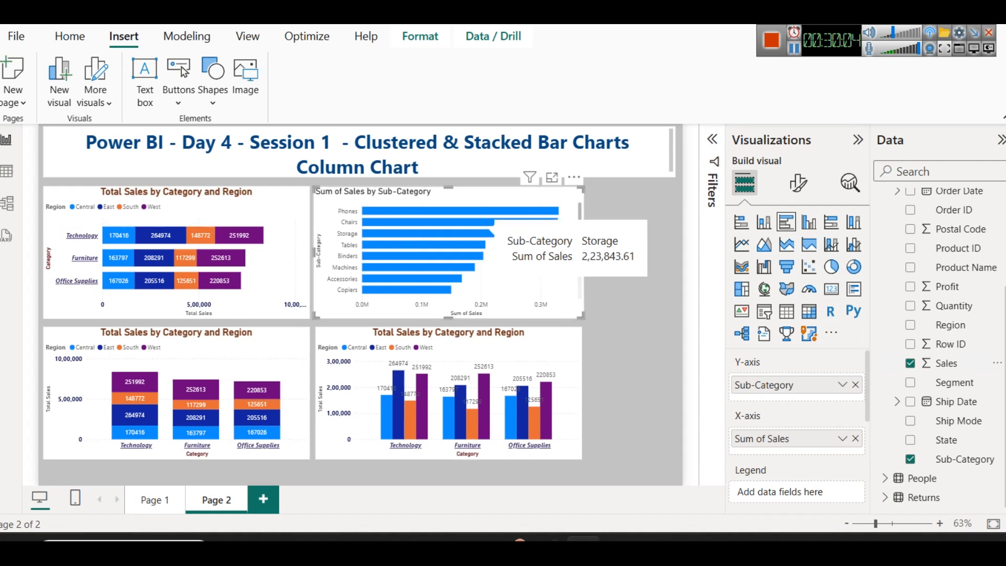
{"action": "left_click_drag", "start_coordinate": [951, 286], "coordinate": [822, 454]}
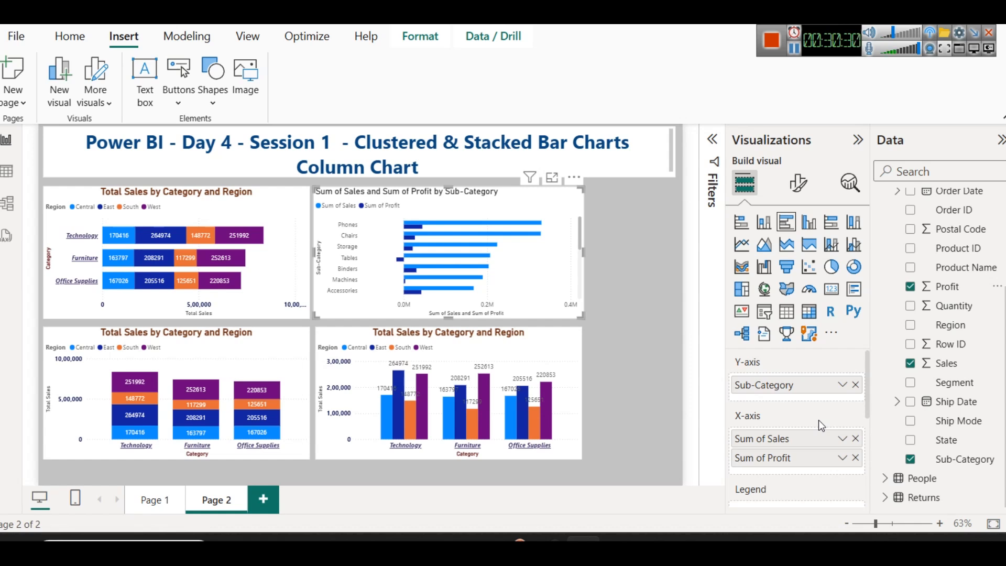
- Examine the Sales and Profit bars by Sub-Category in focus mode, and return to the report
{"action": "left_click", "coordinate": [551, 178]}
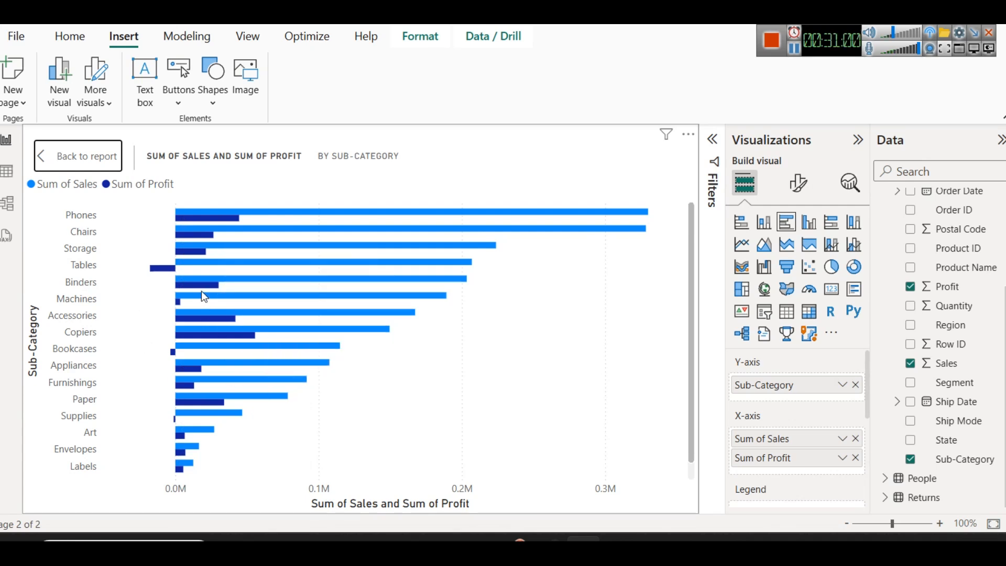
{"action": "mouse_move", "coordinate": [160, 268]}
{"action": "mouse_move", "coordinate": [286, 306]}
{"action": "left_click", "coordinate": [92, 165]}
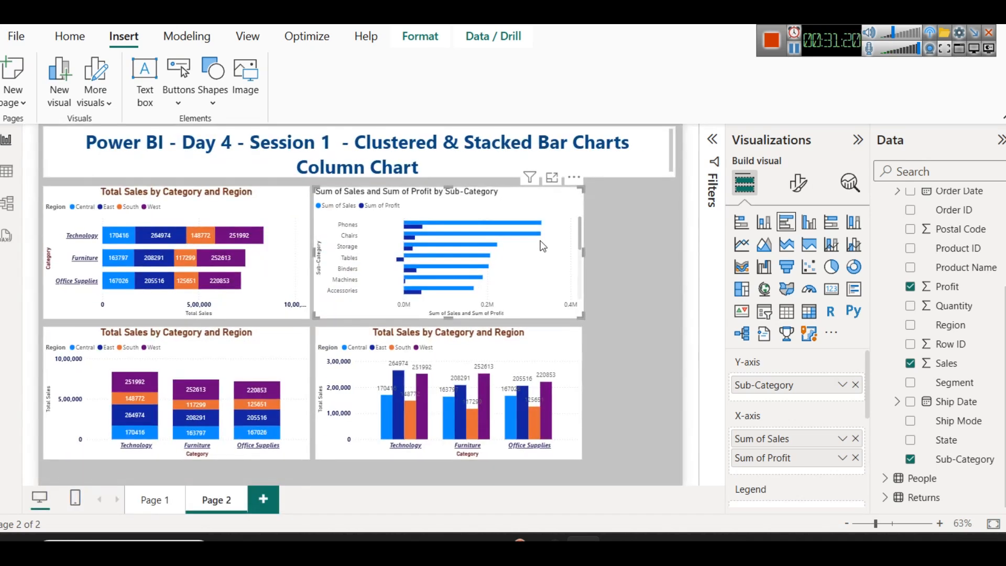
- Try Segment and then Category as the Y-axis field in place of Sub-Category, and check the Furniture profit bar
{"action": "left_click", "coordinate": [855, 385]}
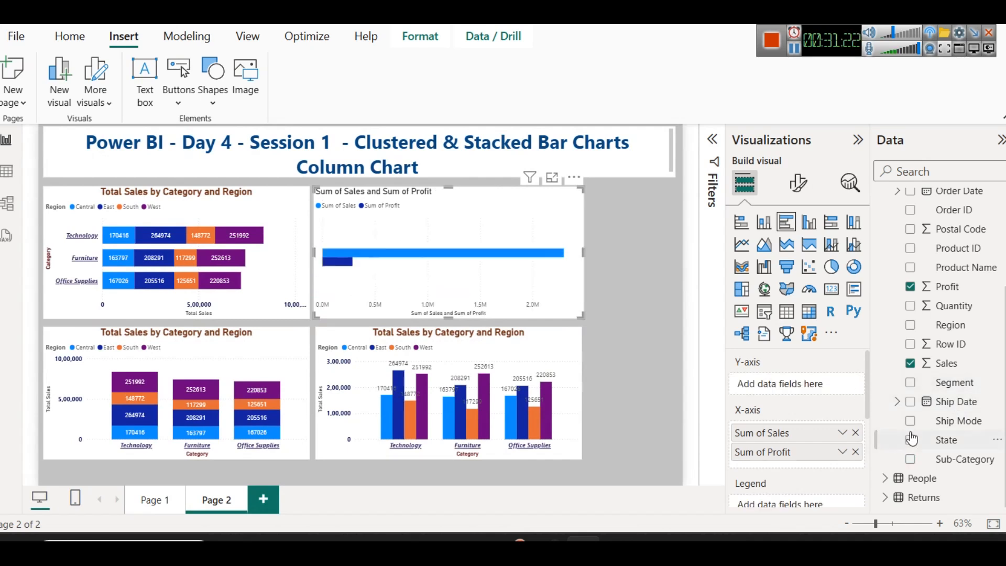
{"action": "left_click_drag", "start_coordinate": [955, 382], "coordinate": [804, 375]}
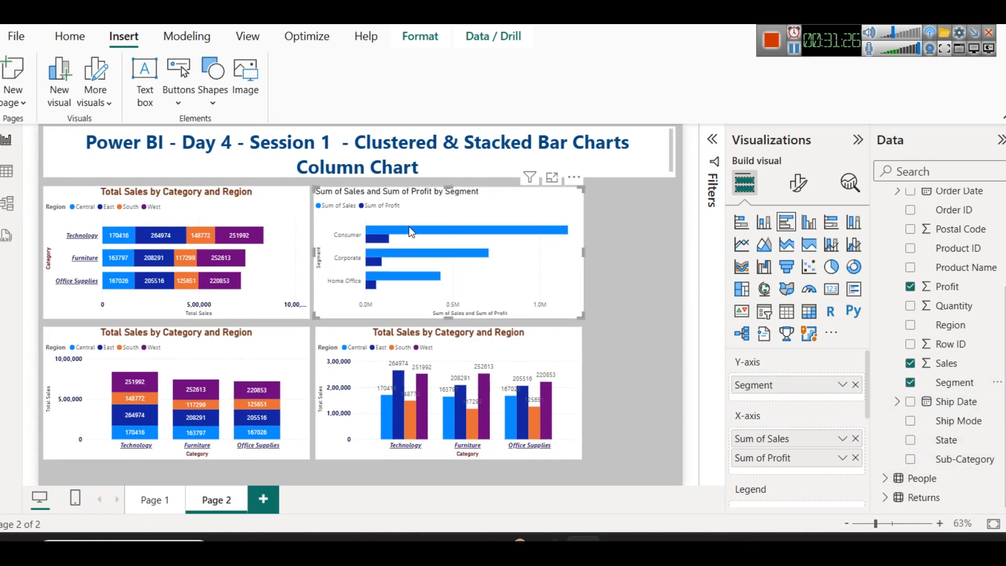
{"action": "left_click", "coordinate": [855, 385]}
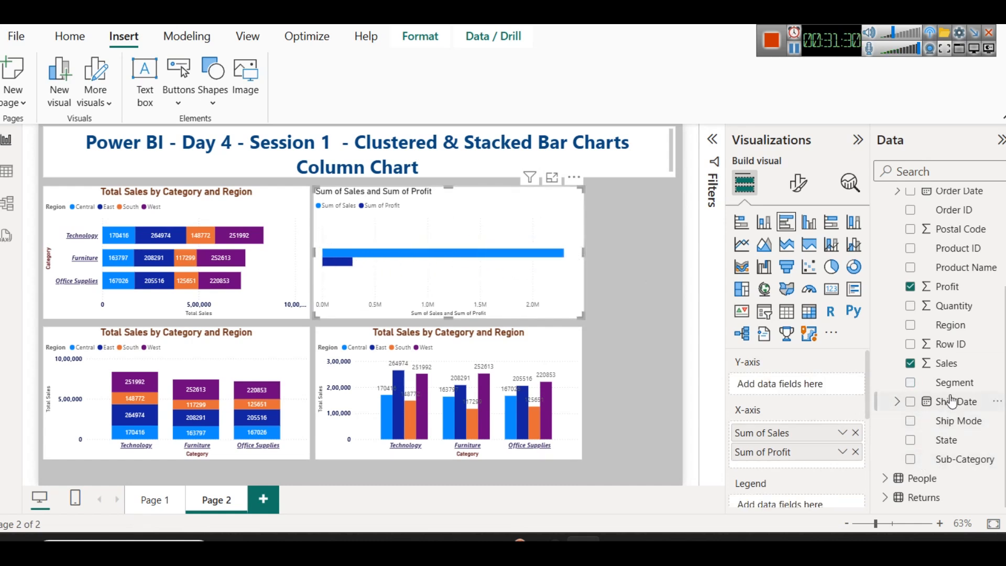
{"action": "scroll", "coordinate": [952, 389], "scroll_direction": "up", "scroll_amount": 3}
{"action": "left_click_drag", "start_coordinate": [972, 218], "coordinate": [787, 386]}
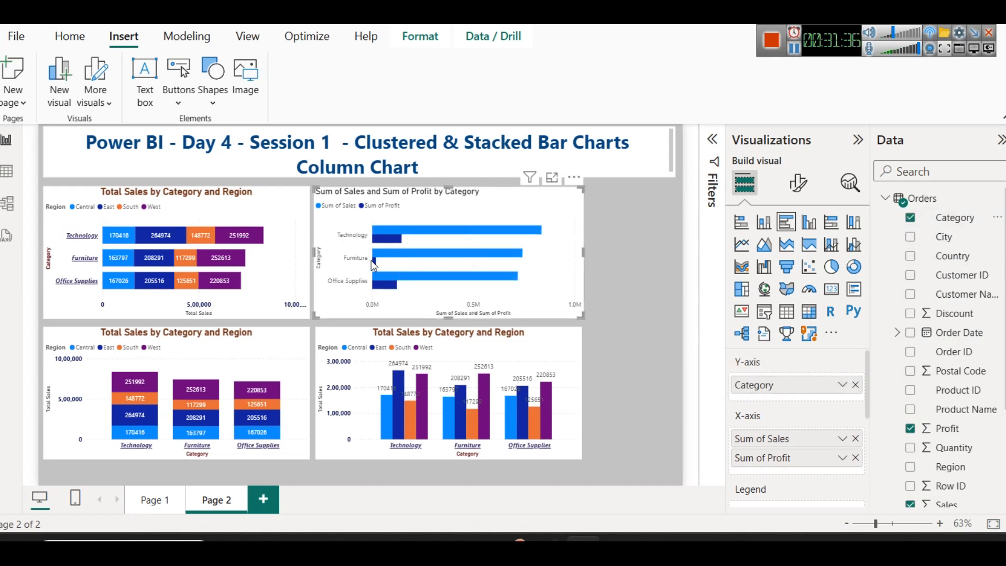
{"action": "mouse_move", "coordinate": [375, 263]}
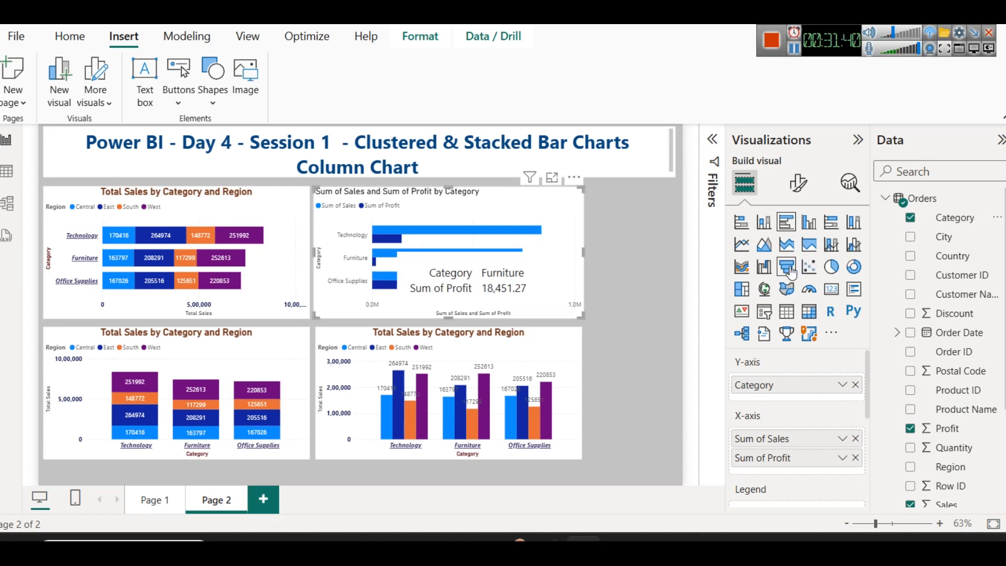
- Replace Category with Sub-Category on the Y-axis of the Sales and Profit bar chart
{"action": "left_click", "coordinate": [856, 386]}
{"action": "scroll", "coordinate": [935, 444], "scroll_direction": "down", "scroll_amount": 3}
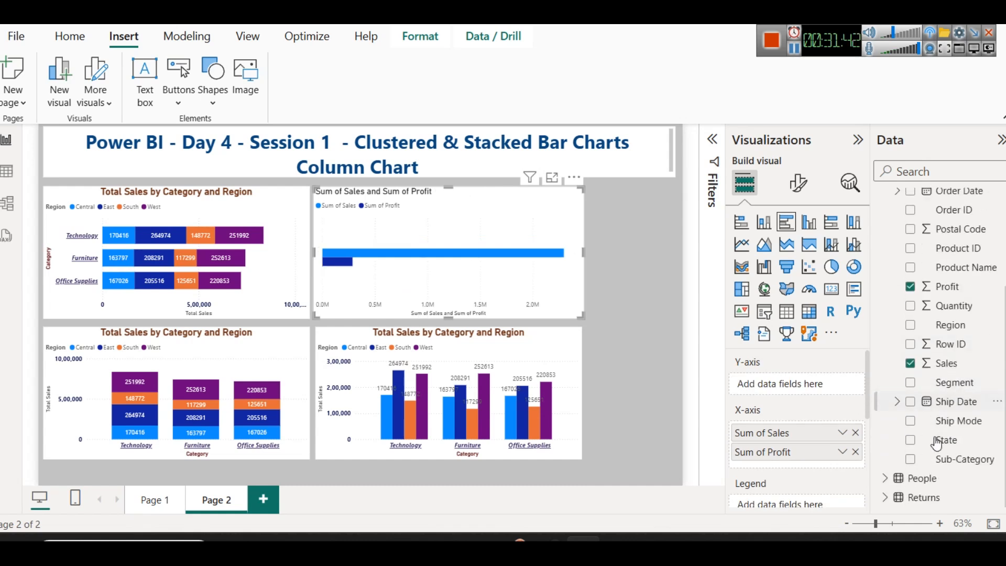
{"action": "left_click_drag", "start_coordinate": [967, 460], "coordinate": [756, 389]}
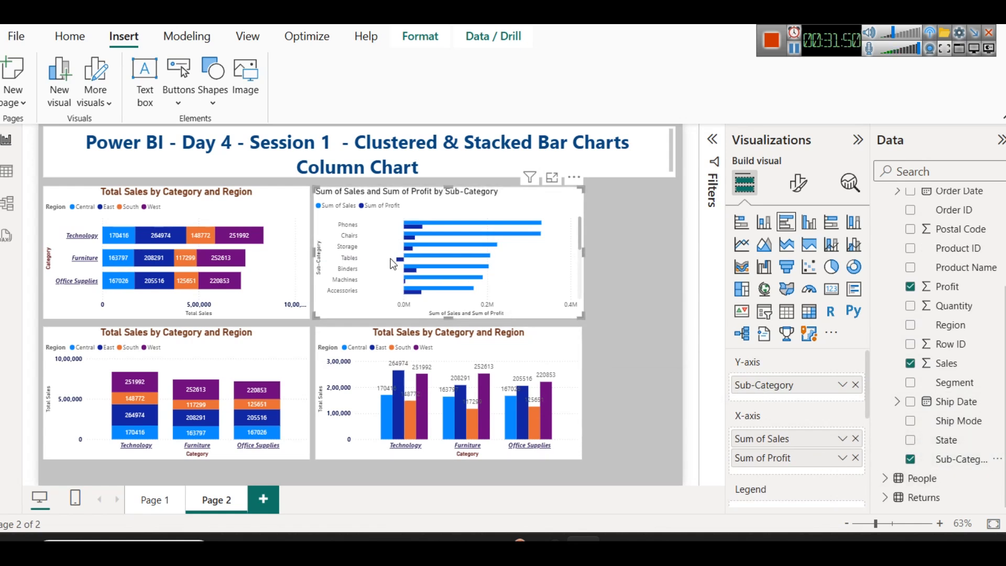
{"action": "mouse_move", "coordinate": [474, 281]}
- Convert the Sub-Category chart to a slightly narrower clustered column chart, and view it in focus mode before returning to the report
{"action": "left_click", "coordinate": [803, 229]}
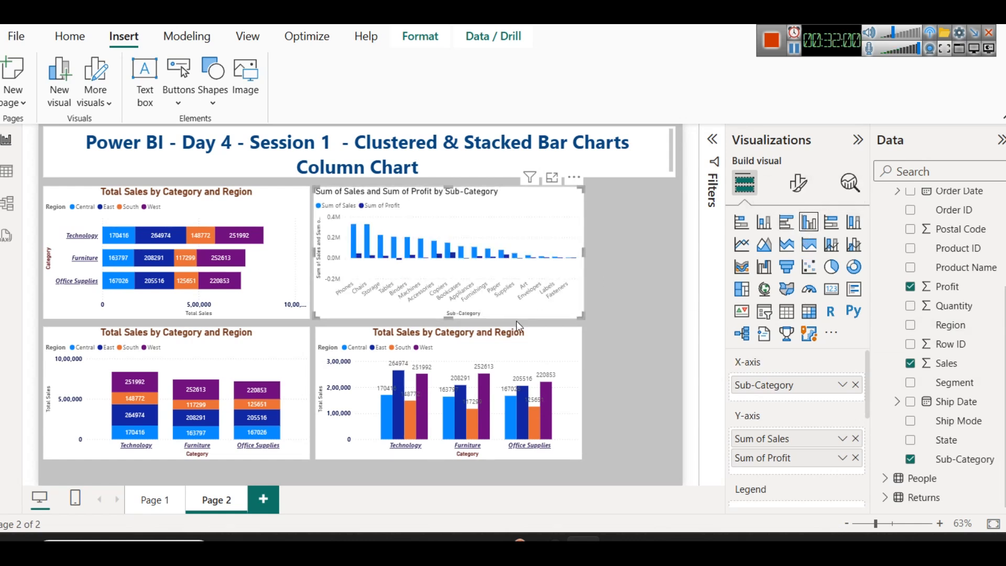
{"action": "mouse_move", "coordinate": [584, 253]}
{"action": "left_mouse_down"}
{"action": "mouse_move", "coordinate": [619, 254]}
{"action": "mouse_move", "coordinate": [591, 256]}
{"action": "left_mouse_up"}
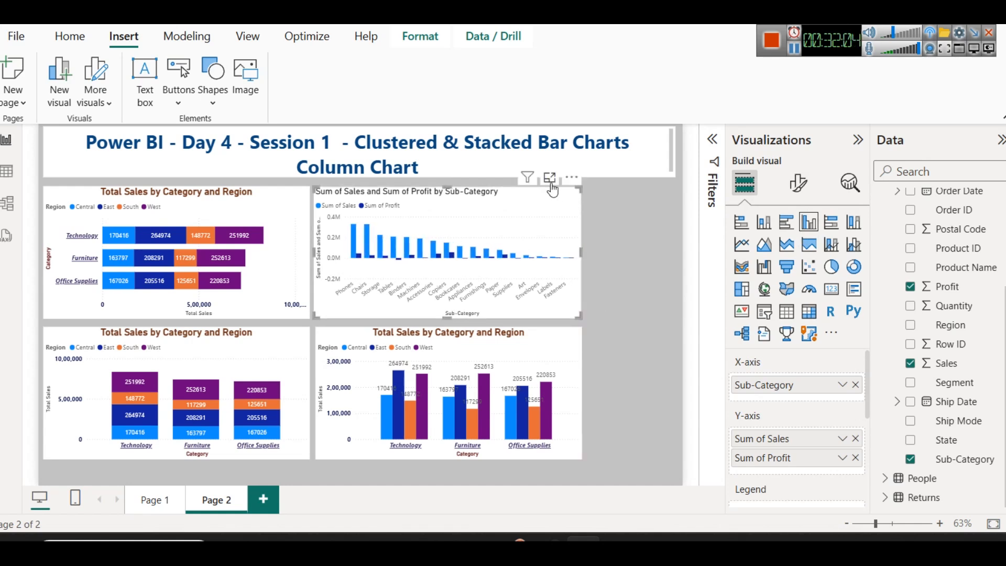
{"action": "left_click", "coordinate": [550, 183]}
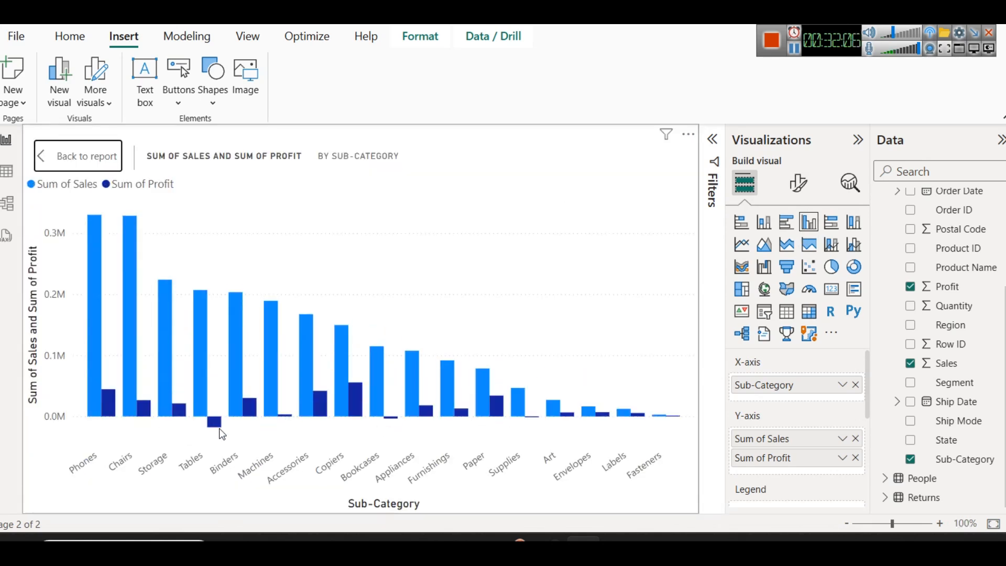
{"action": "left_click", "coordinate": [84, 156]}
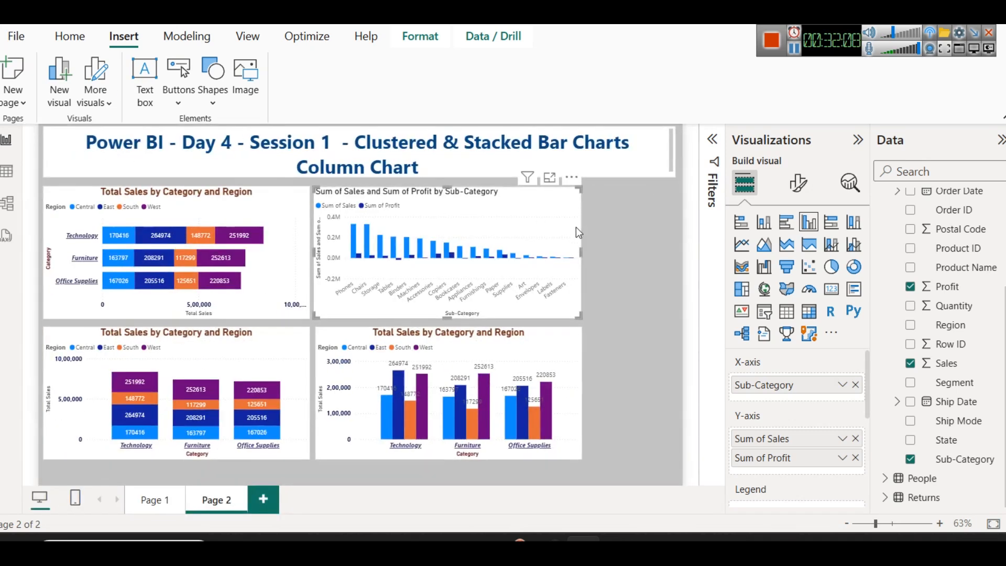
- Compare the Sub-Category chart as clustered bars and clustered columns, and leave it as a clustered bar chart
{"action": "left_click", "coordinate": [786, 224]}
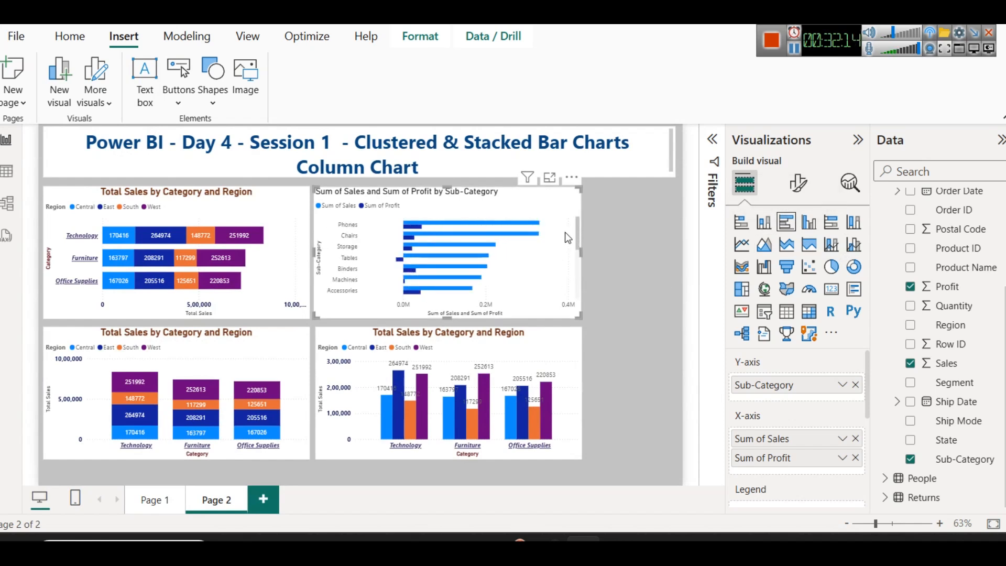
{"action": "left_click", "coordinate": [809, 221]}
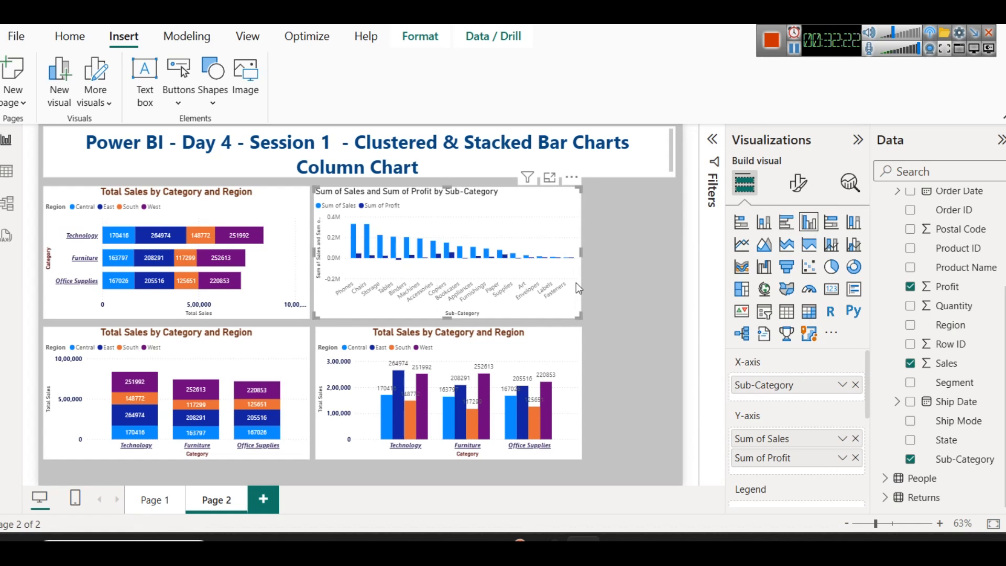
{"action": "left_click", "coordinate": [786, 222]}
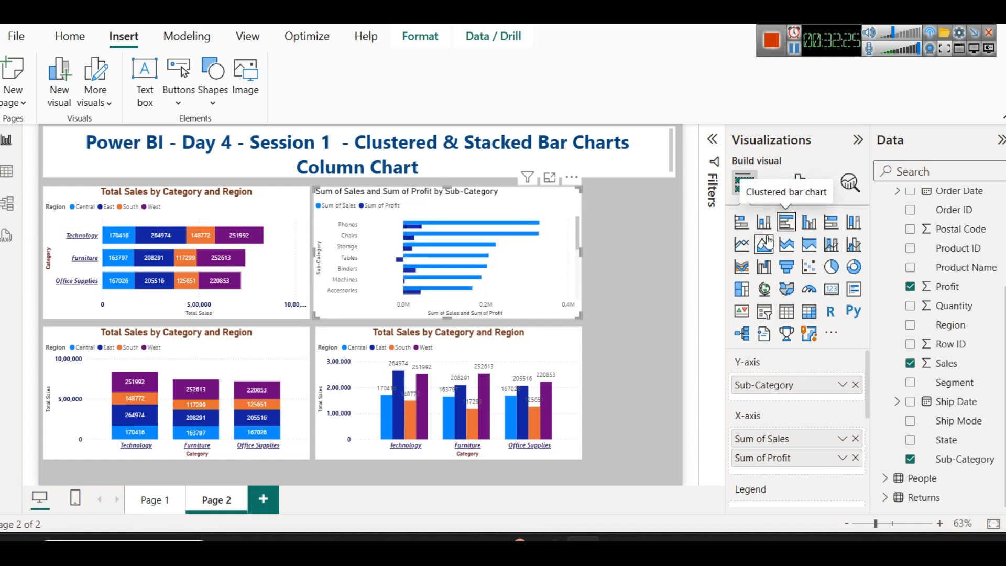
- Copy the formatting of the stacked Category and Region bar chart onto the Sub-Category bar chart with Format painter
{"action": "left_click", "coordinate": [609, 269]}
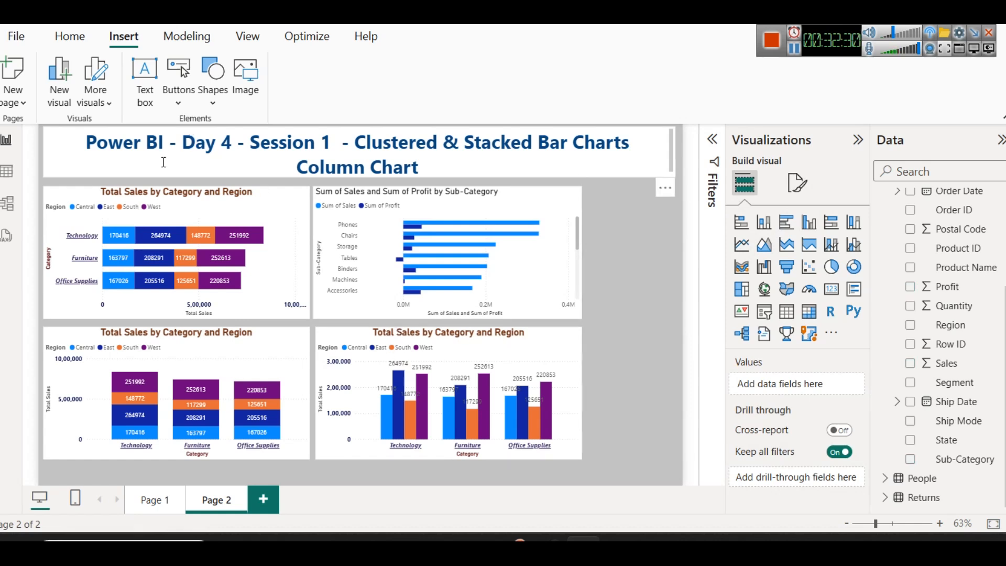
{"action": "left_click", "coordinate": [131, 199]}
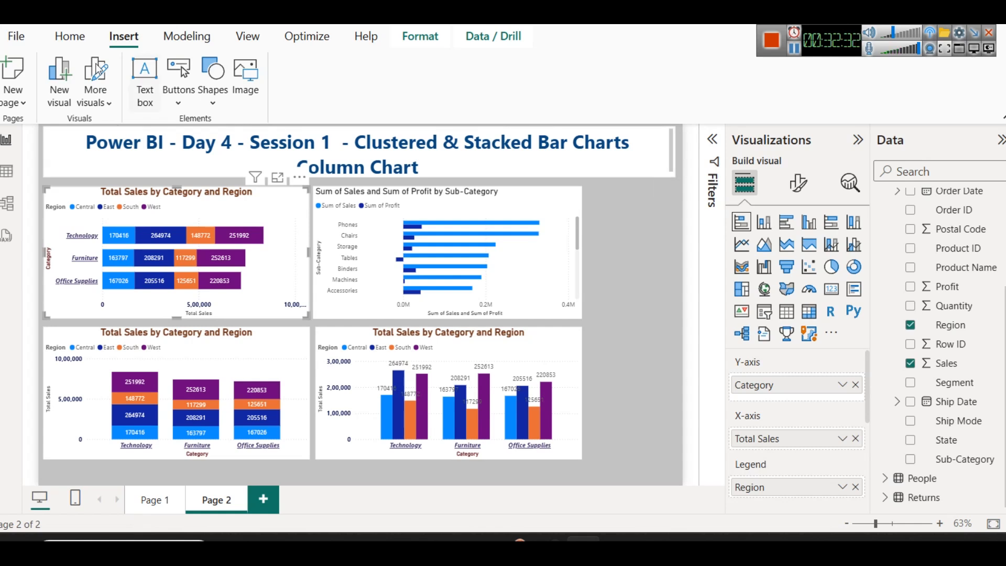
{"action": "left_click", "coordinate": [73, 35]}
{"action": "left_click", "coordinate": [78, 104]}
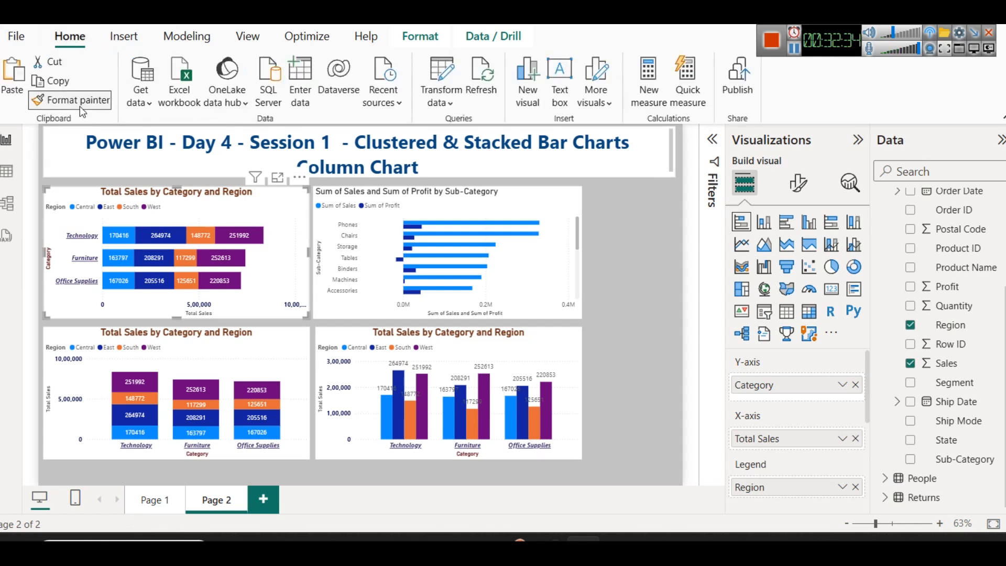
{"action": "left_click", "coordinate": [533, 195]}
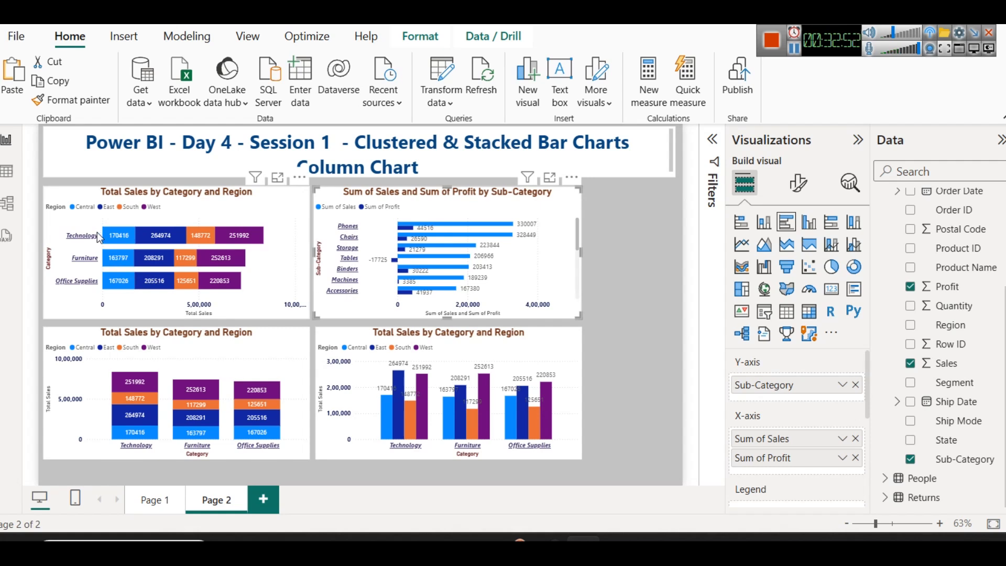
{"action": "left_click", "coordinate": [606, 297]}
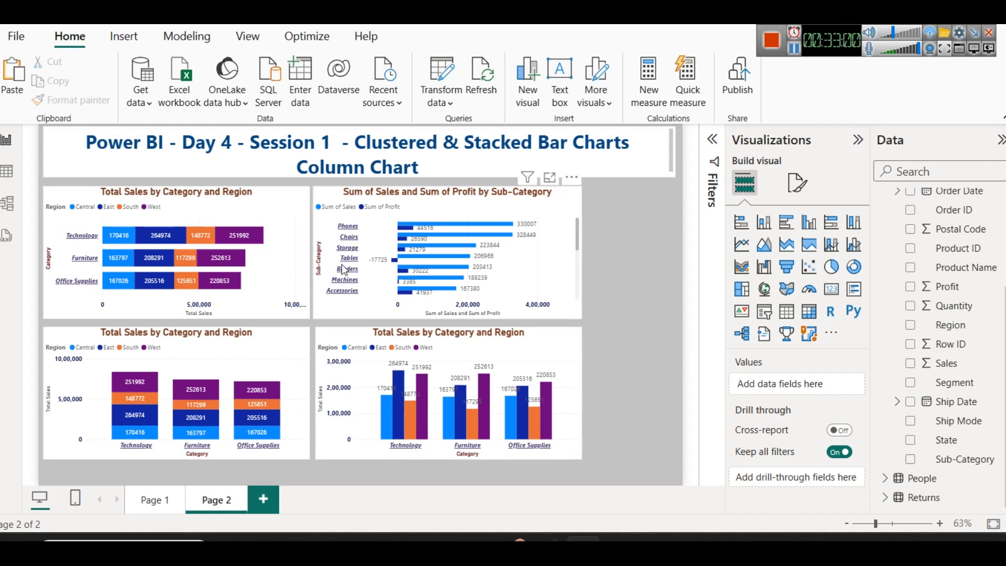
- Narrow the stacked bar chart and the stacked column chart below it to the same width
{"action": "left_click", "coordinate": [299, 244]}
{"action": "left_click_drag", "start_coordinate": [307, 250], "coordinate": [271, 251]}
{"action": "left_click", "coordinate": [299, 367]}
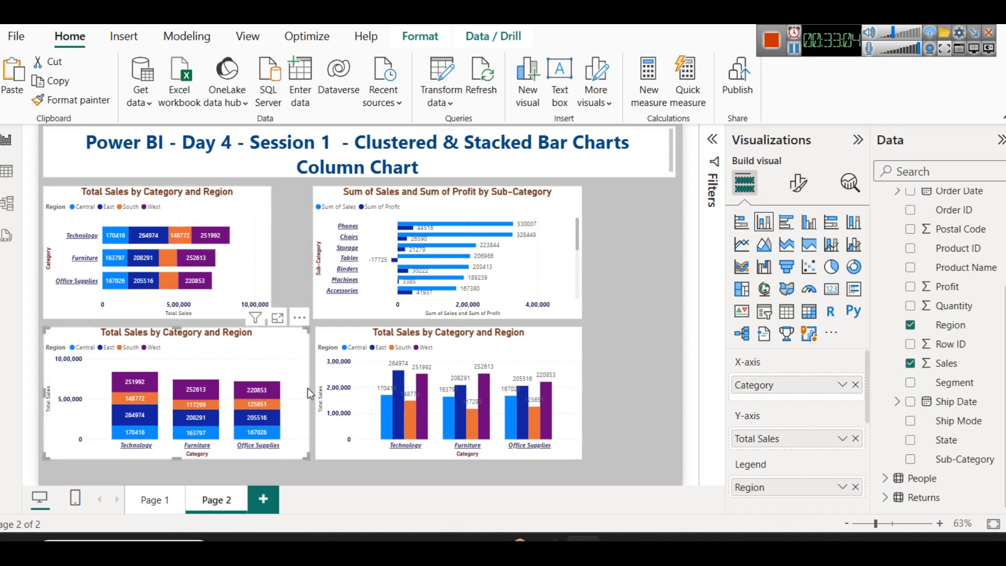
{"action": "left_click_drag", "start_coordinate": [308, 393], "coordinate": [268, 388]}
- Move the Sub-Category bar chart beside the narrowed stacked bar chart and reduce its width
{"action": "left_click_drag", "start_coordinate": [363, 269], "coordinate": [331, 270]}
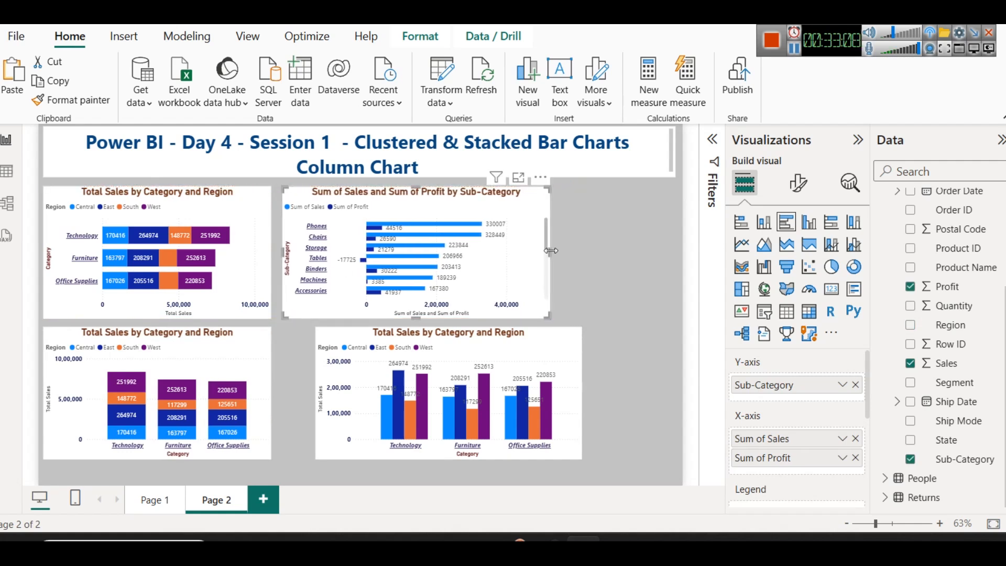
{"action": "left_click_drag", "start_coordinate": [549, 250], "coordinate": [498, 250]}
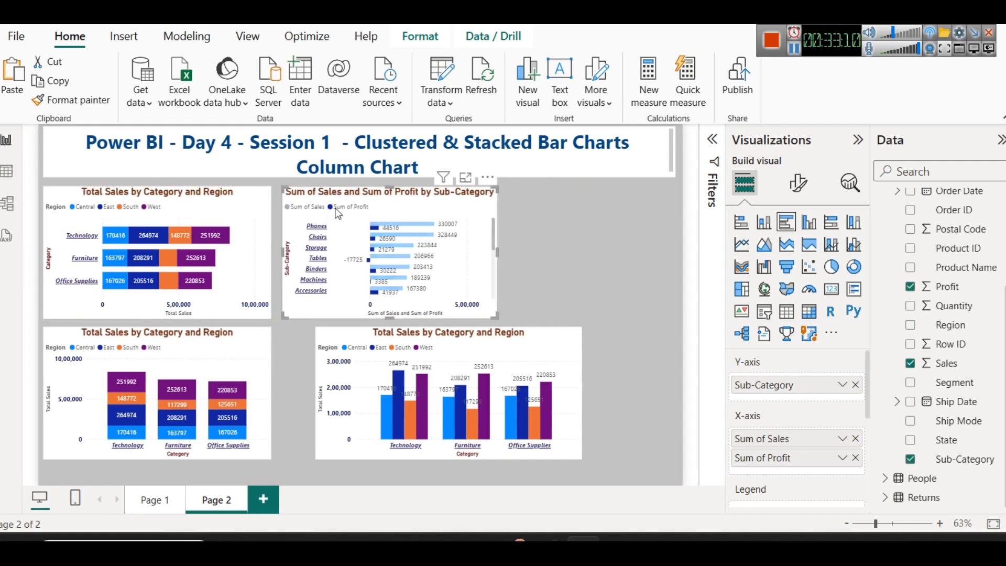
{"action": "left_click_drag", "start_coordinate": [339, 212], "coordinate": [333, 212]}
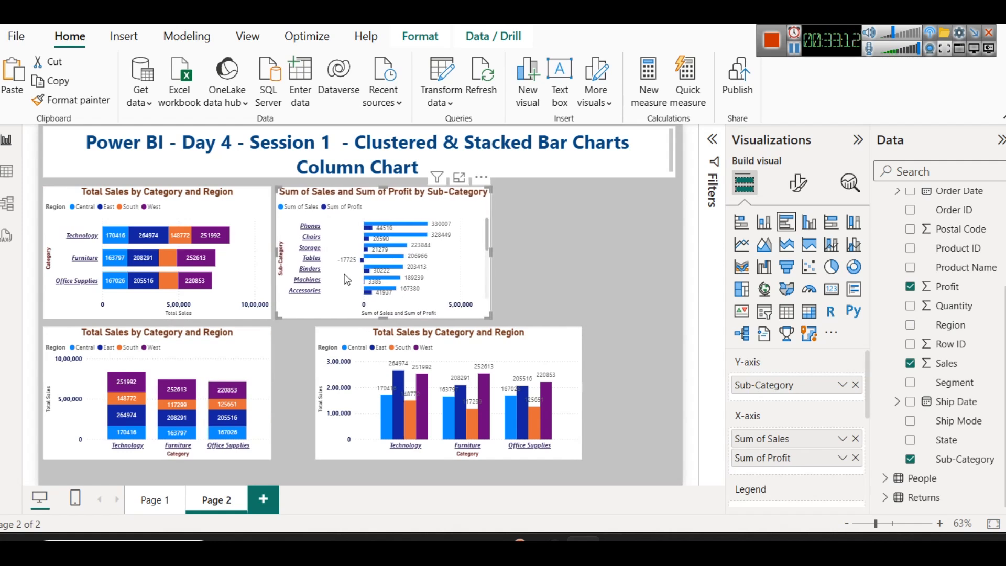
- Move the clustered column chart beside the stacked column chart and narrow it to align with the Sub-Category chart above
{"action": "left_click", "coordinate": [355, 336]}
{"action": "key", "text": "Left"}
{"action": "key", "text": "Left"}
{"action": "key", "text": "Left"}
{"action": "key", "text": "Left"}
{"action": "key", "text": "Left"}
{"action": "key", "text": "Left"}
{"action": "key", "text": "Left"}
{"action": "key", "text": "Left"}
{"action": "key", "text": "Left"}
{"action": "key", "text": "Left"}
{"action": "key", "text": "Left"}
{"action": "key", "text": "Left"}
{"action": "key", "text": "Left"}
{"action": "key", "text": "Left"}
{"action": "key", "text": "Left"}
{"action": "key", "text": "Left"}
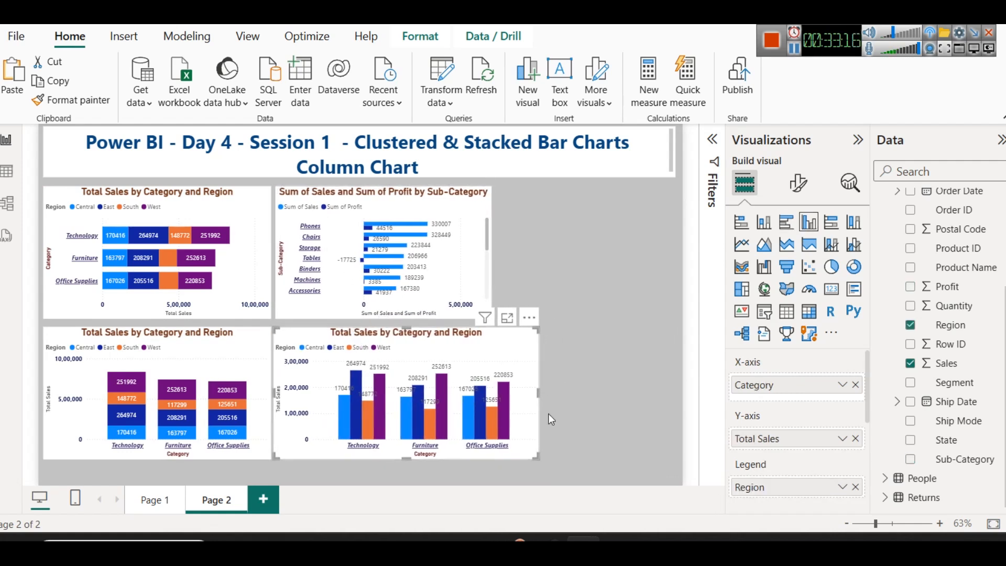
{"action": "left_click_drag", "start_coordinate": [538, 393], "coordinate": [493, 385]}
{"action": "left_click", "coordinate": [548, 319]}
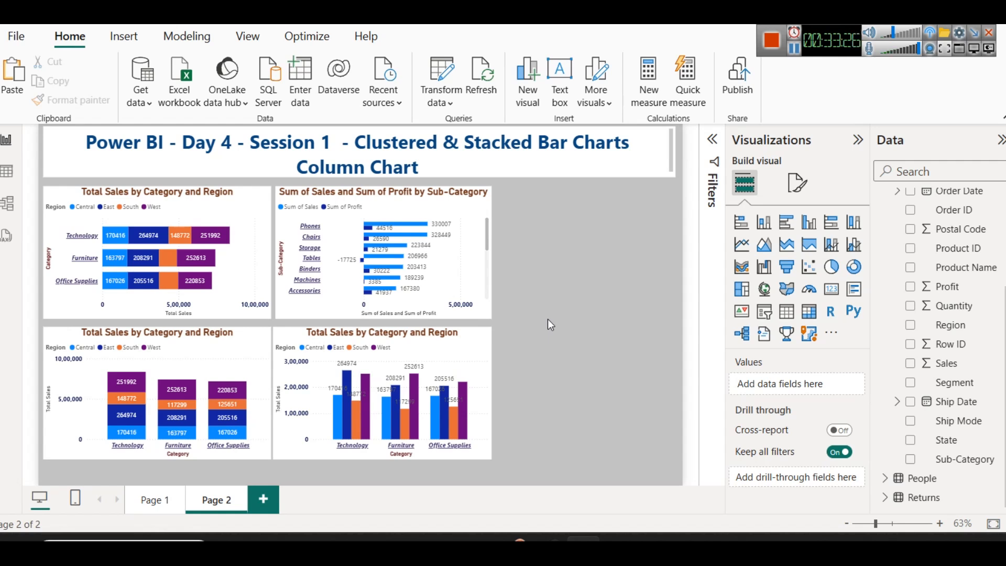
{"action": "left_click", "coordinate": [478, 337]}
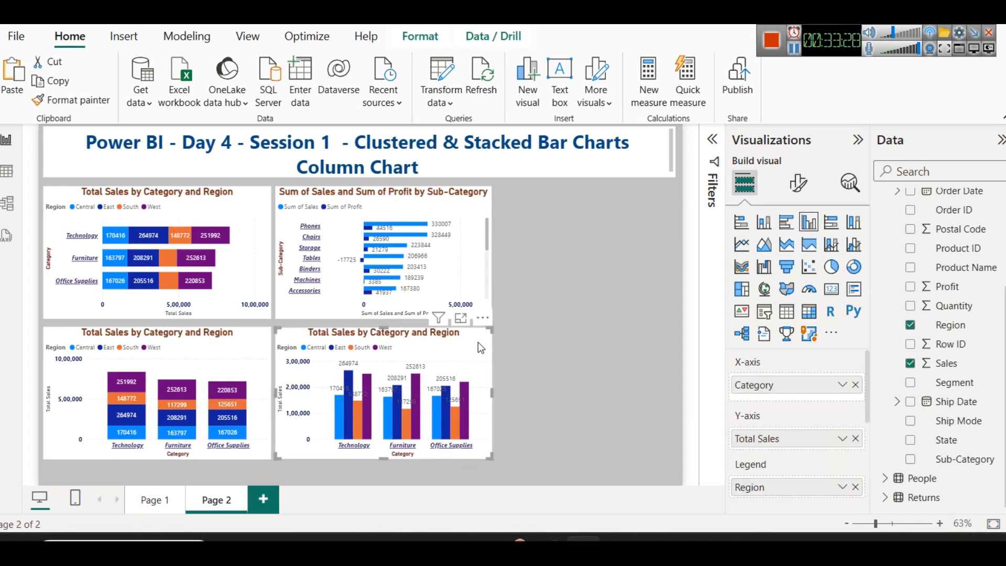
{"action": "left_click", "coordinate": [548, 405]}
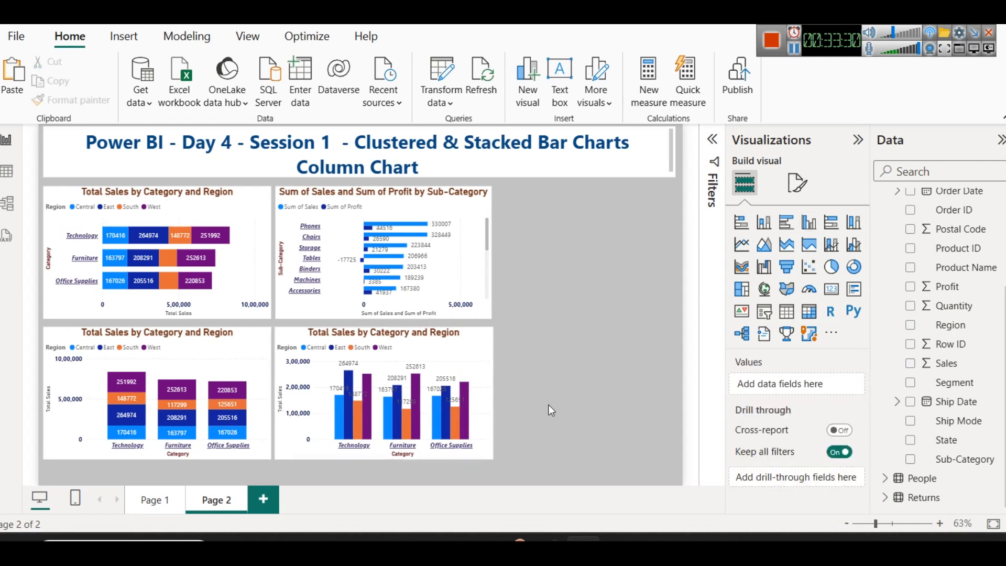
- Narrow the Sub-Category bar chart and the clustered column chart slightly so their outer edges line up
{"action": "left_click", "coordinate": [472, 209]}
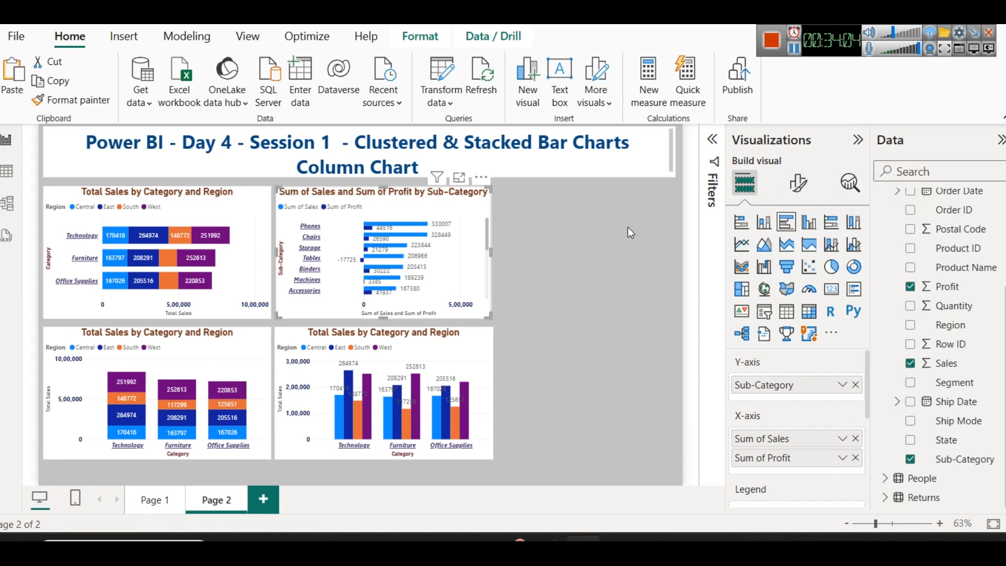
{"action": "left_click_drag", "start_coordinate": [487, 254], "coordinate": [483, 254]}
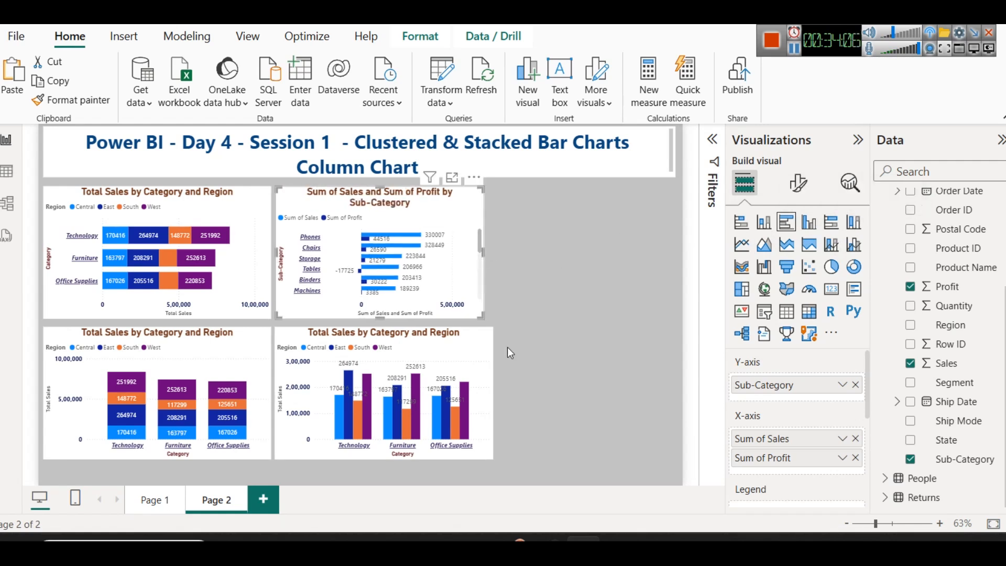
{"action": "left_click", "coordinate": [492, 388]}
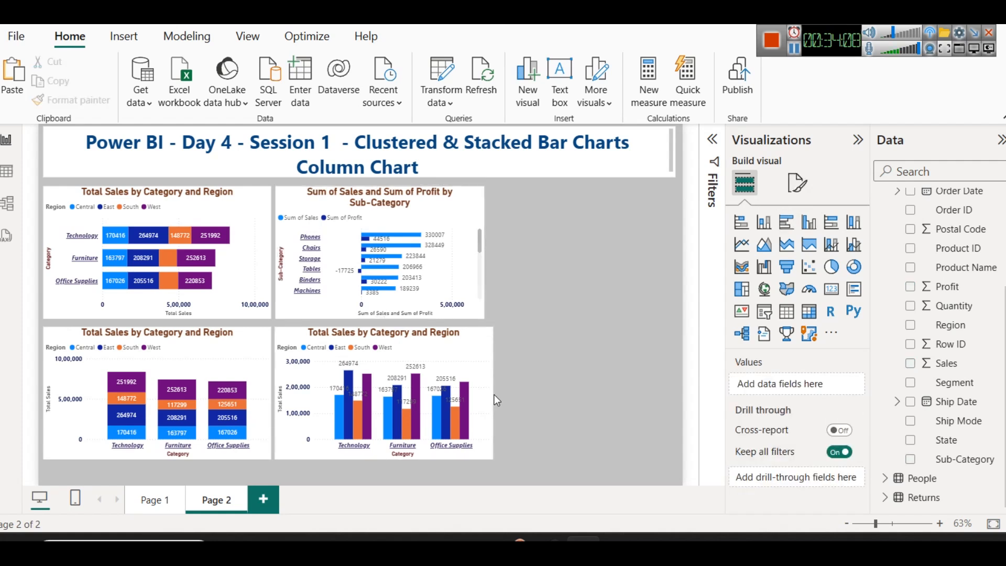
{"action": "left_click", "coordinate": [490, 394]}
{"action": "left_click_drag", "start_coordinate": [489, 393], "coordinate": [484, 392]}
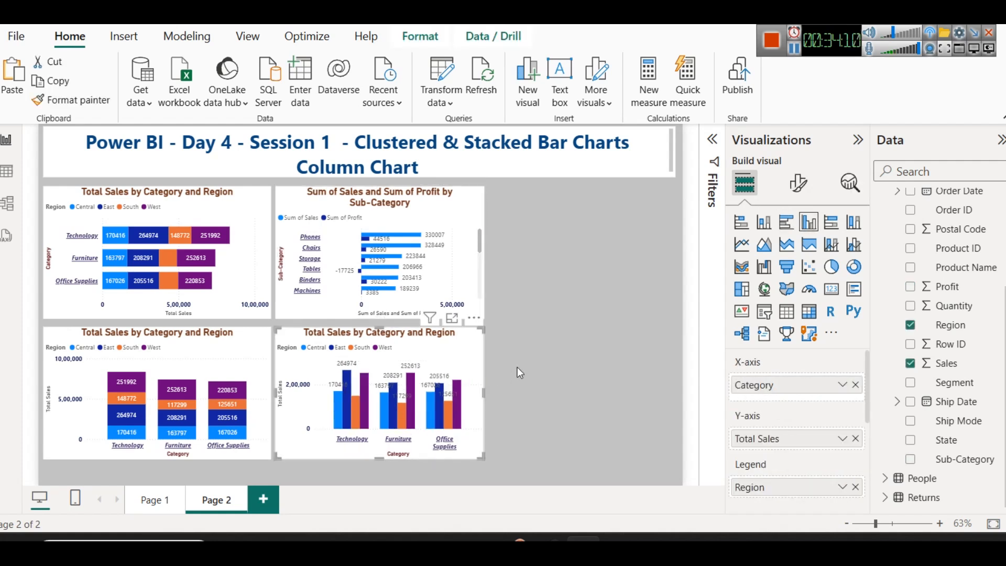
{"action": "left_click", "coordinate": [549, 342]}
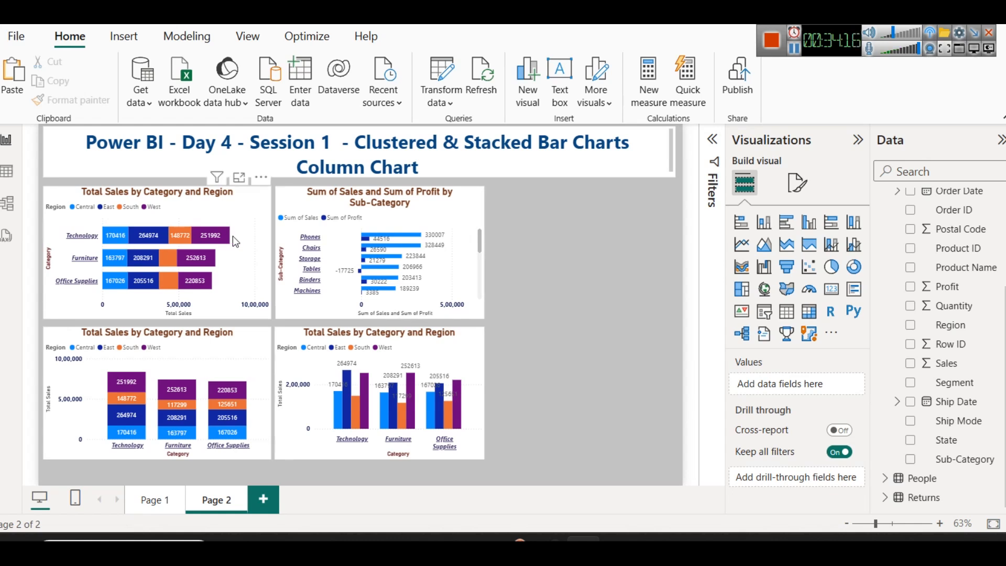
- Duplicate the stacked Category and Region bar chart, place the copy beyond the Sub-Category chart, and narrow it to fit
{"action": "left_click", "coordinate": [238, 197]}
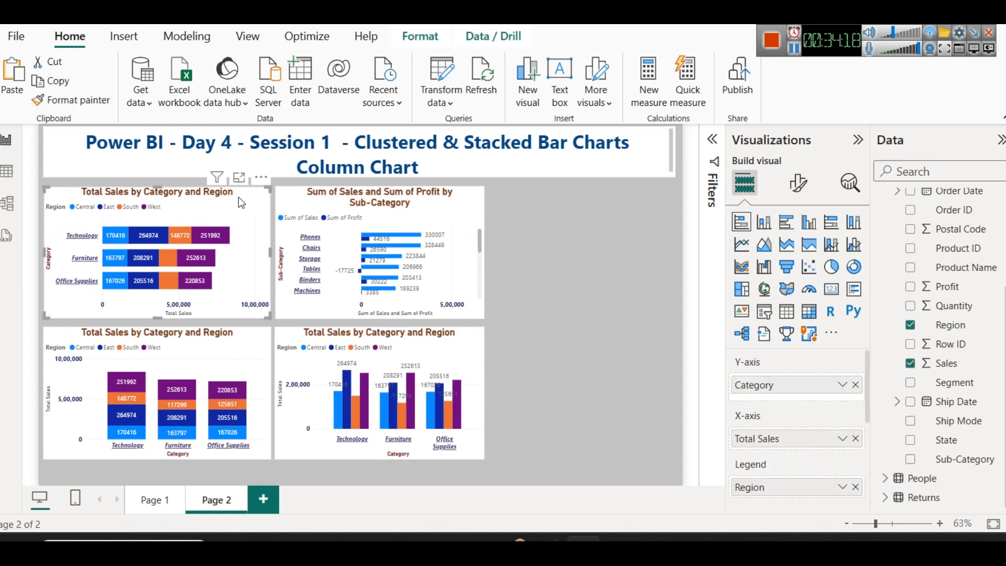
{"action": "key", "text": "ctrl+c"}
{"action": "key", "text": "ctrl+v"}
{"action": "left_click_drag", "start_coordinate": [614, 214], "coordinate": [662, 187]}
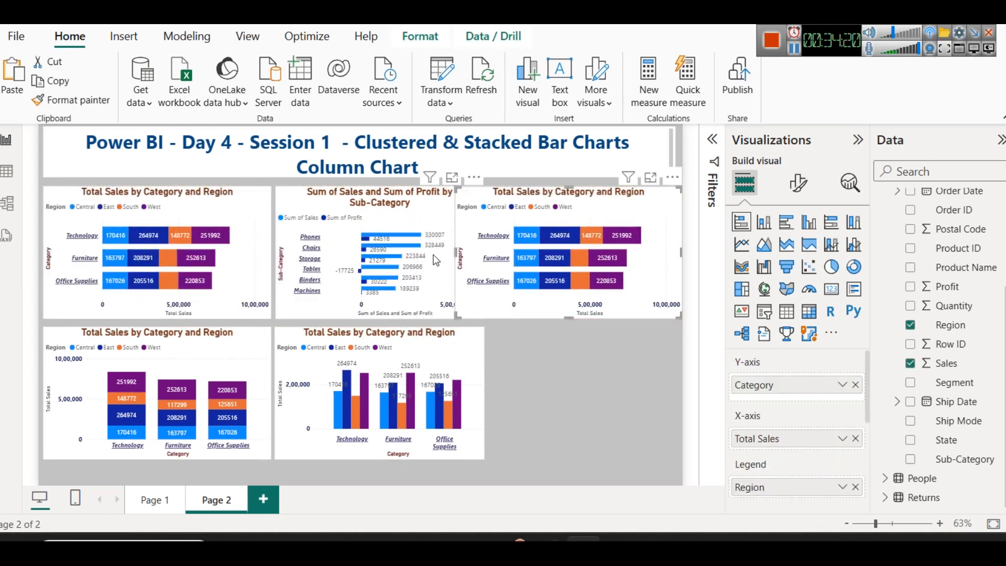
{"action": "left_click_drag", "start_coordinate": [456, 253], "coordinate": [495, 258]}
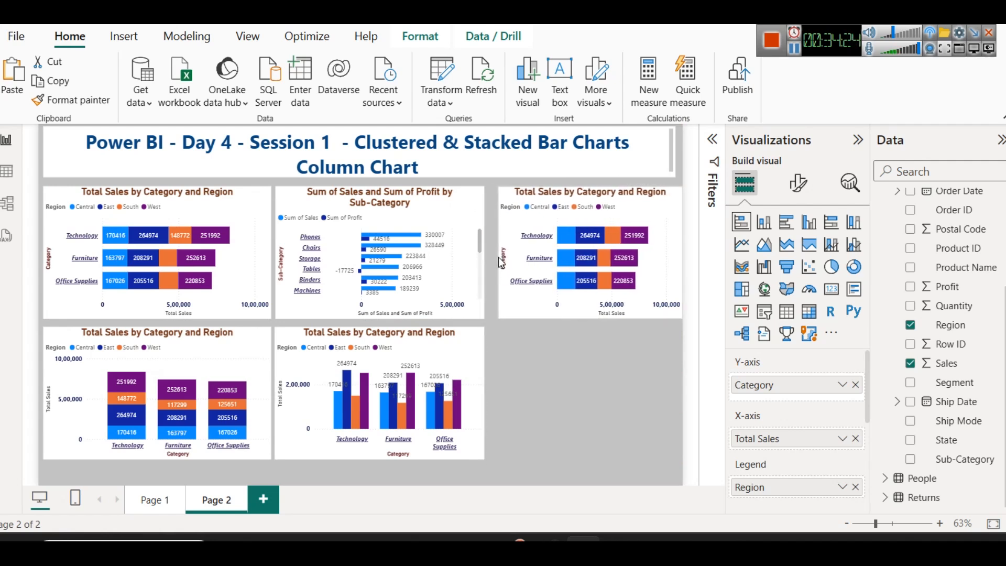
- Narrow the original stacked bar chart and the stacked column chart slightly further to matching widths
{"action": "left_click", "coordinate": [269, 251]}
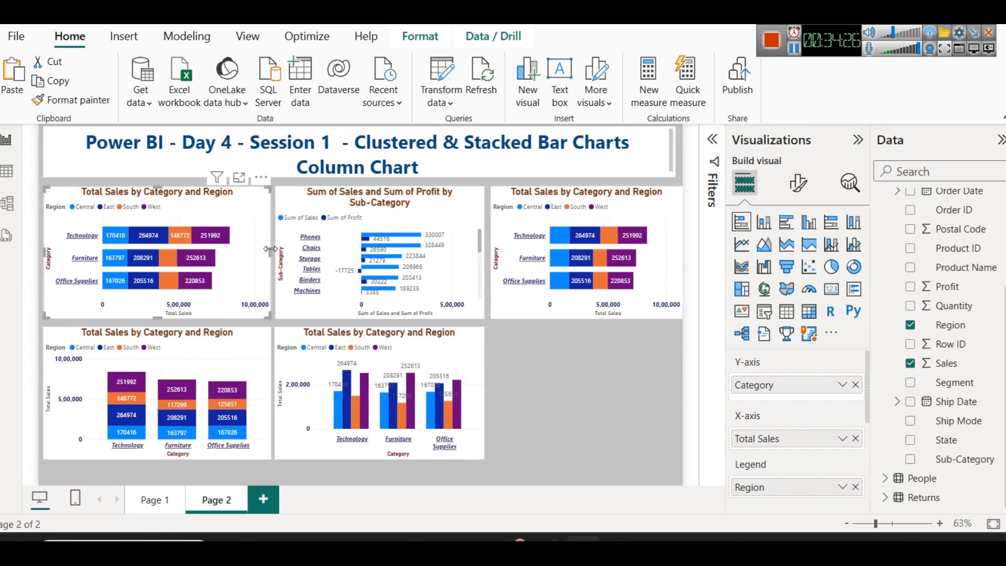
{"action": "left_click_drag", "start_coordinate": [271, 252], "coordinate": [263, 250]}
{"action": "left_click", "coordinate": [271, 366]}
{"action": "left_click_drag", "start_coordinate": [270, 389], "coordinate": [262, 386]}
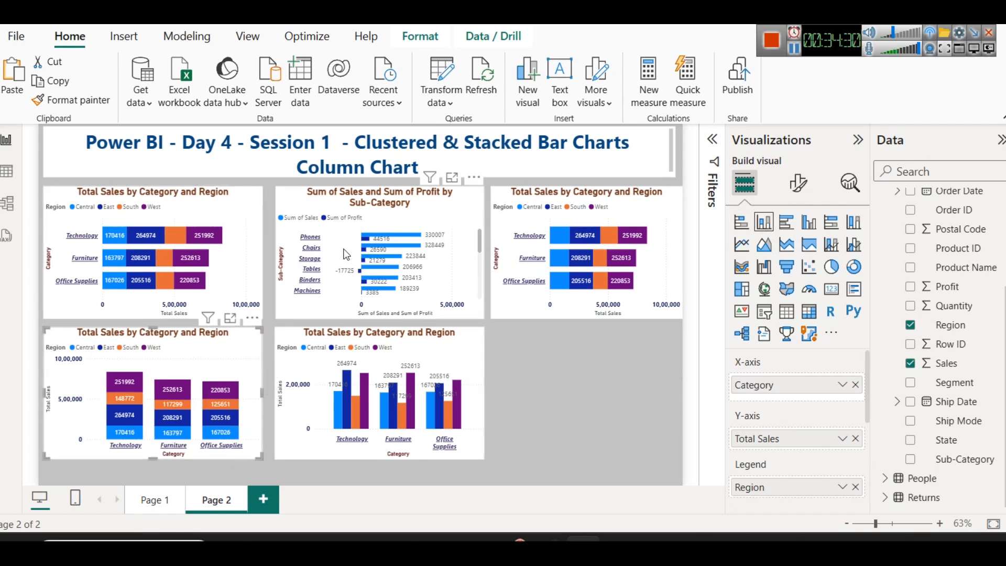
- Shift the Sub-Category bar chart and the clustered column chart closer to the stacked charts to close the gap
{"action": "left_click", "coordinate": [305, 201]}
{"action": "left_click_drag", "start_coordinate": [304, 198], "coordinate": [297, 198]}
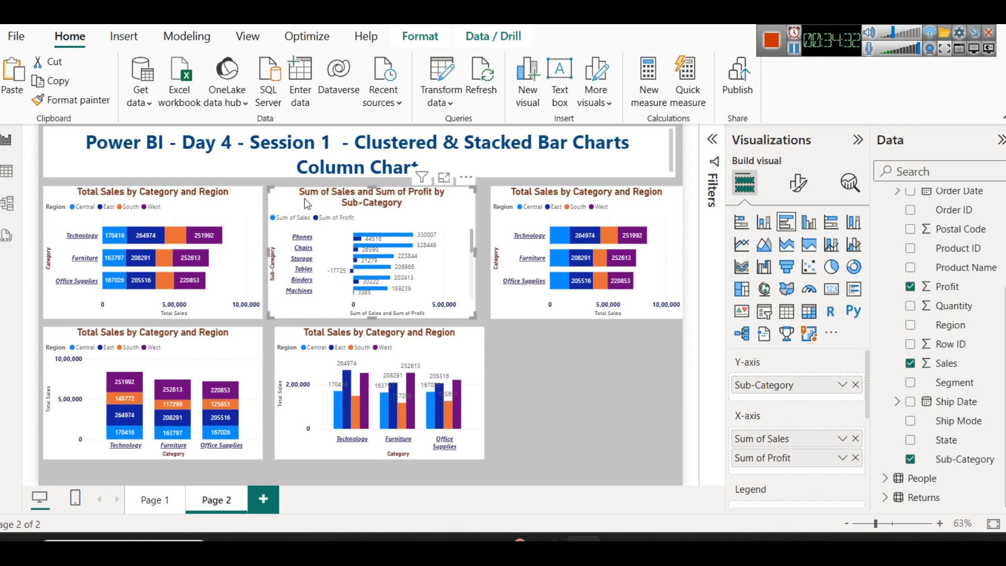
{"action": "left_click", "coordinate": [290, 335]}
{"action": "left_click_drag", "start_coordinate": [296, 339], "coordinate": [290, 339]}
{"action": "key", "text": "Left"}
{"action": "key", "text": "Left"}
{"action": "key", "text": "Left"}
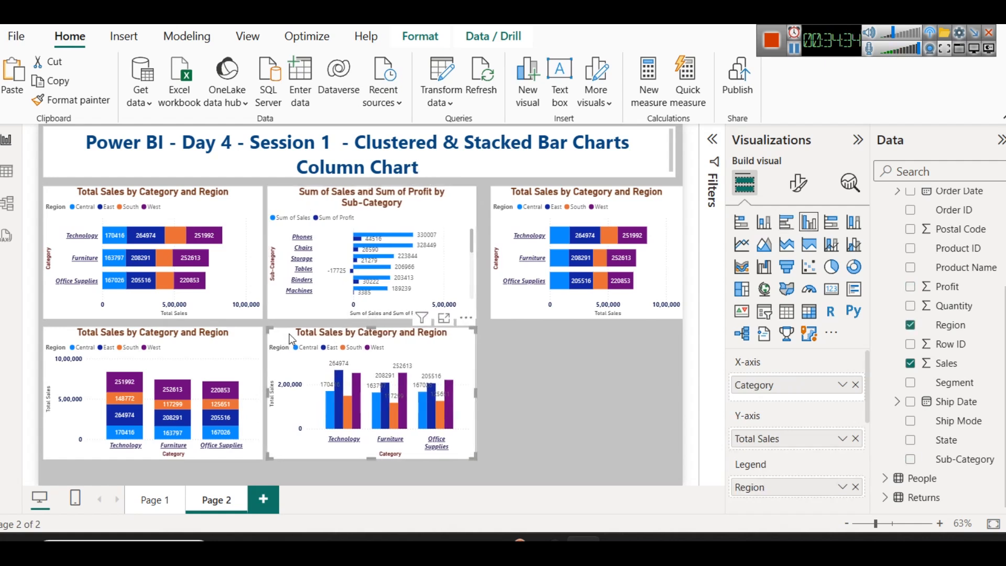
- Nudge the copied stacked bar chart closer to the Sub-Category chart and clear the region highlighting
{"action": "left_click", "coordinate": [530, 208]}
{"action": "key", "text": "Left"}
{"action": "key", "text": "Left"}
{"action": "key", "text": "Left"}
{"action": "key", "text": "Left"}
{"action": "key", "text": "Left"}
{"action": "key", "text": "Left"}
{"action": "key", "text": "Left"}
{"action": "key", "text": "Left"}
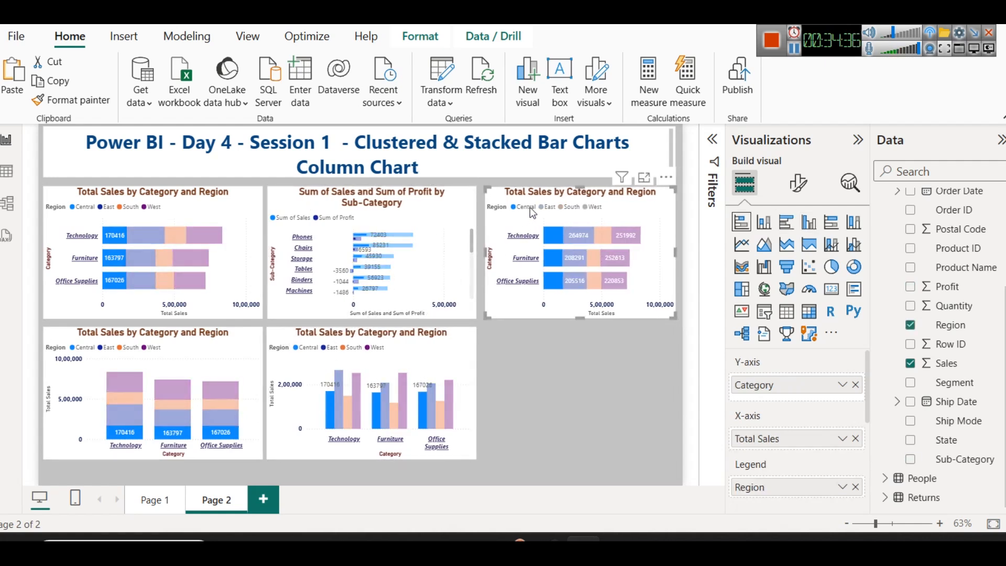
{"action": "left_click", "coordinate": [555, 401]}
{"action": "left_click", "coordinate": [541, 208]}
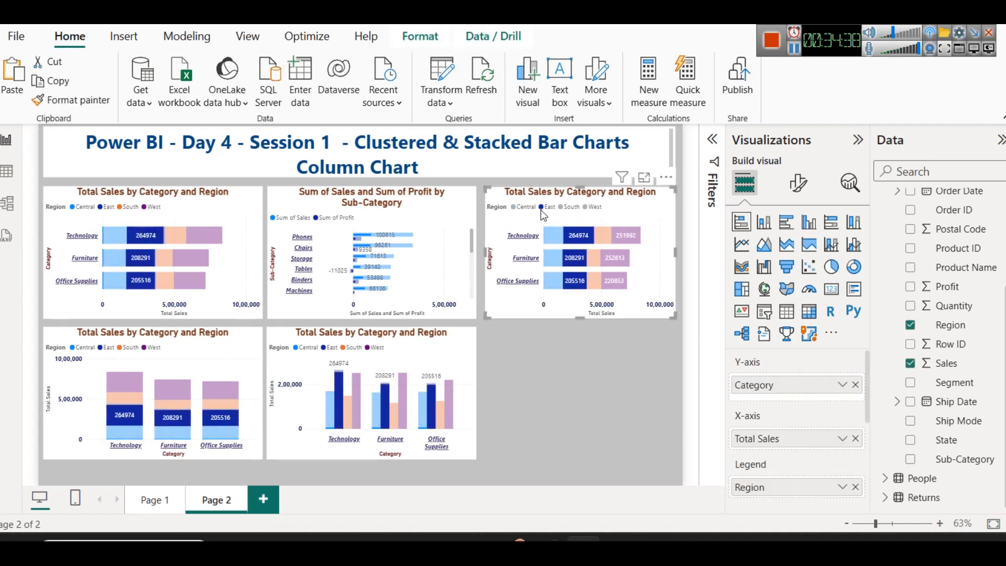
{"action": "left_click", "coordinate": [541, 211]}
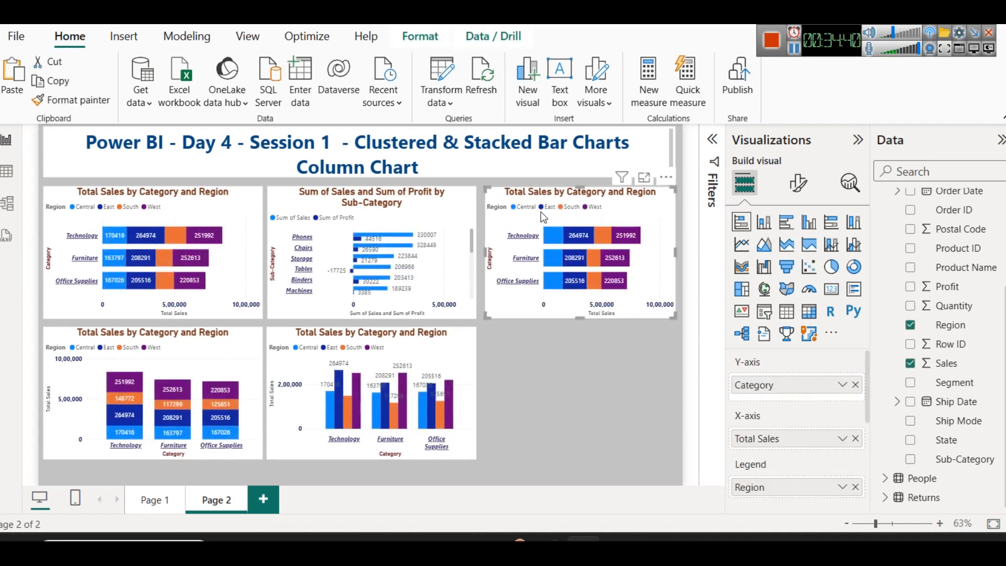
- Remove Region, Total Sales and Category from the copied stacked bar chart
{"action": "left_click", "coordinate": [856, 487]}
{"action": "left_click", "coordinate": [856, 438]}
{"action": "left_click", "coordinate": [856, 385]}
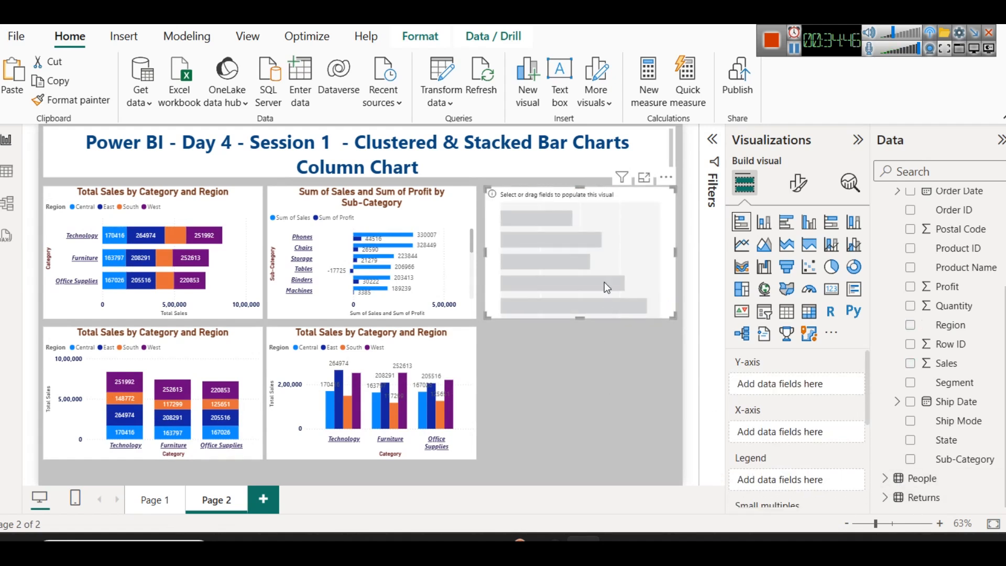
{"action": "left_click", "coordinate": [617, 202]}
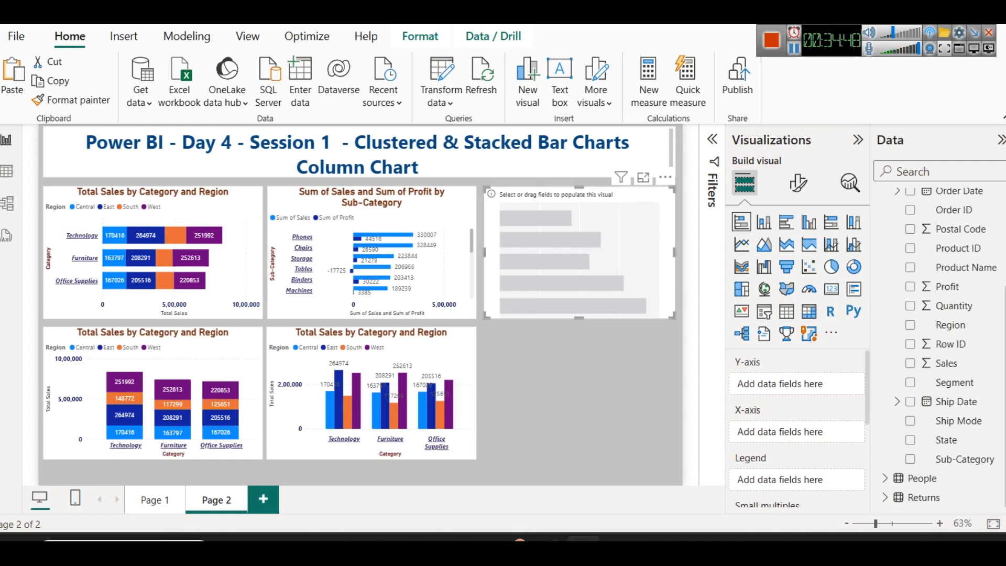
- Fill the emptied chart with Segment on the Y-axis and Sales on the X-axis, and convert it to a 100% stacked bar chart
{"action": "scroll", "coordinate": [988, 362], "scroll_direction": "up", "scroll_amount": 3}
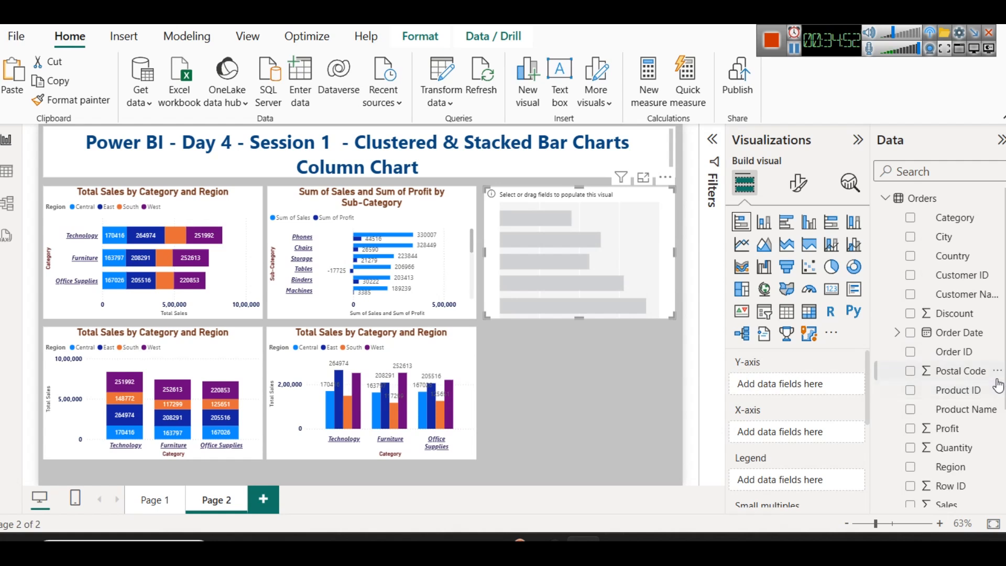
{"action": "scroll", "coordinate": [988, 377], "scroll_direction": "down", "scroll_amount": 3}
{"action": "scroll", "coordinate": [985, 372], "scroll_direction": "down", "scroll_amount": 2}
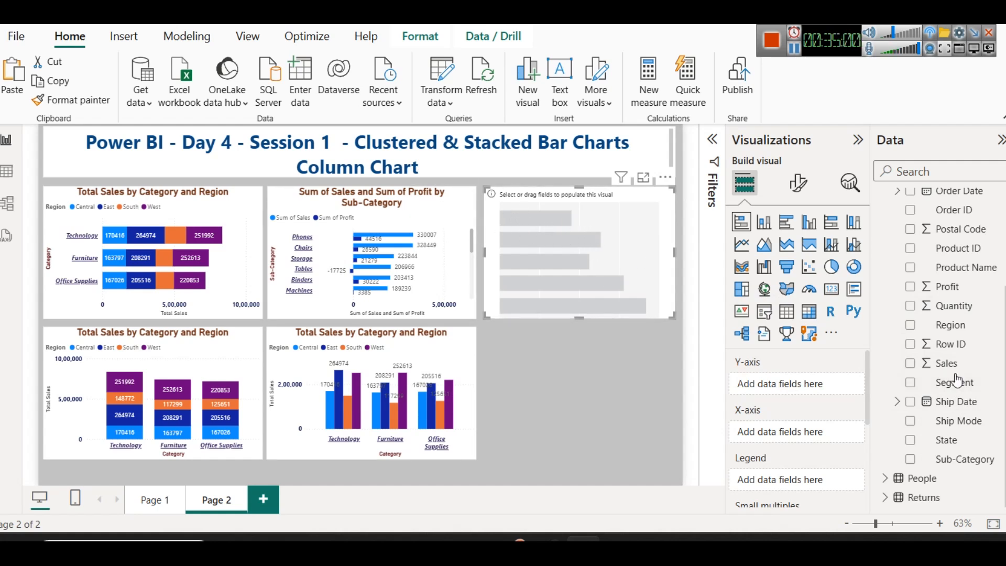
{"action": "left_click_drag", "start_coordinate": [955, 384], "coordinate": [797, 385]}
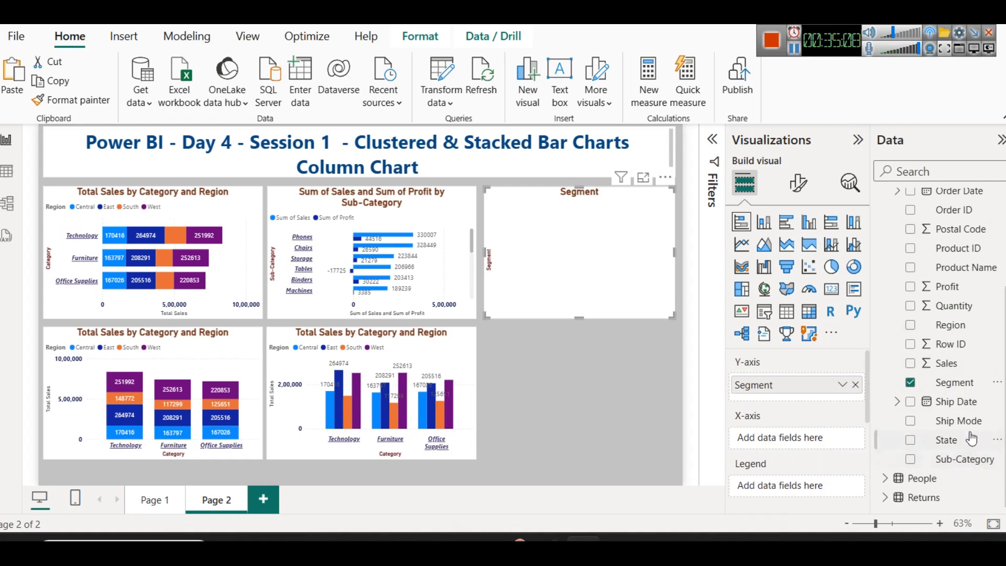
{"action": "left_click_drag", "start_coordinate": [959, 363], "coordinate": [839, 435]}
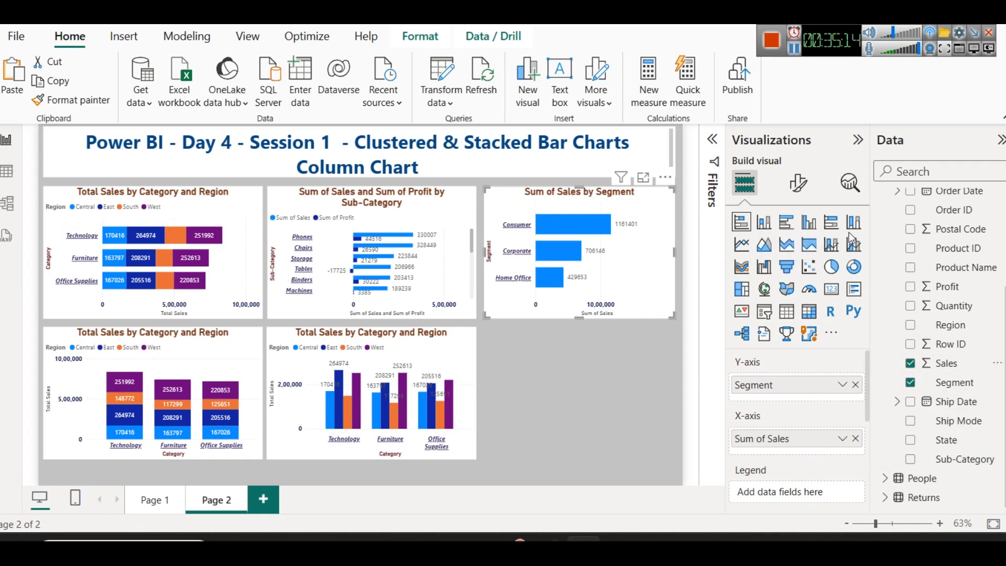
{"action": "left_click", "coordinate": [832, 224]}
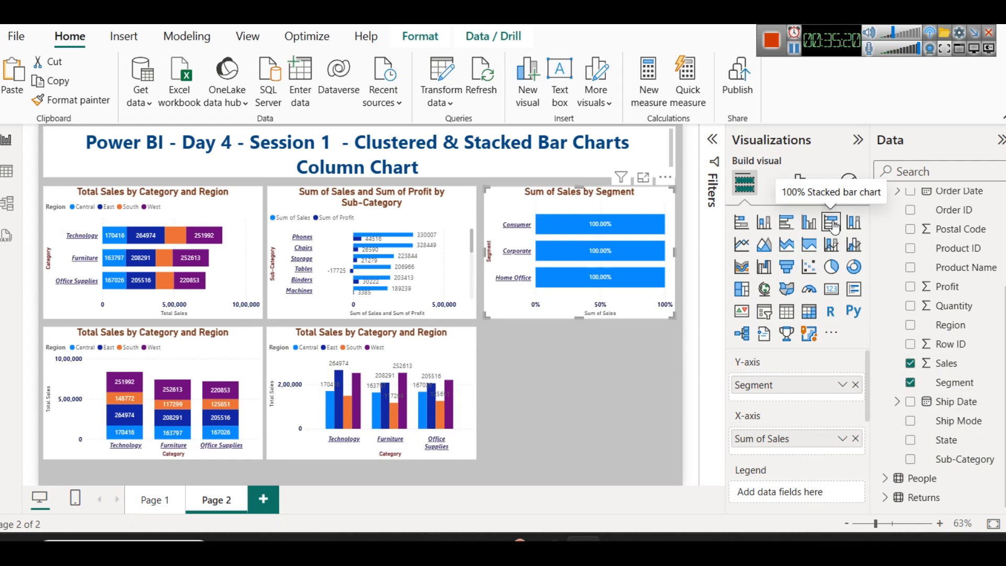
- Try Profit alongside Sales on the X-axis of the Segment 100% stacked bar chart, and inspect the shares in focus mode
{"action": "mouse_move", "coordinate": [633, 220]}
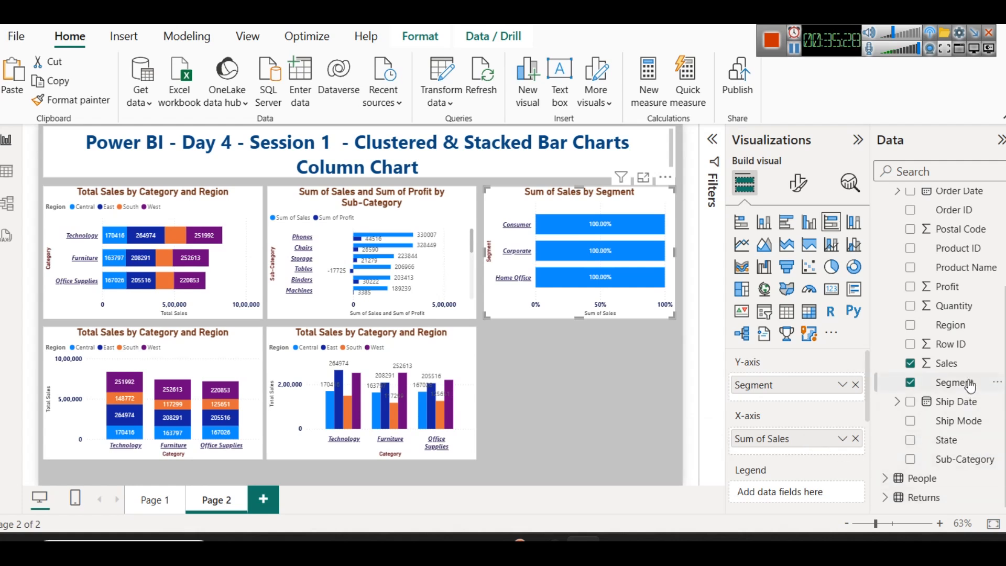
{"action": "left_click_drag", "start_coordinate": [953, 288], "coordinate": [837, 442]}
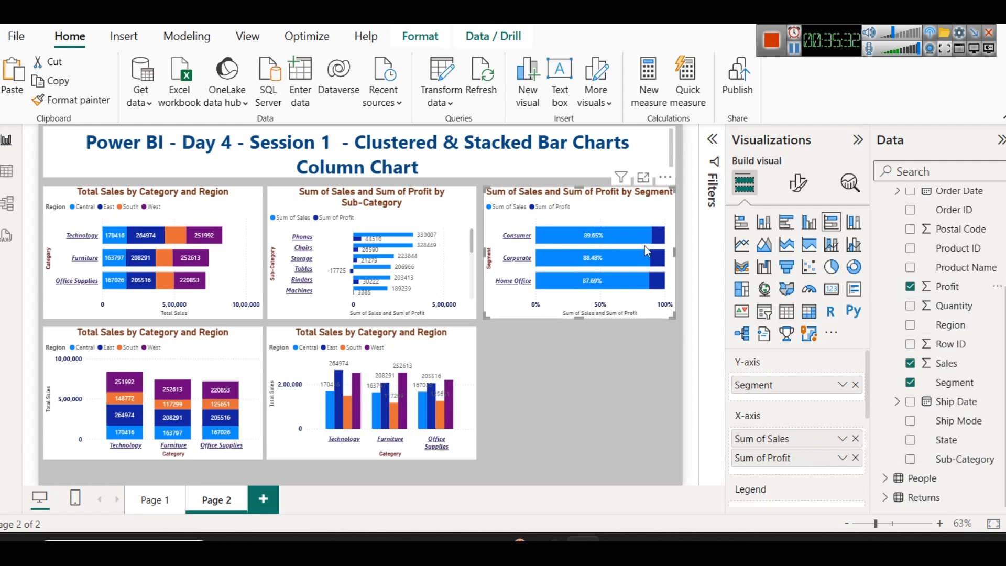
{"action": "left_click", "coordinate": [643, 178]}
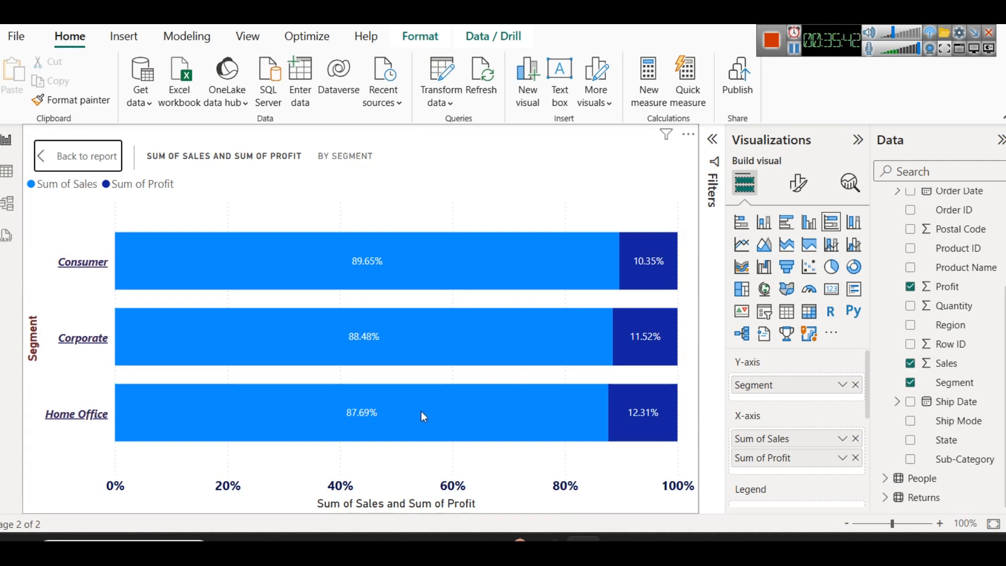
{"action": "mouse_move", "coordinate": [422, 412]}
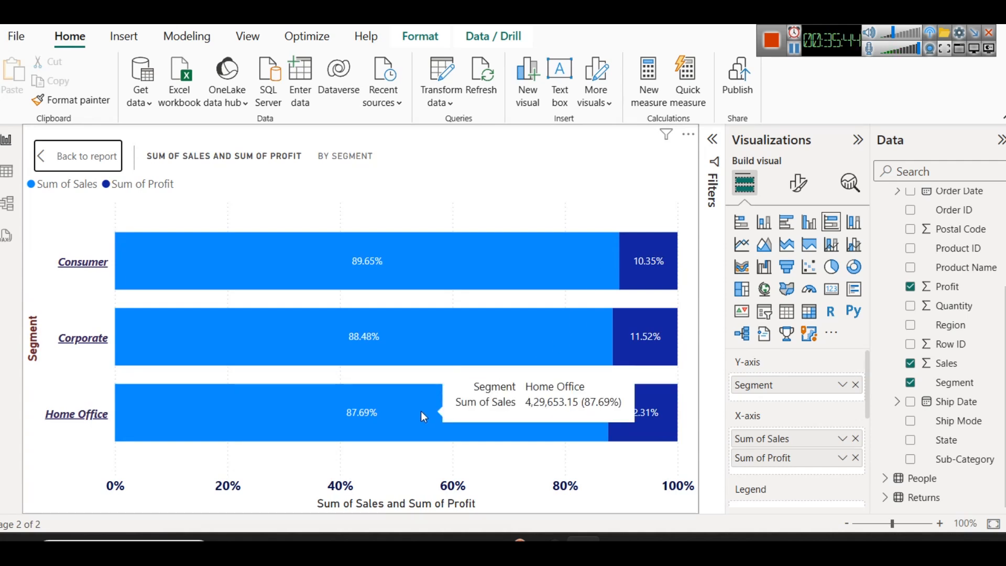
{"action": "mouse_move", "coordinate": [610, 410]}
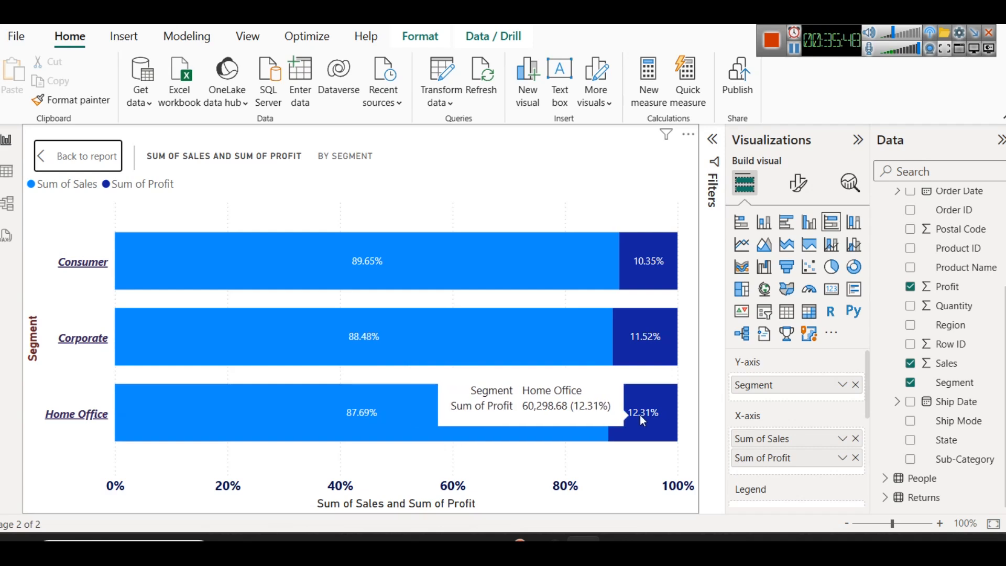
{"action": "left_click", "coordinate": [88, 164]}
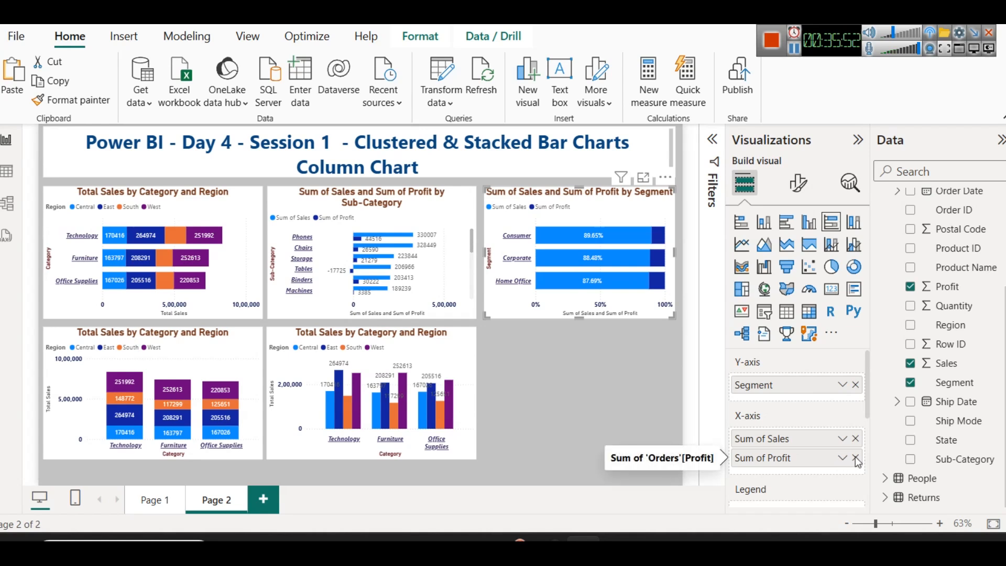
{"action": "left_click", "coordinate": [855, 458]}
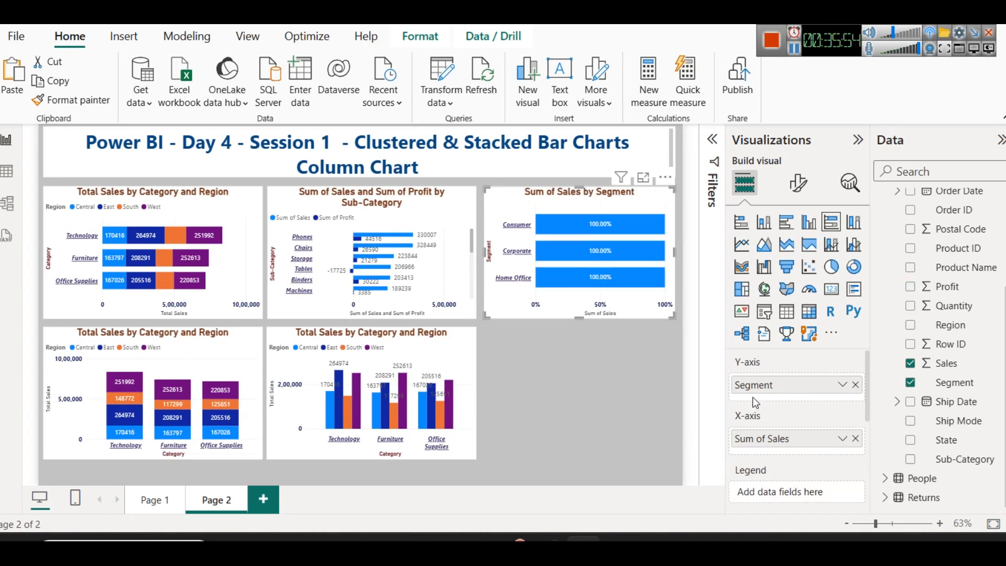
- Replace Segment with Region on the Y-axis of the 100% stacked bar chart and use Segment as the legend
{"action": "scroll", "coordinate": [869, 392], "scroll_direction": "down", "scroll_amount": 2}
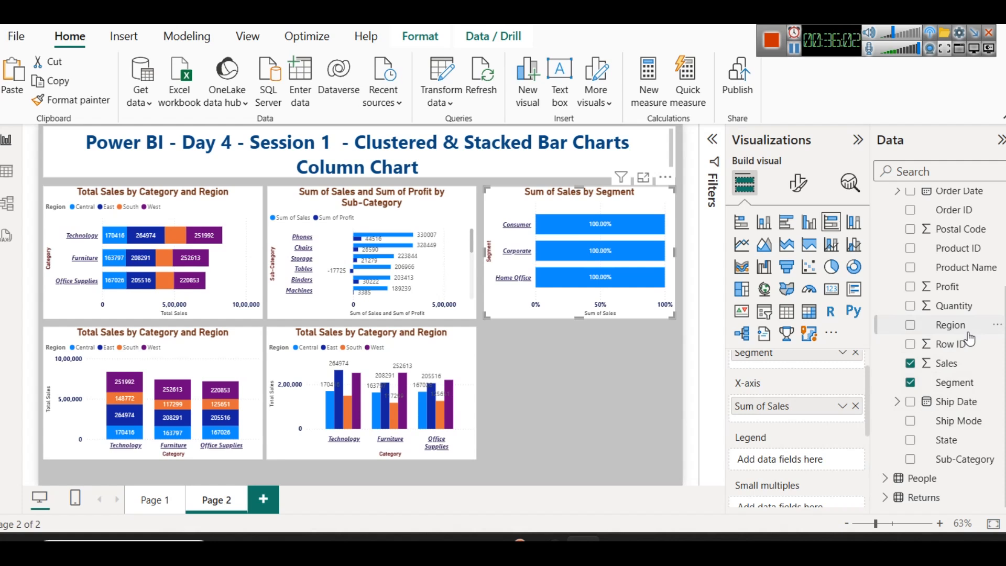
{"action": "left_click", "coordinate": [856, 353]}
{"action": "left_click_drag", "start_coordinate": [950, 325], "coordinate": [807, 389]}
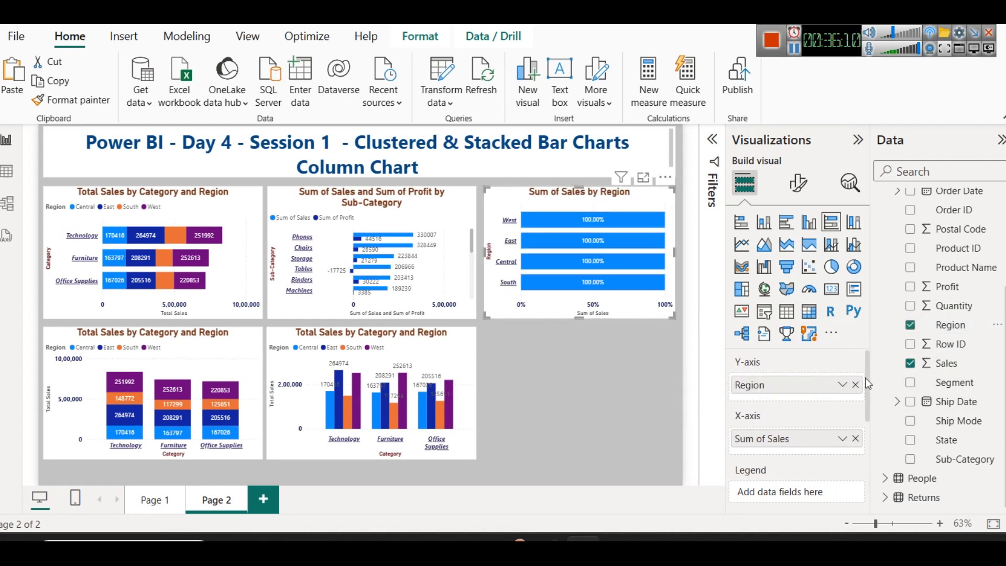
{"action": "left_click_drag", "start_coordinate": [866, 378], "coordinate": [869, 403]}
{"action": "left_click_drag", "start_coordinate": [976, 385], "coordinate": [809, 441]}
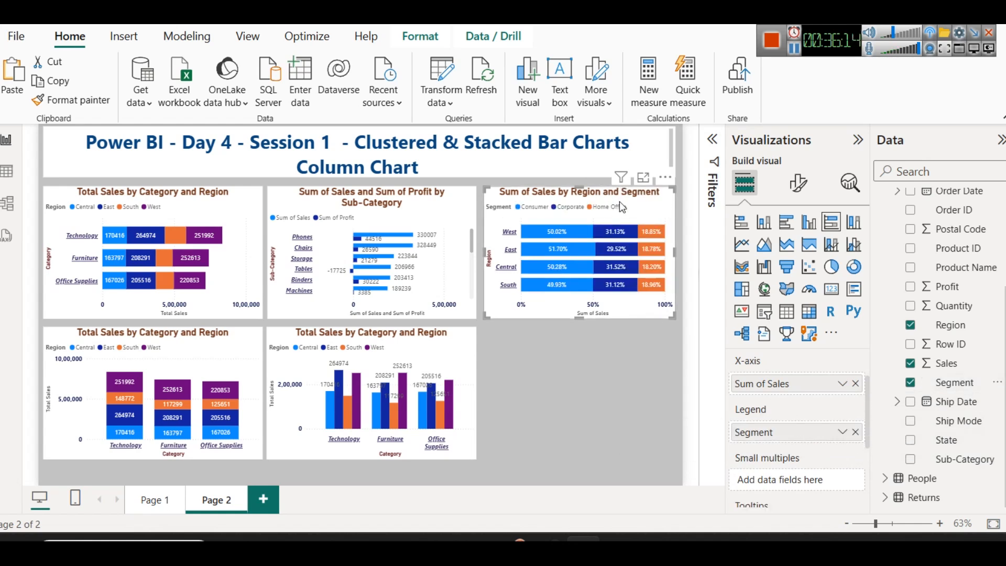
- Examine each region's sales shares by segment in the 100% stacked bar chart in focus mode
{"action": "left_click", "coordinate": [642, 178]}
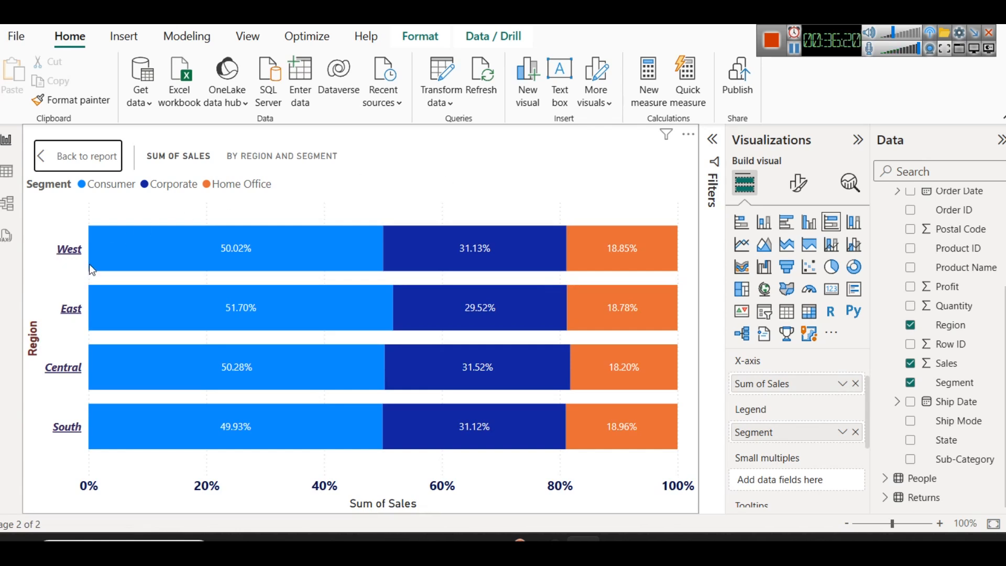
{"action": "mouse_move", "coordinate": [190, 269]}
{"action": "mouse_move", "coordinate": [450, 269]}
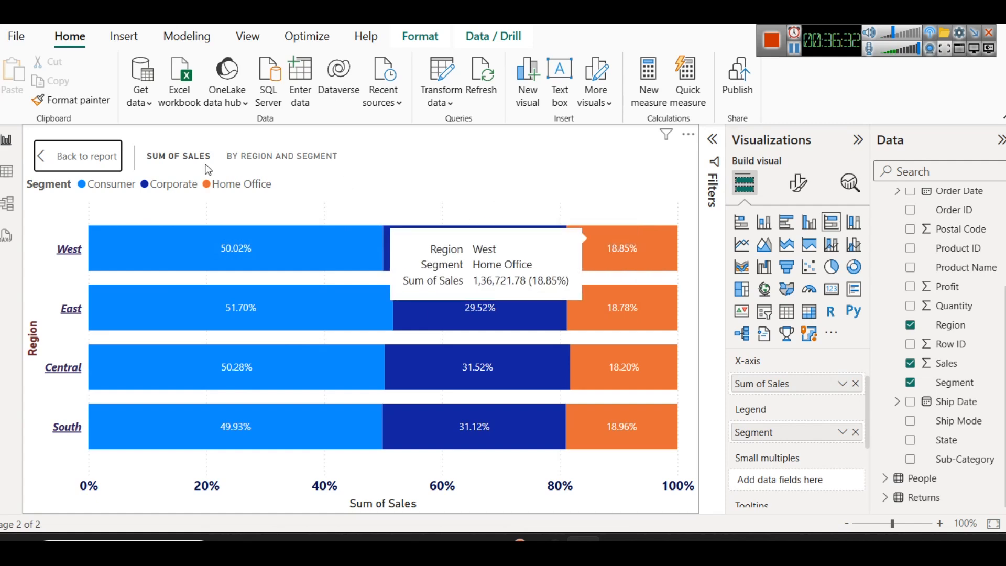
{"action": "left_click", "coordinate": [112, 161]}
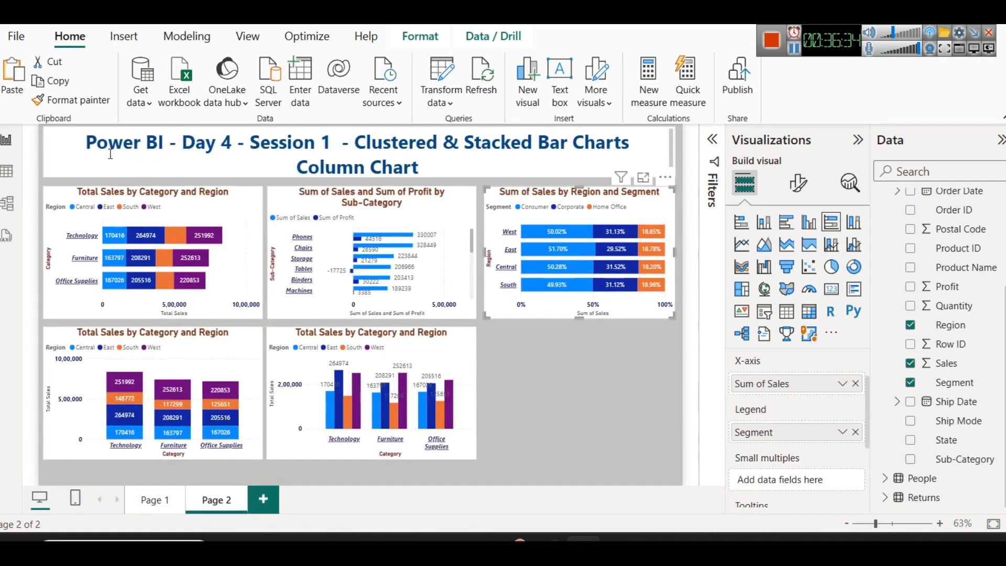
{"action": "left_click", "coordinate": [640, 183]}
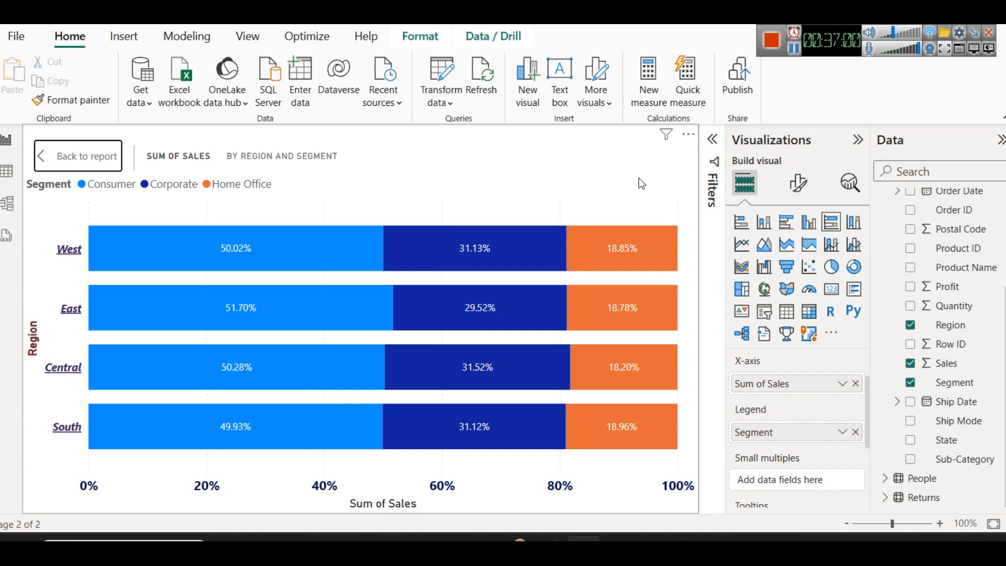
{"action": "left_click", "coordinate": [101, 168]}
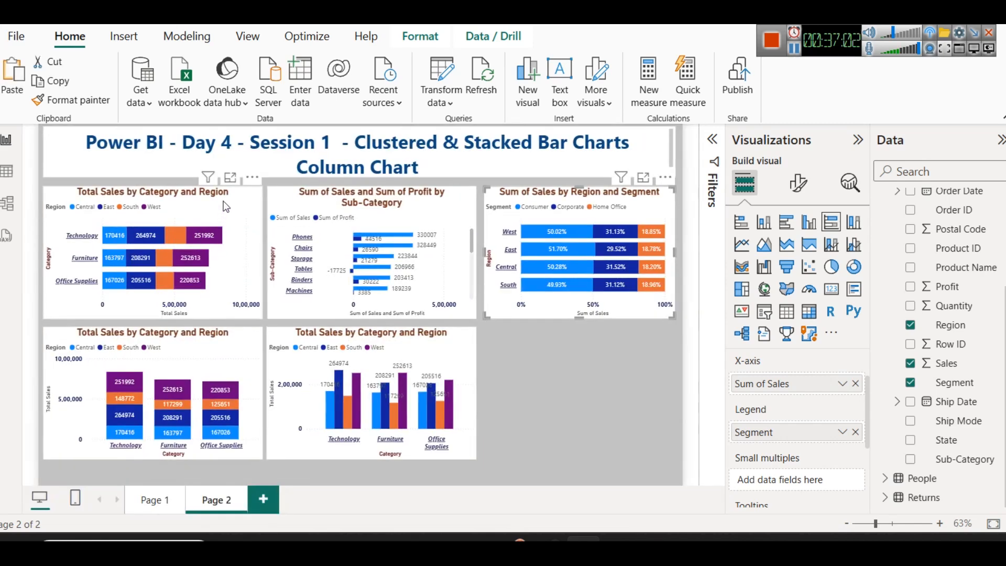
- Compare the Category and Region stacked bar chart with the 100% stacked bar chart, viewing each in focus mode
{"action": "left_click", "coordinate": [230, 185]}
{"action": "mouse_move", "coordinate": [410, 270]}
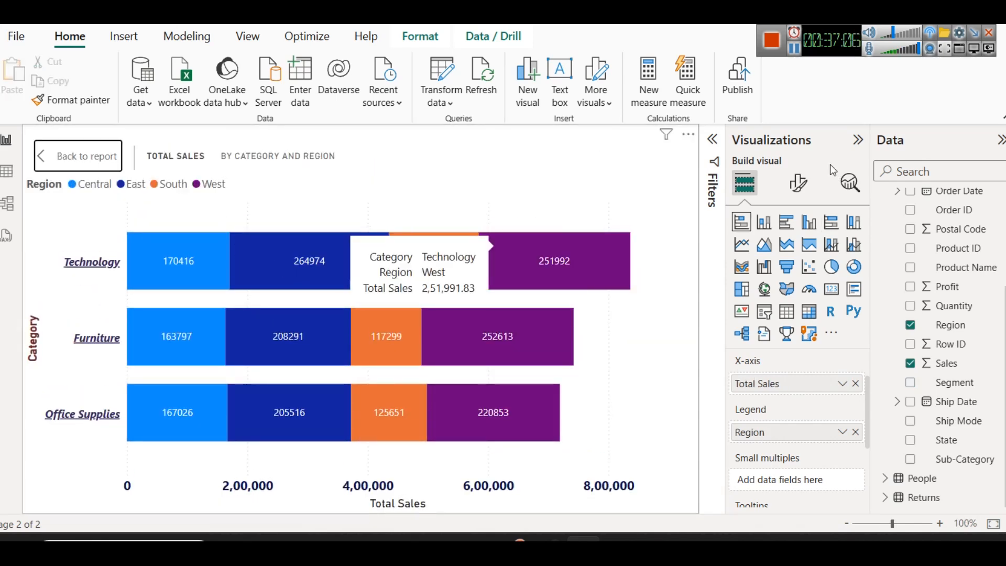
{"action": "left_click", "coordinate": [78, 156]}
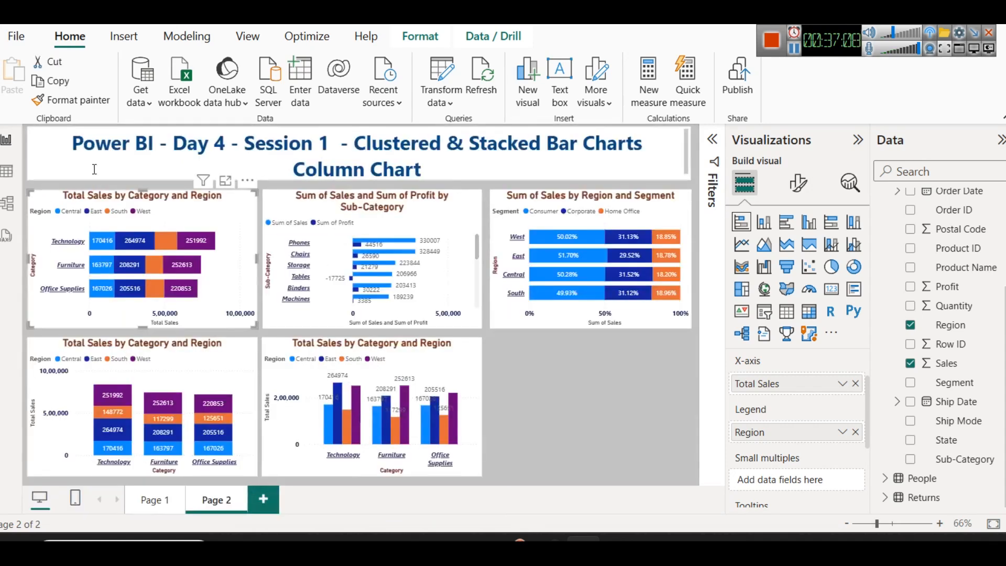
{"action": "left_click", "coordinate": [642, 178]}
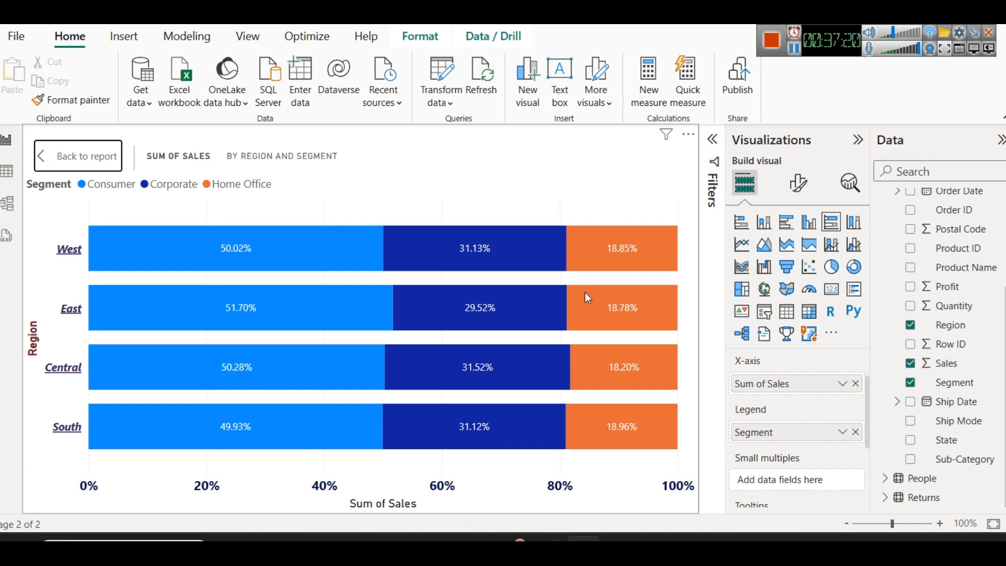
{"action": "mouse_move", "coordinate": [587, 296]}
{"action": "left_click", "coordinate": [66, 156]}
{"action": "left_click", "coordinate": [542, 196]}
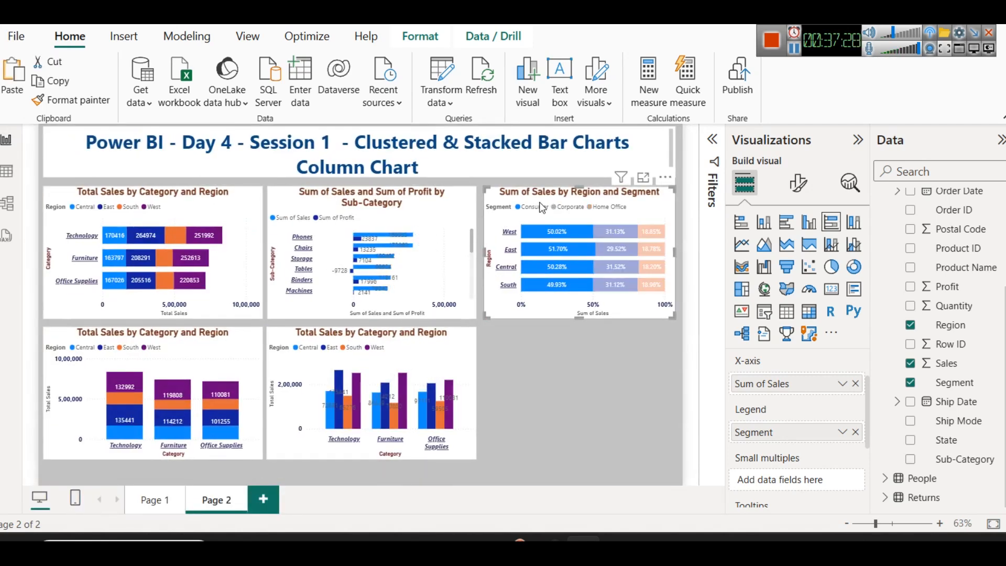
{"action": "left_click", "coordinate": [572, 233]}
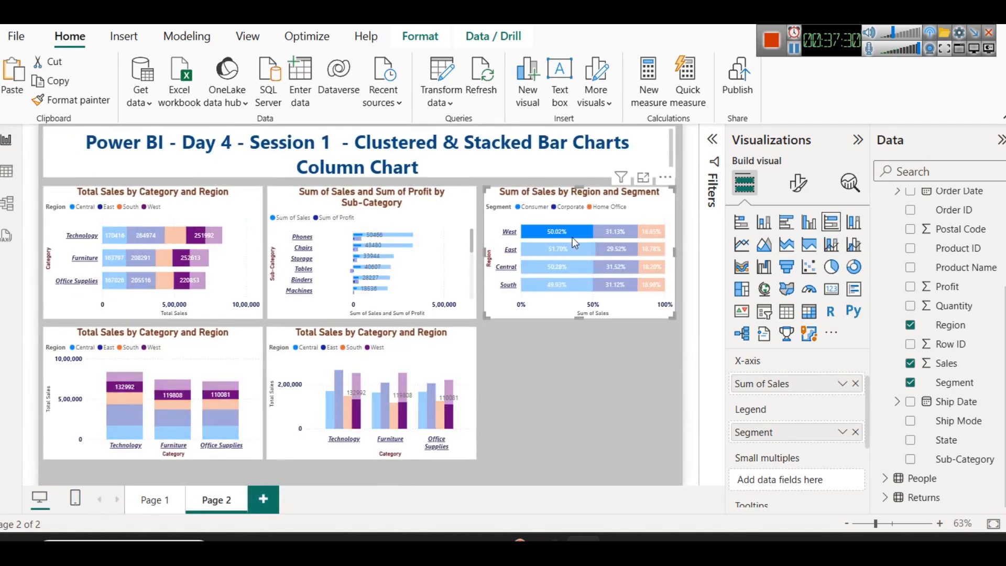
{"action": "left_click", "coordinate": [572, 237]}
- Duplicate the 100% stacked bar chart, place the copy directly below the original, and convert it to a 100% stacked column chart
{"action": "left_click", "coordinate": [614, 208]}
{"action": "key", "text": "ctrl+c"}
{"action": "key", "text": "ctrl+v"}
{"action": "left_click_drag", "start_coordinate": [616, 213], "coordinate": [606, 350]}
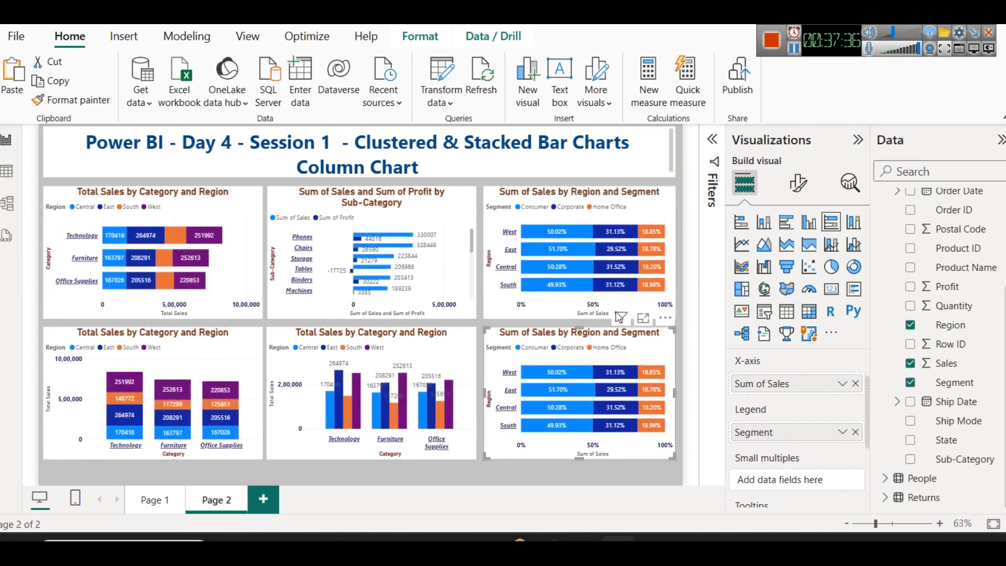
{"action": "left_click", "coordinate": [852, 225]}
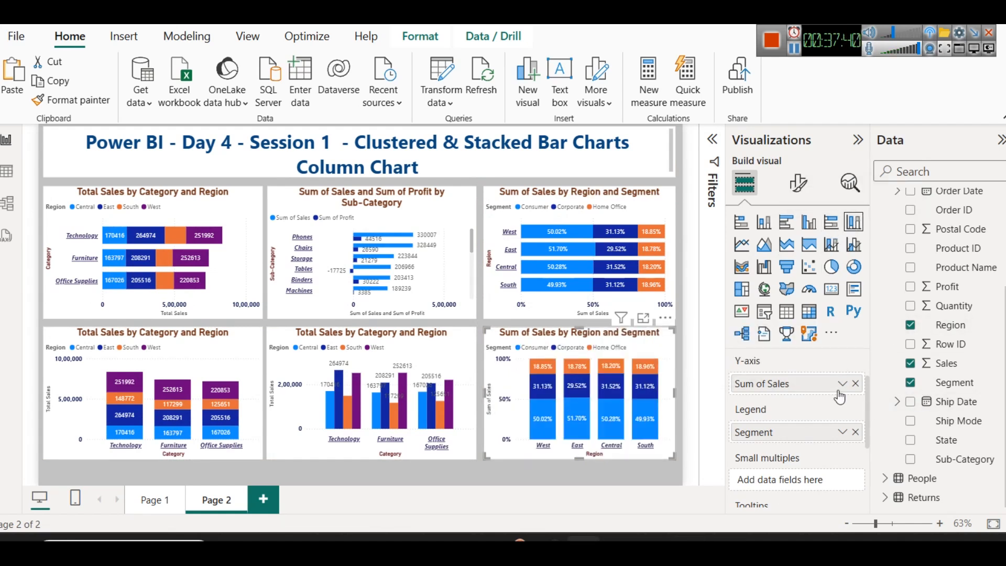
- Replace Sales with Profit on the Y-axis of the 100% stacked column chart
{"action": "scroll", "coordinate": [844, 428], "scroll_direction": "up", "scroll_amount": 2}
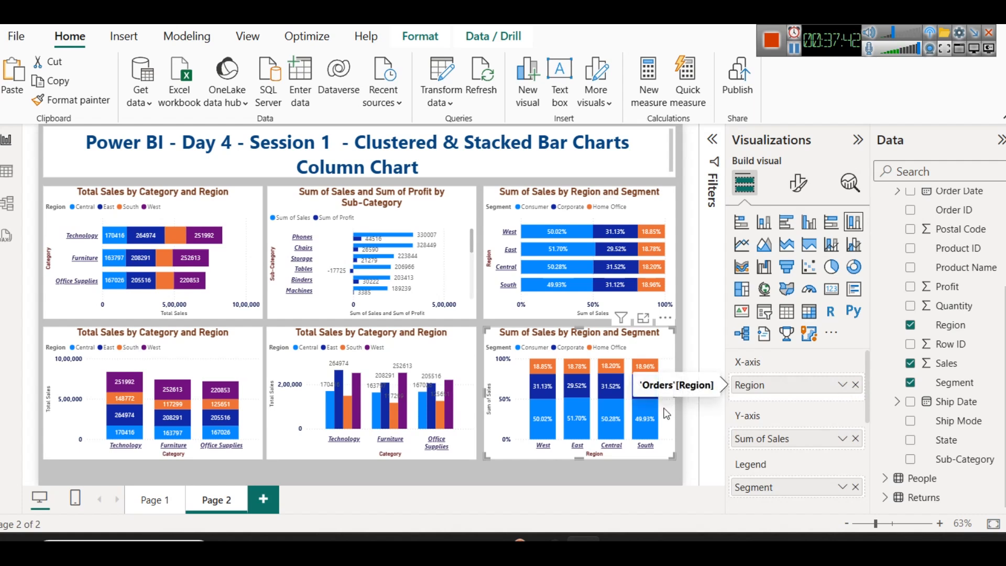
{"action": "left_click", "coordinate": [857, 439]}
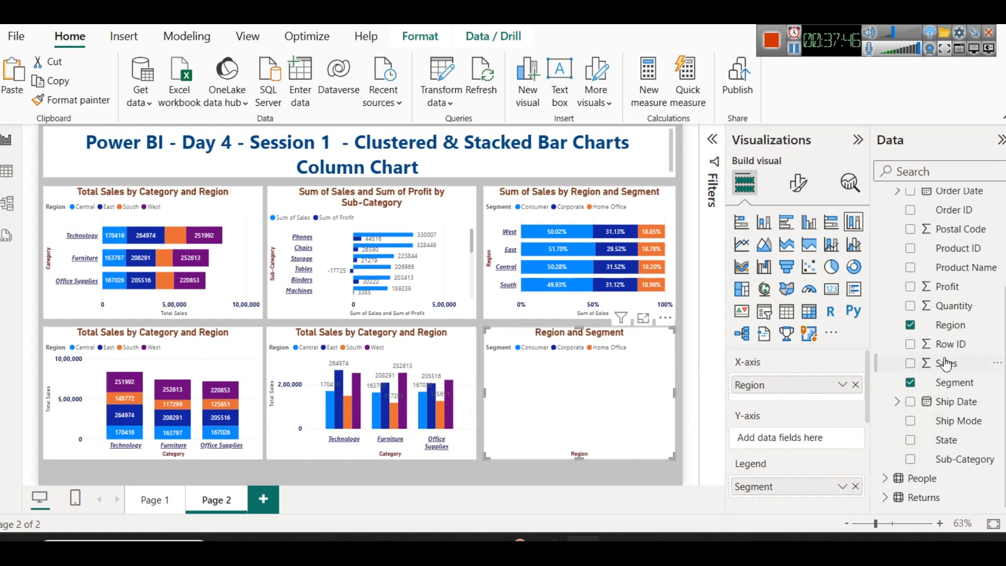
{"action": "mouse_move", "coordinate": [967, 292]}
{"action": "left_mouse_down"}
{"action": "mouse_move", "coordinate": [802, 416]}
{"action": "mouse_move", "coordinate": [802, 438]}
{"action": "left_mouse_up"}
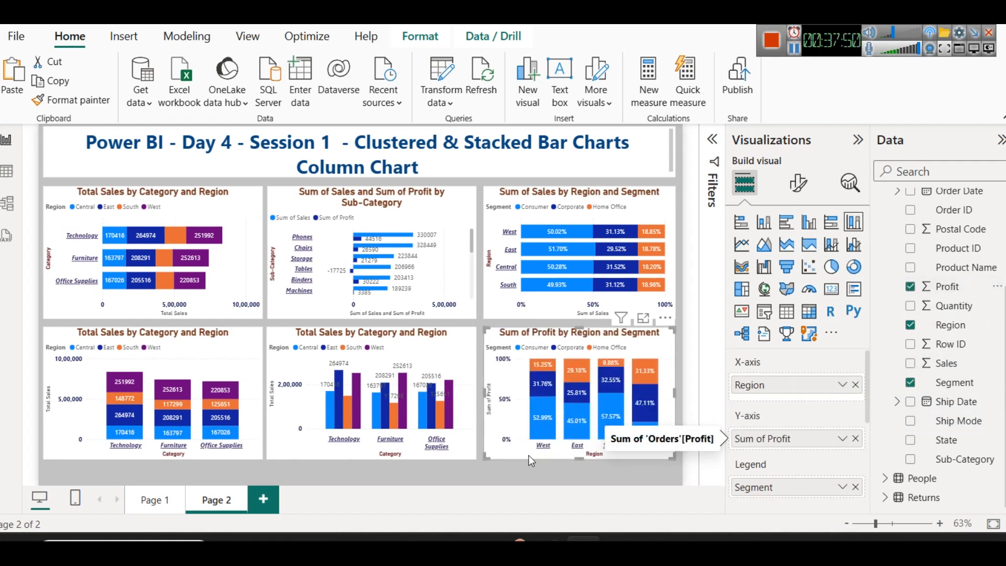
- Examine each region's profit shares by segment in the 100% stacked column chart against the sales shares above it
{"action": "mouse_move", "coordinate": [543, 419]}
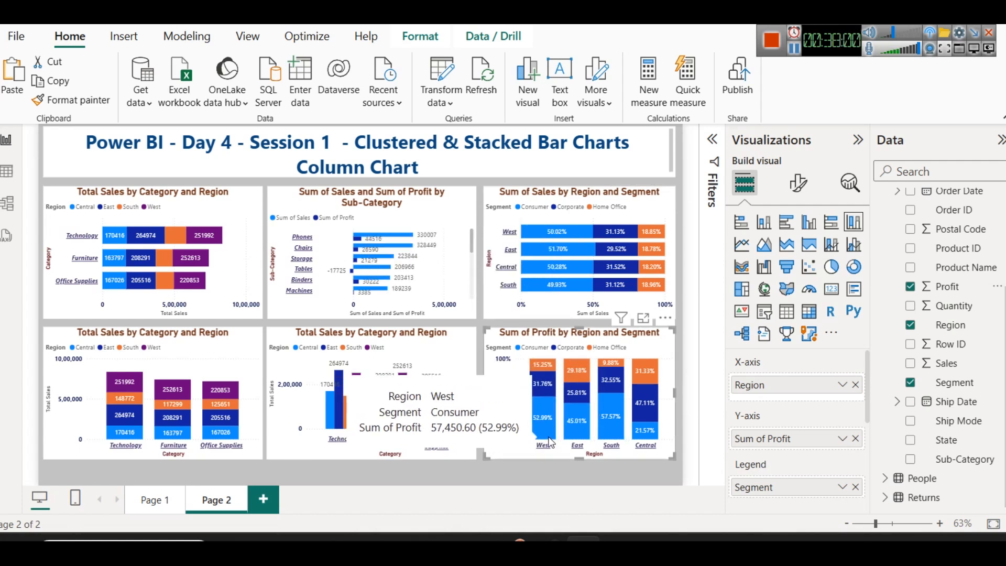
{"action": "mouse_move", "coordinate": [586, 238]}
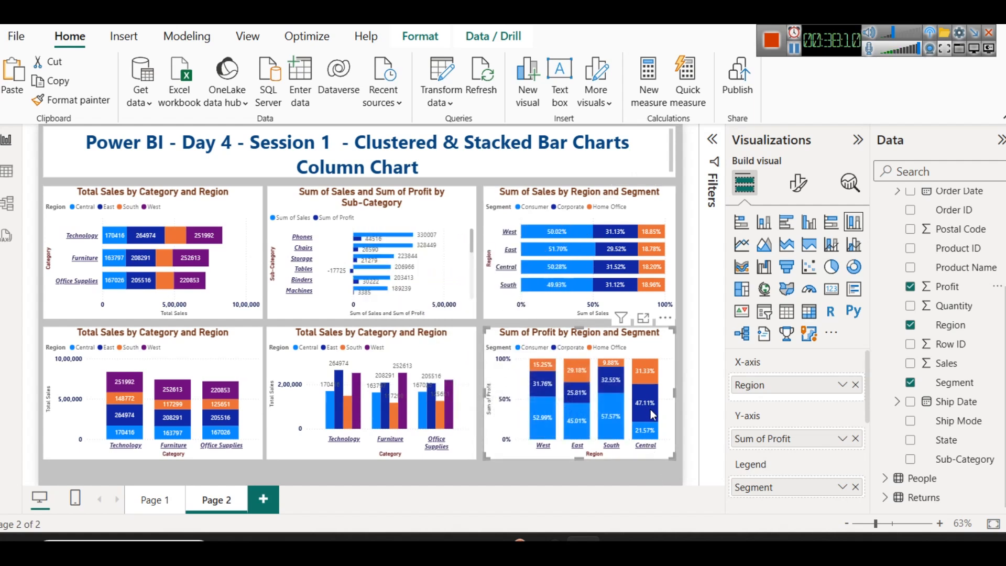
{"action": "mouse_move", "coordinate": [650, 411]}
{"action": "mouse_move", "coordinate": [648, 432]}
{"action": "mouse_move", "coordinate": [616, 371]}
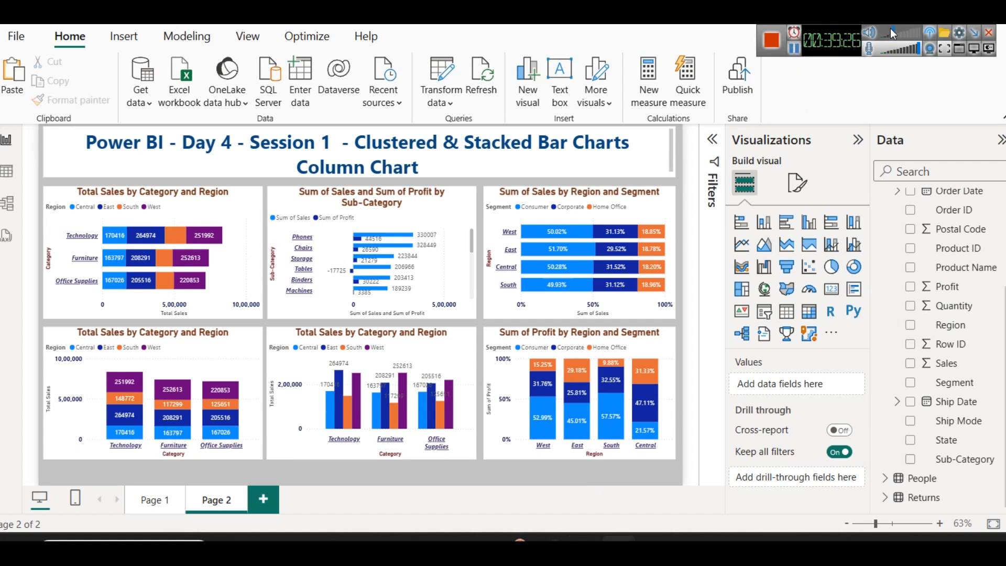
- Set the vertical gridline width of the Category and Region stacked bar chart to 4 px
{"action": "left_click", "coordinate": [234, 197]}
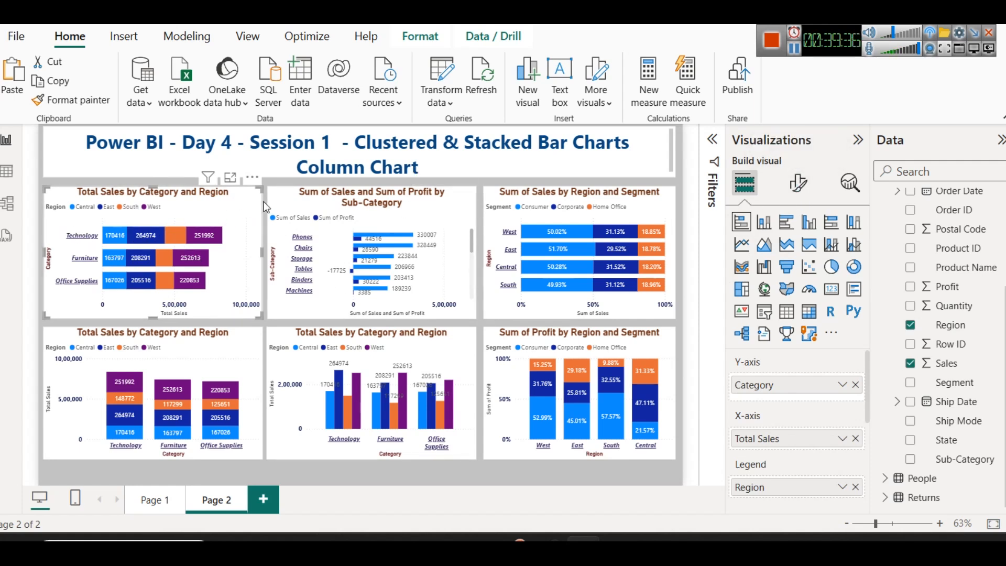
{"action": "left_click", "coordinate": [796, 184]}
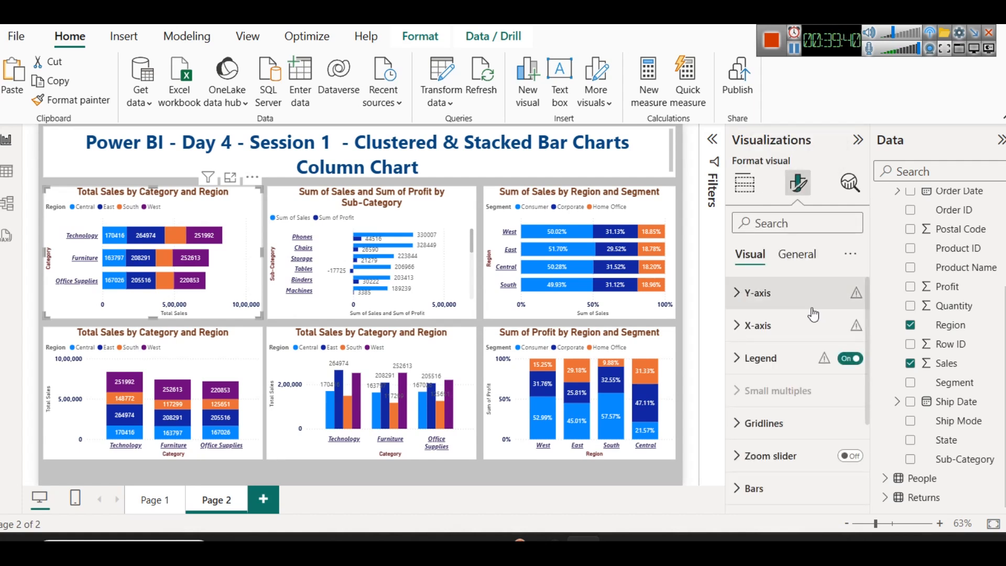
{"action": "scroll", "coordinate": [822, 404], "scroll_direction": "down", "scroll_amount": 3}
{"action": "scroll", "coordinate": [823, 406], "scroll_direction": "up", "scroll_amount": 2}
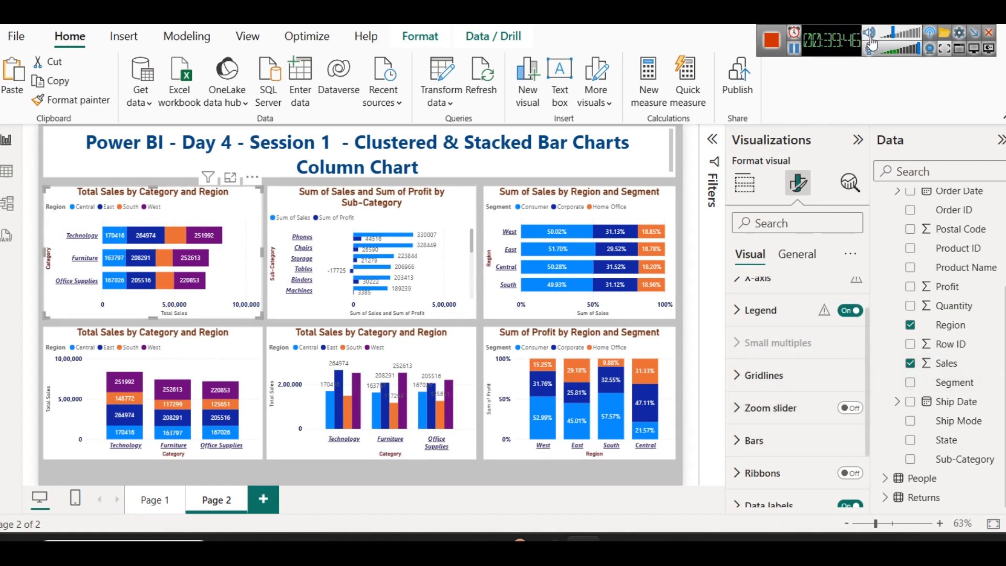
{"action": "left_click", "coordinate": [755, 375]}
{"action": "scroll", "coordinate": [805, 422], "scroll_direction": "down", "scroll_amount": 2}
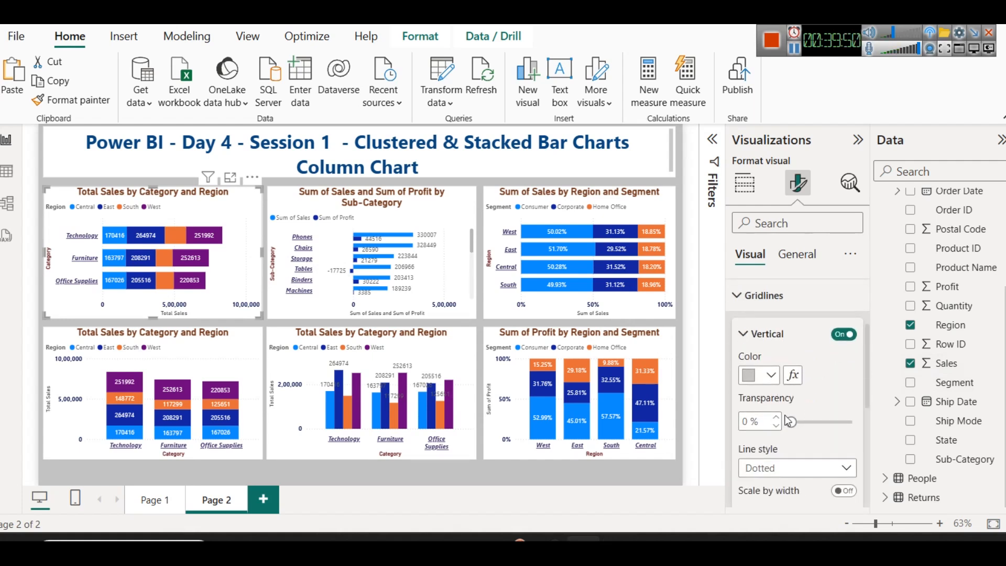
{"action": "scroll", "coordinate": [785, 416], "scroll_direction": "down", "scroll_amount": 2}
{"action": "left_click", "coordinate": [788, 448]}
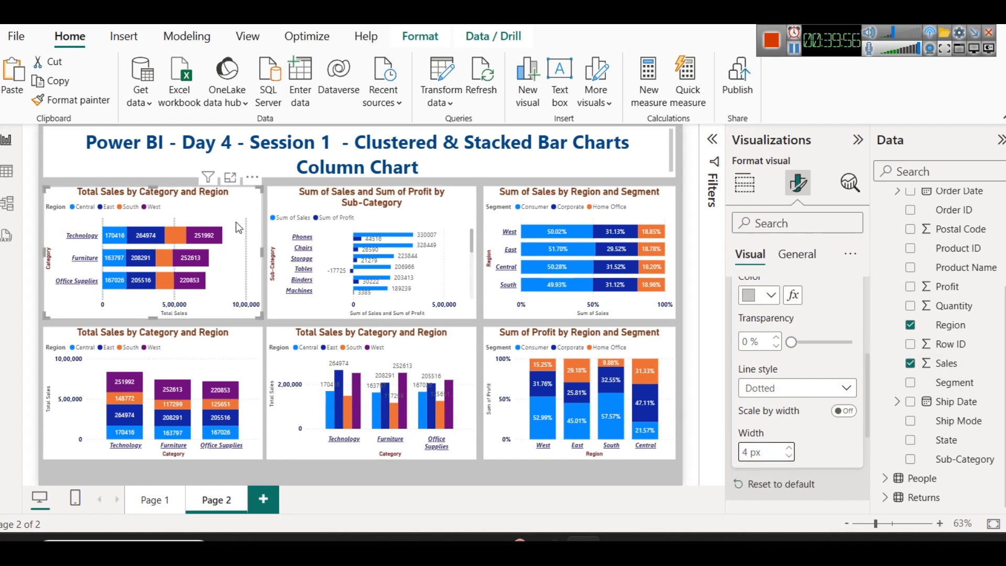
{"action": "scroll", "coordinate": [835, 402], "scroll_direction": "up", "scroll_amount": 3}
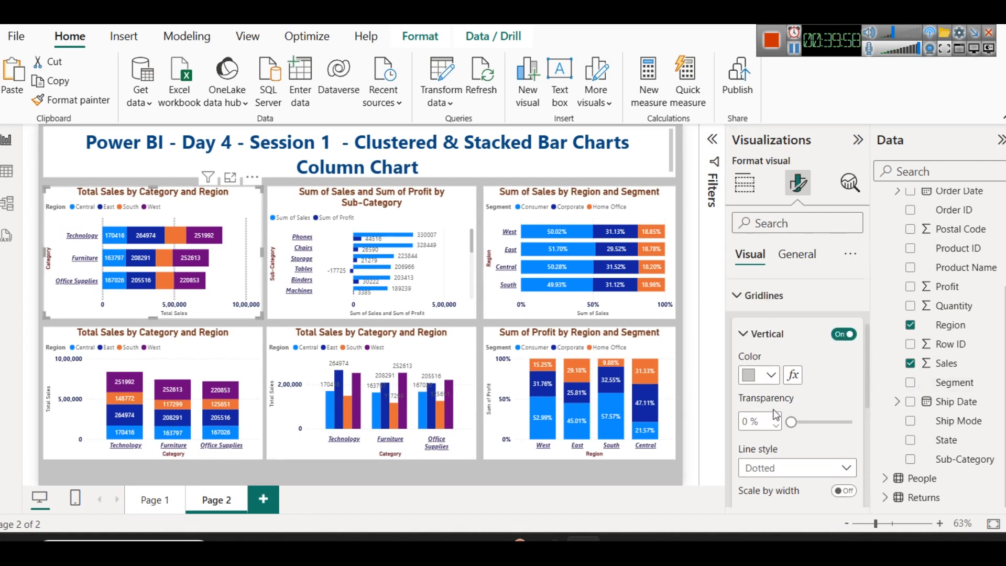
{"action": "scroll", "coordinate": [793, 352], "scroll_direction": "down", "scroll_amount": 3}
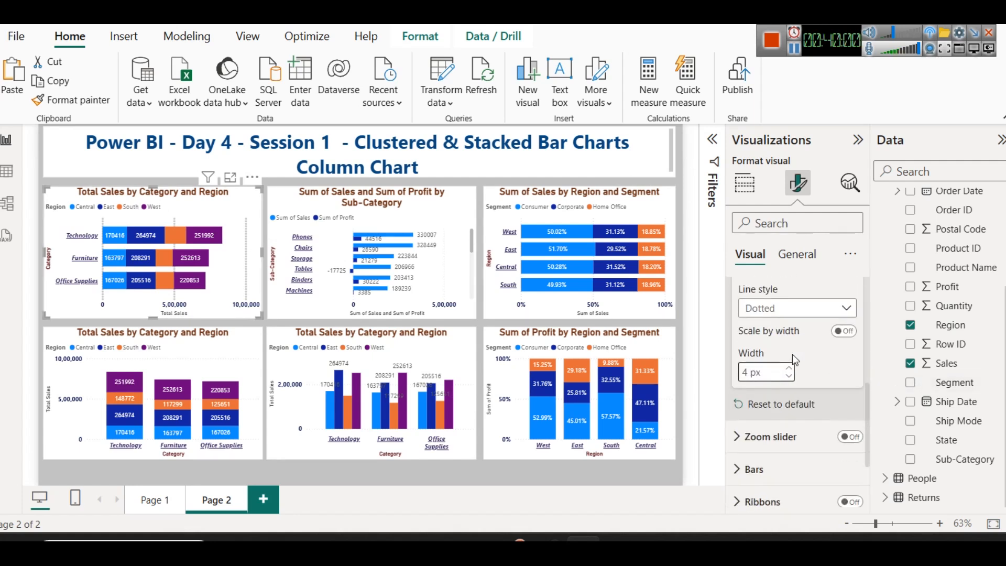
- Try a dark purple color for the vertical gridlines of the Category and Region stacked bar chart, and return them to light grey
{"action": "scroll", "coordinate": [793, 354], "scroll_direction": "up", "scroll_amount": 3}
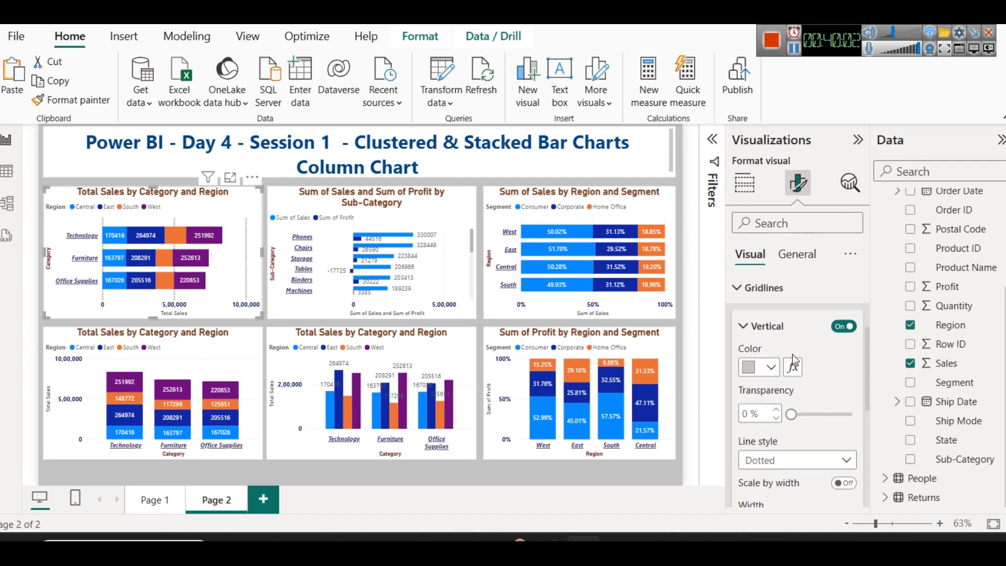
{"action": "left_click", "coordinate": [770, 374]}
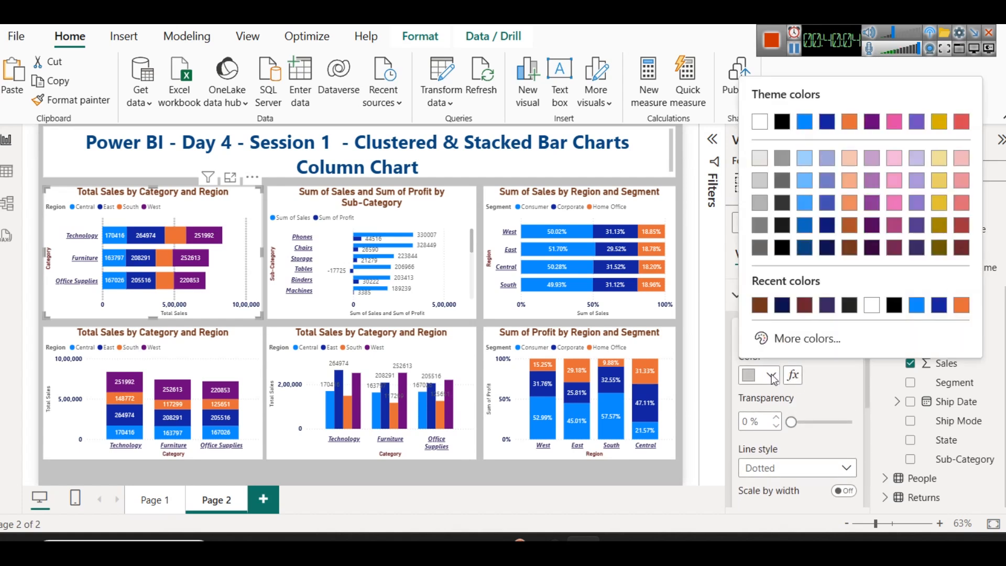
{"action": "left_click", "coordinate": [876, 227]}
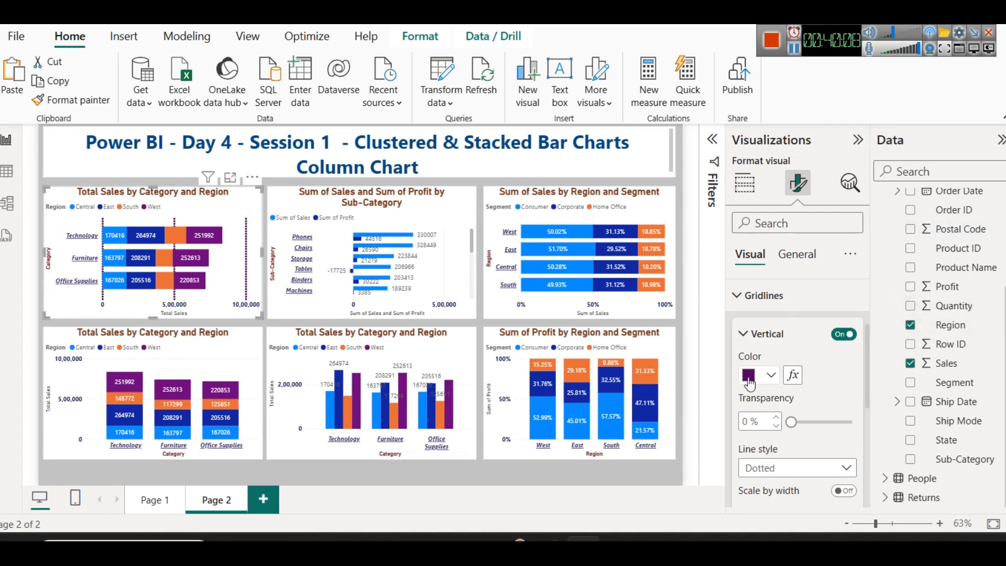
{"action": "left_click", "coordinate": [770, 375]}
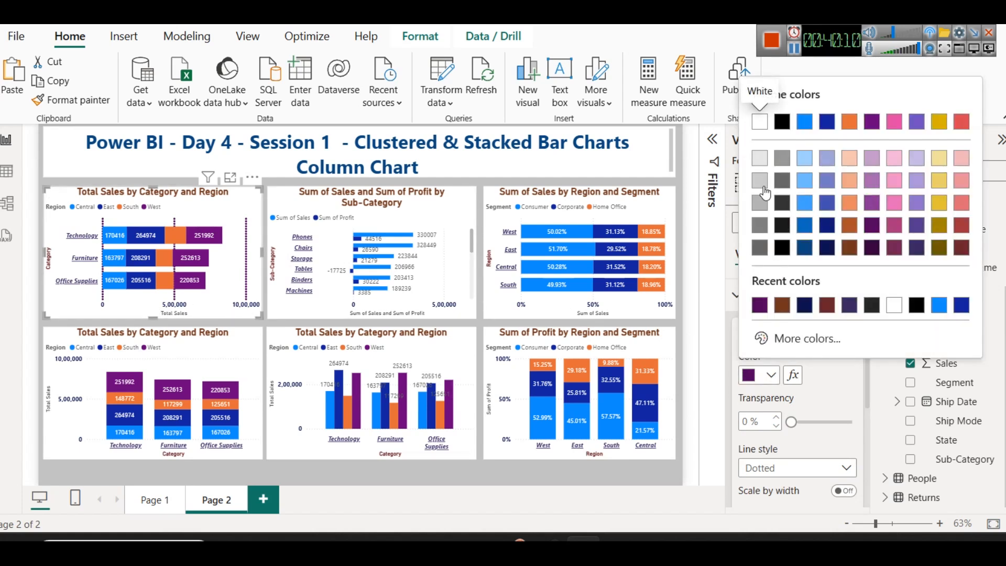
{"action": "left_click", "coordinate": [763, 183]}
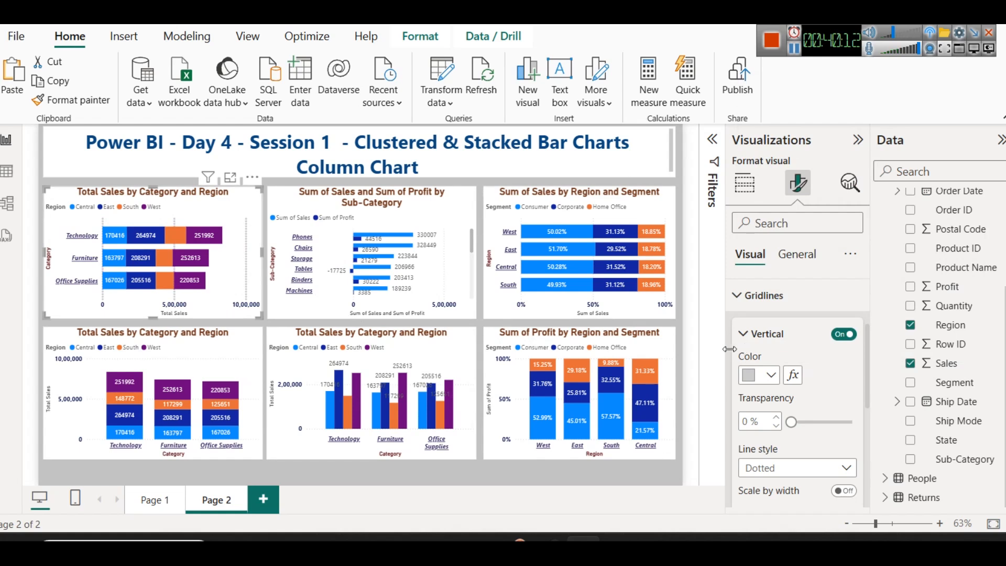
- Turn on the zoom slider of the Category and Region stacked bar chart and test it by narrowing and restoring the Total Sales range
{"action": "scroll", "coordinate": [820, 408], "scroll_direction": "down", "scroll_amount": 5}
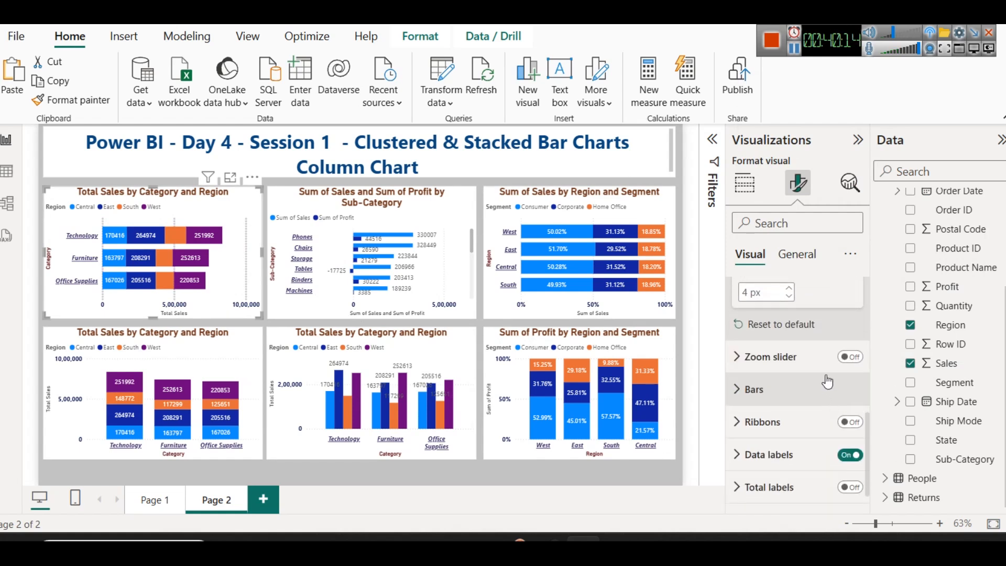
{"action": "left_click", "coordinate": [846, 358]}
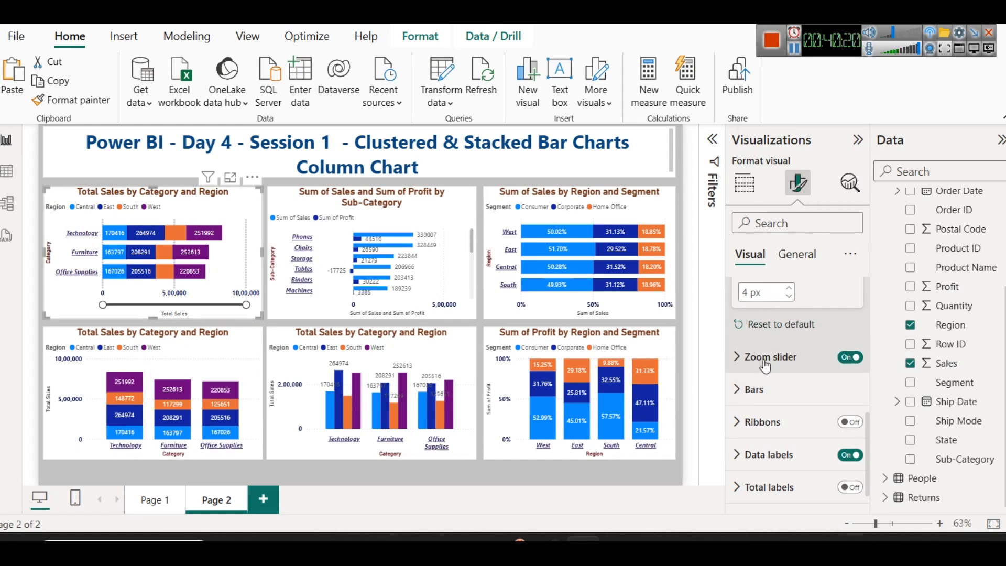
{"action": "left_click_drag", "start_coordinate": [246, 305], "coordinate": [189, 308]}
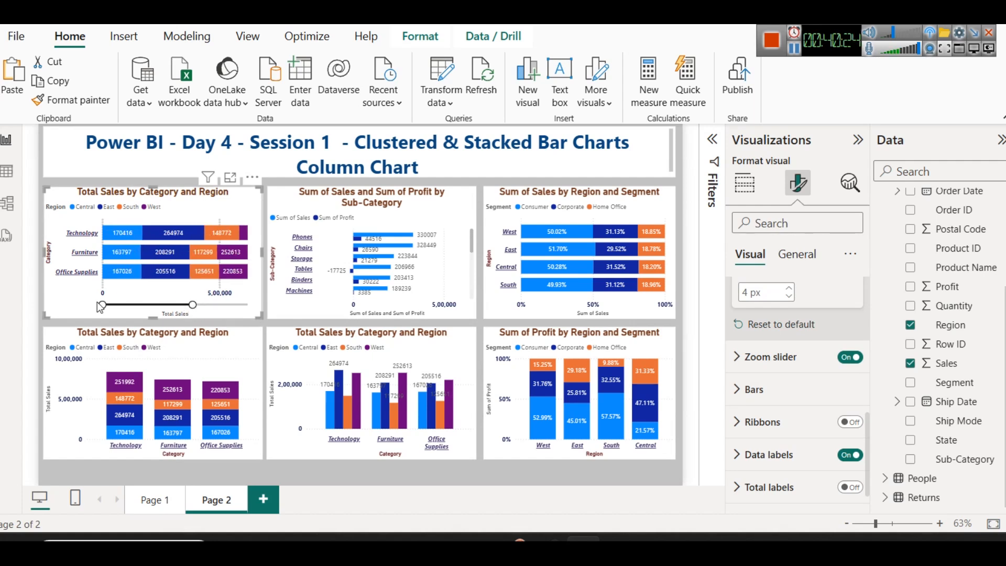
{"action": "left_click_drag", "start_coordinate": [190, 303], "coordinate": [254, 307]}
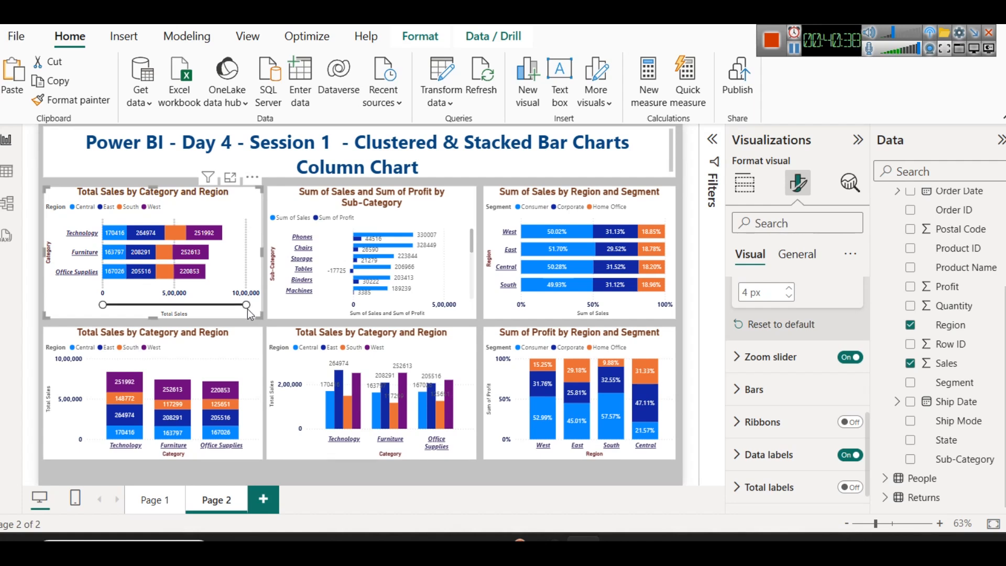
{"action": "mouse_move", "coordinate": [244, 303]}
{"action": "left_mouse_down"}
{"action": "mouse_move", "coordinate": [183, 304]}
{"action": "mouse_move", "coordinate": [246, 305]}
{"action": "left_mouse_up"}
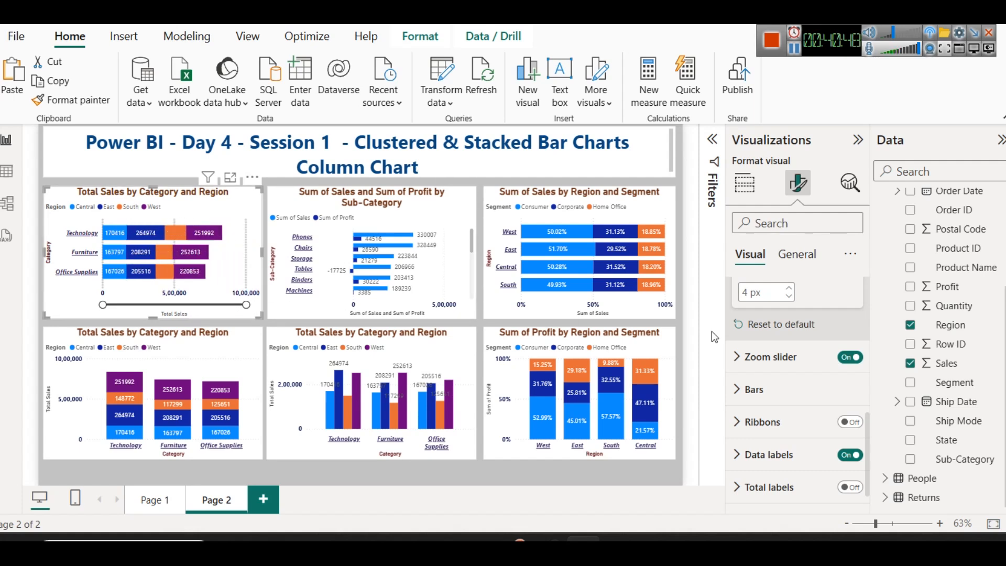
- Enable slider labels and slider tooltips for the zoom slider, trying them out with narrower Total Sales ranges
{"action": "left_click", "coordinate": [771, 357]}
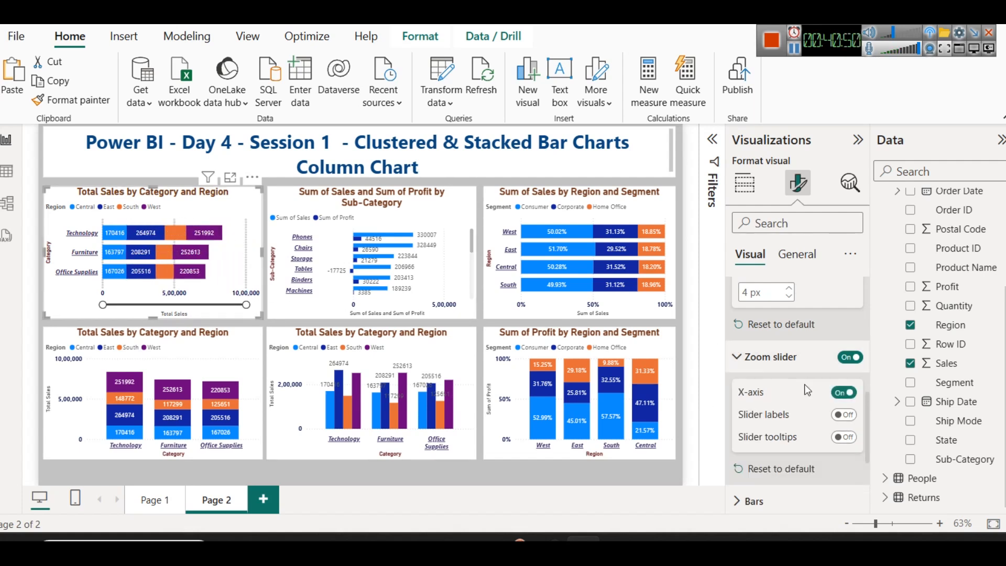
{"action": "left_click", "coordinate": [845, 415]}
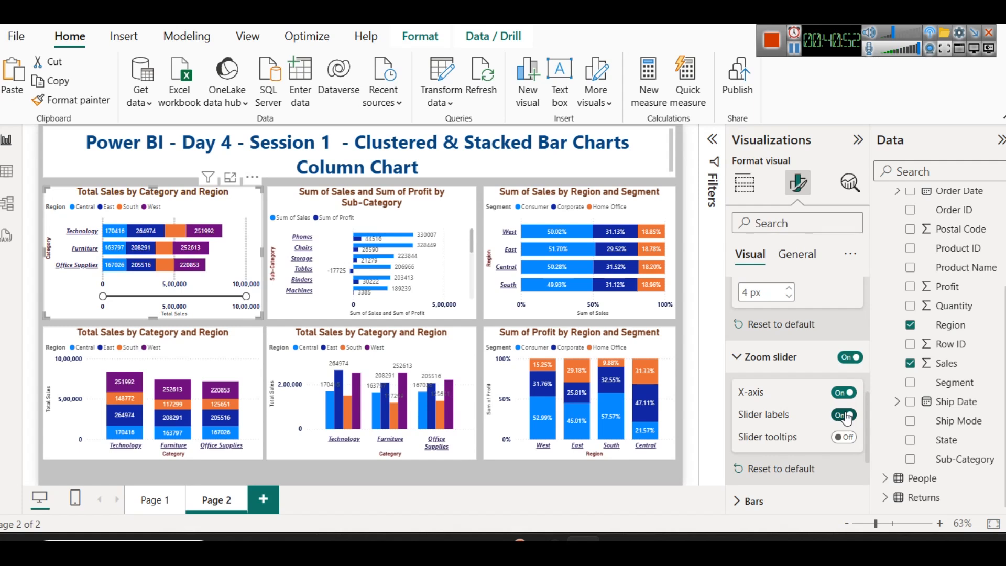
{"action": "left_click_drag", "start_coordinate": [246, 297], "coordinate": [187, 297]}
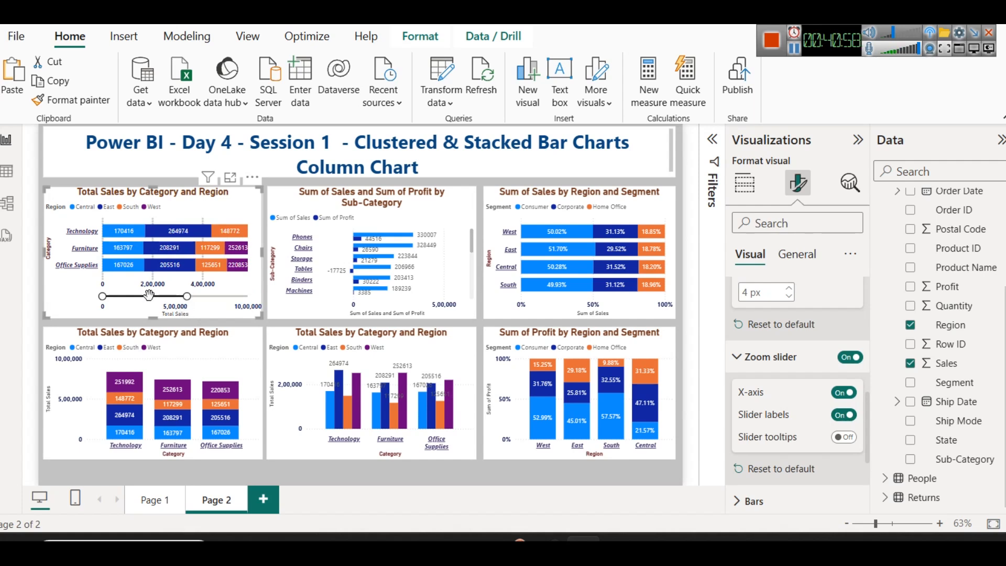
{"action": "left_click_drag", "start_coordinate": [187, 296], "coordinate": [215, 297]}
{"action": "left_click", "coordinate": [843, 438]}
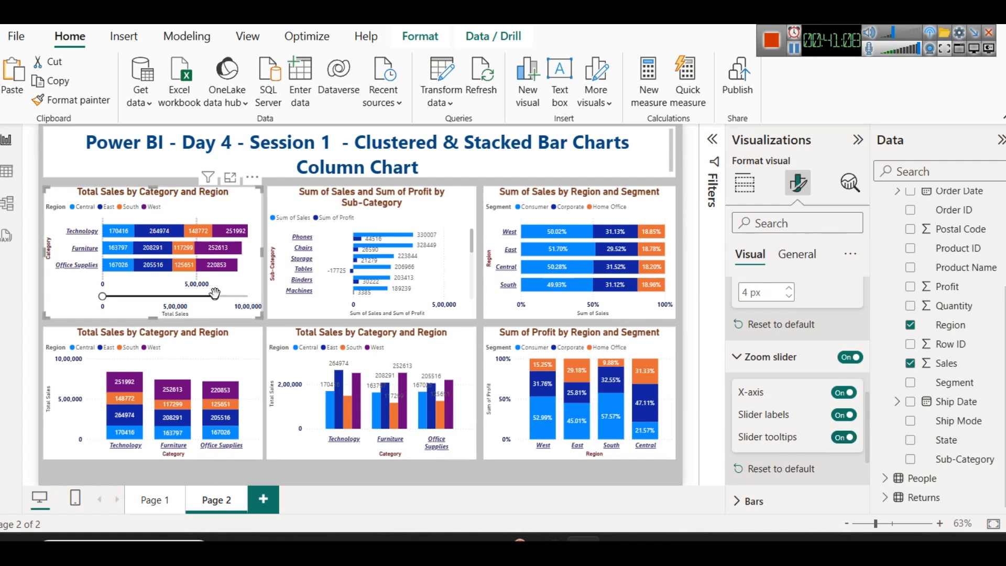
{"action": "mouse_move", "coordinate": [214, 295]}
{"action": "left_mouse_down"}
{"action": "mouse_move", "coordinate": [185, 298]}
{"action": "mouse_move", "coordinate": [203, 297]}
{"action": "left_mouse_up"}
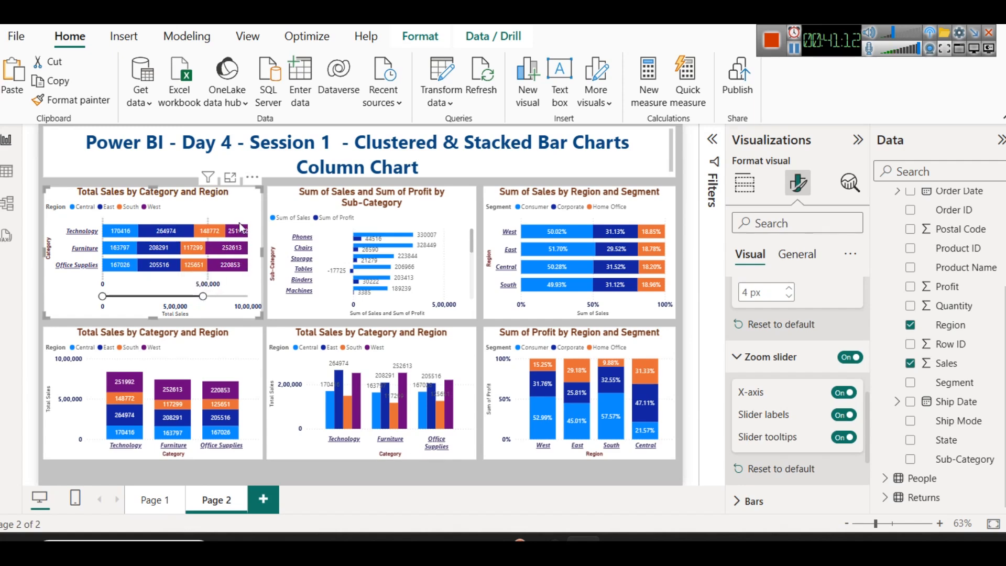
- Test the zoom slider with the chart in focus mode, and restore the full Total Sales range back in the report
{"action": "left_click", "coordinate": [231, 179]}
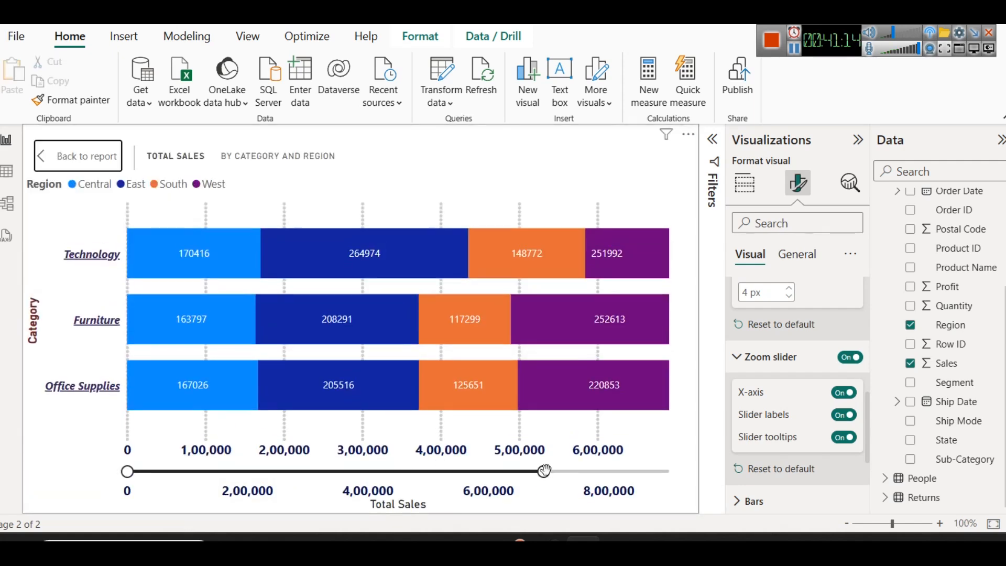
{"action": "left_click_drag", "start_coordinate": [547, 472], "coordinate": [471, 472]}
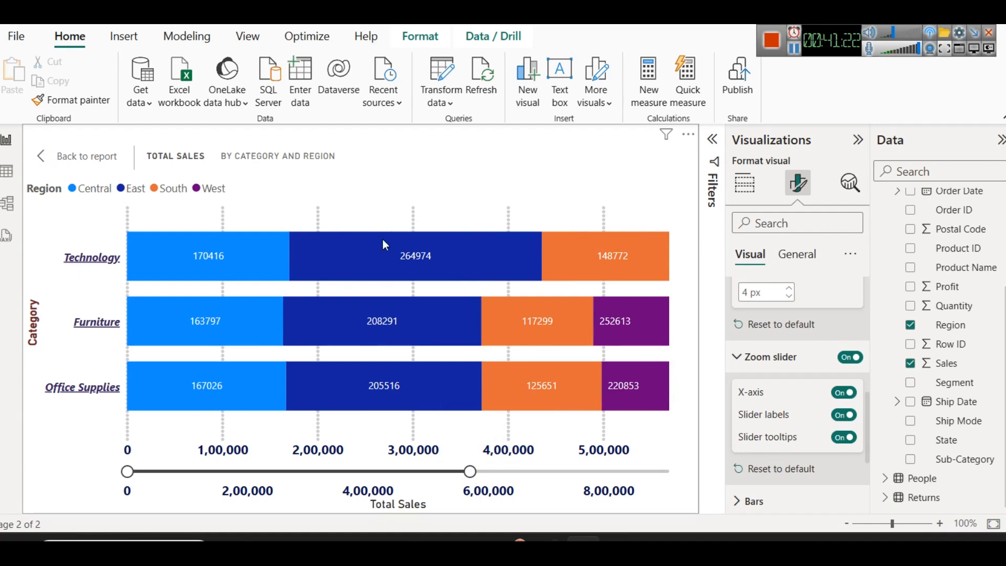
{"action": "left_click", "coordinate": [70, 157]}
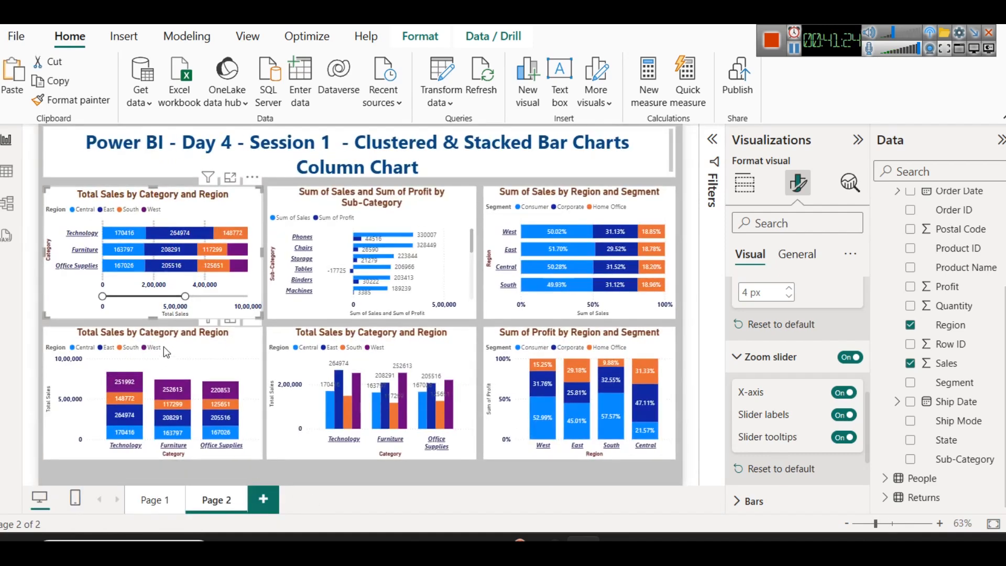
{"action": "left_click_drag", "start_coordinate": [186, 297], "coordinate": [290, 293]}
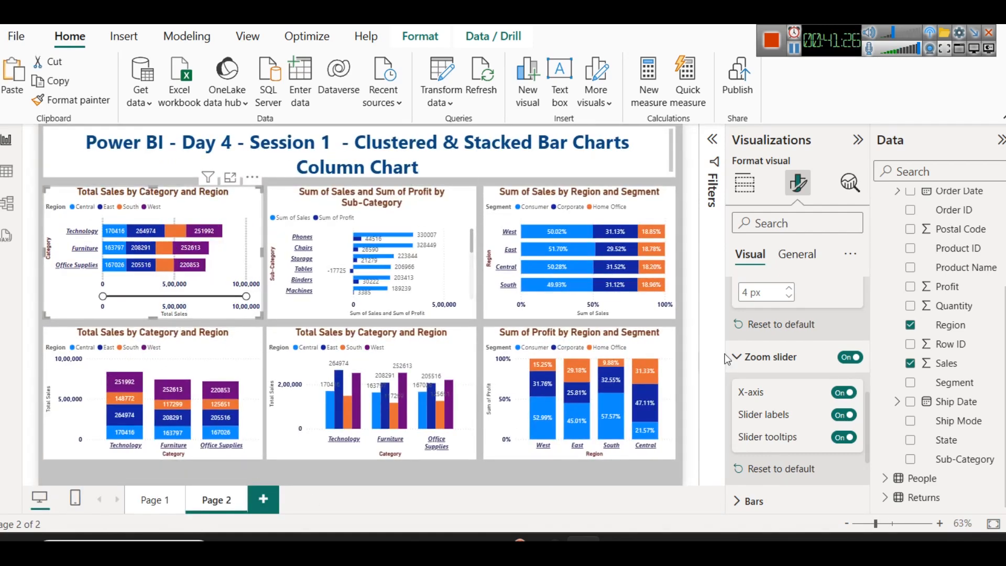
{"action": "left_click", "coordinate": [748, 360]}
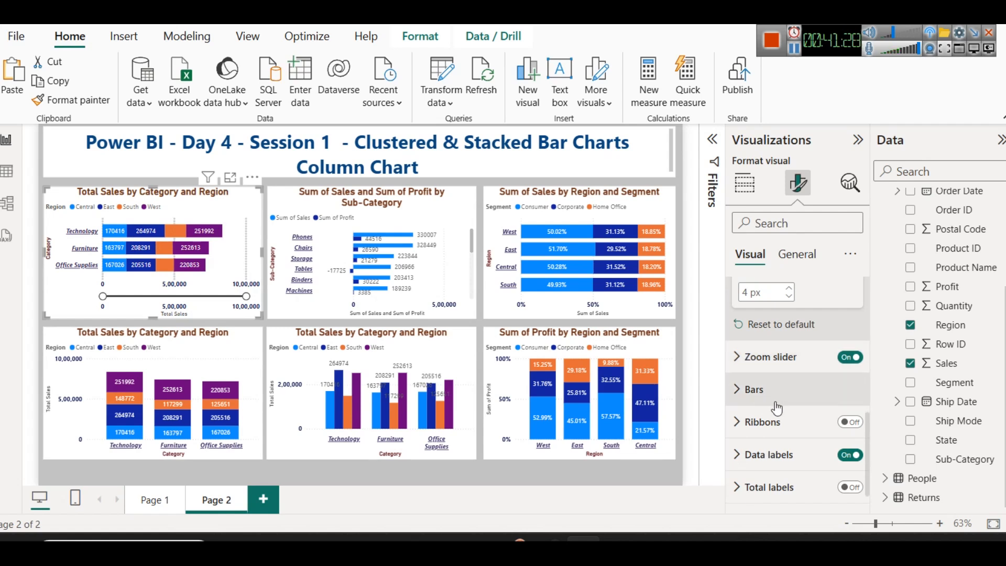
- Turn on total labels for the Category and Region stacked bar chart and check them in focus mode
{"action": "scroll", "coordinate": [787, 414], "scroll_direction": "down", "scroll_amount": 1}
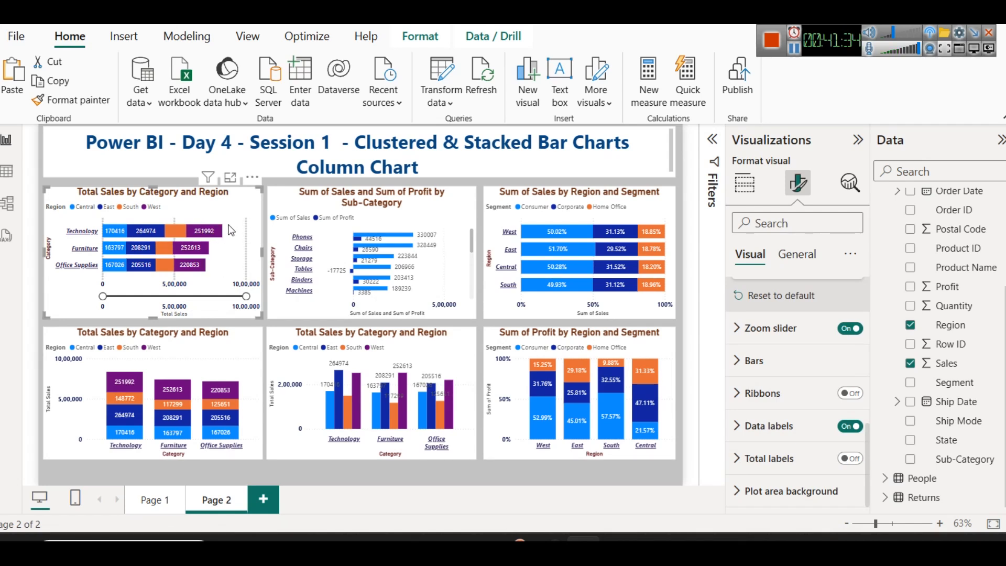
{"action": "left_click", "coordinate": [850, 458]}
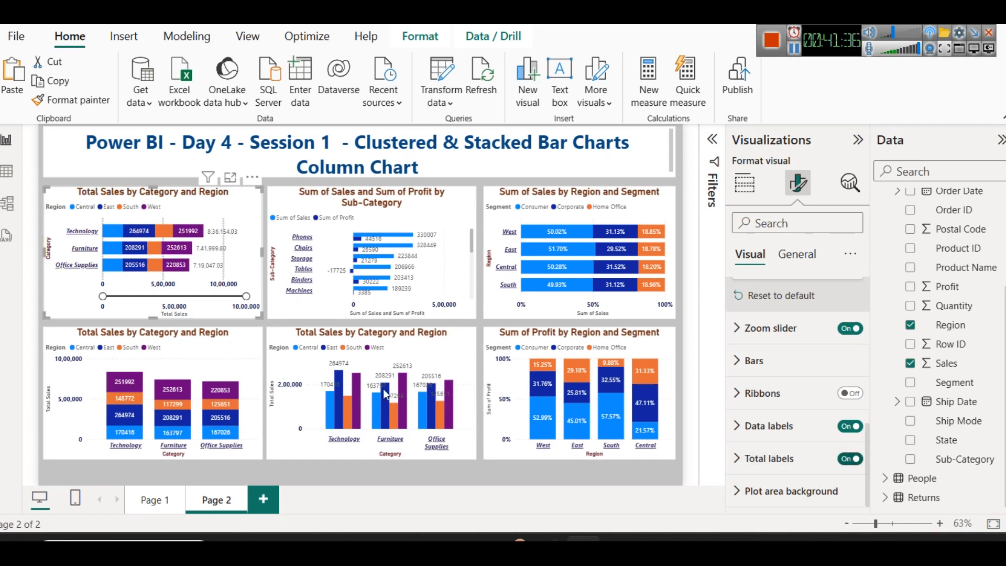
{"action": "left_click", "coordinate": [230, 178]}
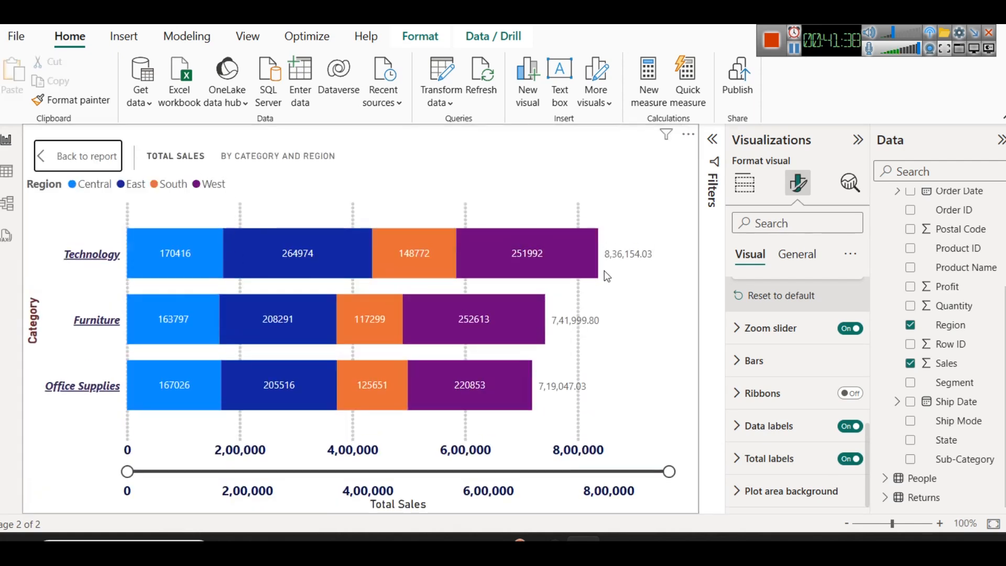
{"action": "left_click", "coordinate": [77, 156]}
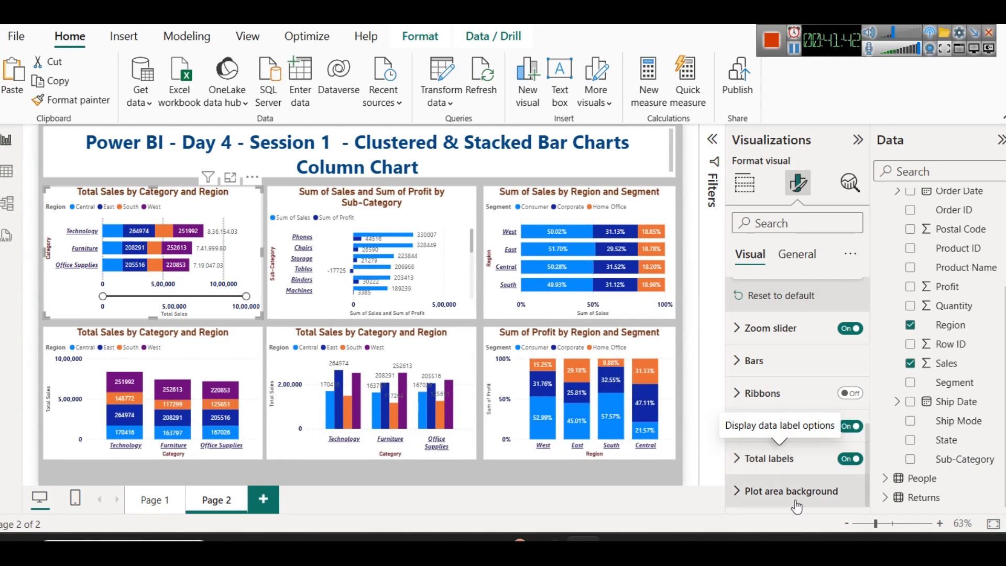
- Browse to the assets folder on New Volume (E:) for a plot area background image
{"action": "left_click", "coordinate": [793, 491]}
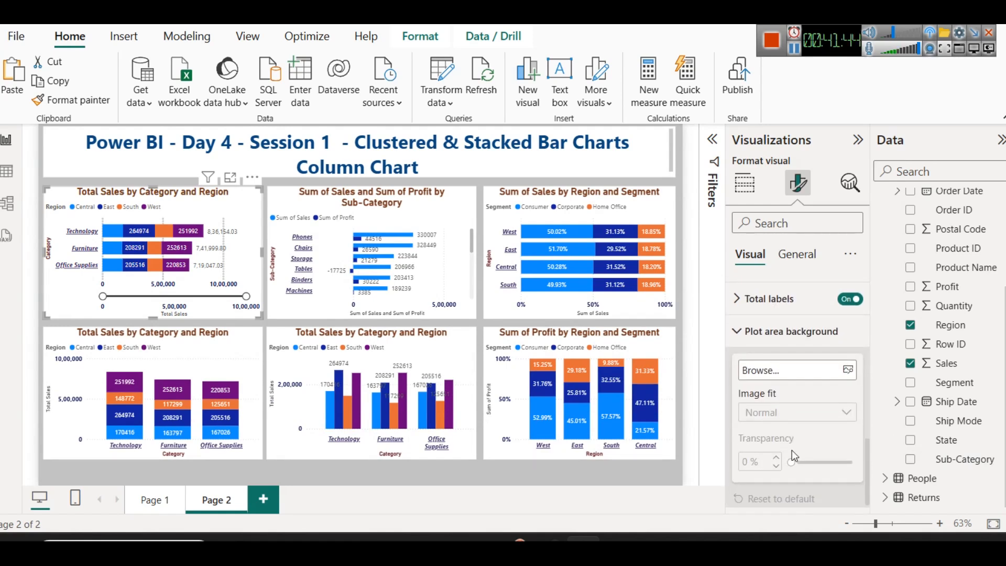
{"action": "left_click", "coordinate": [849, 370]}
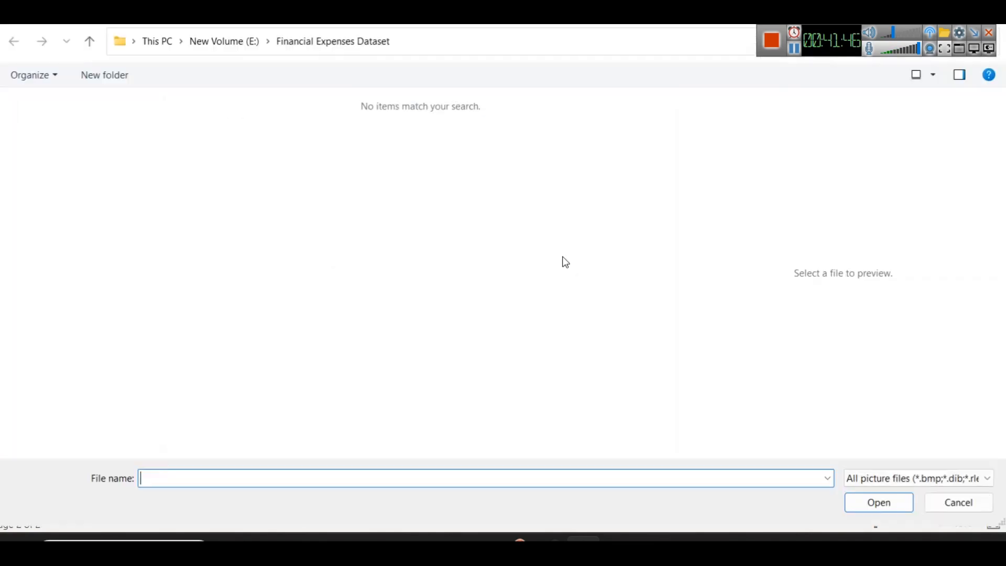
{"action": "left_click", "coordinate": [208, 41]}
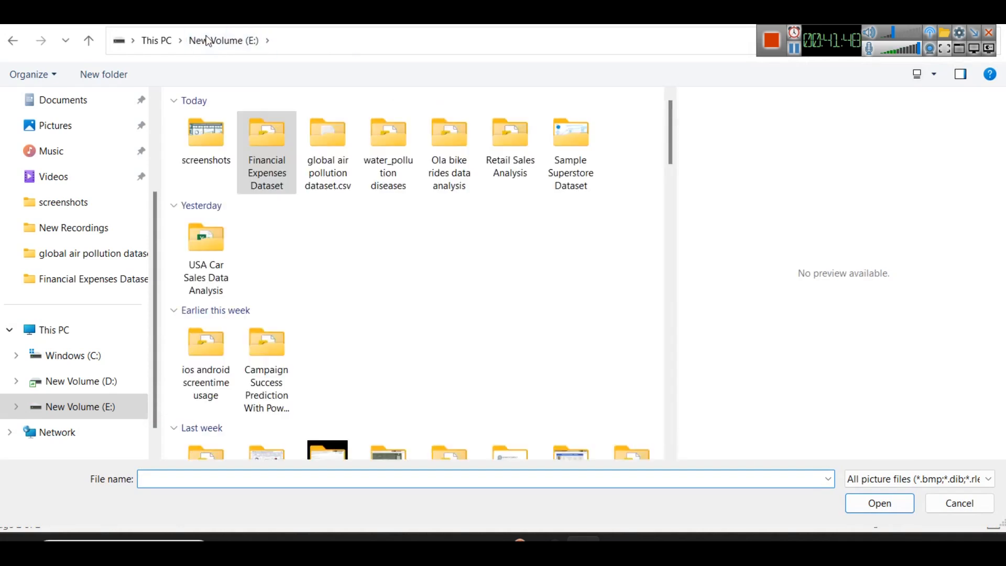
{"action": "left_click", "coordinate": [288, 349]}
{"action": "key", "text": "q"}
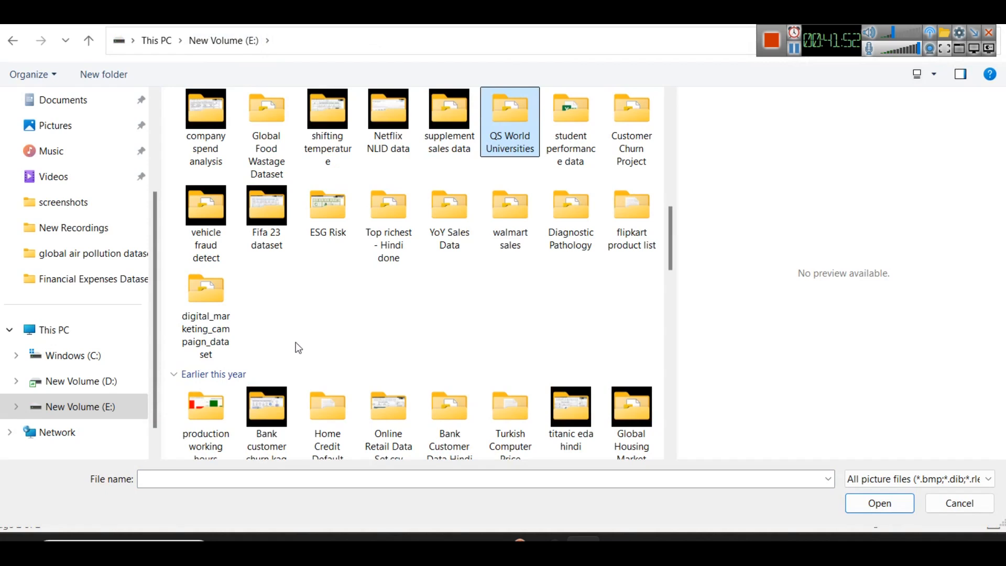
{"action": "left_click", "coordinate": [257, 478]}
{"action": "type", "text": "qww"}
{"action": "key", "text": "BackSpace"}
{"action": "key", "text": "BackSpace"}
{"action": "key", "text": "BackSpace"}
{"action": "type", "text": "ass"}
{"action": "key", "text": "Down"}
{"action": "key", "text": "Return"}
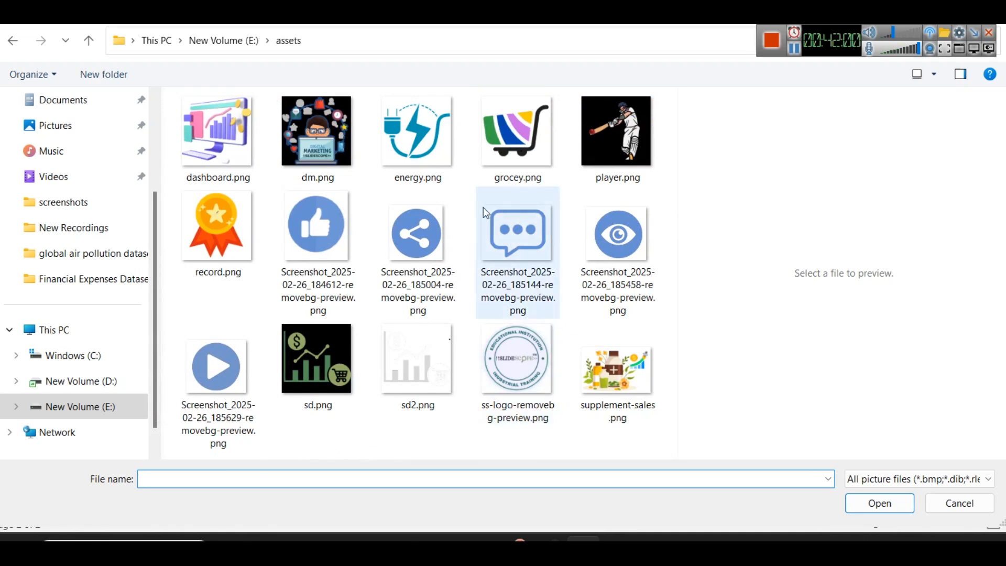
- Try dashboard.png as the plot area background of the Category and Region stacked bar chart, and remove the image
{"action": "left_click", "coordinate": [440, 165]}
{"action": "left_click", "coordinate": [204, 116]}
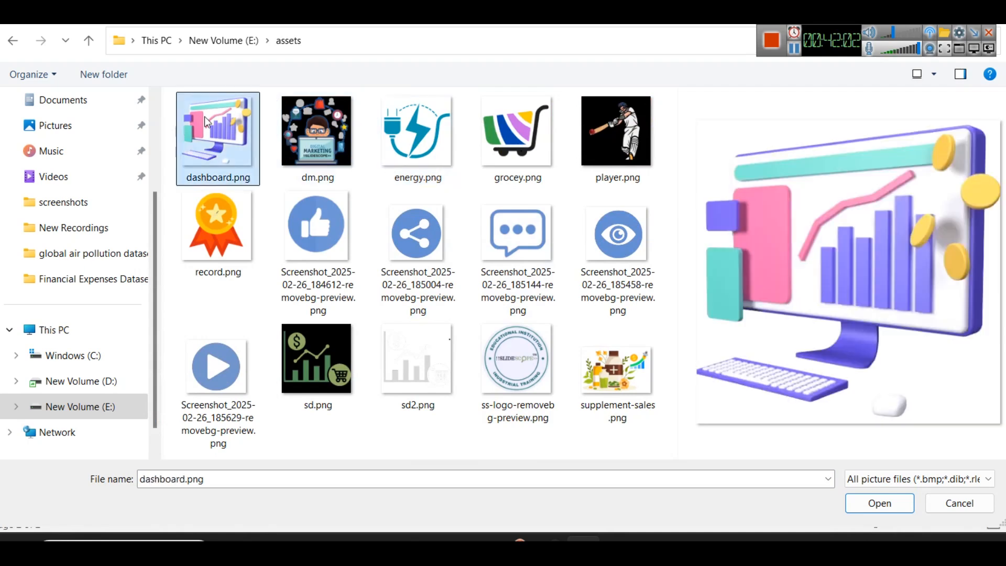
{"action": "left_click", "coordinate": [892, 501]}
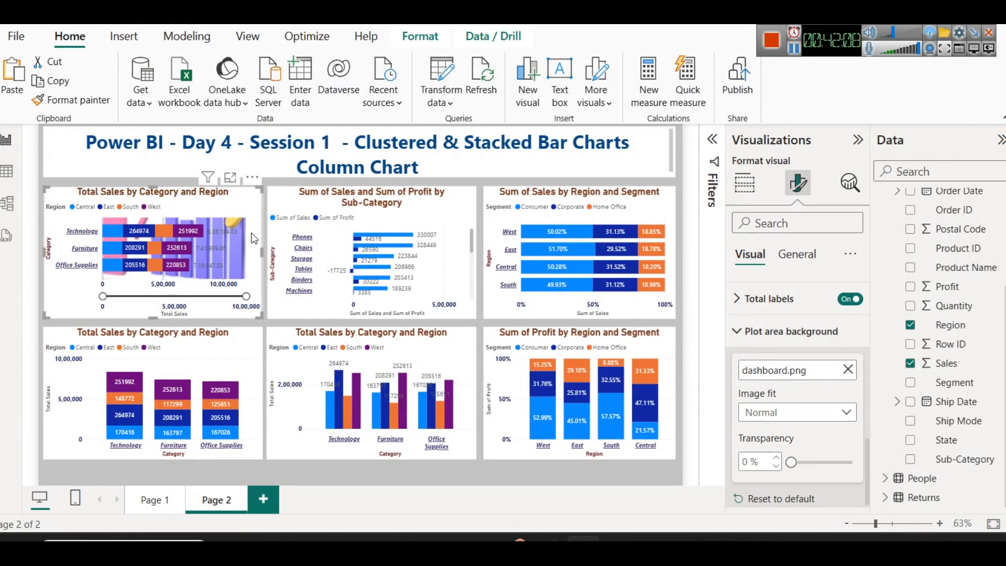
{"action": "left_click", "coordinate": [848, 370]}
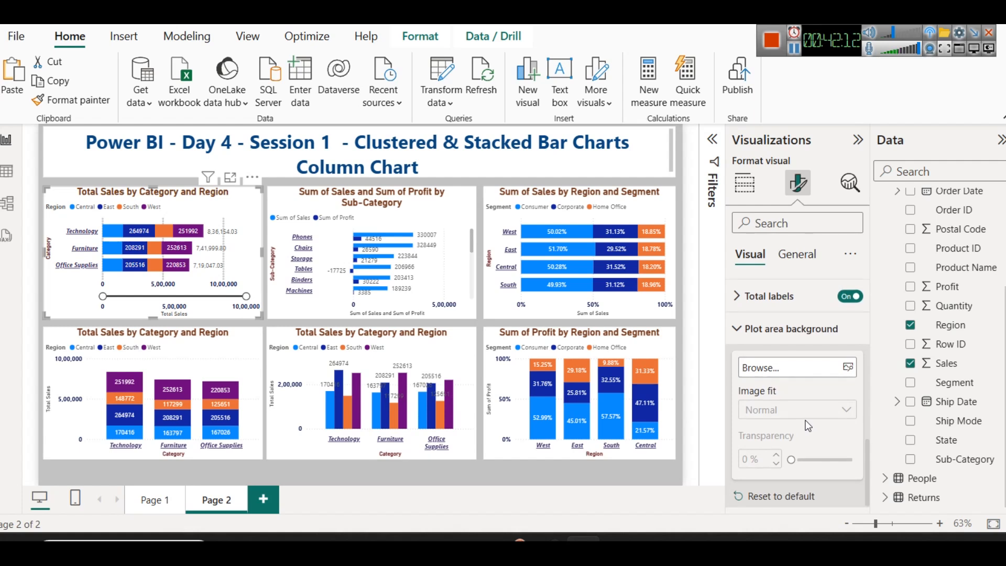
- Turn off the background effect of the Category and Region stacked bar chart
{"action": "scroll", "coordinate": [806, 427], "scroll_direction": "up", "scroll_amount": 4}
{"action": "scroll", "coordinate": [802, 426], "scroll_direction": "down", "scroll_amount": 4}
{"action": "scroll", "coordinate": [791, 425], "scroll_direction": "up", "scroll_amount": 3}
{"action": "scroll", "coordinate": [791, 426], "scroll_direction": "up", "scroll_amount": 3}
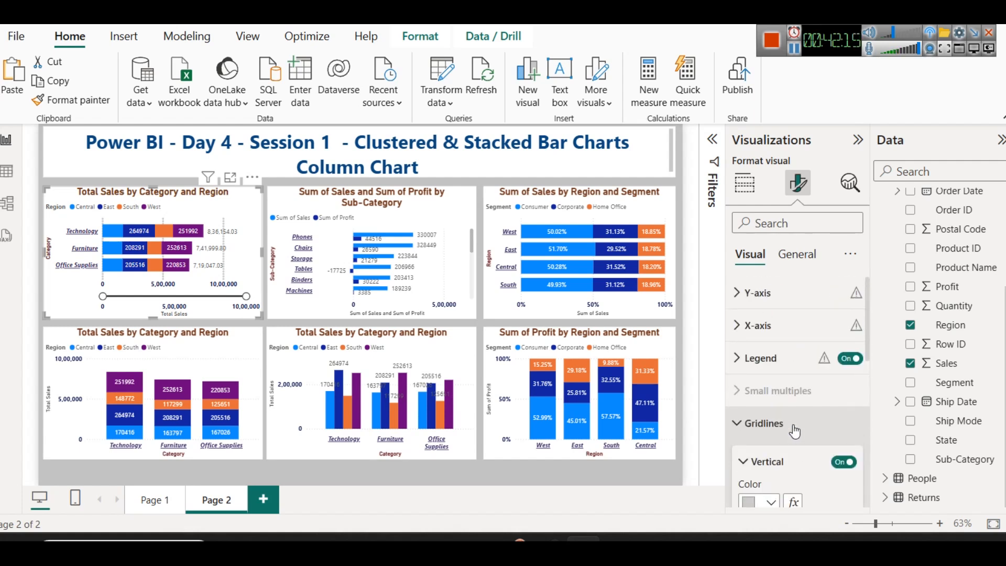
{"action": "left_click", "coordinate": [809, 265]}
{"action": "left_click", "coordinate": [807, 366]}
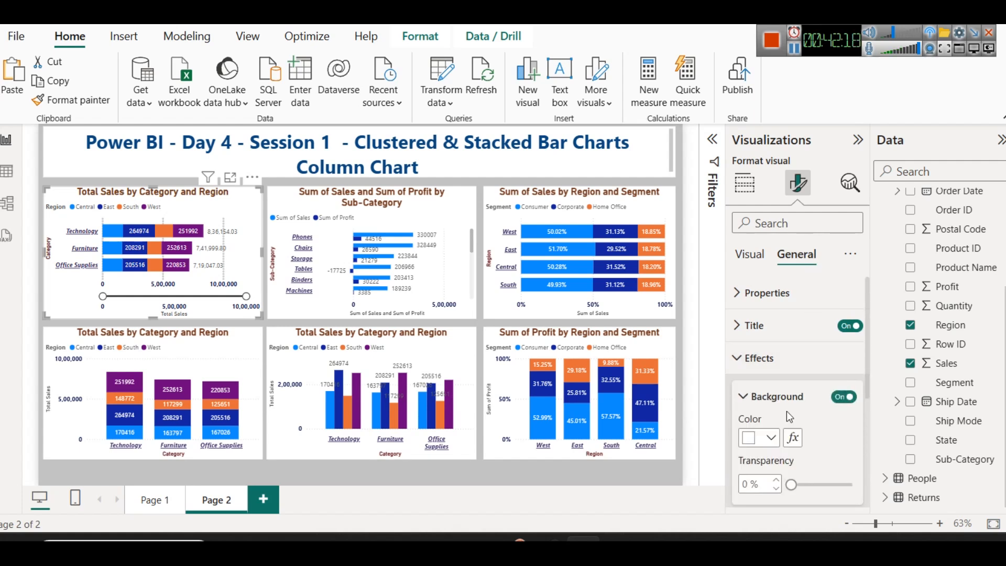
{"action": "left_click", "coordinate": [844, 399]}
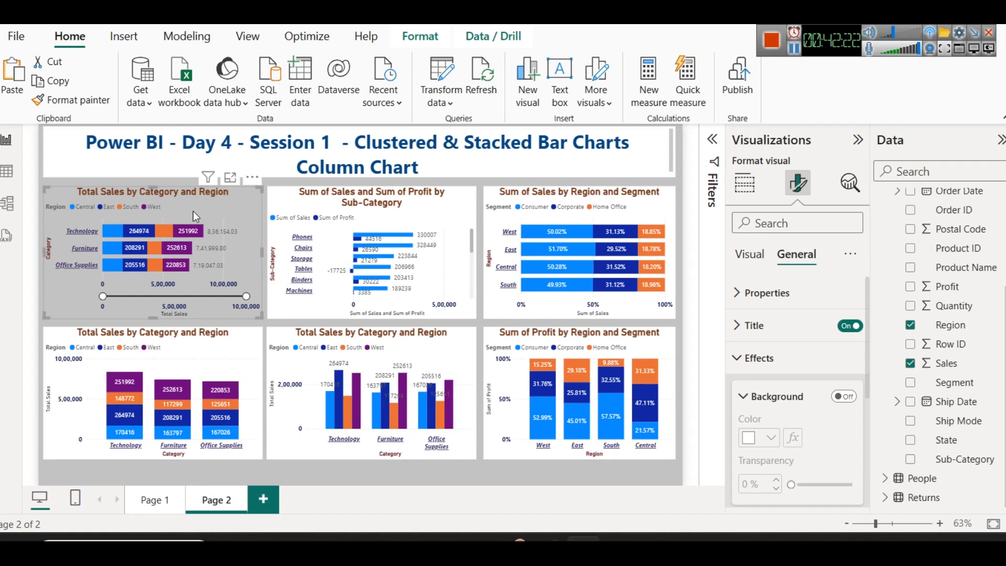
- Turn the background effect back on for the Category and Region stacked bar chart and color it light red
{"action": "left_click", "coordinate": [843, 397]}
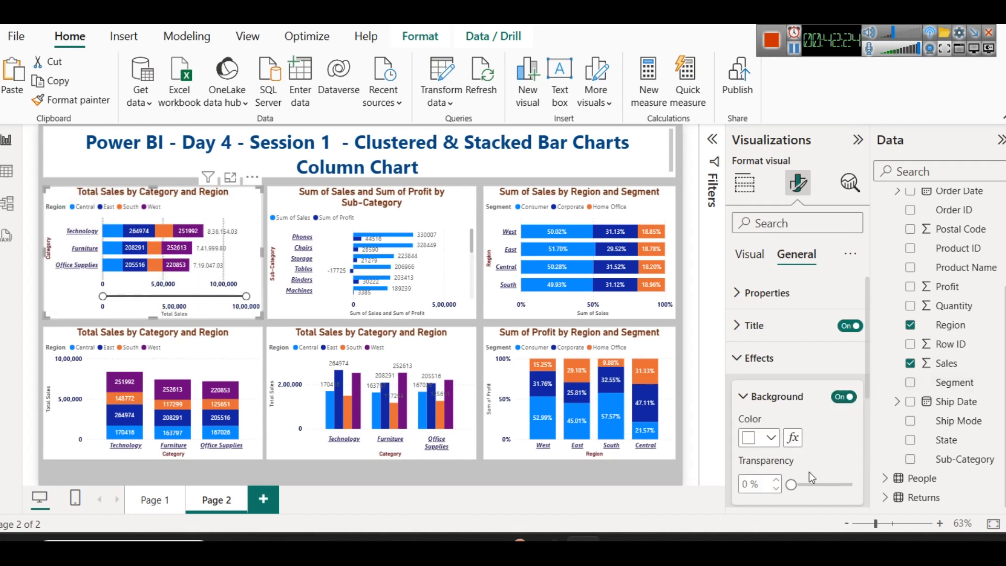
{"action": "mouse_move", "coordinate": [792, 485]}
{"action": "left_mouse_down"}
{"action": "mouse_move", "coordinate": [812, 483]}
{"action": "mouse_move", "coordinate": [791, 485]}
{"action": "left_mouse_up"}
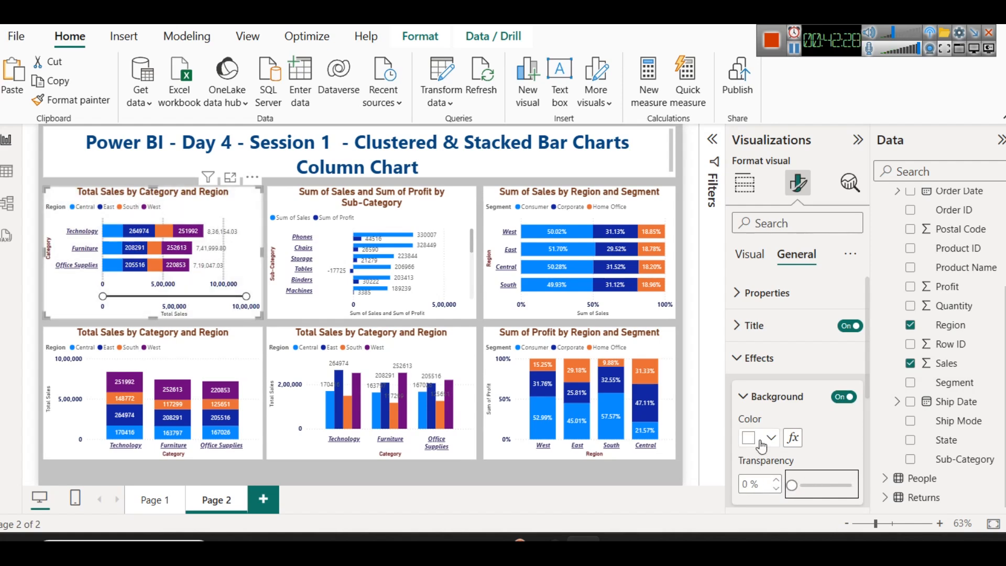
{"action": "left_click", "coordinate": [771, 438]}
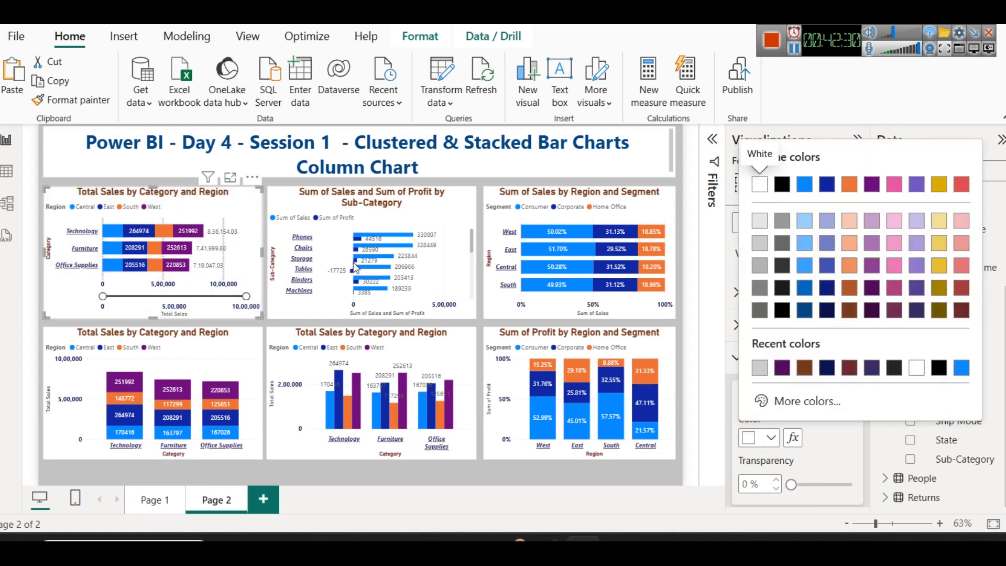
{"action": "left_click", "coordinate": [960, 222]}
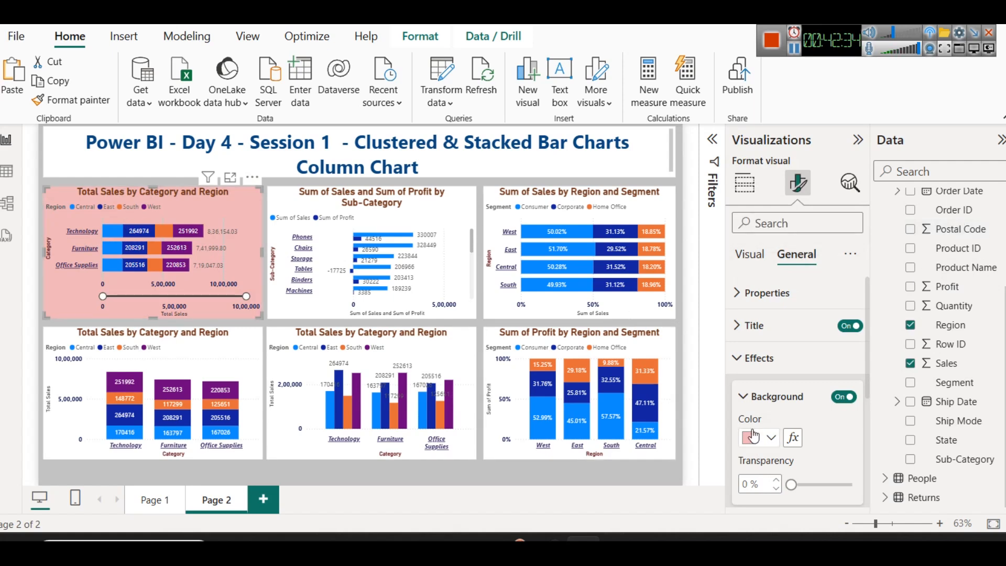
- Change the Category and Region stacked bar chart's background color to light blue
{"action": "left_click", "coordinate": [771, 437]}
{"action": "left_click", "coordinate": [810, 220]}
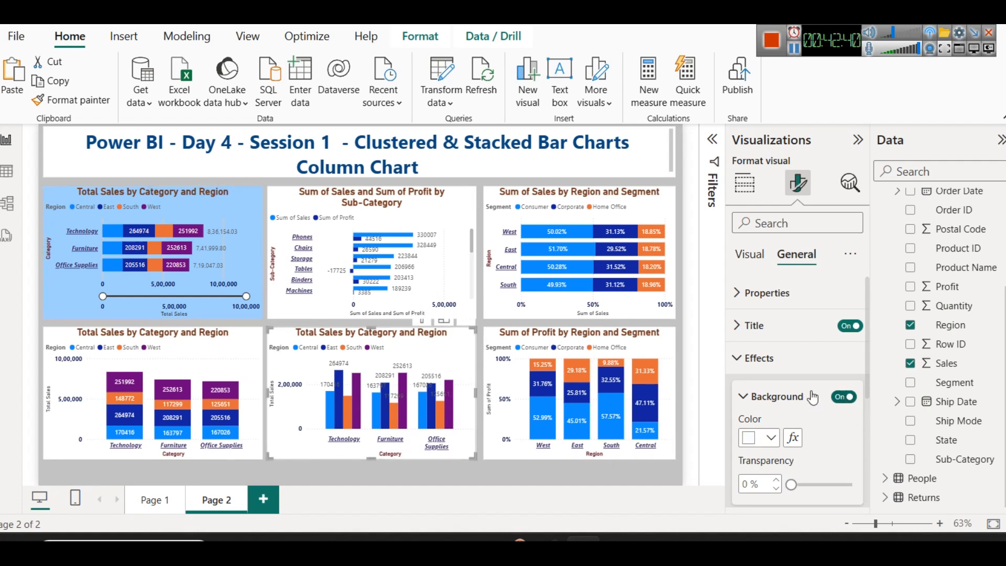
{"action": "left_click", "coordinate": [235, 193]}
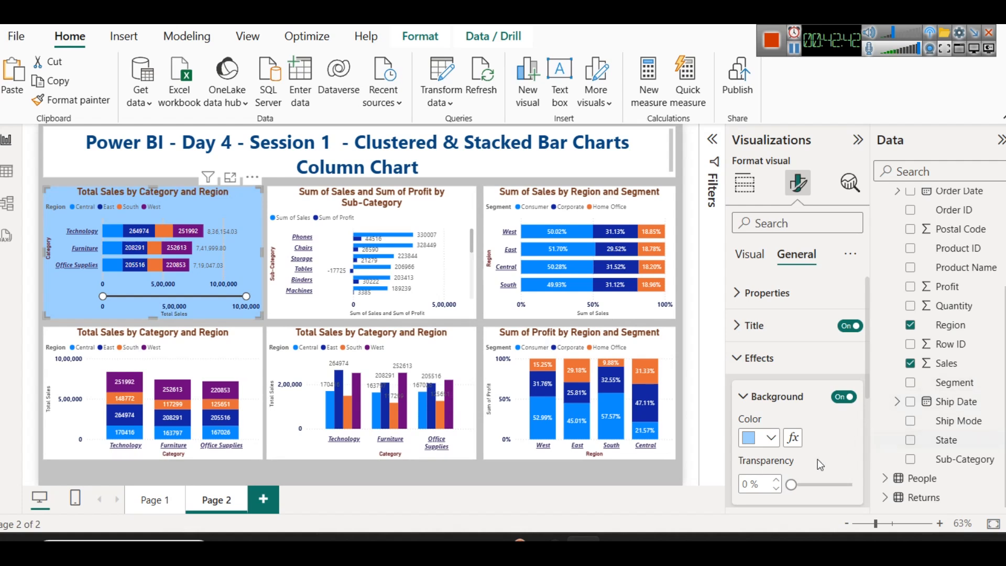
{"action": "left_click", "coordinate": [770, 439]}
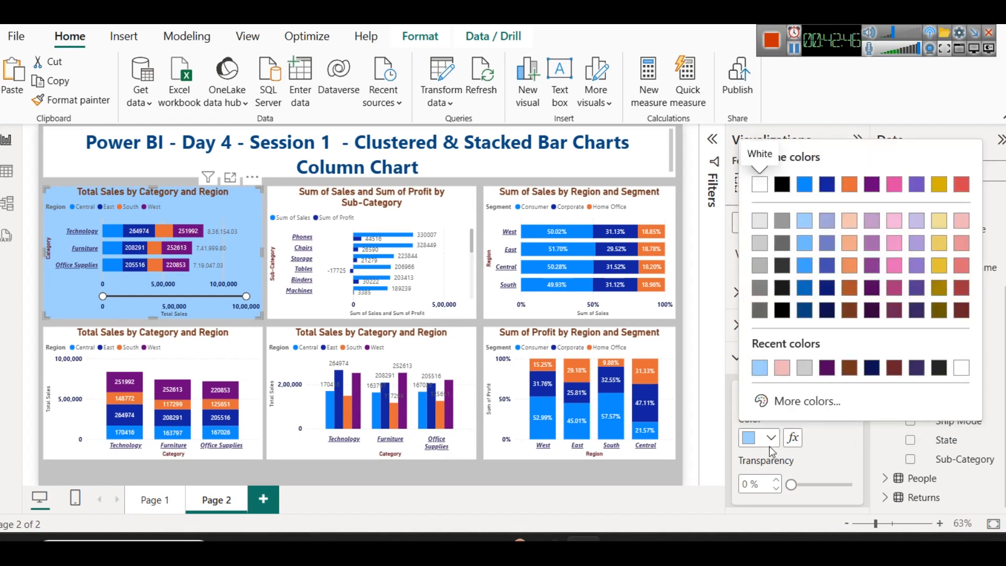
{"action": "left_click", "coordinate": [821, 459]}
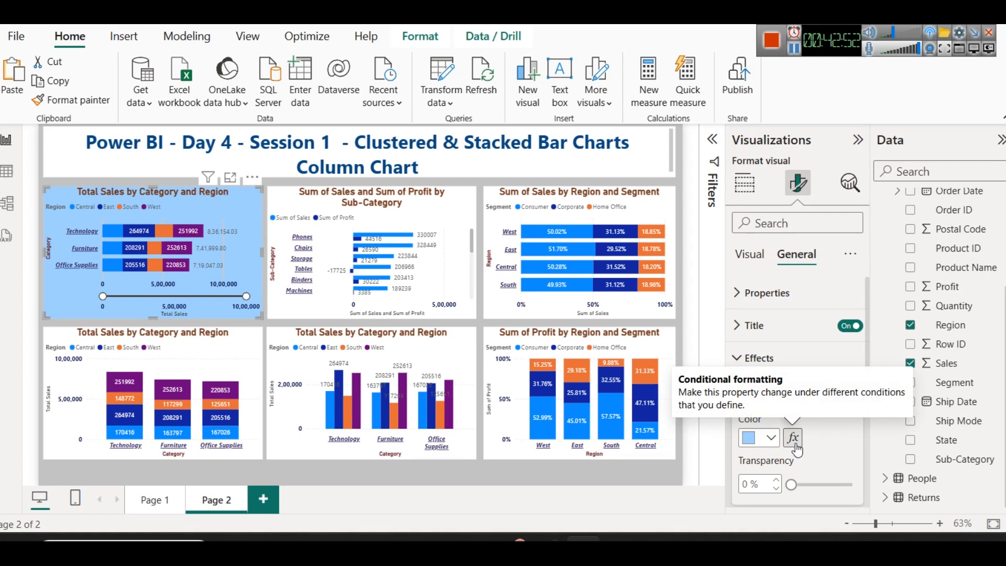
- Turn on a visual border for the Category and Region stacked bar chart and color it dark purple
{"action": "scroll", "coordinate": [797, 450], "scroll_direction": "down", "scroll_amount": 3}
{"action": "left_click", "coordinate": [844, 368]}
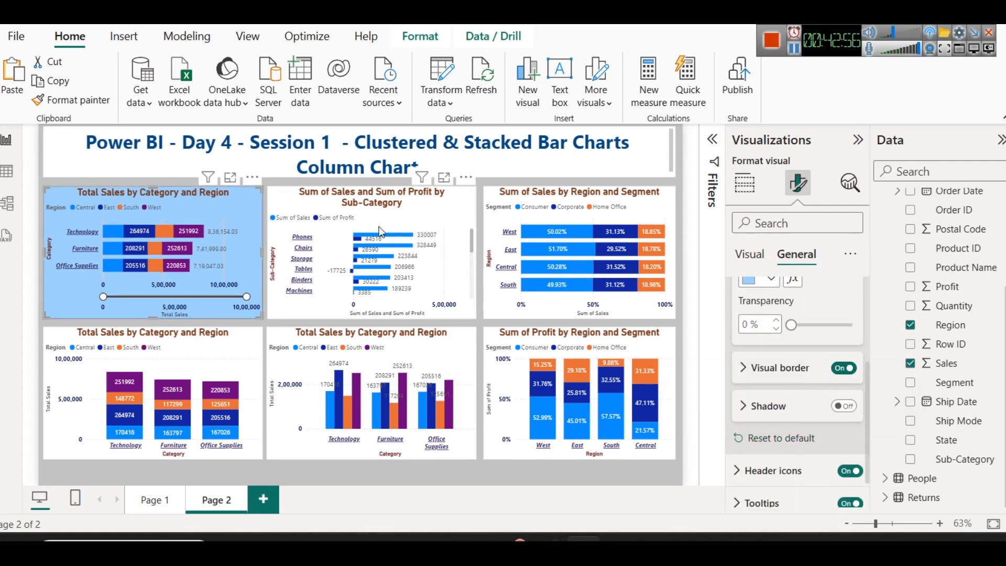
{"action": "left_click", "coordinate": [750, 368]}
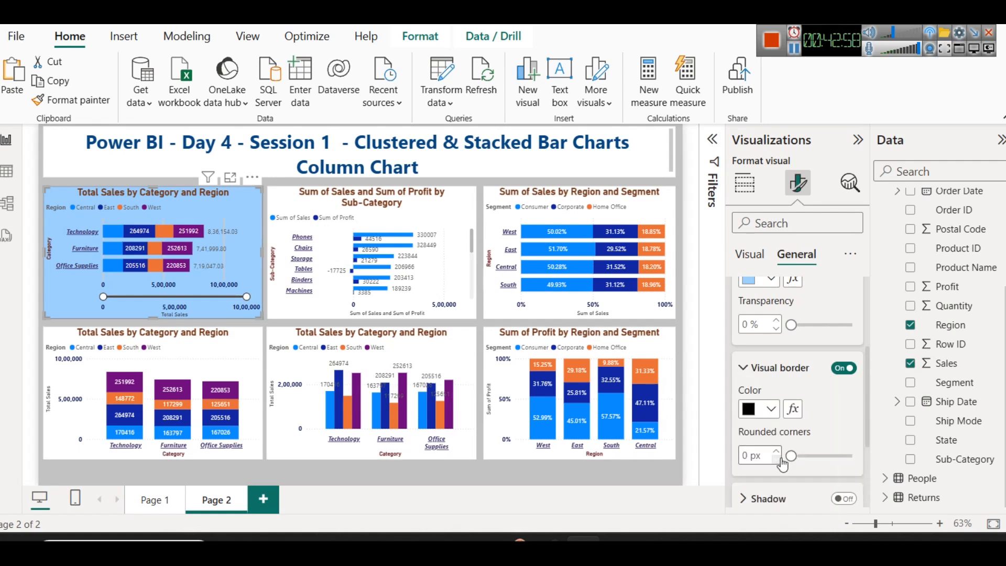
{"action": "left_click", "coordinate": [771, 411]}
{"action": "left_click", "coordinate": [916, 261]}
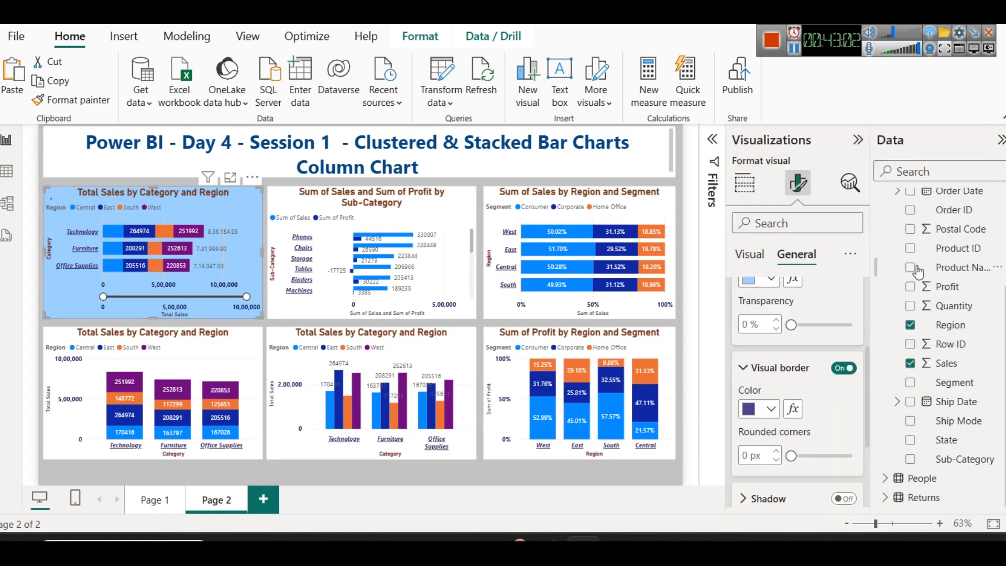
{"action": "left_click", "coordinate": [365, 301]}
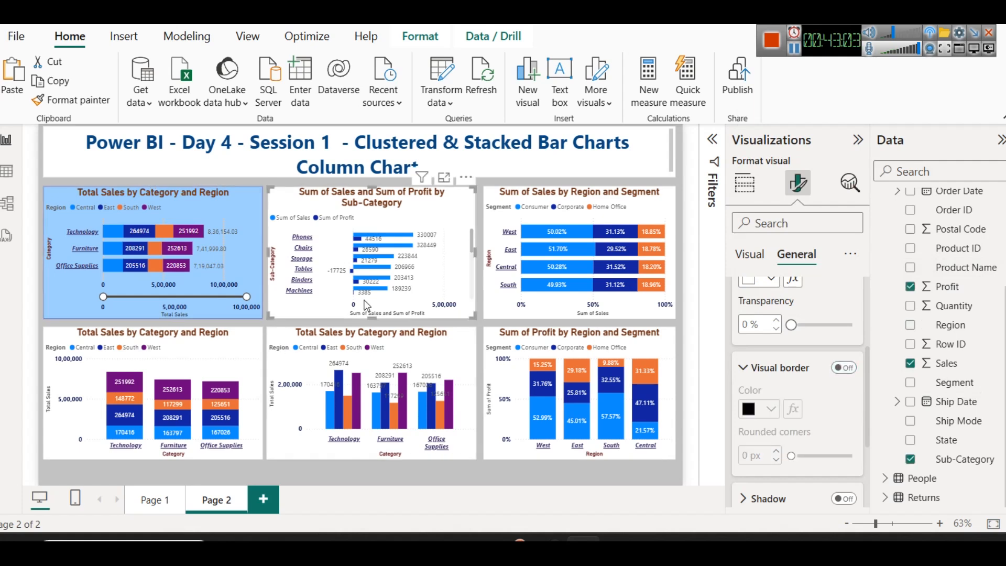
{"action": "left_click", "coordinate": [267, 329]}
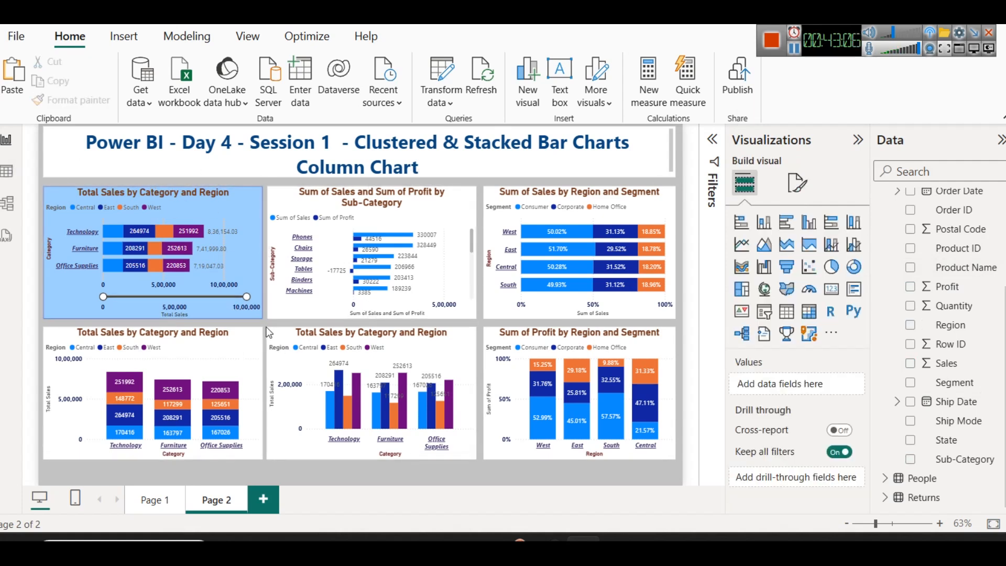
- Compare the Category and Region stacked bar chart with its visual border and shadow on and off, leaving only the border on
{"action": "left_click", "coordinate": [241, 200]}
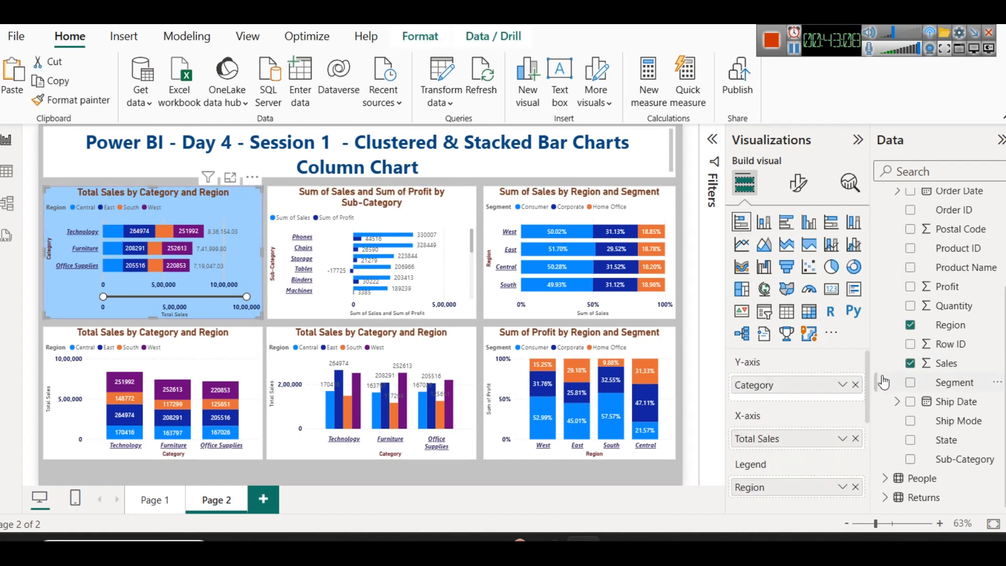
{"action": "left_click", "coordinate": [797, 182]}
{"action": "scroll", "coordinate": [792, 440], "scroll_direction": "down", "scroll_amount": 3}
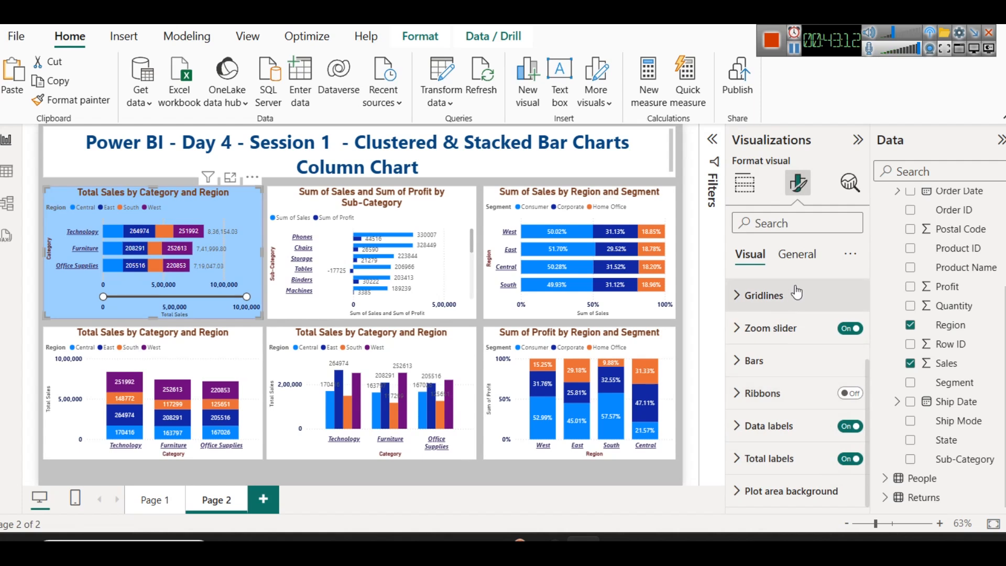
{"action": "left_click", "coordinate": [801, 257]}
{"action": "left_click", "coordinate": [791, 358]}
{"action": "scroll", "coordinate": [811, 415], "scroll_direction": "down", "scroll_amount": 3}
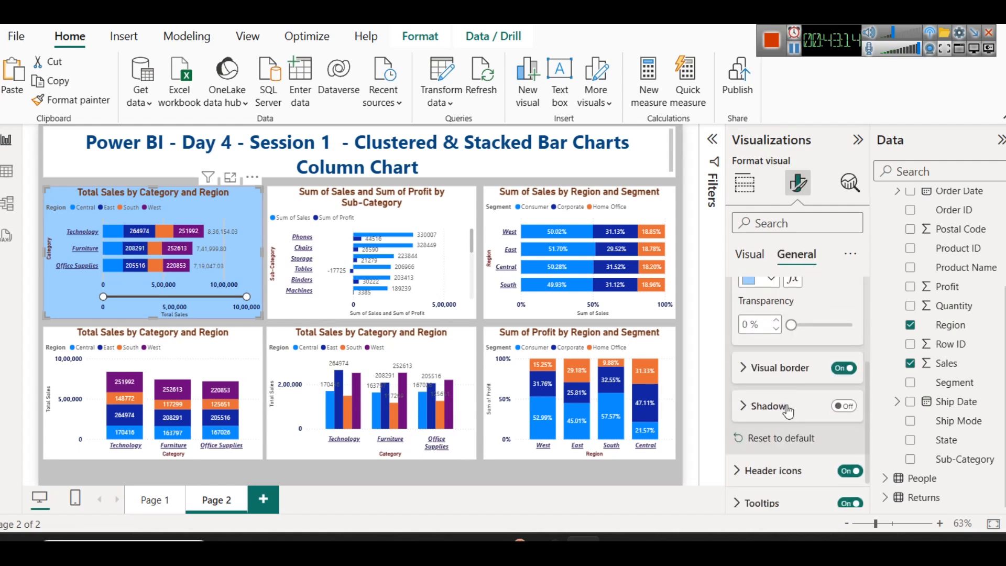
{"action": "left_click", "coordinate": [844, 368]}
{"action": "left_click", "coordinate": [844, 368]}
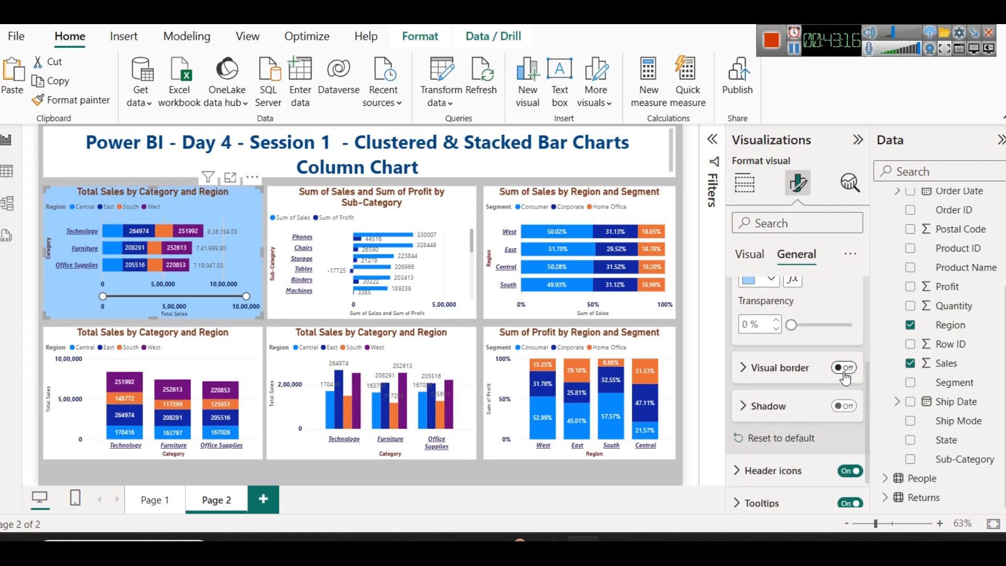
{"action": "left_click", "coordinate": [849, 405]}
{"action": "left_click", "coordinate": [848, 406]}
{"action": "left_click", "coordinate": [849, 407]}
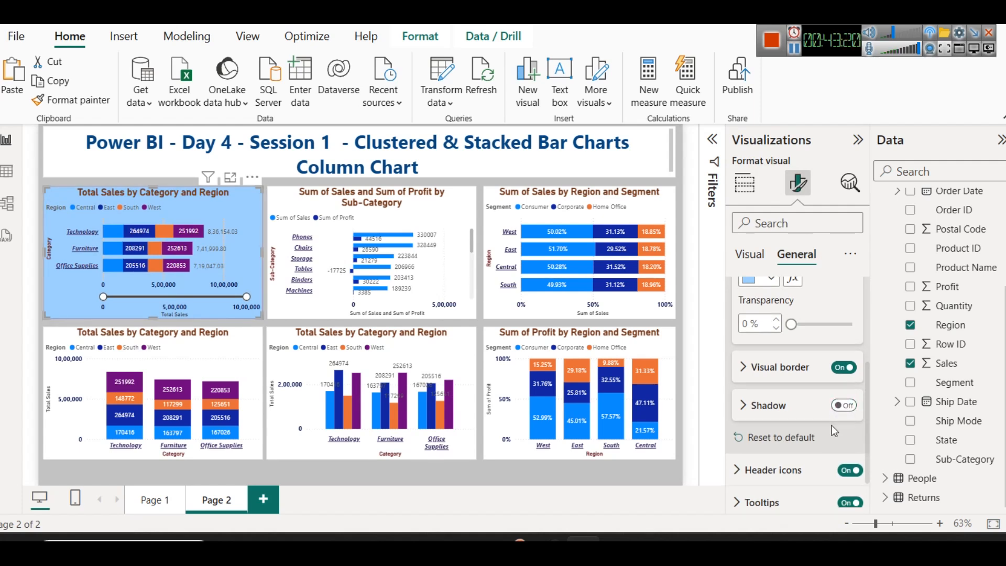
- Try the Category and Region stacked bar chart without header icons and without tooltips, and turn both back on
{"action": "scroll", "coordinate": [843, 414], "scroll_direction": "up", "scroll_amount": 1}
{"action": "scroll", "coordinate": [825, 436], "scroll_direction": "down", "scroll_amount": 2}
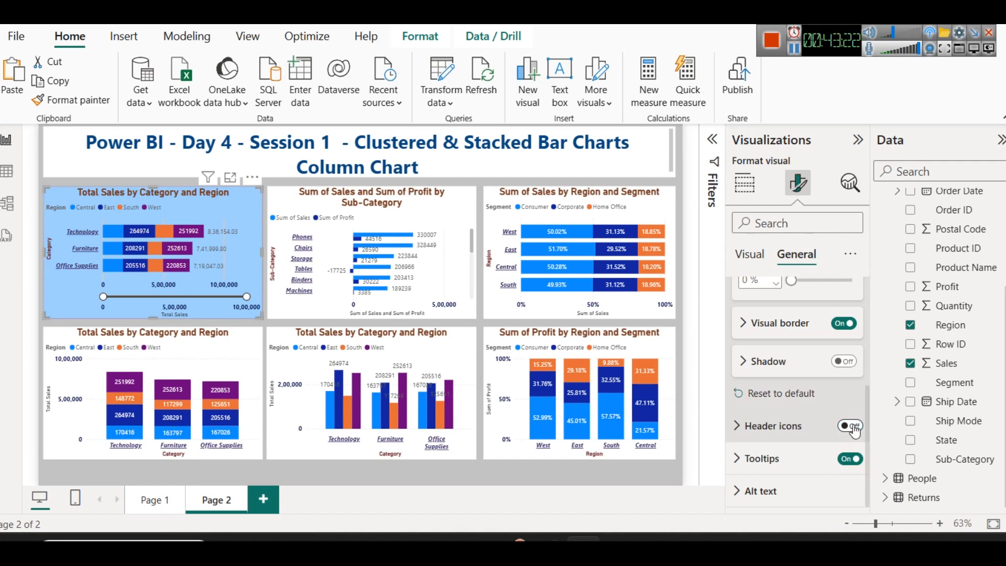
{"action": "left_click", "coordinate": [850, 427]}
{"action": "left_click", "coordinate": [849, 426]}
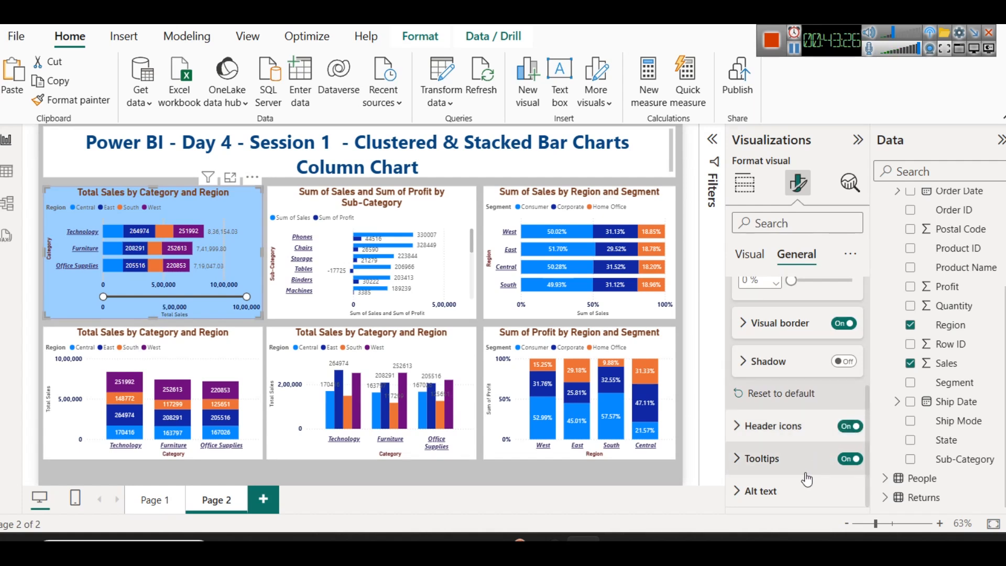
{"action": "mouse_move", "coordinate": [132, 231]}
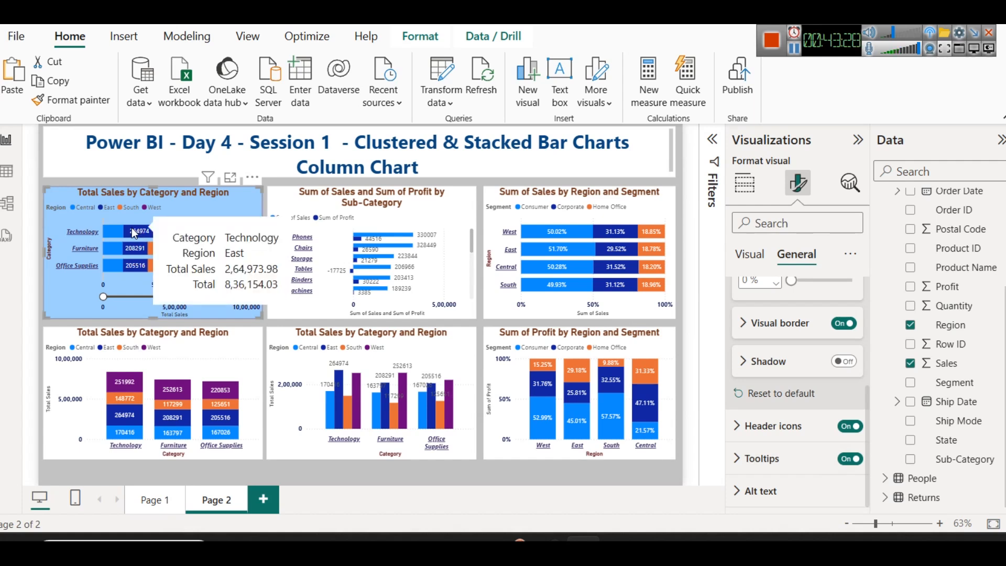
{"action": "left_click", "coordinate": [851, 459]}
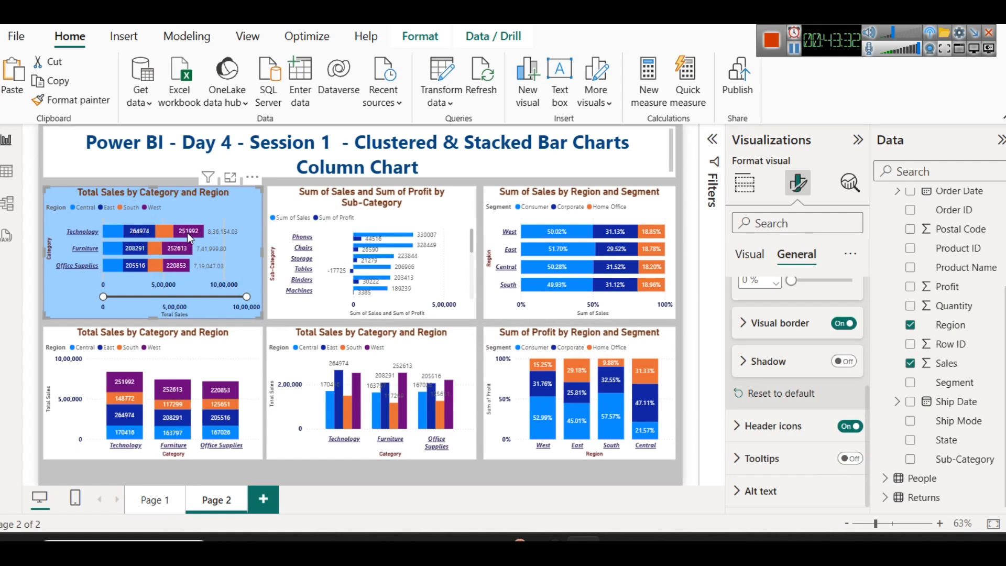
{"action": "left_click", "coordinate": [848, 459]}
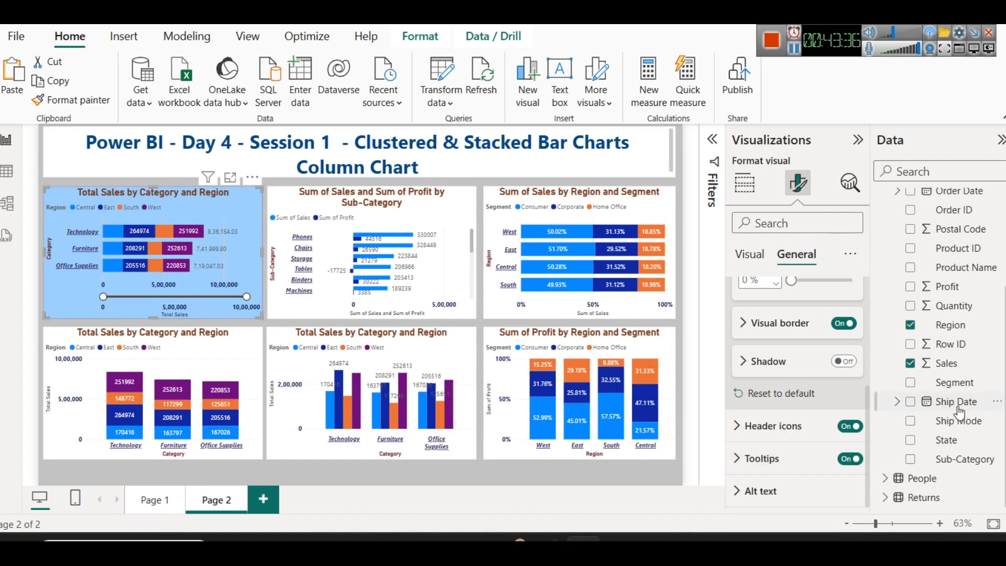
- Set the height of the Category and Region stacked bar chart to 260
{"action": "scroll", "coordinate": [841, 451], "scroll_direction": "up", "scroll_amount": 4}
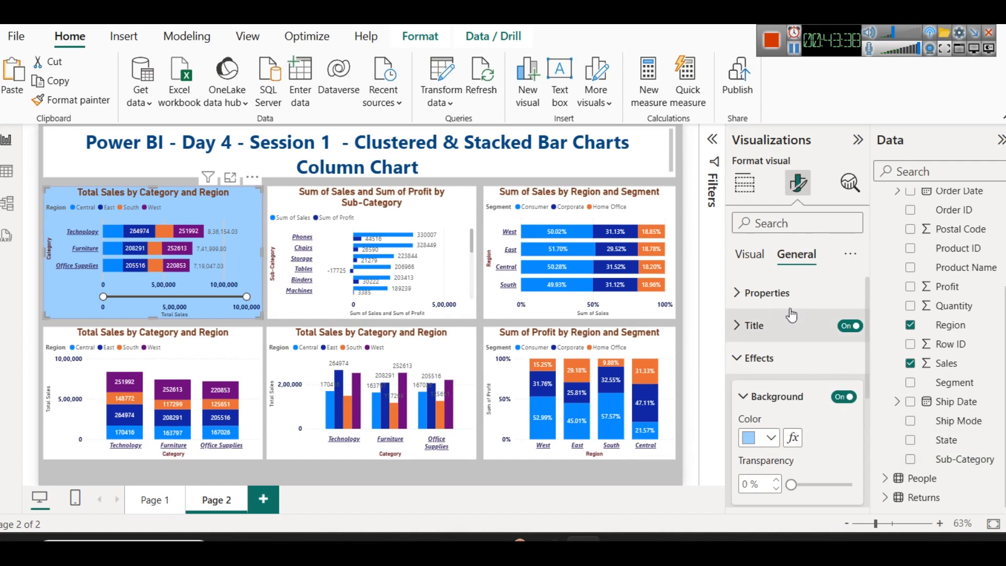
{"action": "left_click", "coordinate": [786, 293]}
{"action": "left_click", "coordinate": [790, 368]}
{"action": "left_click", "coordinate": [789, 368]}
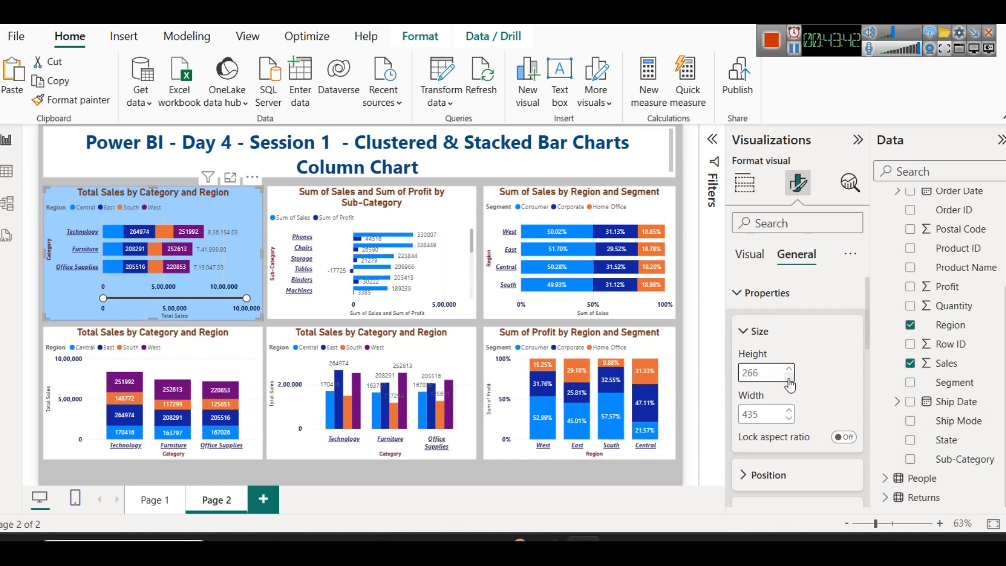
{"action": "scroll", "coordinate": [790, 385], "scroll_direction": "down", "scroll_amount": 3}
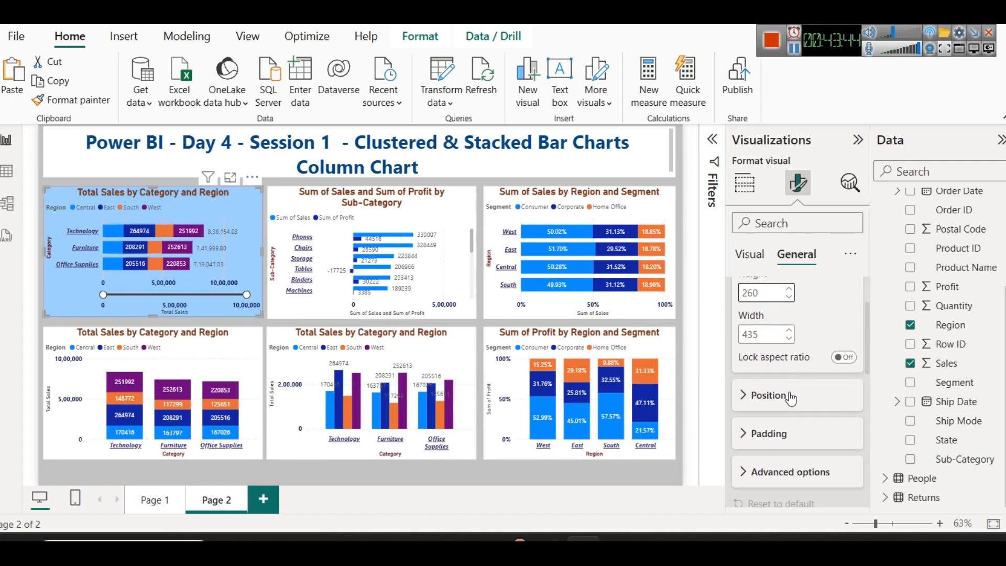
- Set the top padding of the Category and Region stacked bar chart to 2 px
{"action": "scroll", "coordinate": [792, 420], "scroll_direction": "down", "scroll_amount": 2}
{"action": "left_click", "coordinate": [773, 354]}
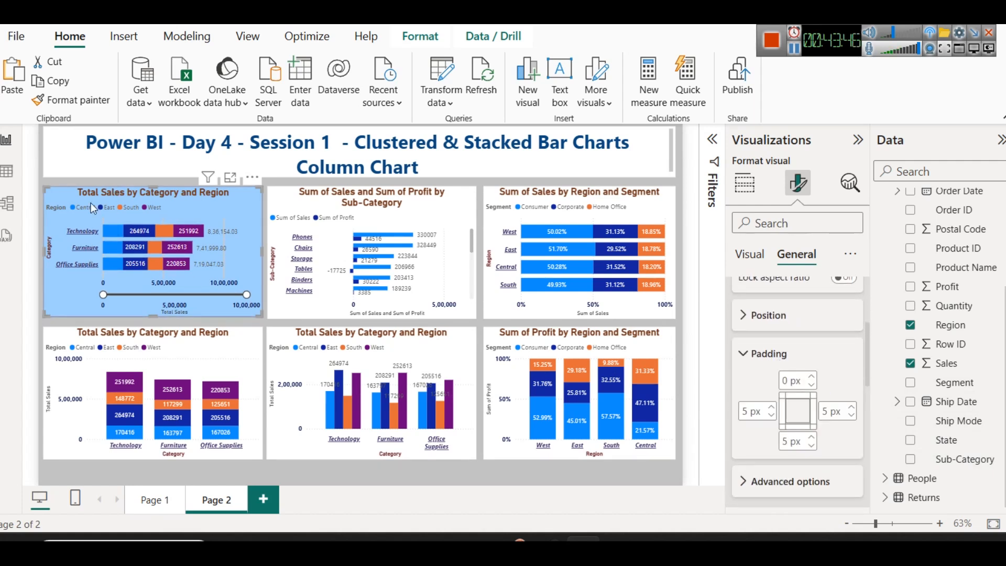
{"action": "double_click", "coordinate": [812, 378]}
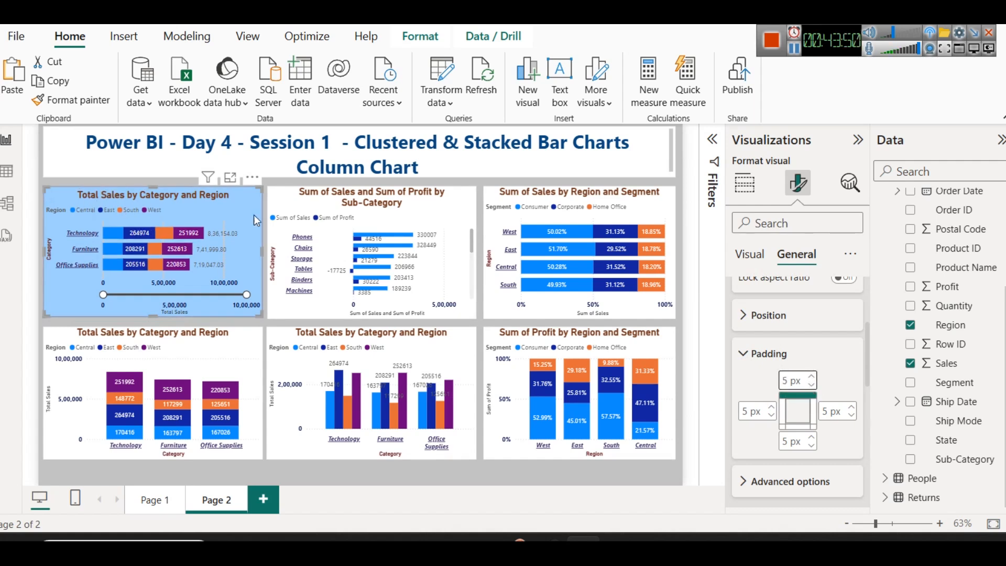
{"action": "left_click", "coordinate": [812, 384]}
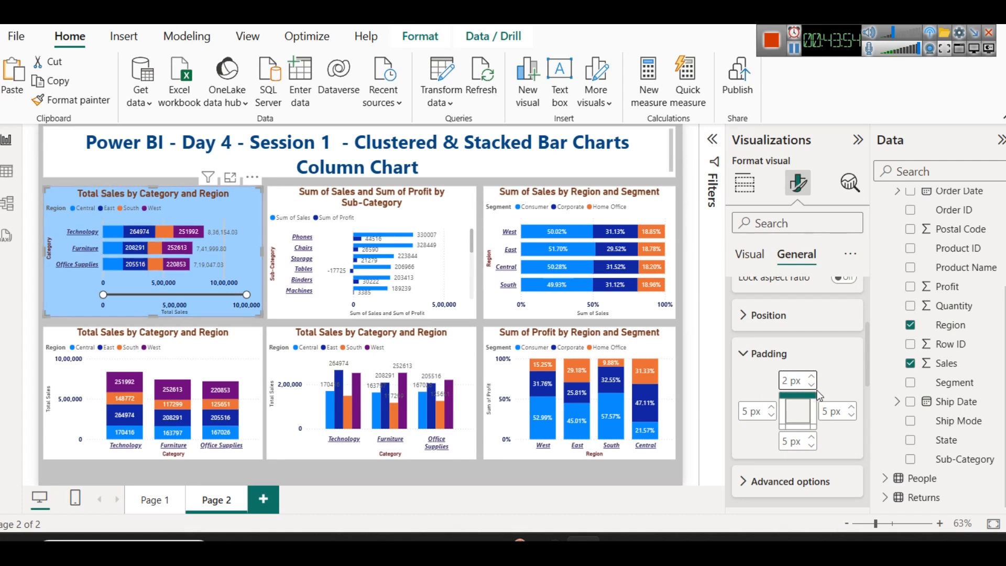
{"action": "scroll", "coordinate": [807, 388], "scroll_direction": "up", "scroll_amount": 3}
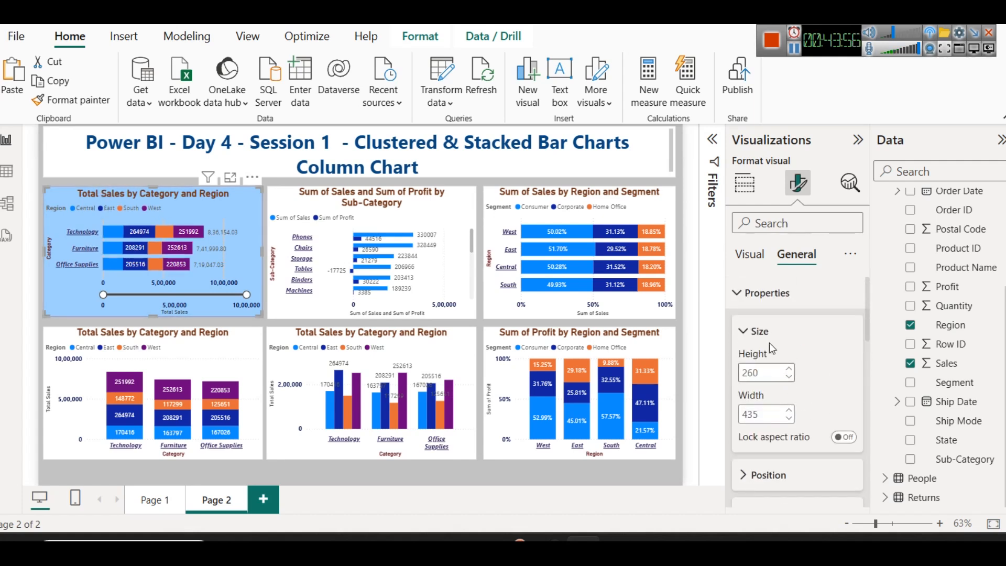
{"action": "left_click", "coordinate": [757, 299]}
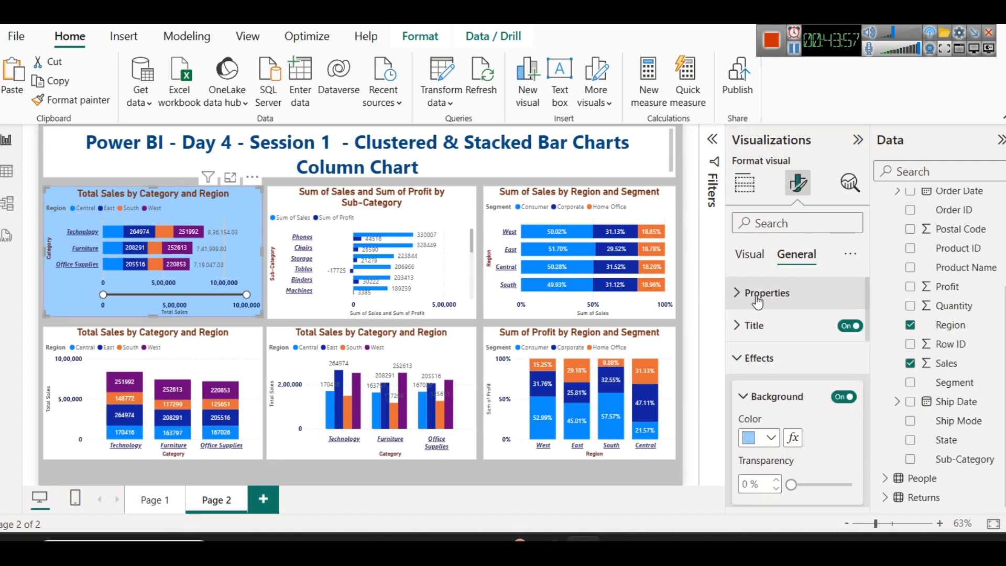
- Try a gray background on the Category and Region stacked bar chart, and set its background color to white
{"action": "left_click", "coordinate": [770, 438]}
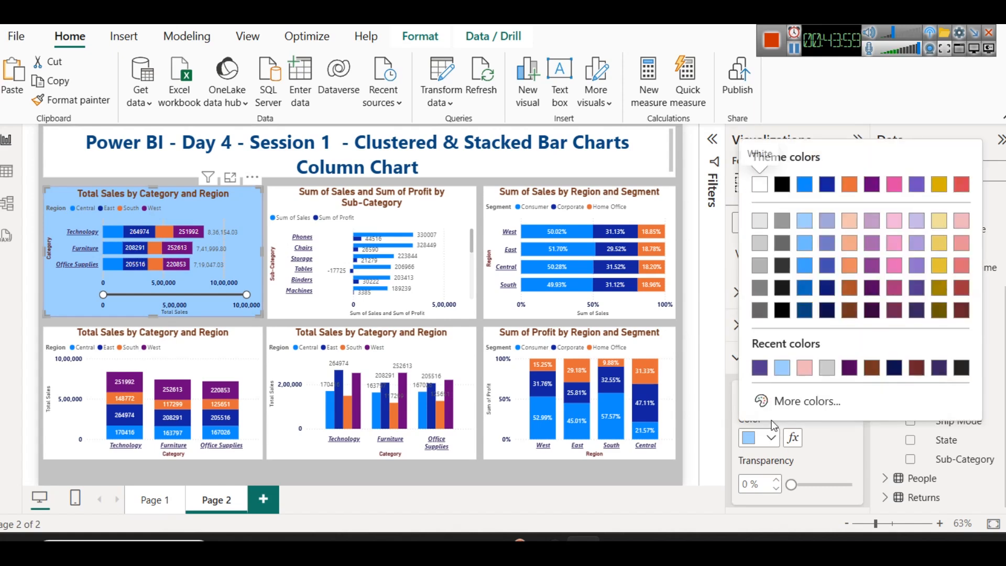
{"action": "left_click", "coordinate": [826, 368]}
{"action": "left_click", "coordinate": [768, 439]}
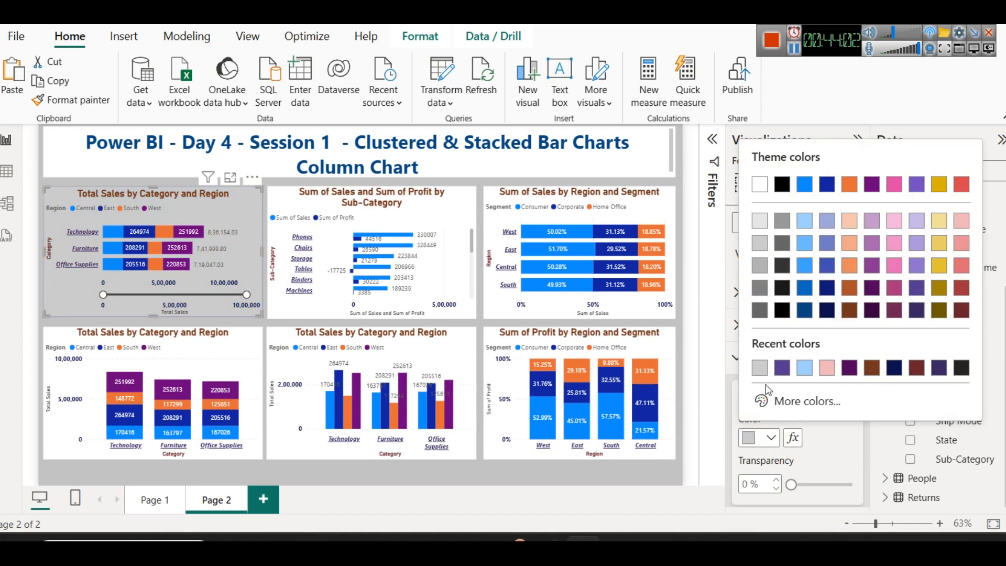
{"action": "left_click", "coordinate": [760, 184]}
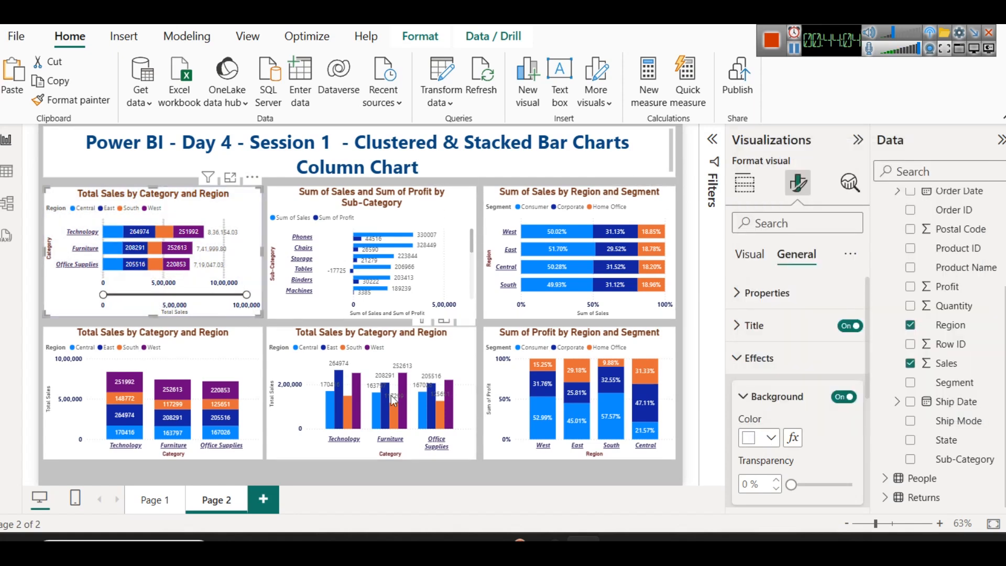
{"action": "left_click", "coordinate": [461, 471]}
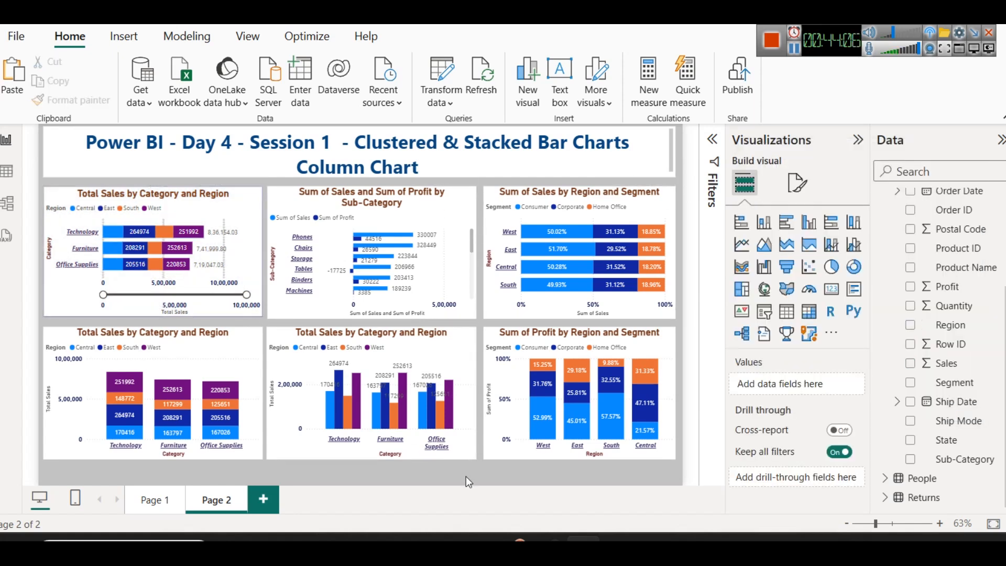
- Move all six charts on Page 2 down together to open a gap below the title
{"action": "mouse_move", "coordinate": [541, 393]}
{"action": "left_click", "coordinate": [55, 175]}
{"action": "left_click", "coordinate": [43, 181]}
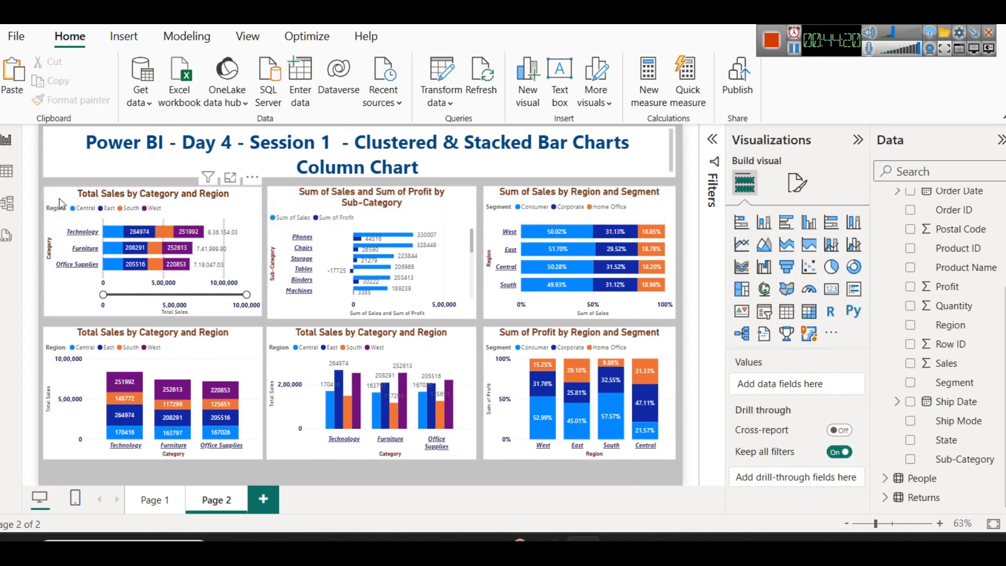
{"action": "mouse_move", "coordinate": [42, 184]}
{"action": "left_mouse_down"}
{"action": "mouse_move", "coordinate": [230, 329]}
{"action": "mouse_move", "coordinate": [691, 469]}
{"action": "mouse_move", "coordinate": [709, 487]}
{"action": "mouse_move", "coordinate": [677, 474]}
{"action": "left_mouse_up"}
{"action": "key", "text": "Down"}
{"action": "key", "text": "Down"}
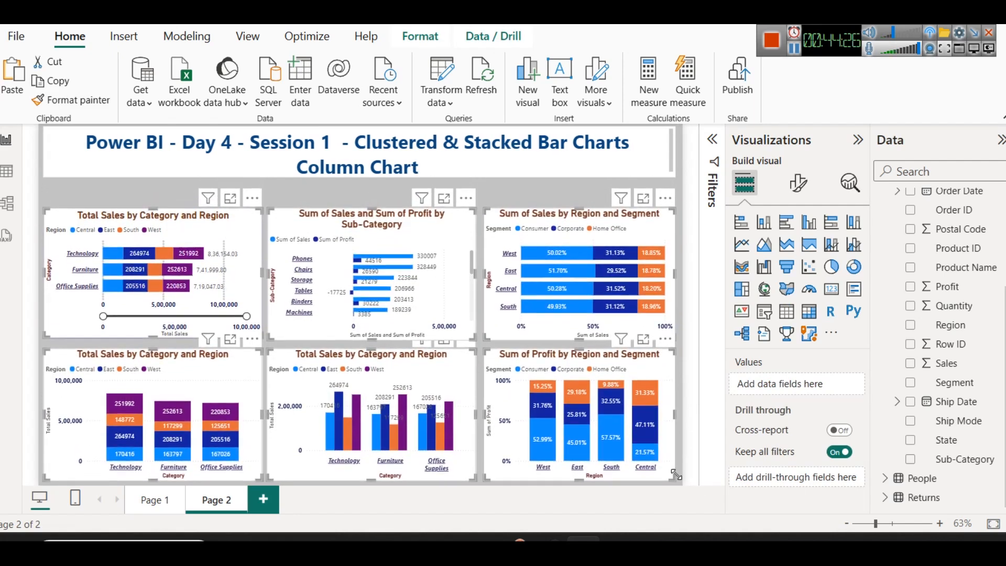
{"action": "left_click", "coordinate": [45, 209]}
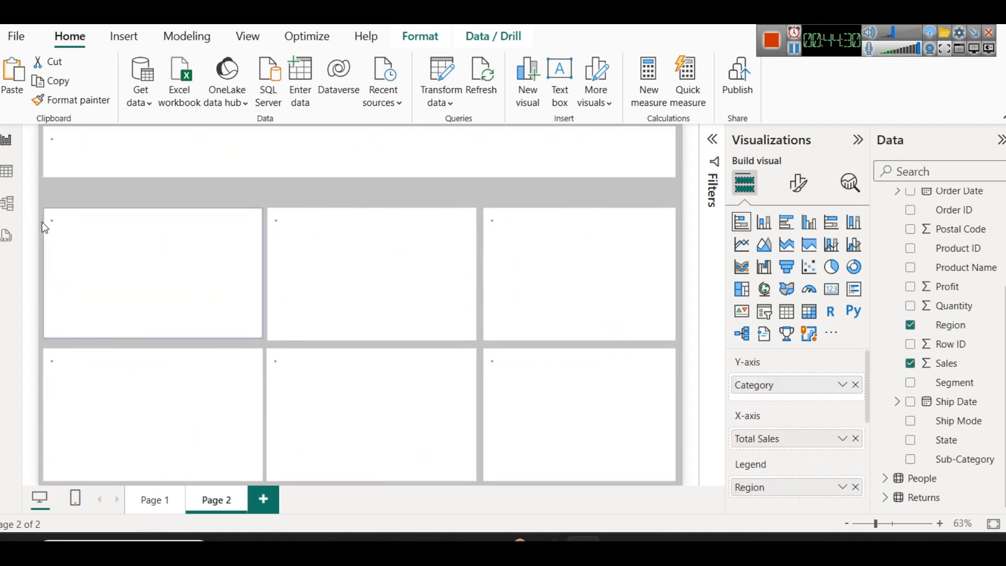
{"action": "left_click", "coordinate": [41, 222]}
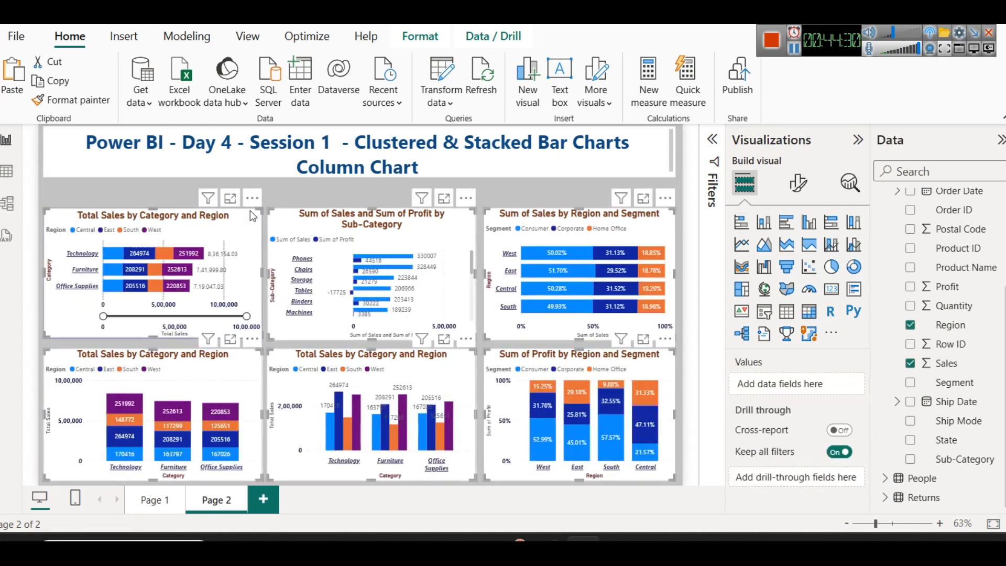
- Copy the Sum of Sales and Average of Sales cards from Page 1 to Page 2
{"action": "left_click", "coordinate": [162, 492]}
{"action": "left_click", "coordinate": [96, 214]}
{"action": "left_click", "coordinate": [203, 206], "text": "ctrl"}
{"action": "left_click", "coordinate": [215, 499]}
{"action": "key", "text": "ctrl+v"}
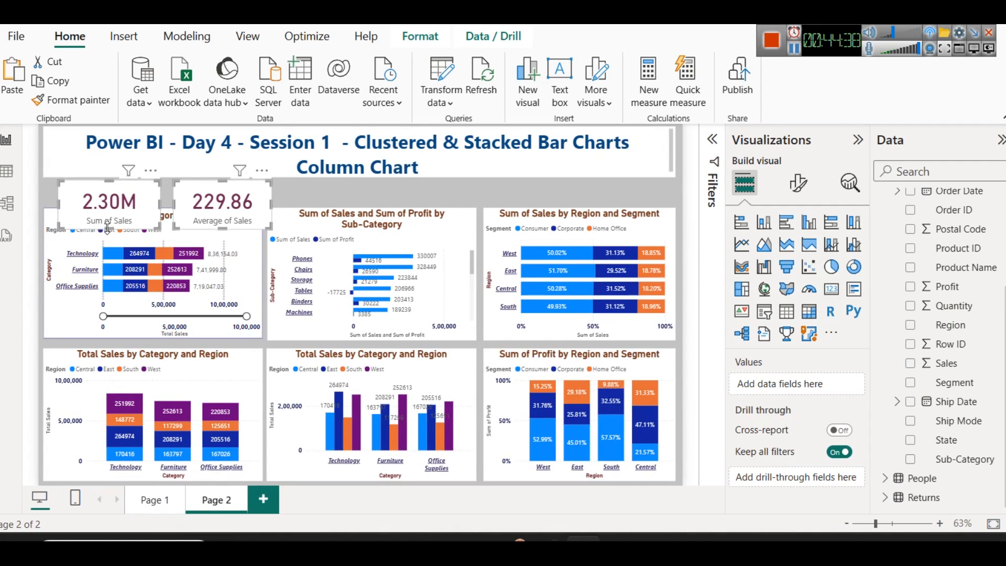
- Shorten the Category and Region stacked column chart from above and move the stacked bar chart down below the two cards
{"action": "left_click", "coordinate": [167, 361]}
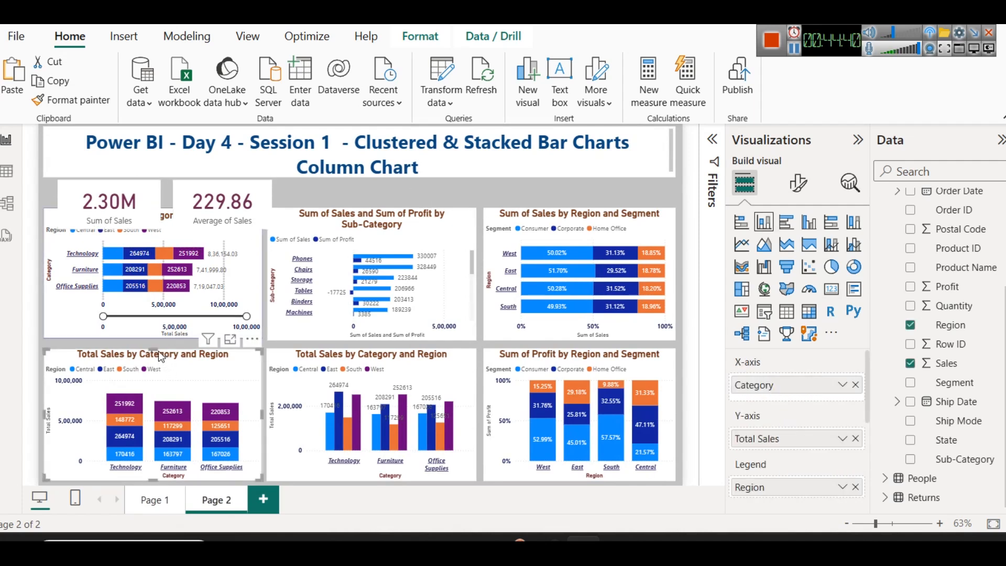
{"action": "left_click", "coordinate": [152, 337]}
{"action": "left_click_drag", "start_coordinate": [149, 329], "coordinate": [152, 347]}
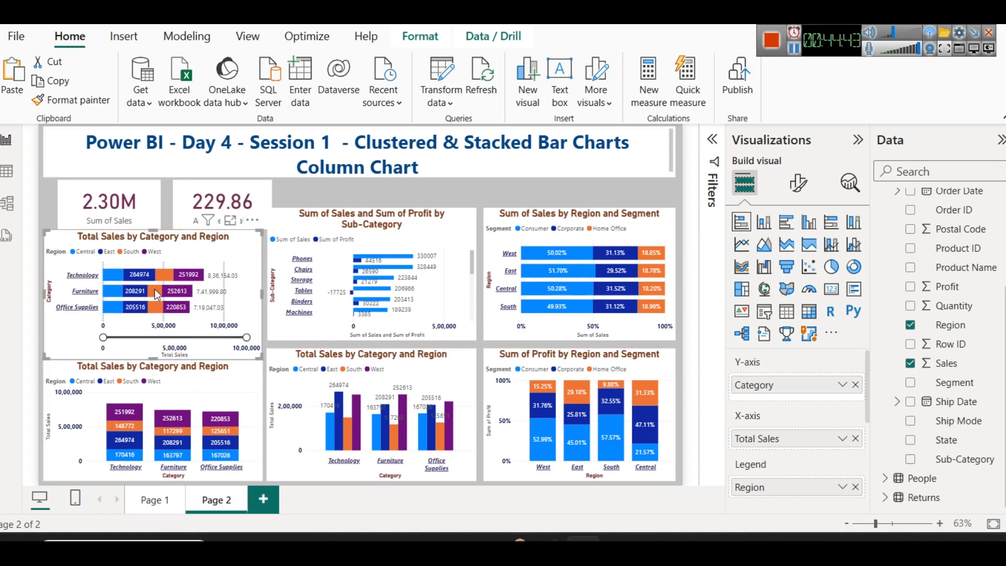
- Shift the Sum of Sales card slightly left and reduce the height of both cards from their lower edges
{"action": "left_click", "coordinate": [101, 190]}
{"action": "left_click_drag", "start_coordinate": [101, 190], "coordinate": [94, 190]}
{"action": "left_click_drag", "start_coordinate": [102, 229], "coordinate": [105, 221]}
{"action": "left_click", "coordinate": [214, 221]}
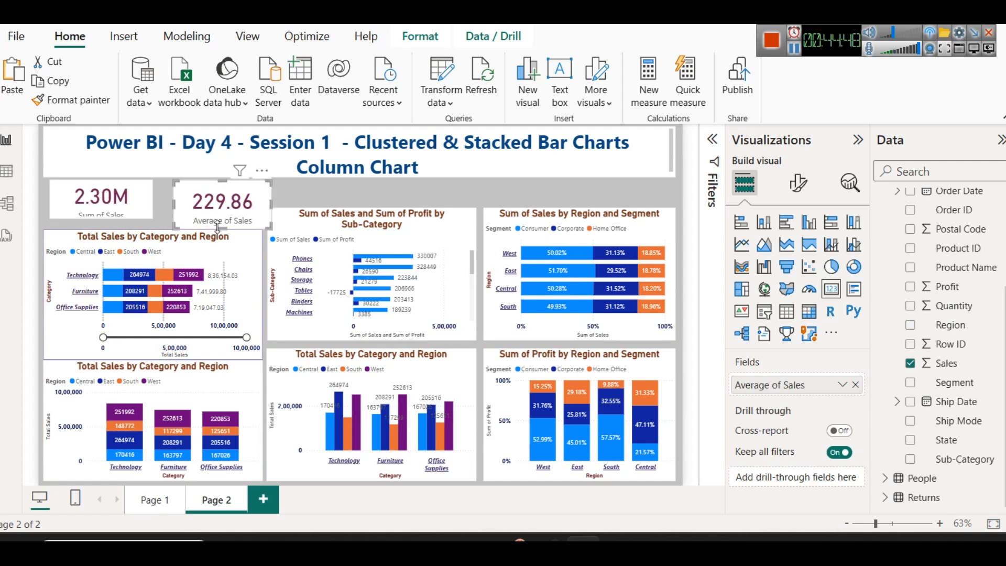
{"action": "left_click_drag", "start_coordinate": [217, 228], "coordinate": [213, 218]}
- Move both cards left so the Sum of Sales card lines up with the left edge of the charts
{"action": "key", "text": "Left"}
{"action": "key", "text": "Left"}
{"action": "key", "text": "Left"}
{"action": "key", "text": "Left"}
{"action": "key", "text": "Left"}
{"action": "key", "text": "Left"}
{"action": "key", "text": "Left"}
{"action": "key", "text": "Left"}
{"action": "key", "text": "Left"}
{"action": "key", "text": "Left"}
{"action": "key", "text": "Left"}
{"action": "key", "text": "Left"}
{"action": "key", "text": "Left"}
{"action": "key", "text": "Left"}
{"action": "key", "text": "Left"}
{"action": "key", "text": "Left"}
{"action": "key", "text": "Left"}
{"action": "key", "text": "Left"}
{"action": "key", "text": "Left"}
{"action": "key", "text": "Left"}
{"action": "left_click", "coordinate": [92, 207]}
{"action": "key", "text": "Left"}
{"action": "key", "text": "Left"}
{"action": "key", "text": "Left"}
{"action": "key", "text": "Left"}
{"action": "key", "text": "Left"}
{"action": "key", "text": "Left"}
{"action": "key", "text": "Left"}
{"action": "key", "text": "Left"}
{"action": "key", "text": "Left"}
{"action": "key", "text": "Left"}
{"action": "key", "text": "Left"}
{"action": "left_click", "coordinate": [190, 207]}
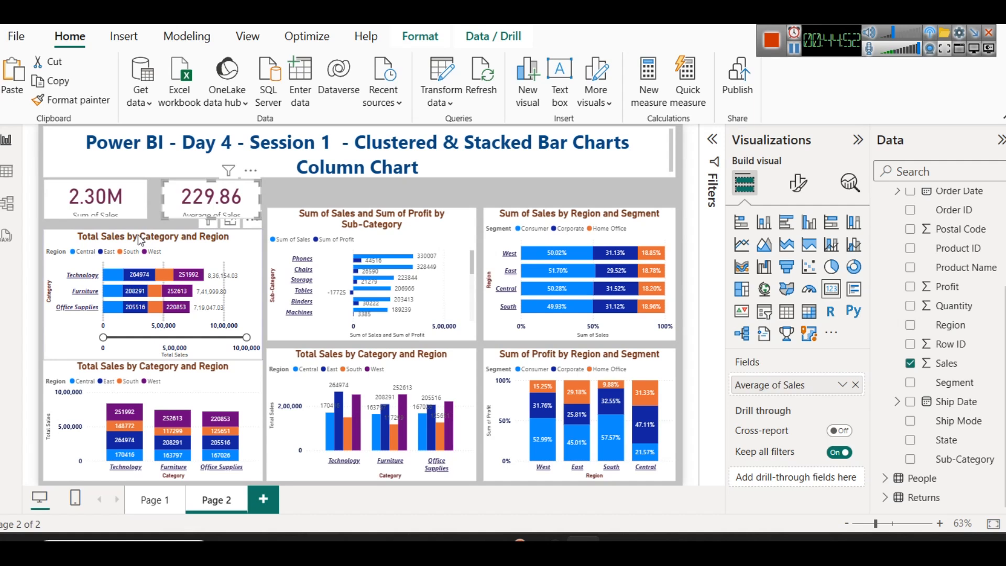
- Extend the lower edges of both cards down to the stacked bar chart
{"action": "left_click", "coordinate": [103, 218]}
{"action": "left_click_drag", "start_coordinate": [103, 219], "coordinate": [101, 229]}
{"action": "left_click", "coordinate": [212, 218]}
{"action": "left_click_drag", "start_coordinate": [211, 215], "coordinate": [210, 227]}
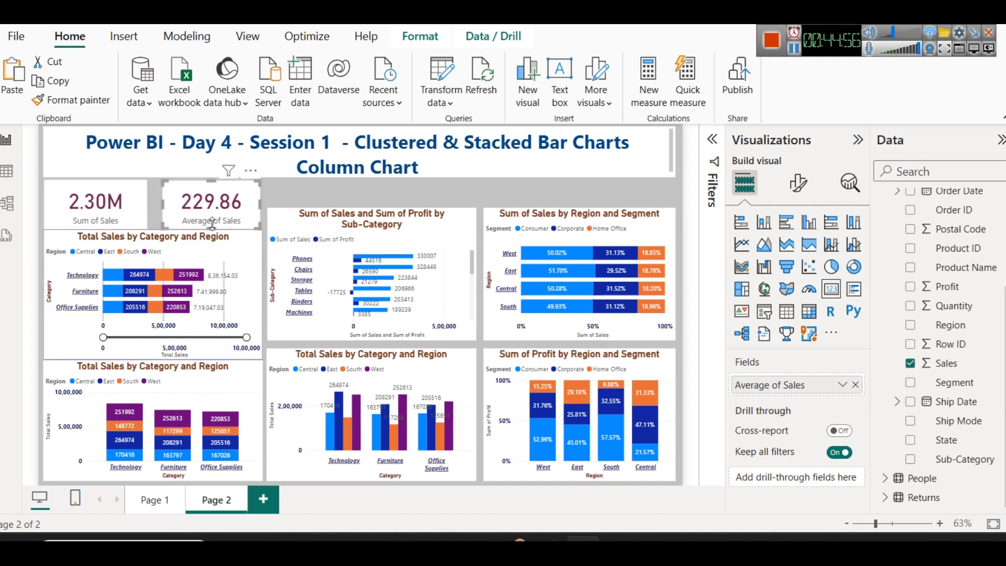
- Shorten the stacked column chart slightly from above and nudge the stacked bar chart down into the gap
{"action": "left_click", "coordinate": [164, 382]}
{"action": "left_click_drag", "start_coordinate": [151, 365], "coordinate": [153, 372]}
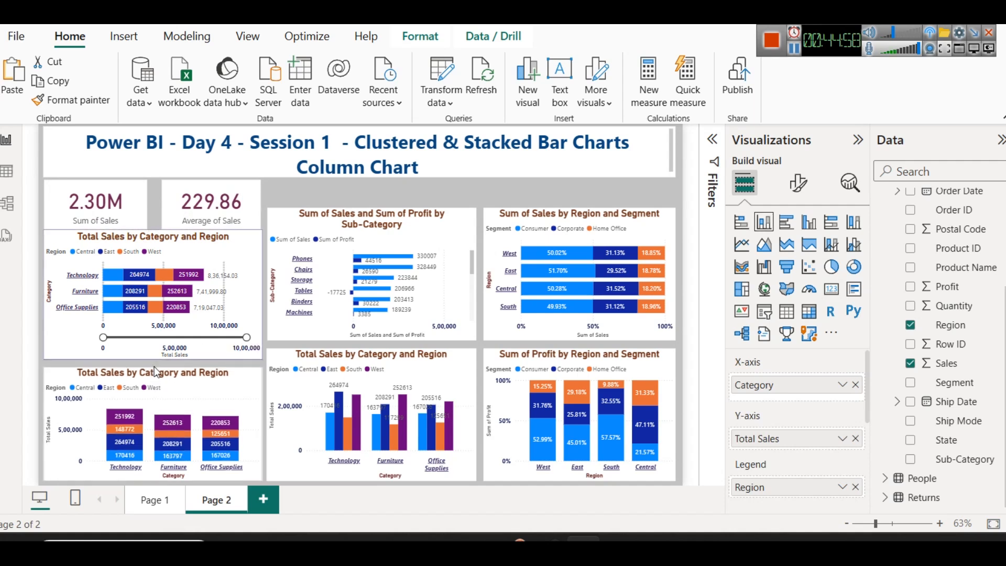
{"action": "left_click", "coordinate": [153, 347]}
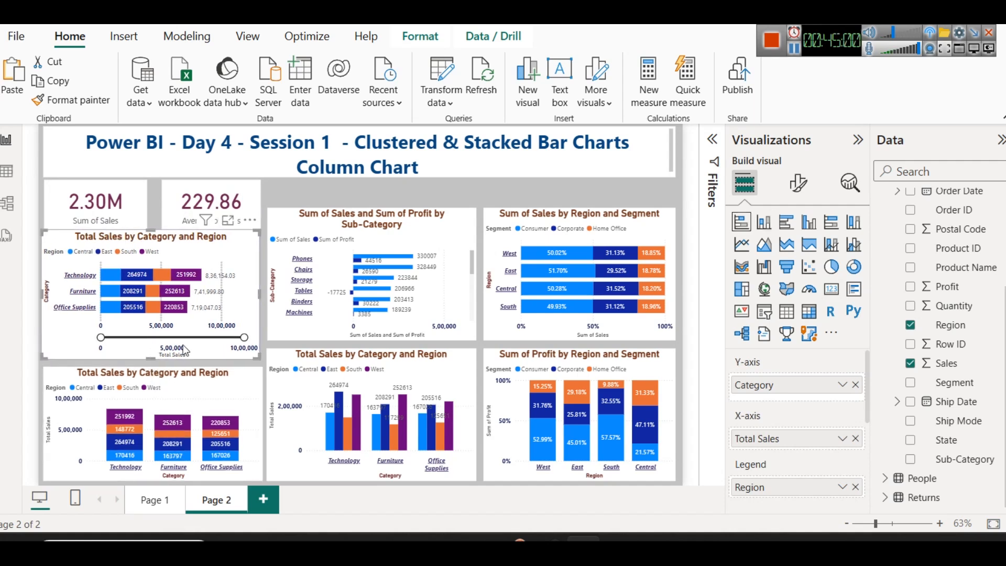
{"action": "left_click_drag", "start_coordinate": [183, 346], "coordinate": [184, 349]}
{"action": "left_click", "coordinate": [337, 190]}
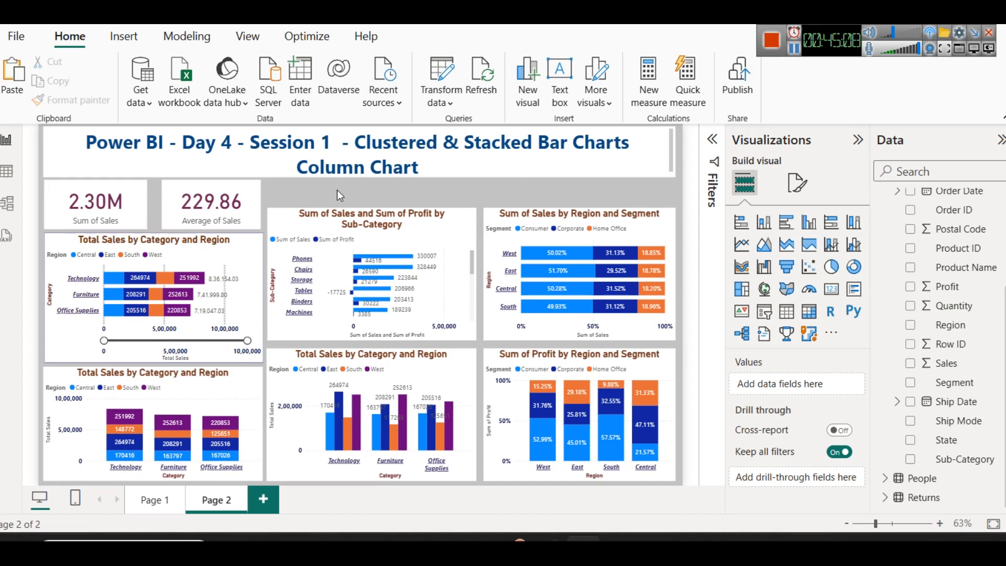
- Undo the position and size changes of the two cards and the move of the stacked bar chart
{"action": "key", "text": "ctrl+z"}
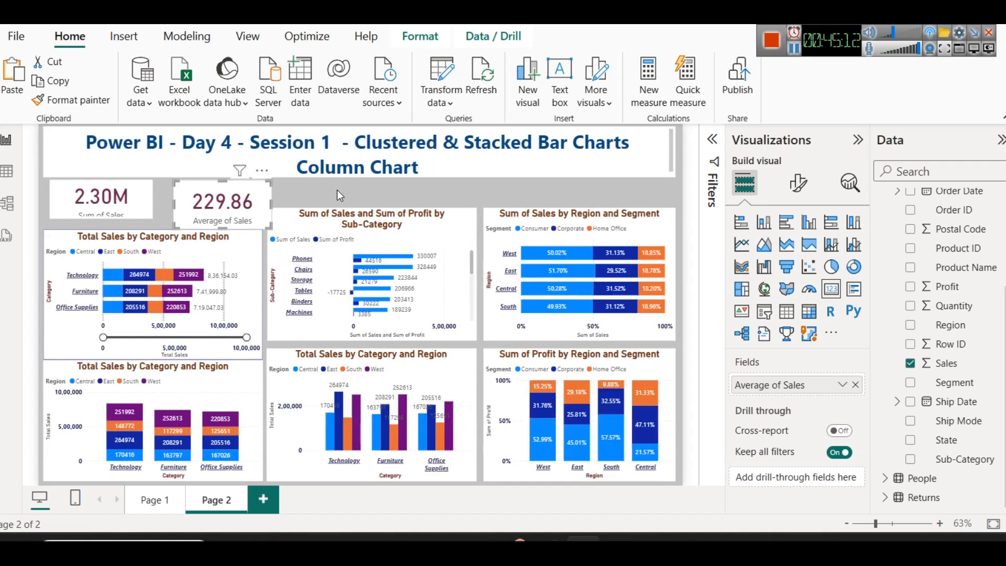
{"action": "key", "text": "ctrl+z"}
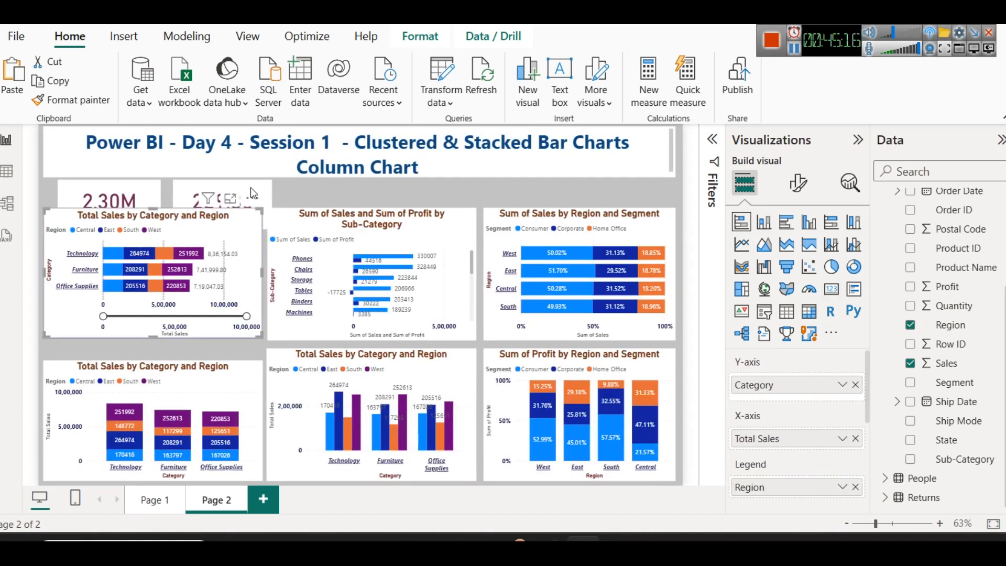
{"action": "left_click", "coordinate": [279, 192]}
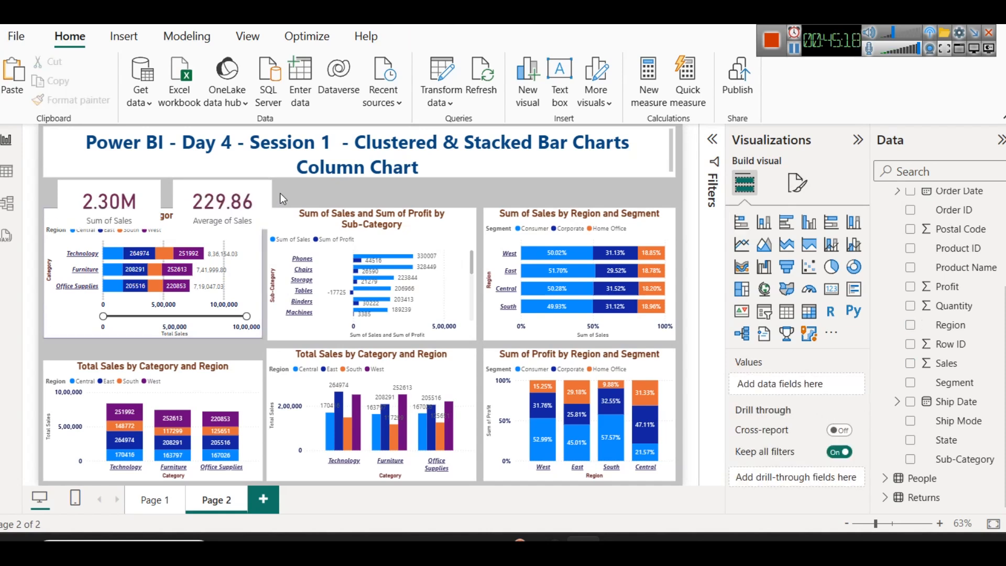
- Delete the Average of Sales and Sum of Sales cards from Page 2
{"action": "left_click", "coordinate": [257, 190]}
{"action": "key", "text": "Delete"}
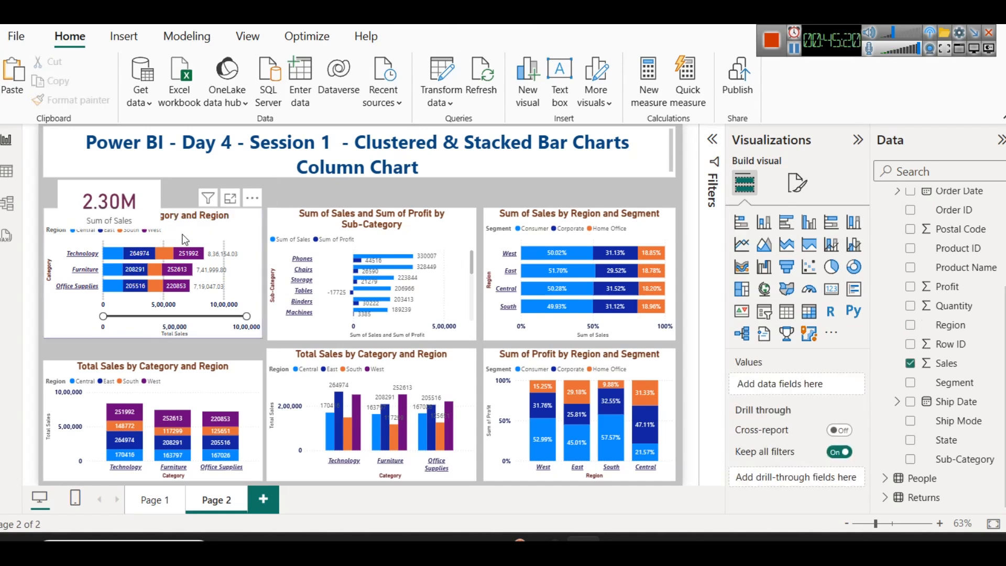
{"action": "left_click", "coordinate": [136, 196]}
{"action": "key", "text": "Delete"}
- Stretch the stacked bar chart slightly downward and the stacked column chart upward to close the gap between them
{"action": "left_click", "coordinate": [158, 332]}
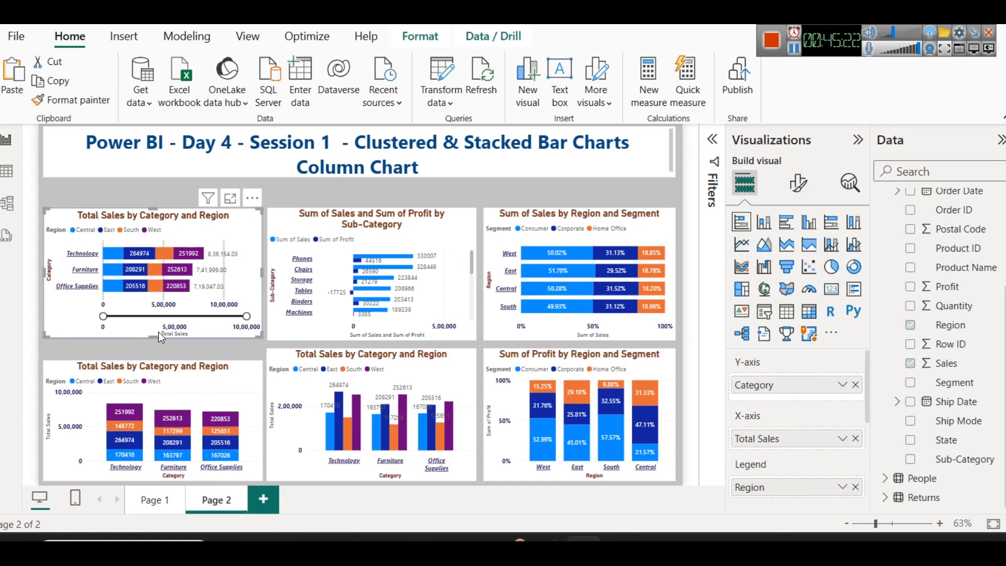
{"action": "left_click_drag", "start_coordinate": [158, 341], "coordinate": [150, 347]}
{"action": "left_click", "coordinate": [152, 358]}
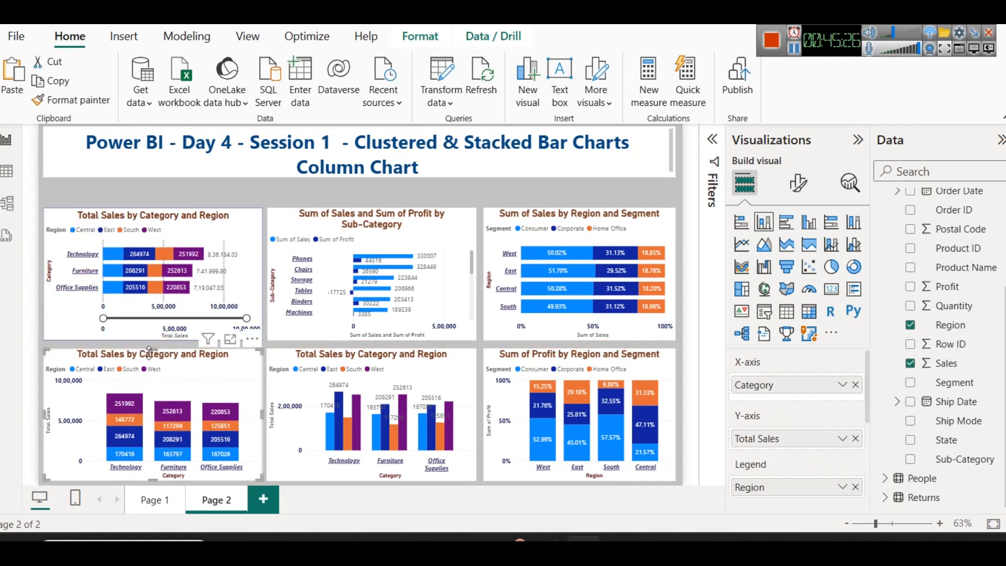
- Extend the lower edge of the title text box slightly downward to fit its two lines
{"action": "left_click", "coordinate": [531, 184]}
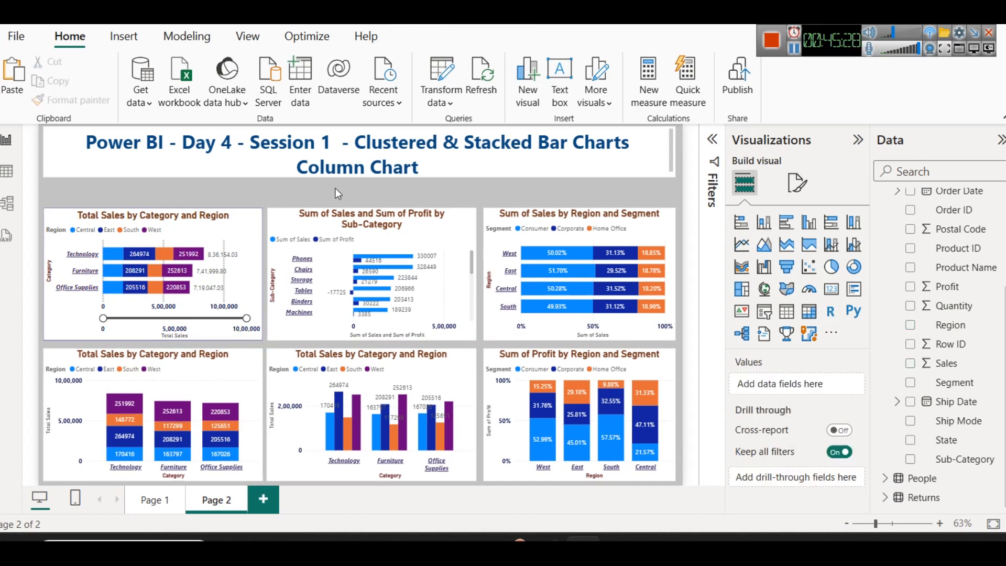
{"action": "left_click", "coordinate": [346, 178]}
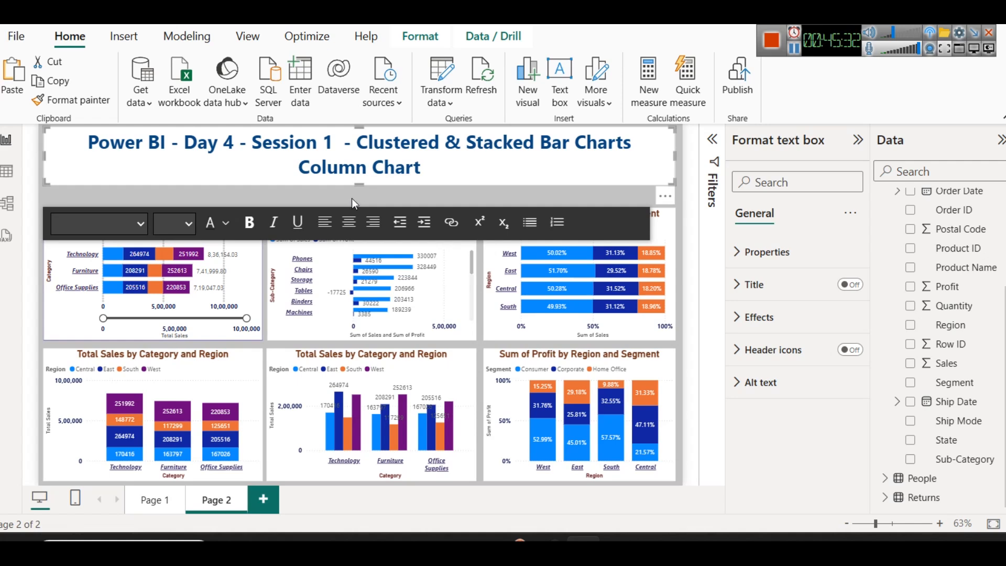
{"action": "left_click", "coordinate": [351, 198]}
- Extend the upper edges of the three bar charts in the first row upward to one common height below the title
{"action": "left_click", "coordinate": [172, 219]}
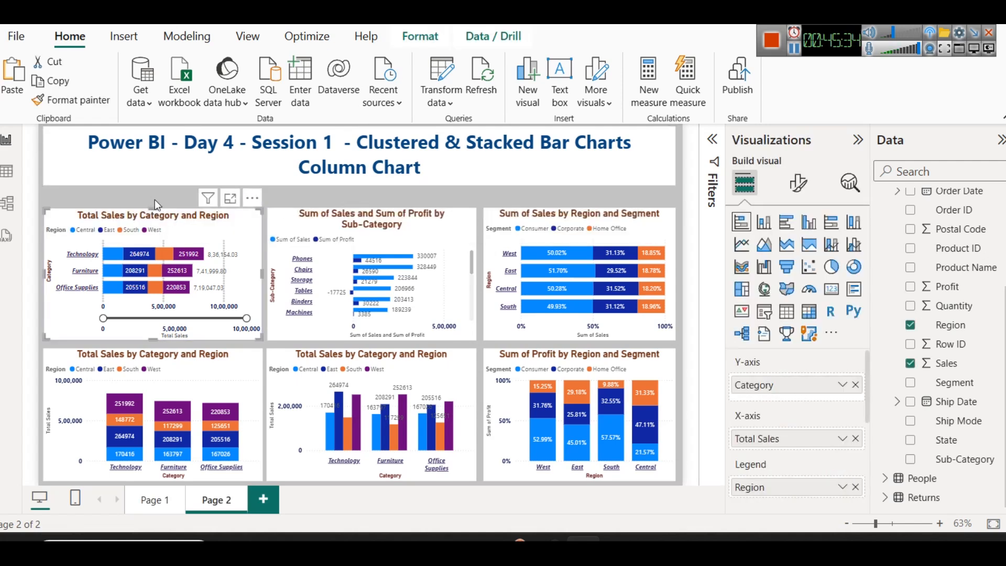
{"action": "left_click_drag", "start_coordinate": [153, 208], "coordinate": [154, 197]}
{"action": "left_click", "coordinate": [363, 216]}
{"action": "left_click", "coordinate": [370, 206]}
{"action": "left_click", "coordinate": [371, 213]}
{"action": "left_click_drag", "start_coordinate": [371, 208], "coordinate": [371, 197]}
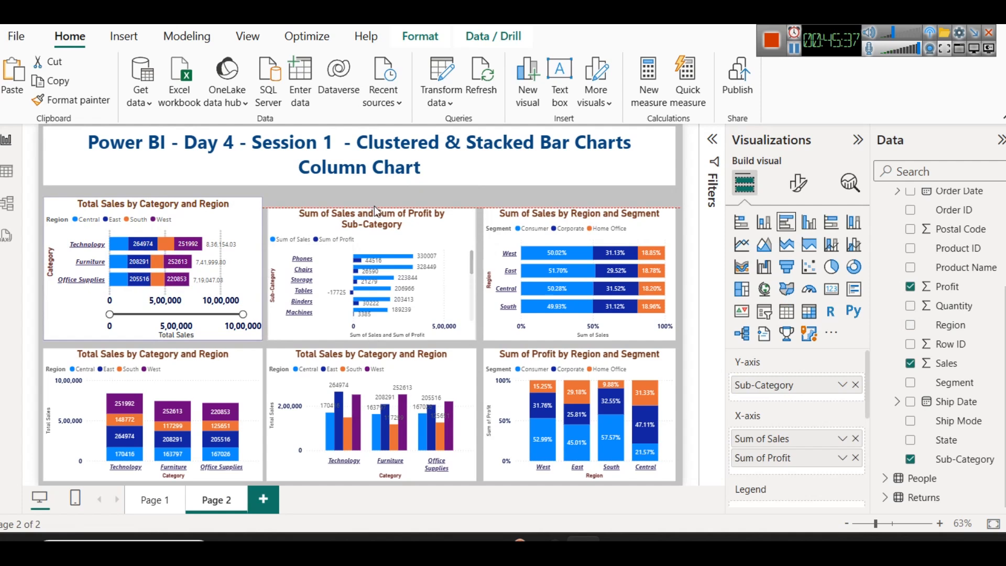
{"action": "left_click", "coordinate": [557, 219]}
{"action": "left_click_drag", "start_coordinate": [578, 194], "coordinate": [578, 194]}
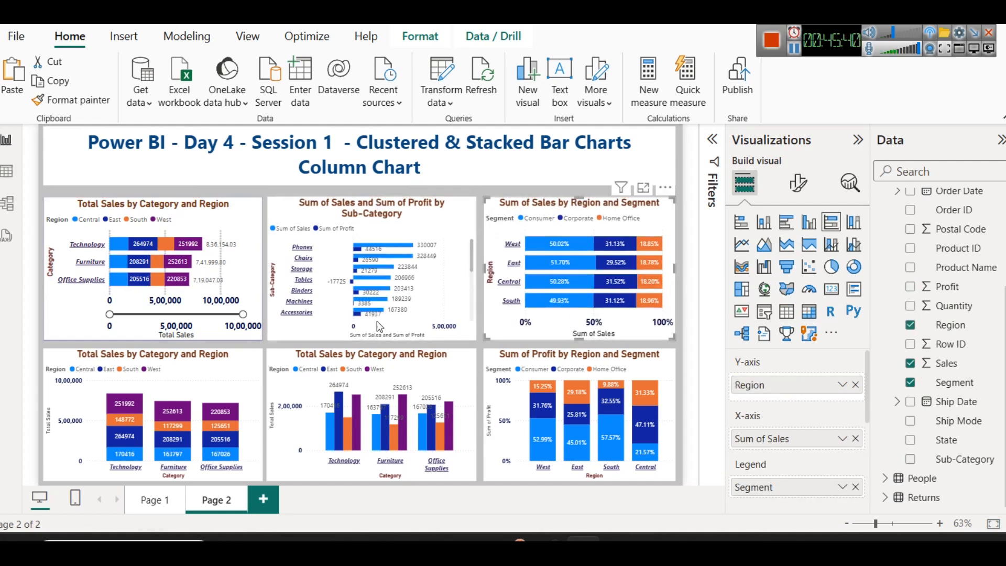
- Compare the cards and line chart of the Page 1 dashboard with the chart layout on Page 2, ending on Page 1
{"action": "left_click", "coordinate": [158, 501]}
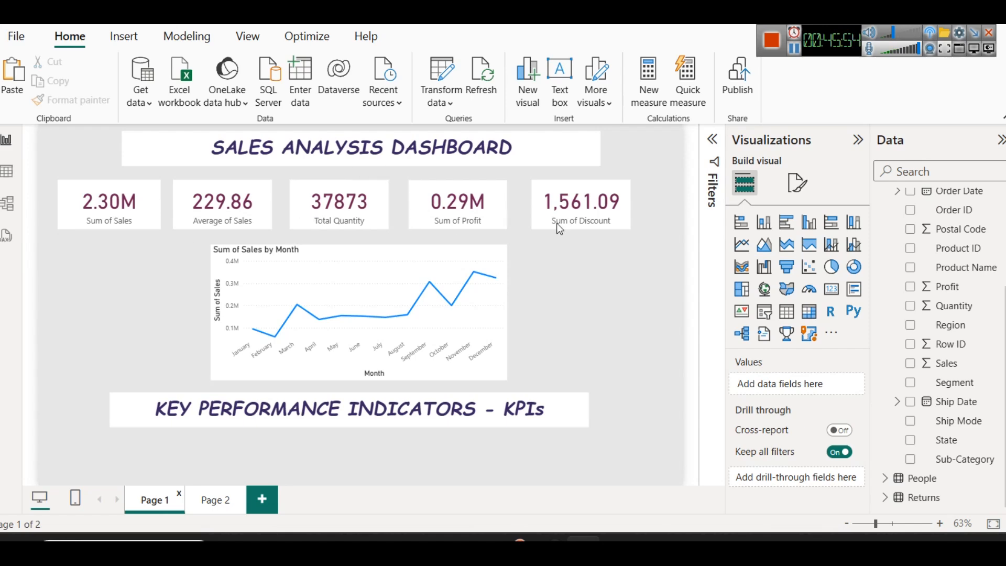
{"action": "left_click", "coordinate": [228, 501]}
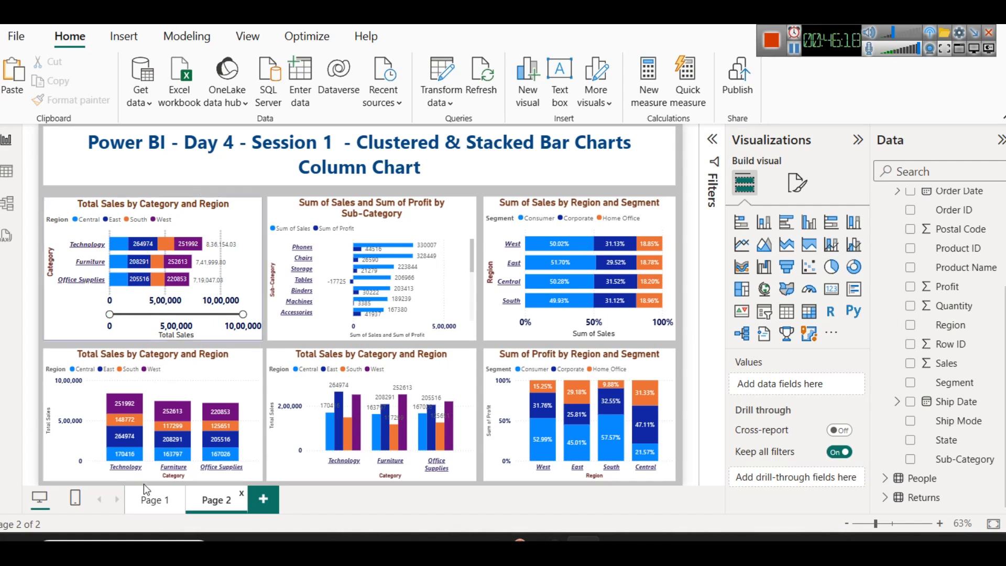
{"action": "left_click", "coordinate": [155, 499]}
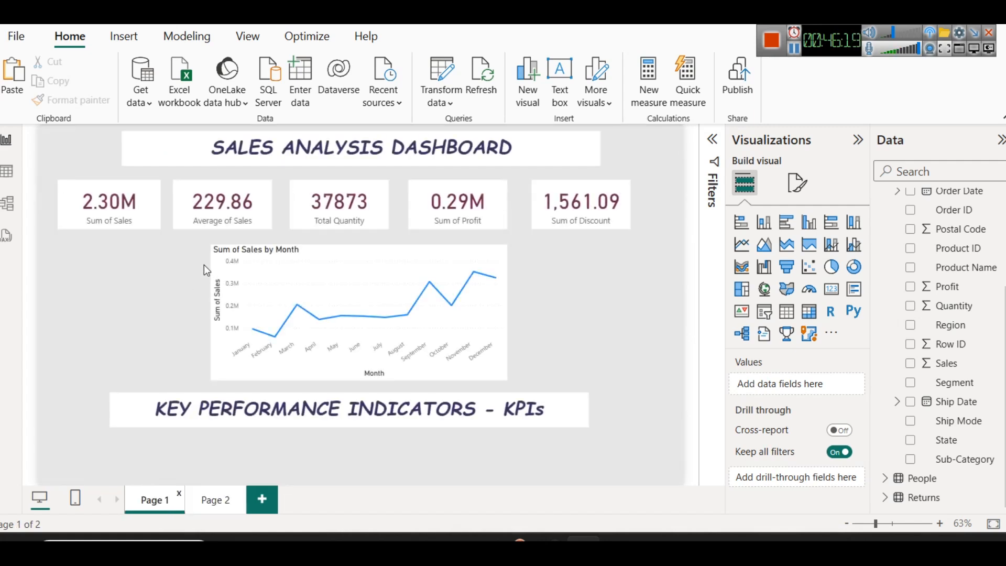
{"action": "left_click", "coordinate": [183, 190]}
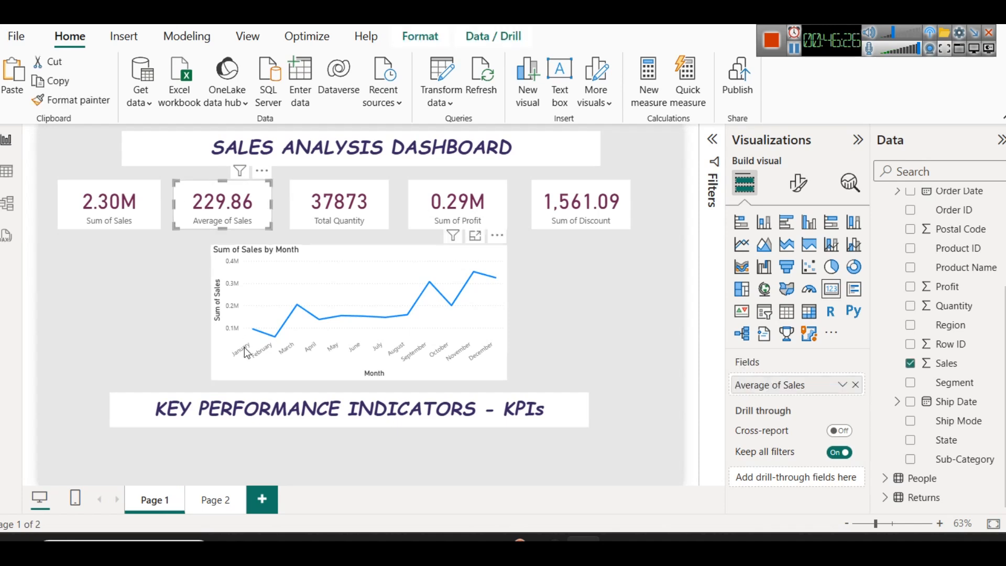
{"action": "left_click", "coordinate": [199, 504]}
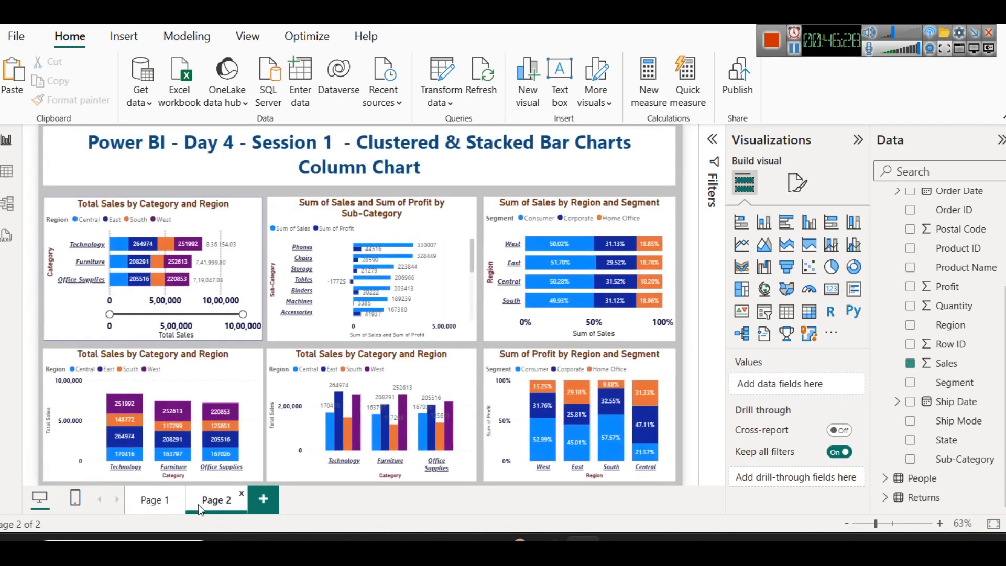
{"action": "left_click", "coordinate": [149, 503]}
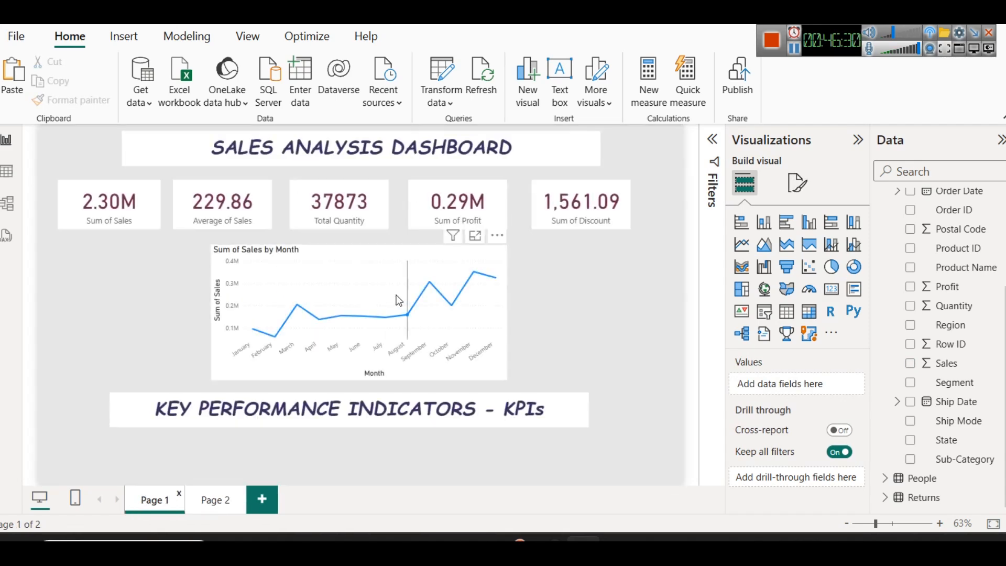
{"action": "left_click", "coordinate": [397, 319]}
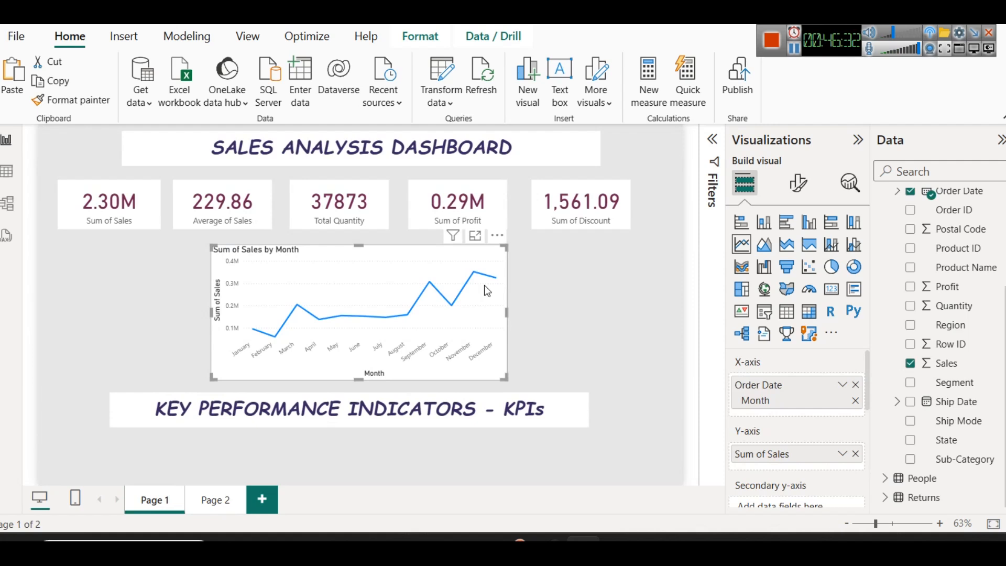
{"action": "left_click", "coordinate": [764, 314]}
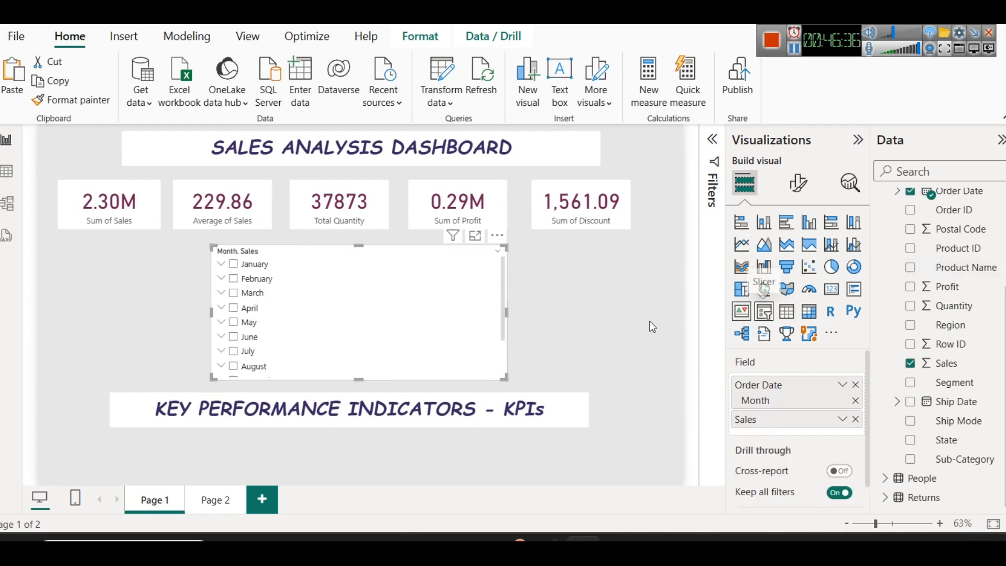
{"action": "key", "text": "ctrl+z"}
- Add a slicer beside the line chart on Page 1 and use the Region field in it
{"action": "left_click", "coordinate": [590, 300]}
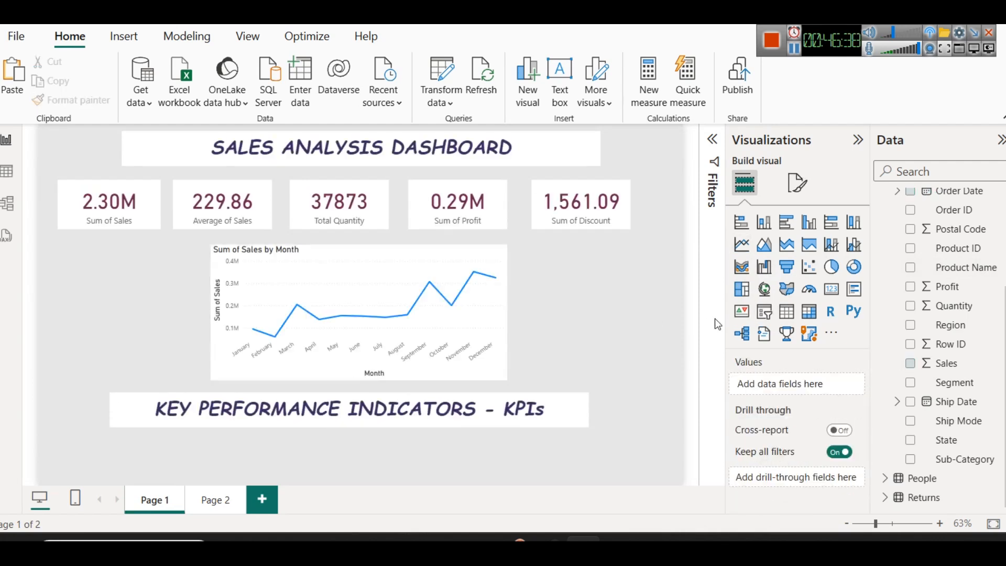
{"action": "left_click", "coordinate": [765, 311]}
{"action": "left_click_drag", "start_coordinate": [705, 289], "coordinate": [627, 283]}
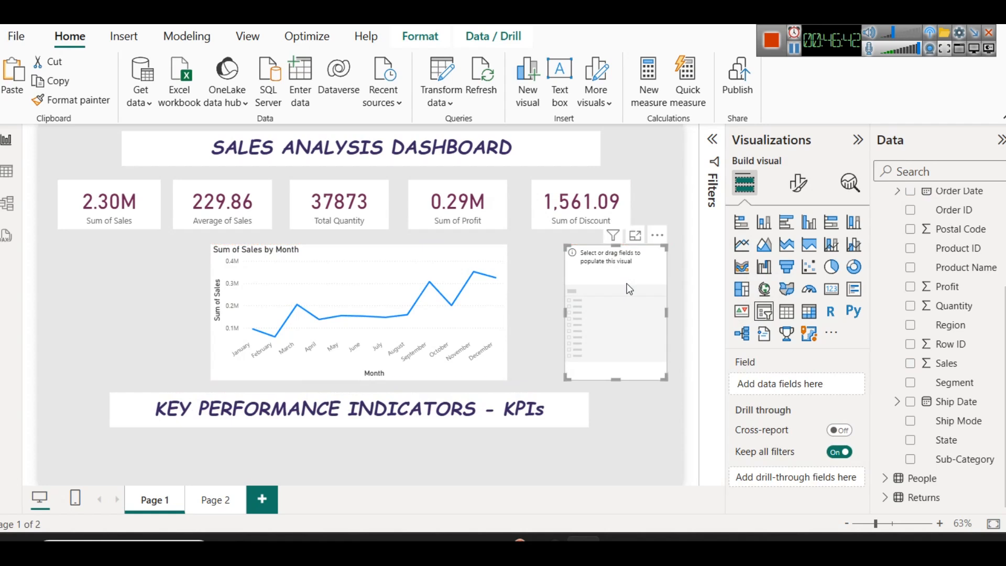
{"action": "left_click_drag", "start_coordinate": [951, 325], "coordinate": [756, 375]}
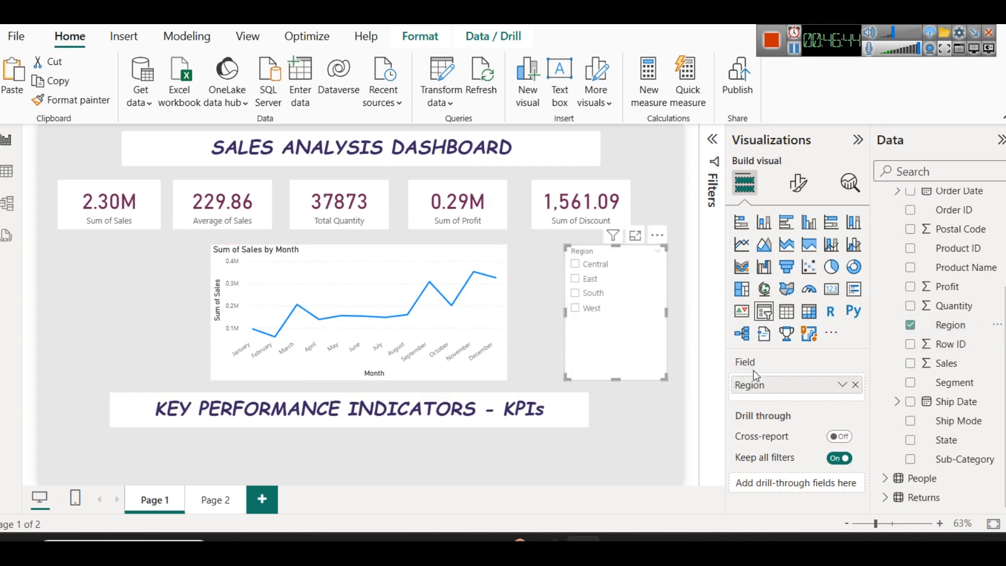
- Filter the Page 1 dashboard by one region at a time with the Region slicer: East, South and finally West
{"action": "left_click", "coordinate": [577, 279]}
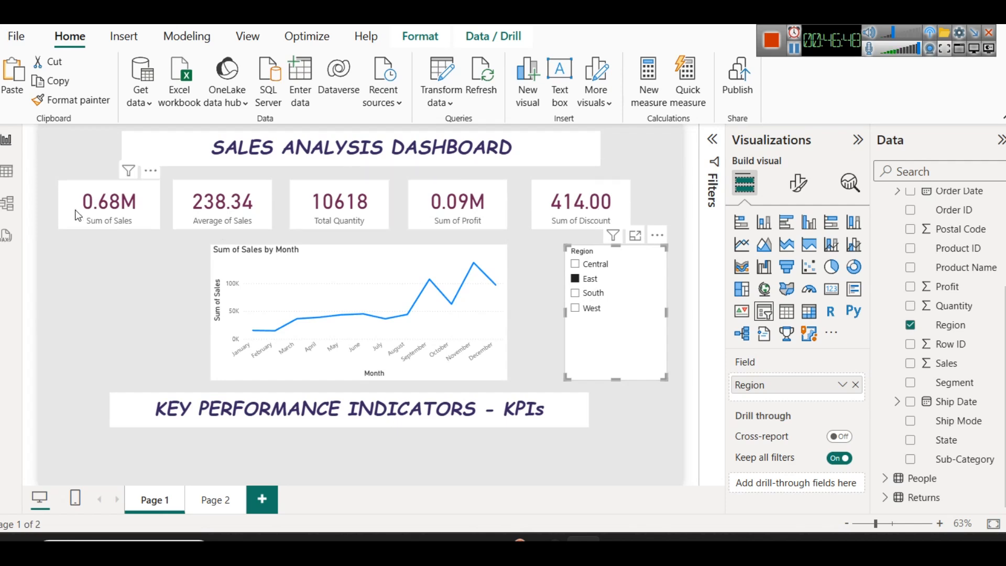
{"action": "left_click", "coordinate": [576, 293]}
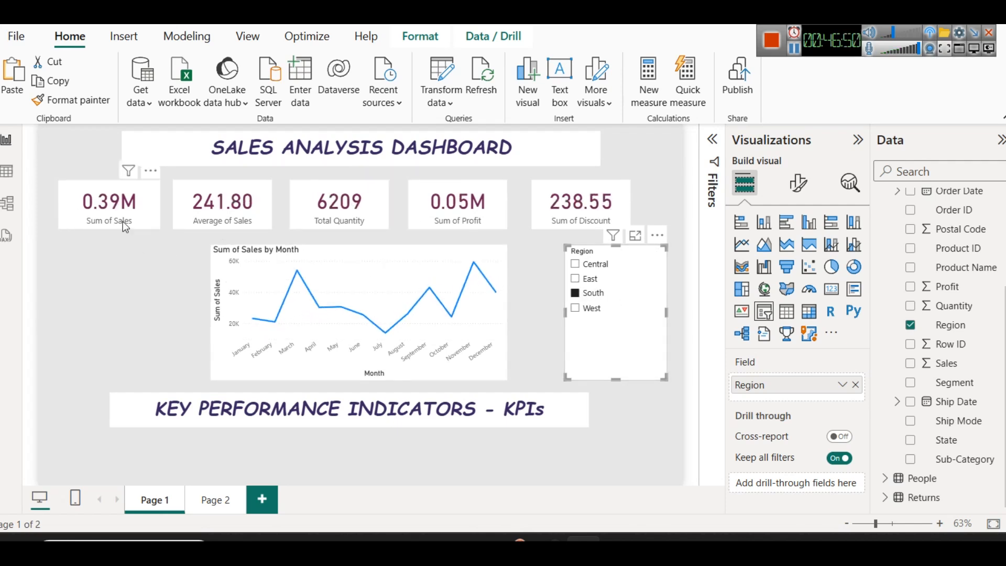
{"action": "left_click", "coordinate": [586, 308]}
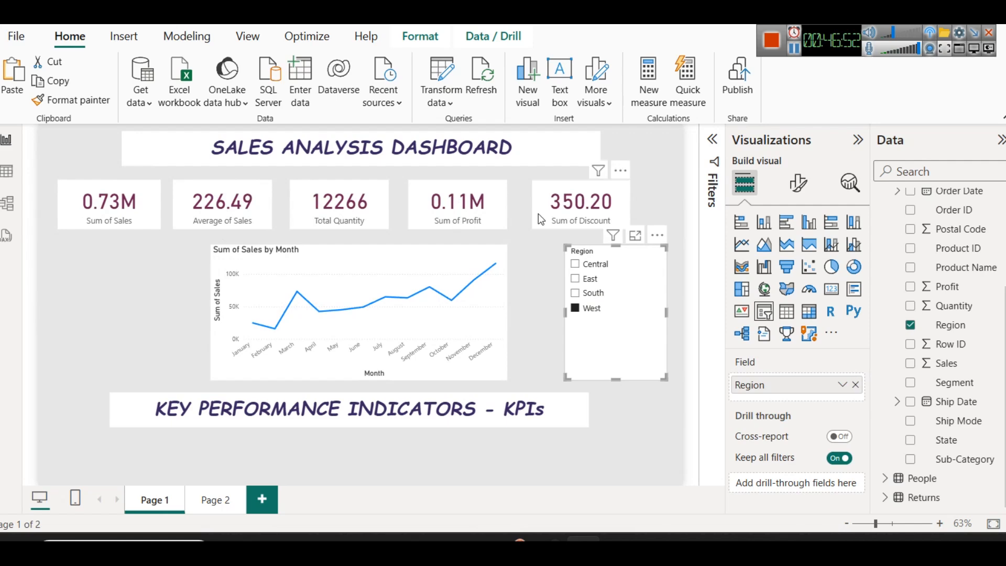
- Switch to Page 2, open the Orders table's query to look over its data, and close the query editor
{"action": "left_click", "coordinate": [215, 501]}
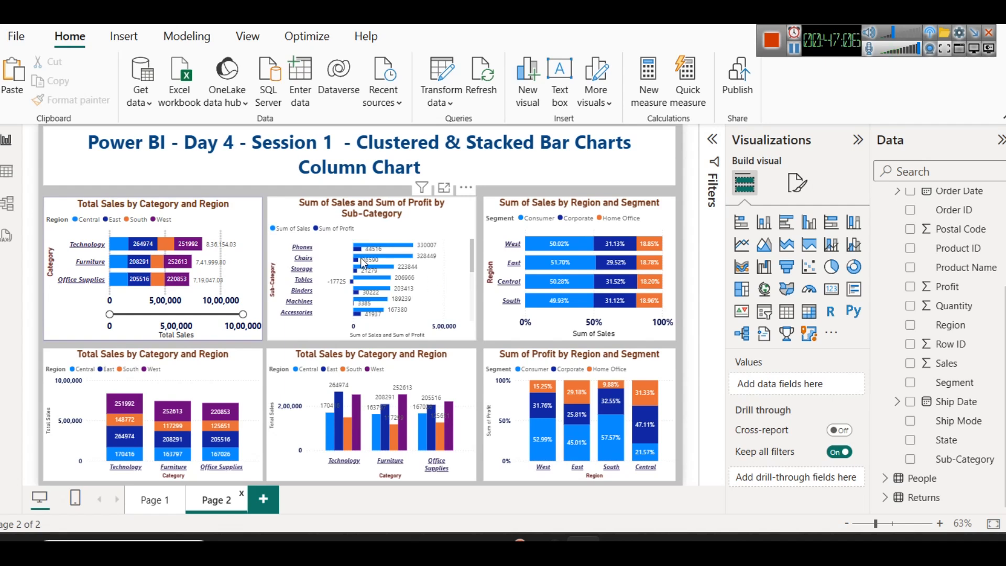
{"action": "left_click", "coordinate": [172, 40]}
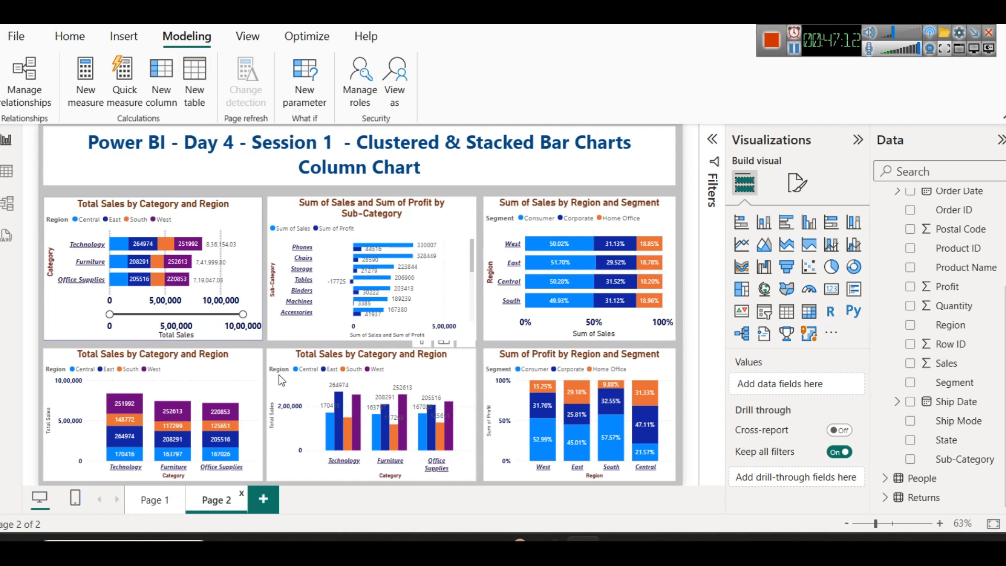
{"action": "scroll", "coordinate": [912, 404], "scroll_direction": "up", "scroll_amount": 3}
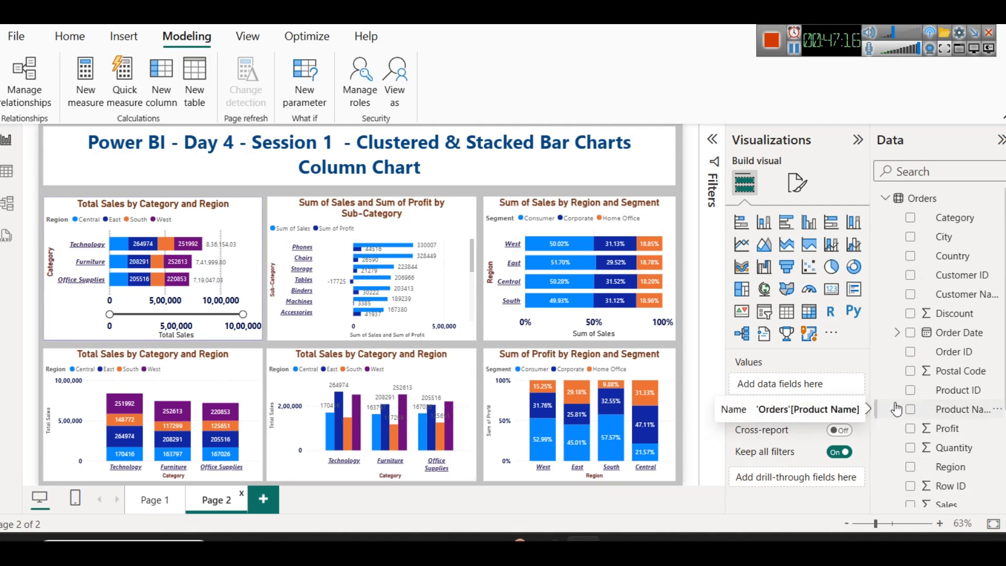
{"action": "right_click", "coordinate": [912, 201]}
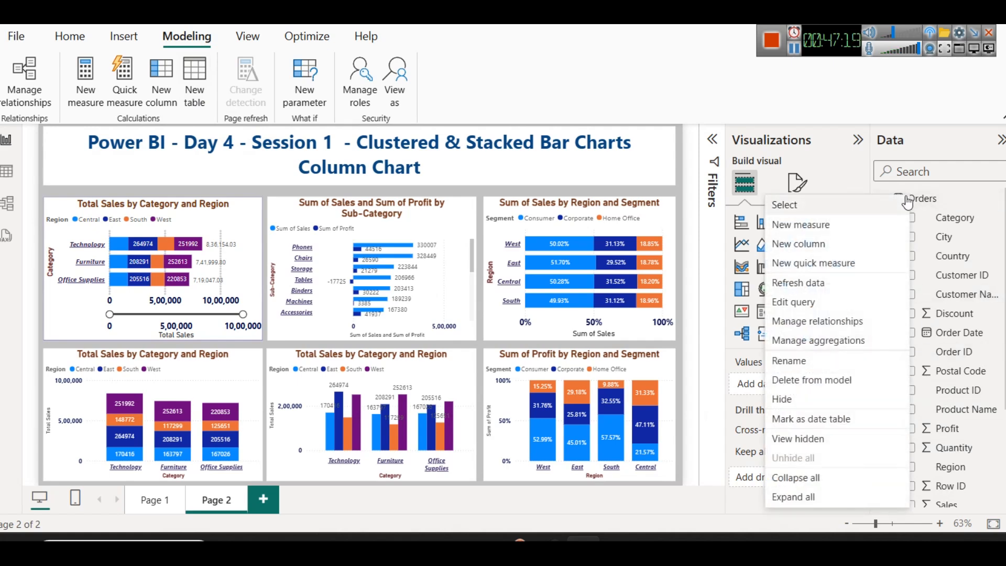
{"action": "left_click", "coordinate": [794, 303]}
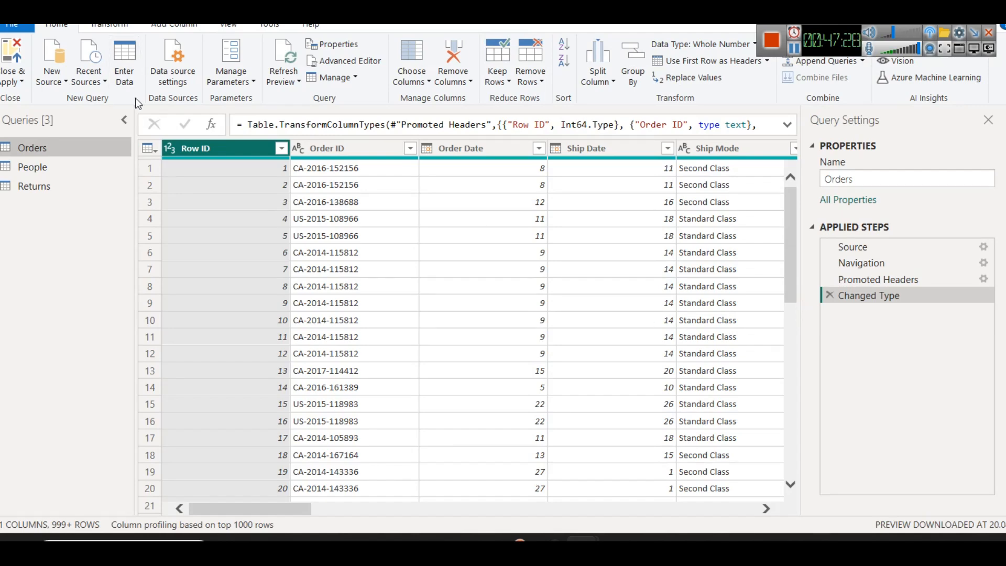
{"action": "left_click", "coordinate": [20, 80]}
{"action": "left_click", "coordinate": [28, 132]}
- Show the slidescope.com home page in the browser and return to Page 2 of the report in Power BI
{"action": "mouse_move", "coordinate": [168, 444]}
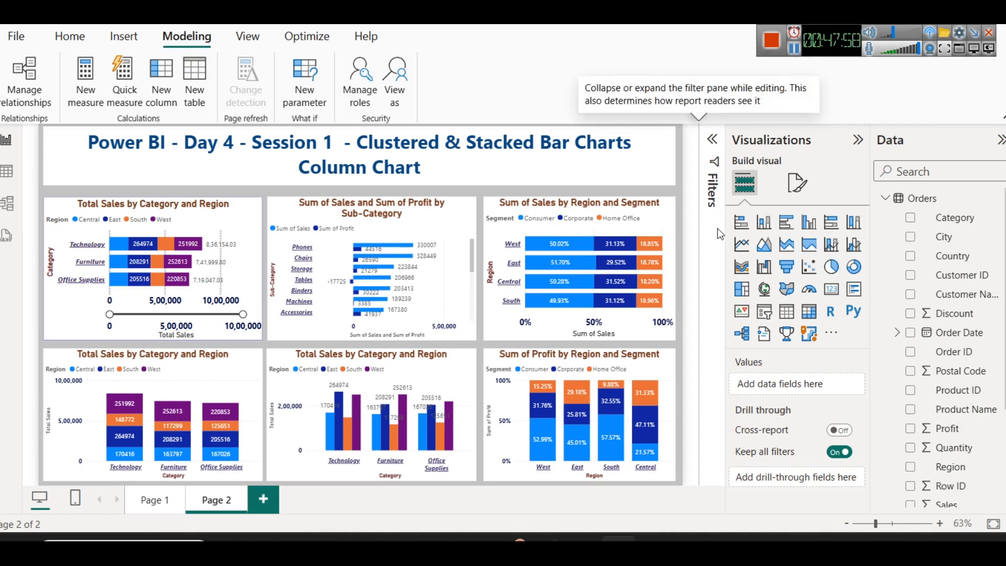
{"action": "left_click", "coordinate": [795, 49]}
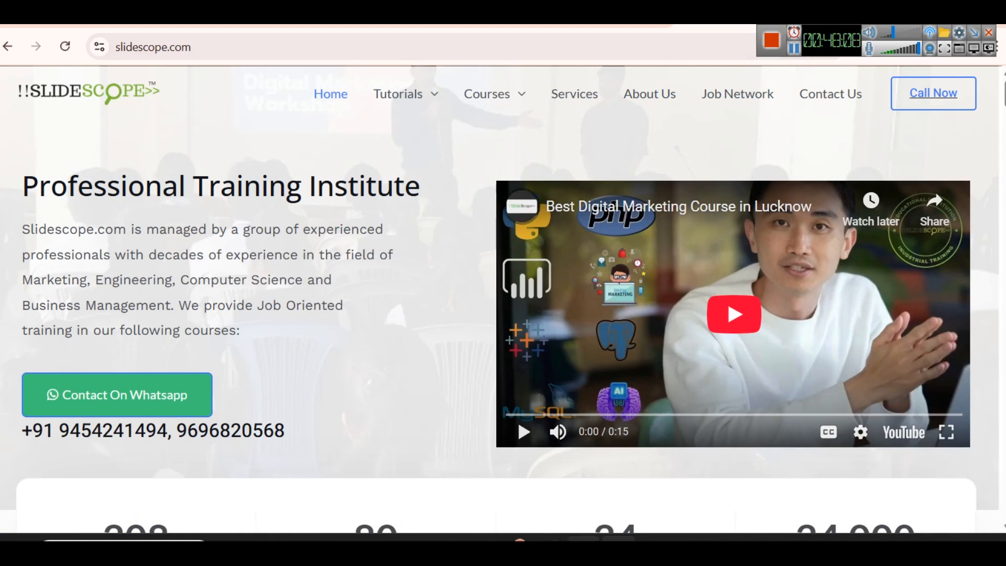
{"action": "left_click", "coordinate": [583, 540]}
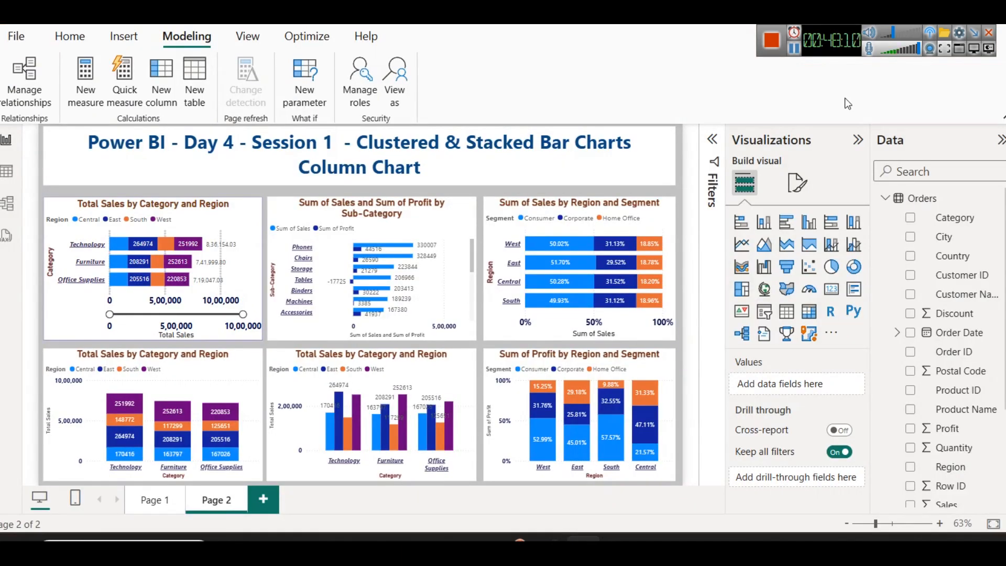